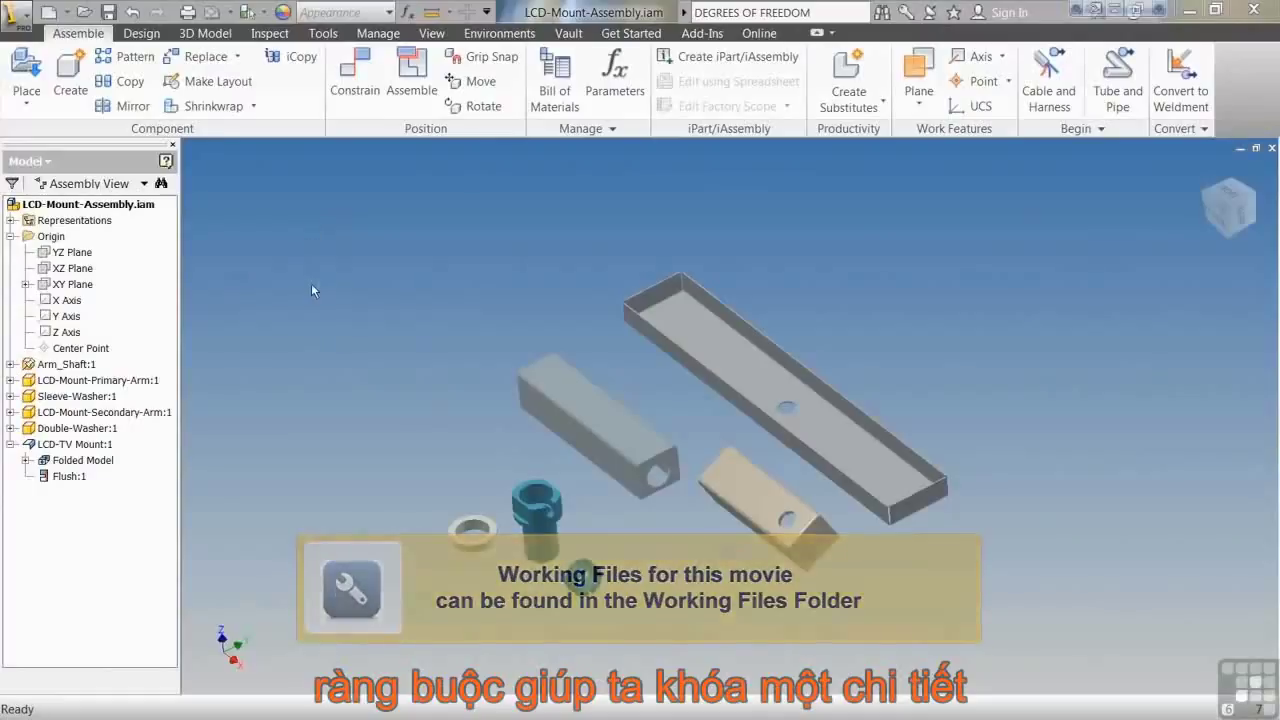
Try a flush constraint between the top faces of the primary arm and the secondary arm
{"action": "left_click", "coordinate": [370, 94]}
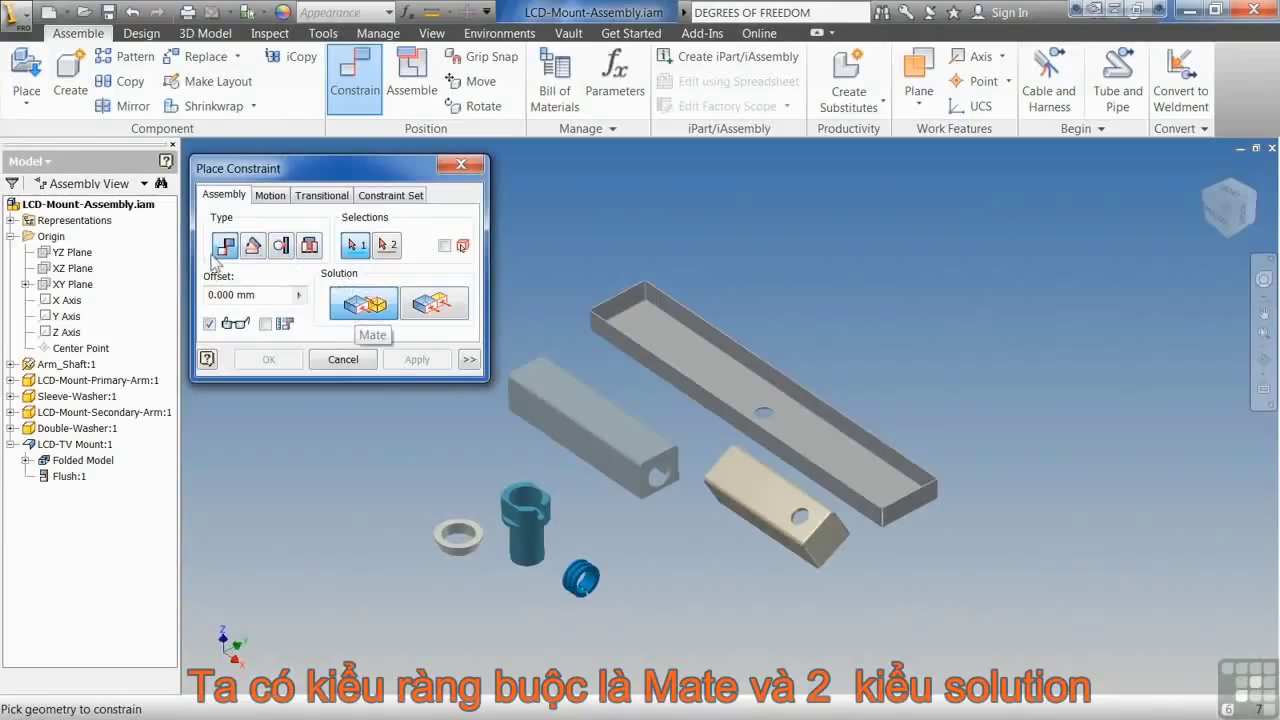
{"action": "left_click", "coordinate": [430, 306]}
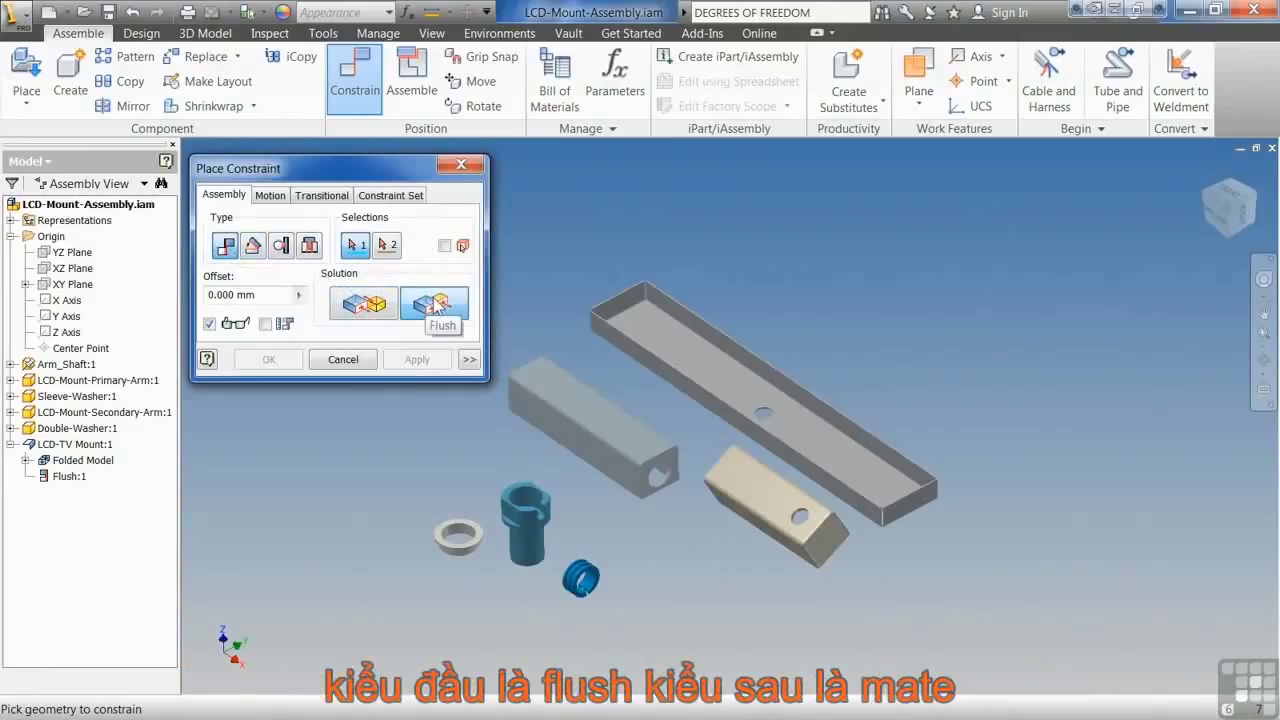
{"action": "left_click", "coordinate": [585, 395]}
{"action": "left_click", "coordinate": [770, 490]}
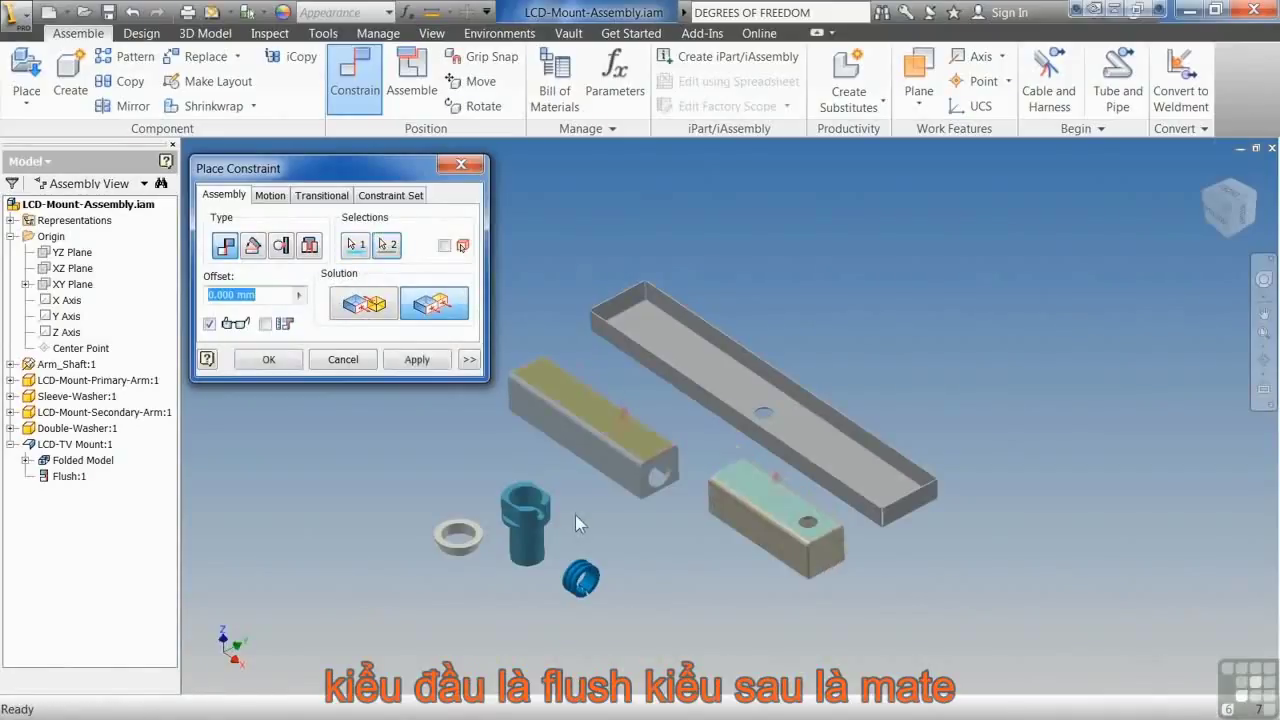
Try a Mate constraint between the primary arm's top face and the TV mount's underside, then cancel it
{"action": "left_click", "coordinate": [366, 307]}
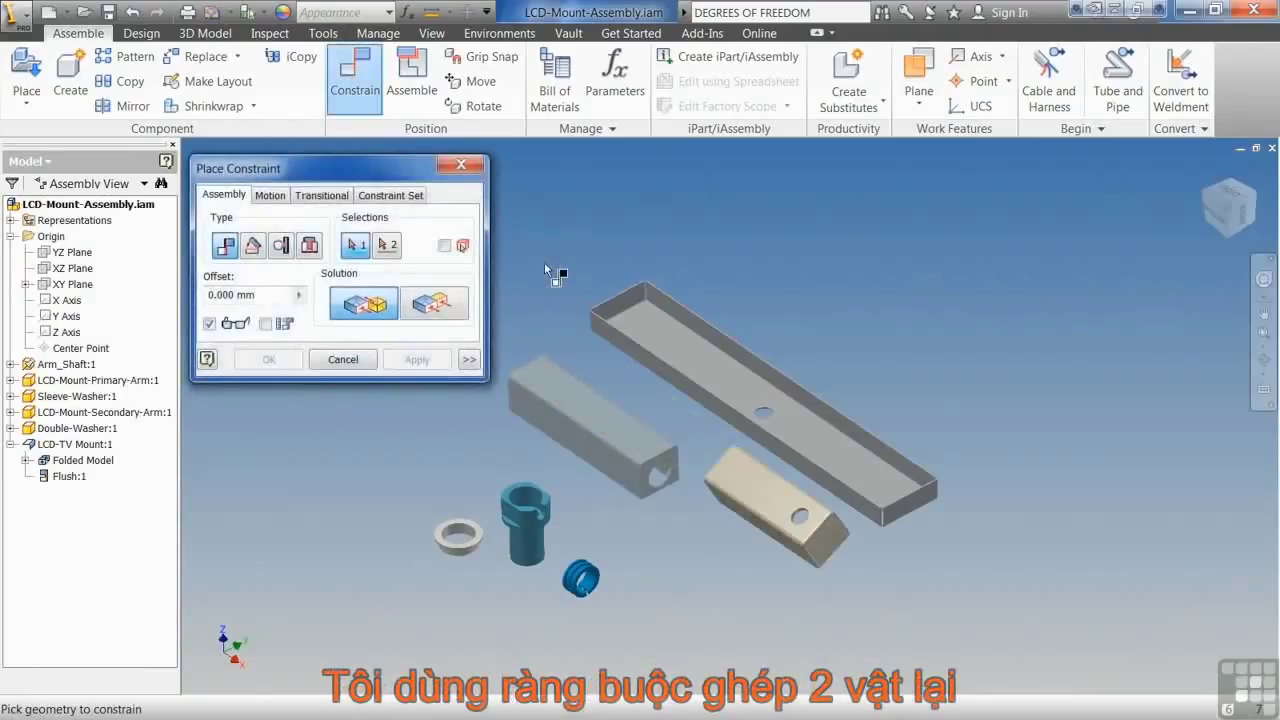
{"action": "left_click", "coordinate": [646, 422]}
{"action": "middle_click_drag", "start_coordinate": [759, 510], "coordinate": [797, 538], "text": "shift"}
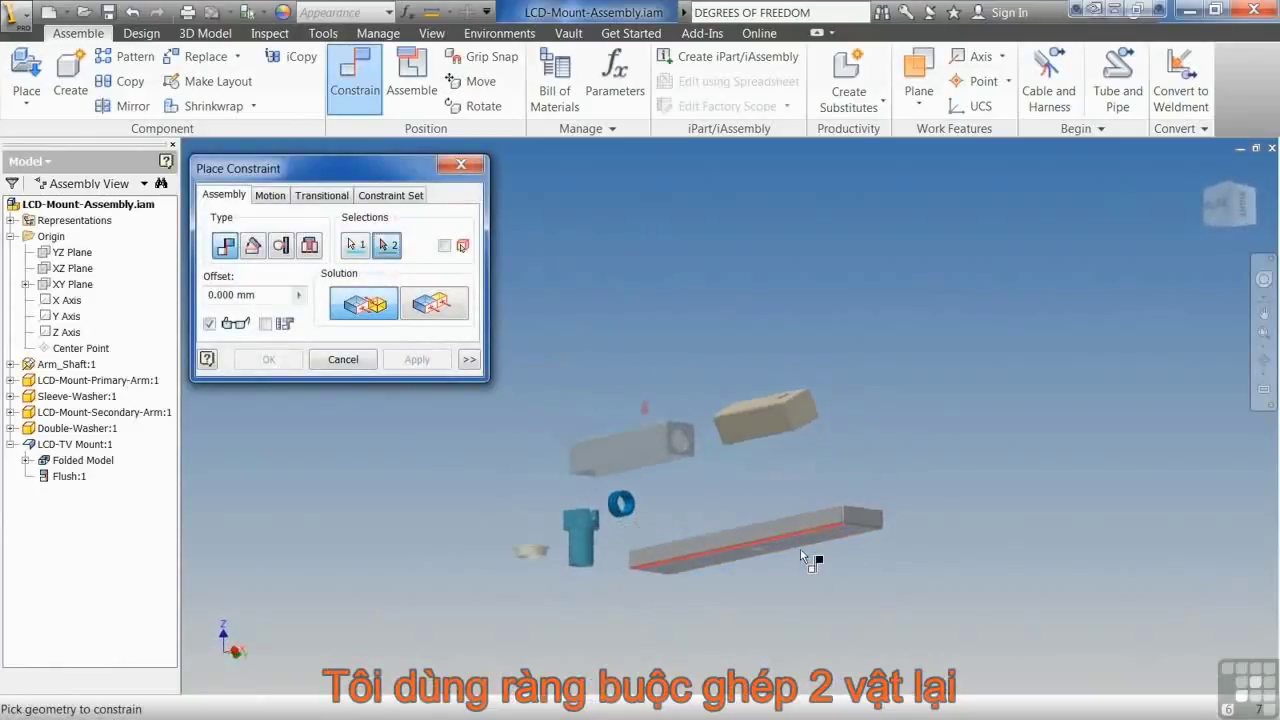
{"action": "left_click", "coordinate": [797, 543]}
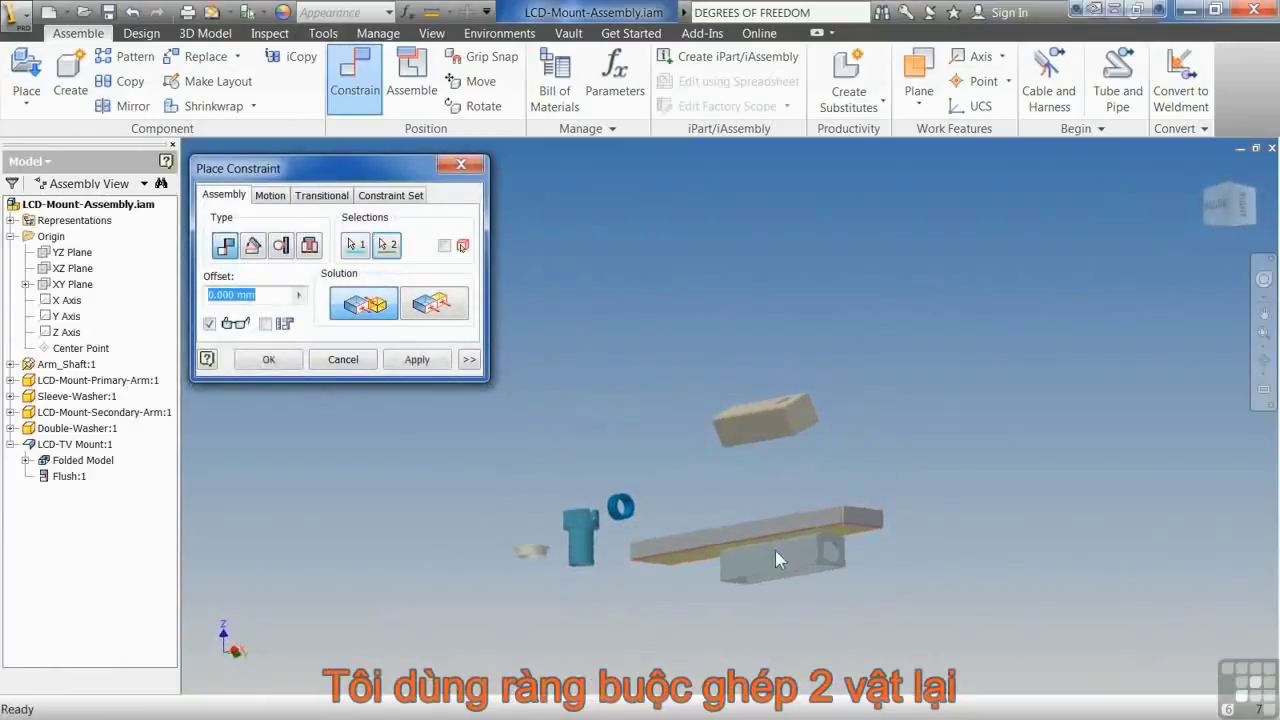
{"action": "key", "text": "Escape"}
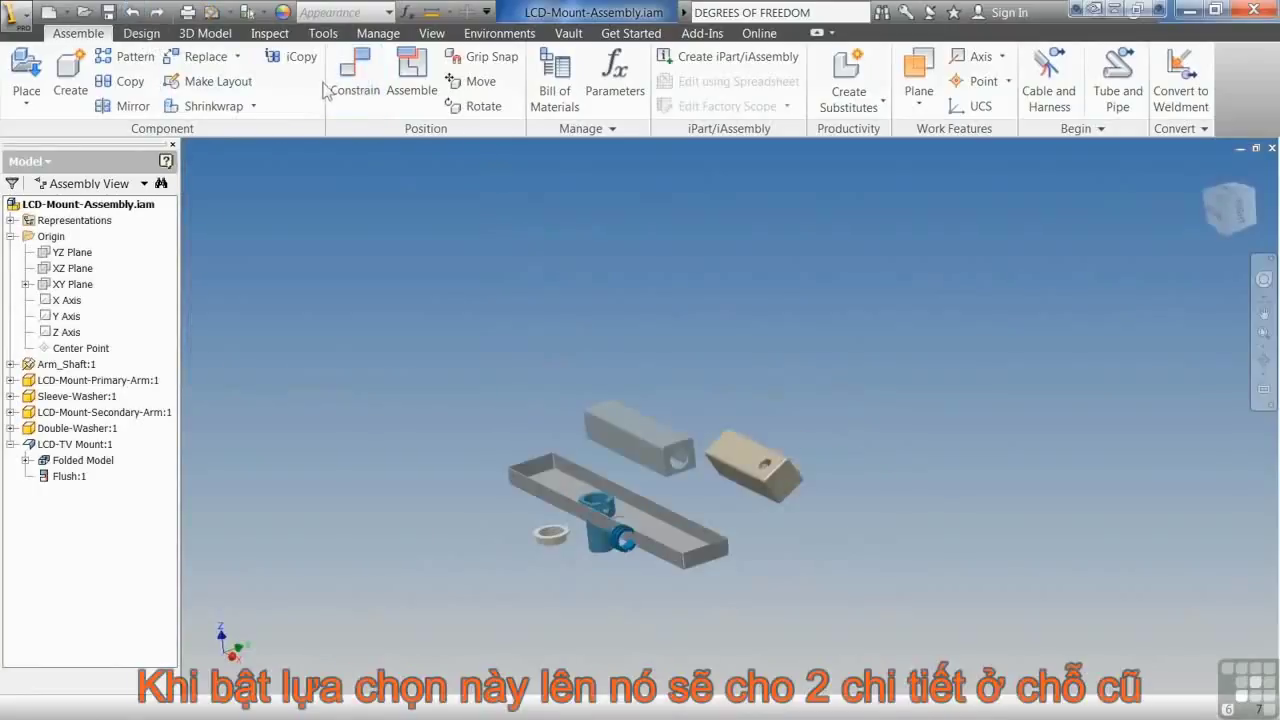
Set up a mate between the primary arm's top face and the TV mount's underside with Predict Offset and Orientation enabled
{"action": "left_click", "coordinate": [355, 75]}
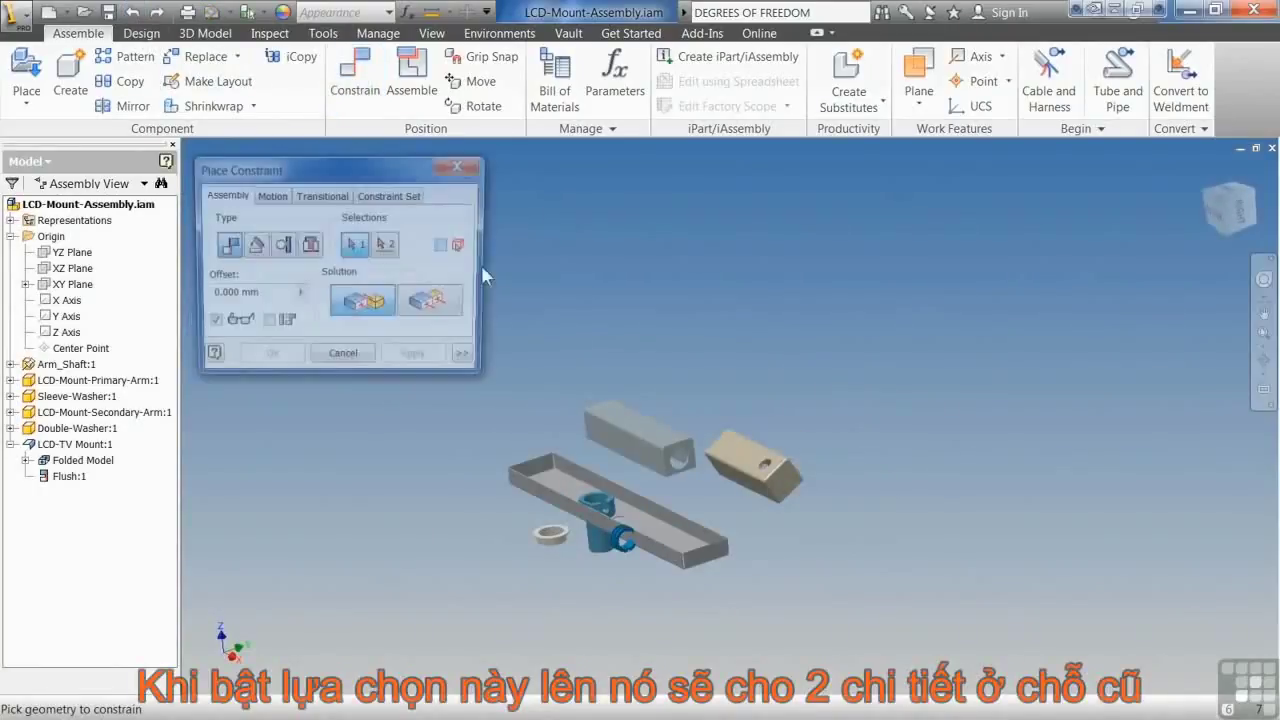
{"action": "left_click", "coordinate": [266, 327]}
{"action": "middle_click_drag", "start_coordinate": [600, 530], "coordinate": [644, 549], "text": "shift"}
{"action": "left_click", "coordinate": [654, 502]}
{"action": "middle_click_drag", "start_coordinate": [654, 502], "coordinate": [654, 420], "text": "shift"}
{"action": "left_click", "coordinate": [654, 420]}
{"action": "middle_click_drag", "start_coordinate": [477, 504], "coordinate": [675, 527], "text": "shift"}
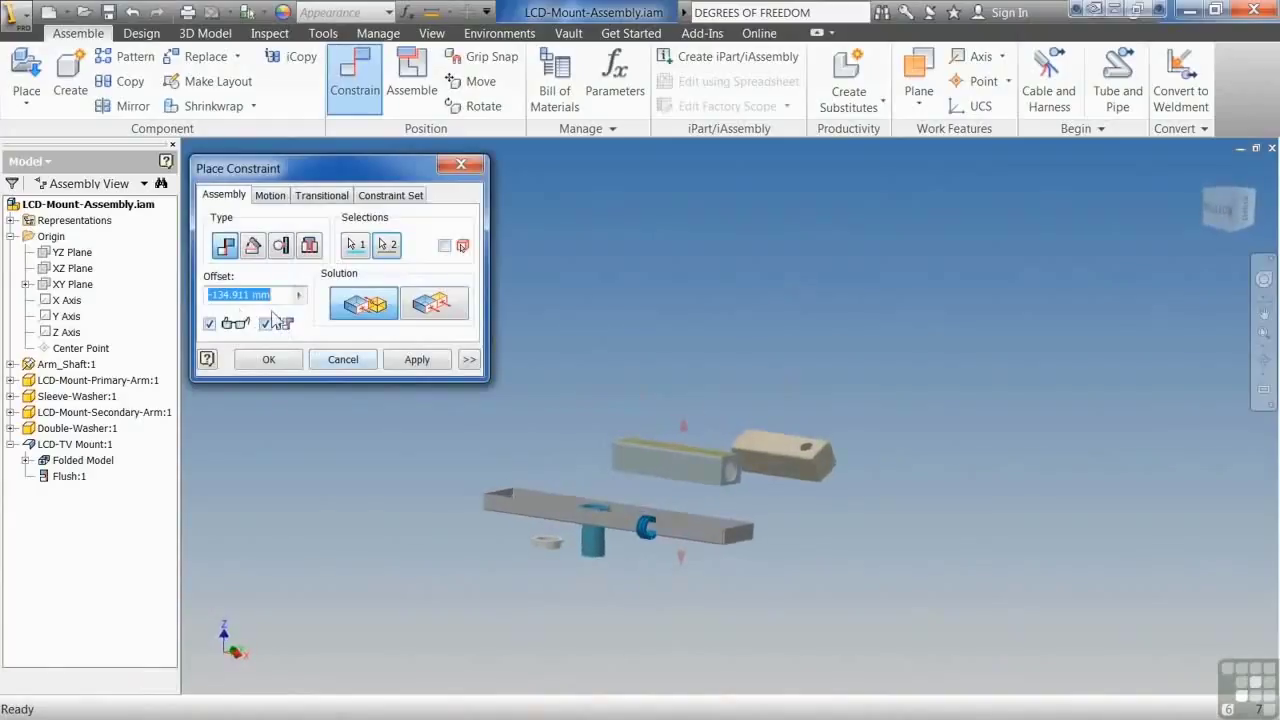
{"action": "middle_click_drag", "start_coordinate": [405, 388], "coordinate": [653, 497], "text": "shift"}
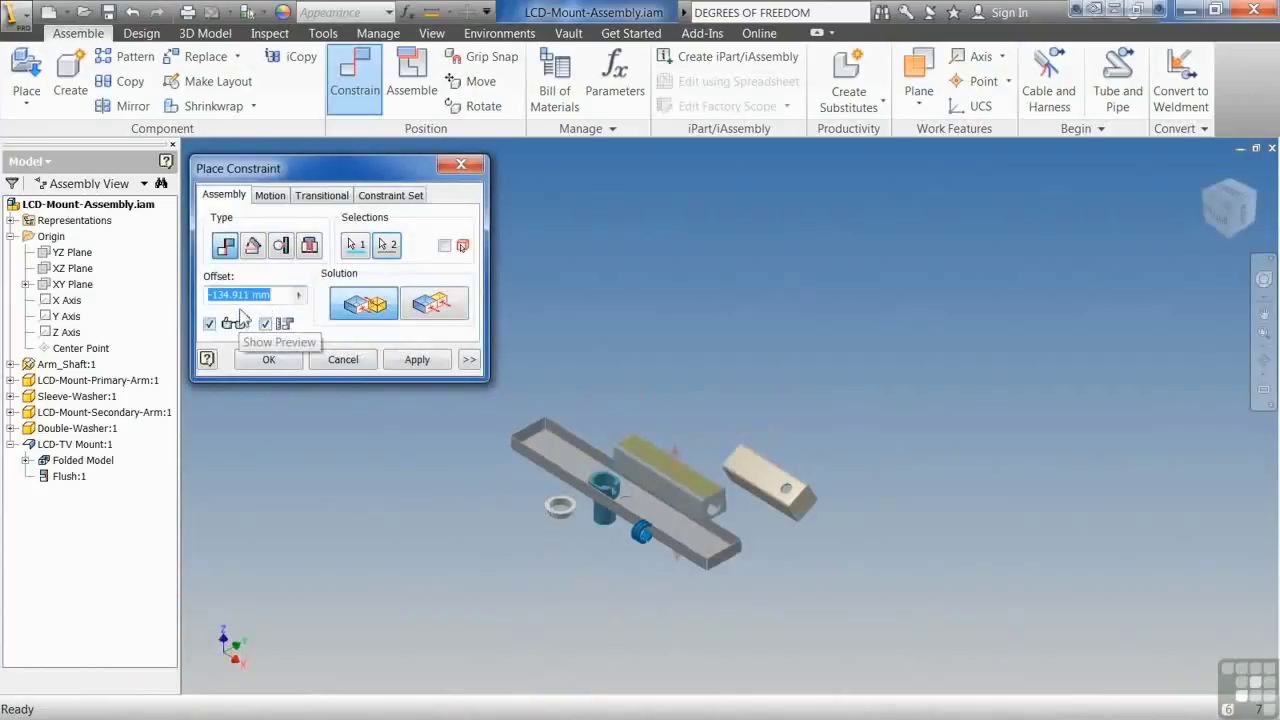
Set the pending mate's offset to -135 mm
{"action": "left_click_drag", "start_coordinate": [277, 297], "coordinate": [218, 297]}
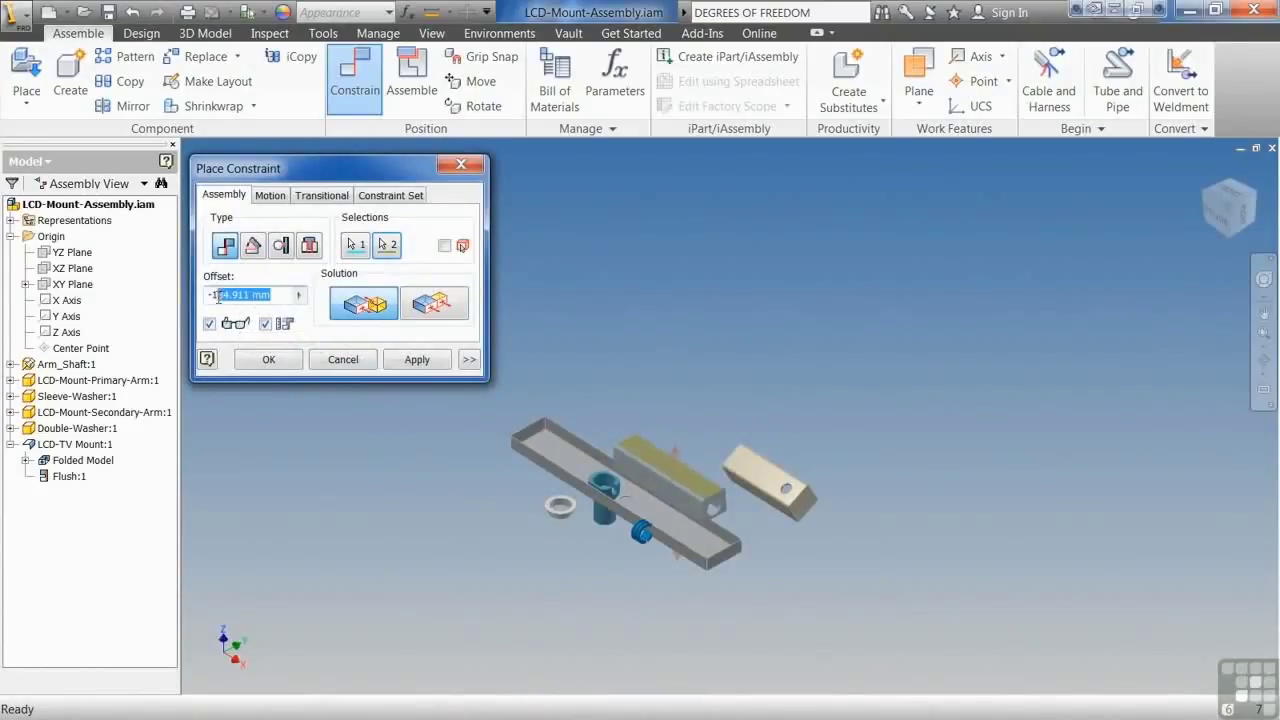
{"action": "middle_click_drag", "start_coordinate": [610, 420], "coordinate": [721, 487], "text": "shift"}
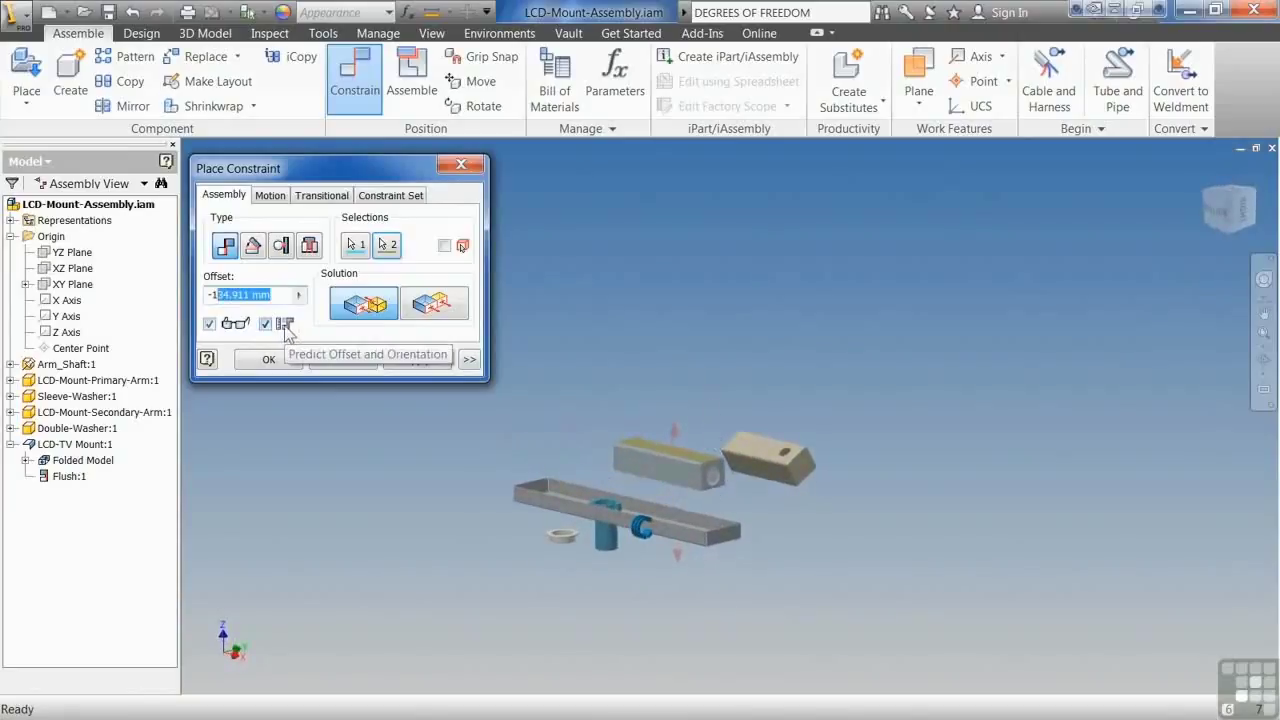
{"action": "type", "text": "35"}
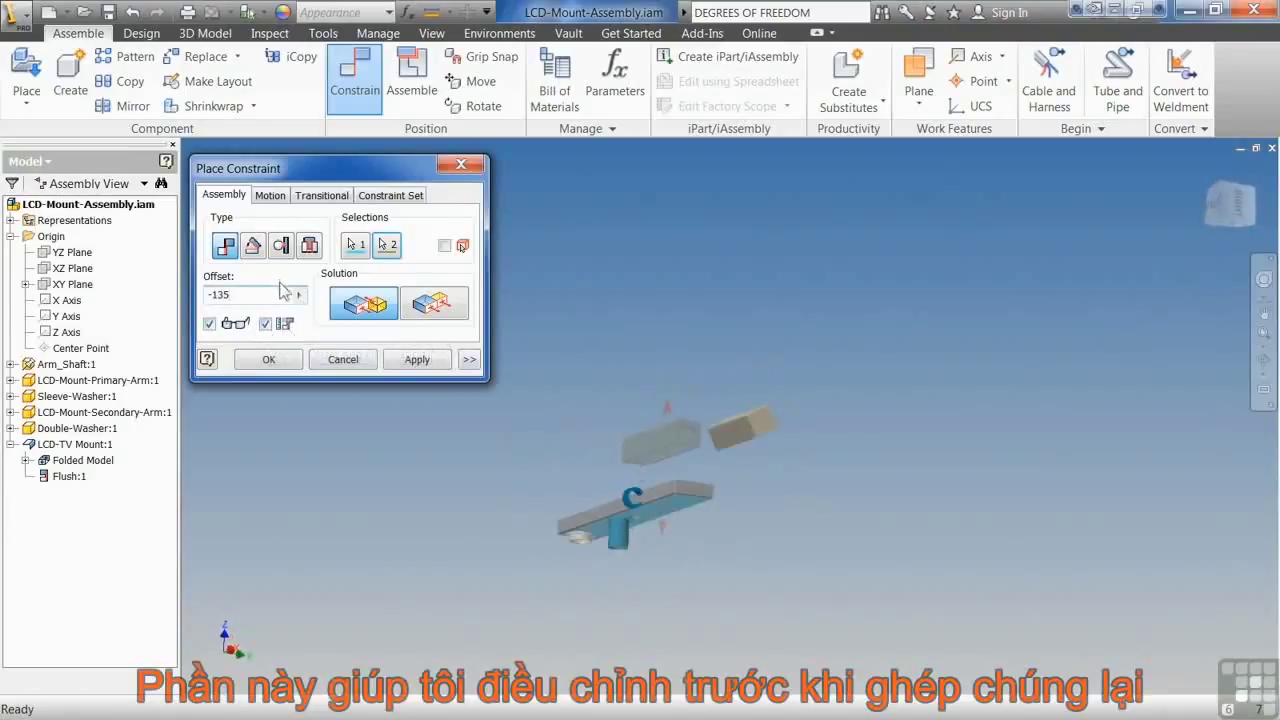
Turn off Predict Offset and Orientation, preview the mate with an offset of 0, and cancel the constraint
{"action": "left_click", "coordinate": [265, 324]}
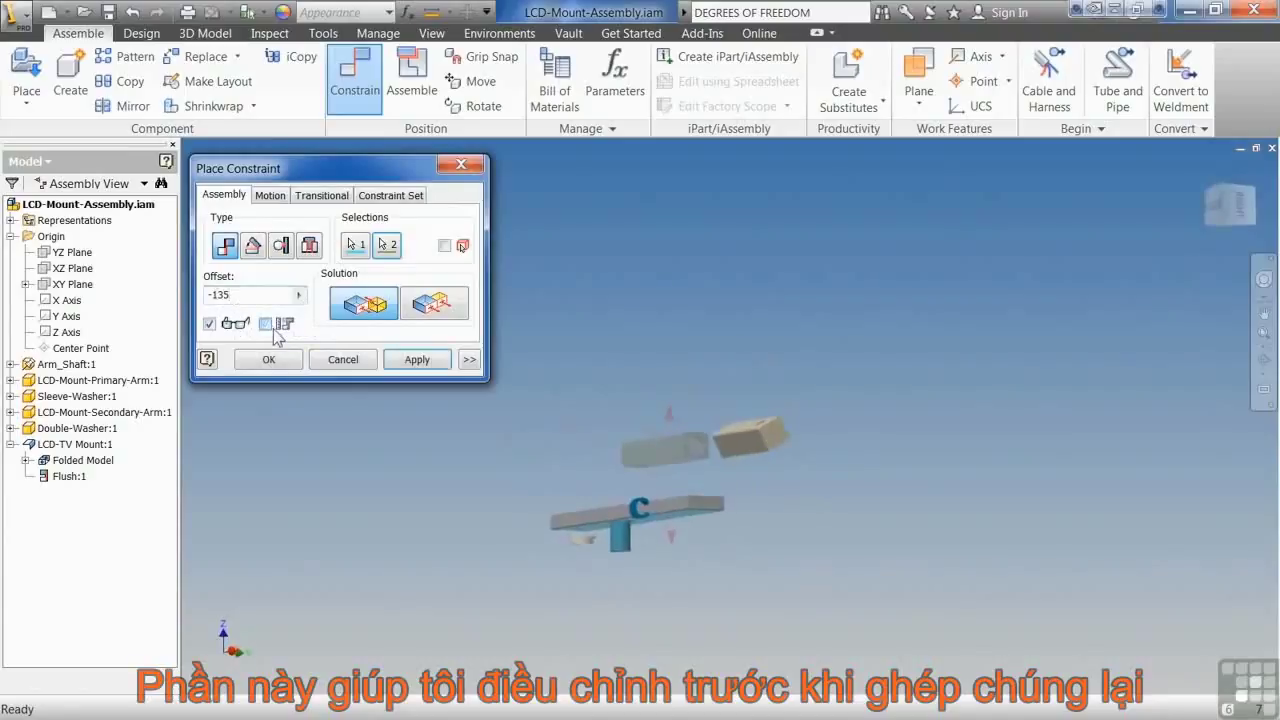
{"action": "left_click_drag", "start_coordinate": [243, 296], "coordinate": [168, 298]}
{"action": "type", "text": "0"}
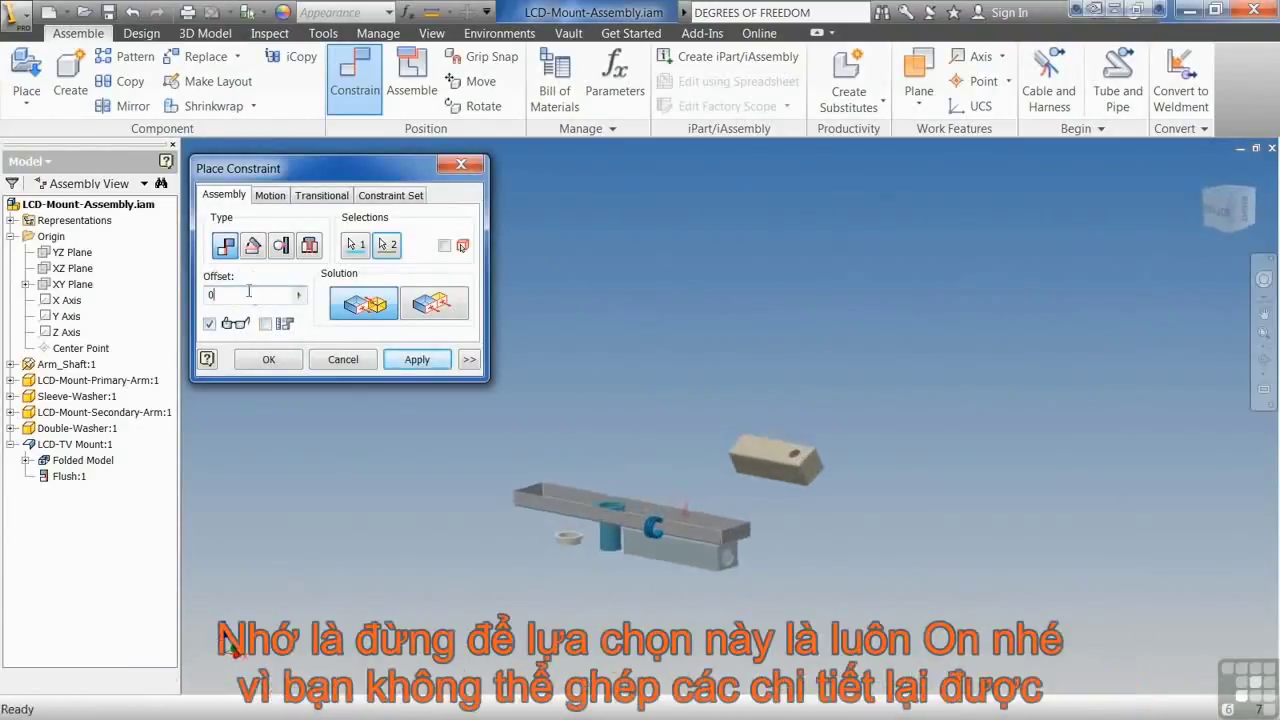
{"action": "left_click", "coordinate": [265, 324]}
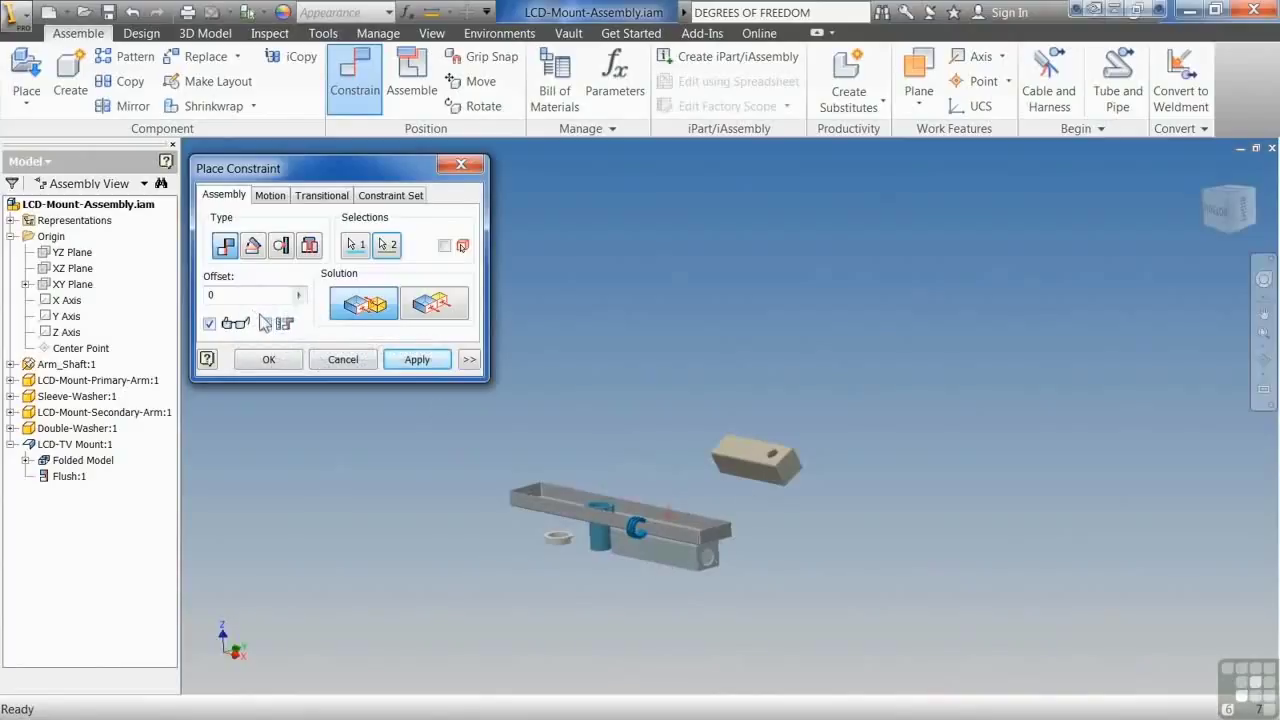
{"action": "left_click", "coordinate": [343, 359]}
Move the LCD-TV Mount tray up above the two arms and deselect it
{"action": "left_click_drag", "start_coordinate": [682, 521], "coordinate": [814, 420]}
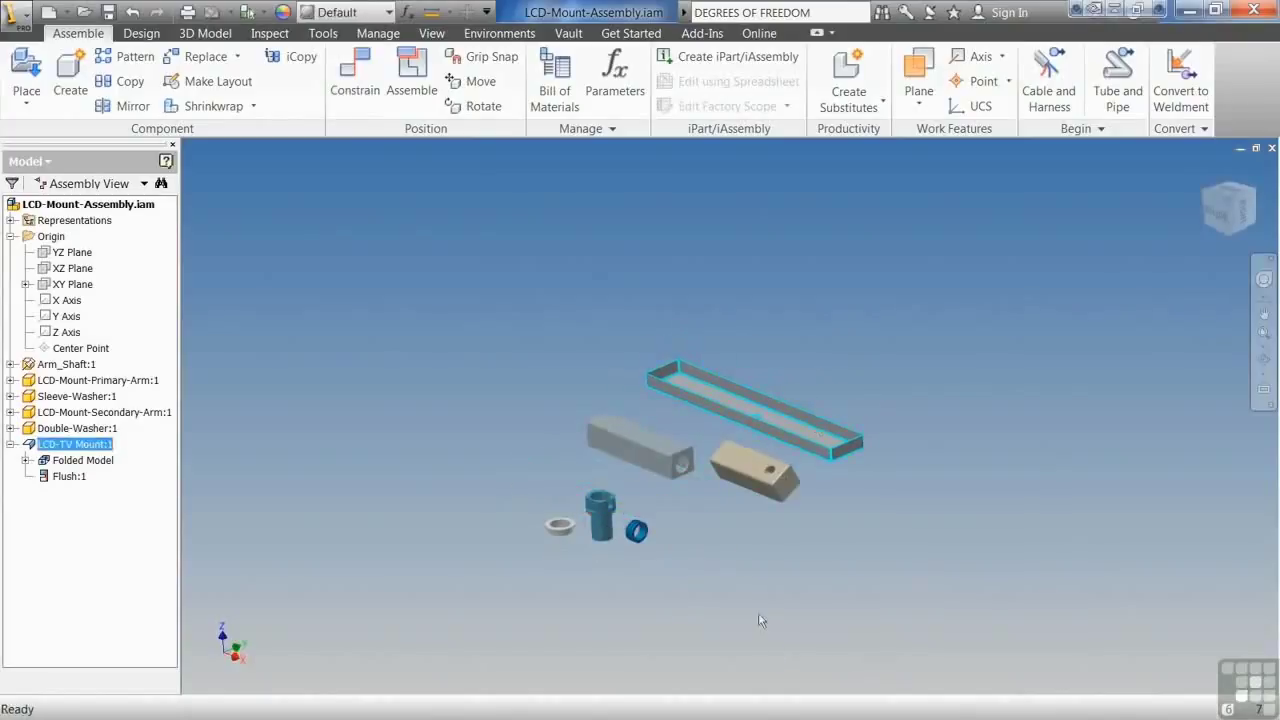
{"action": "left_click", "coordinate": [753, 580]}
Mate the primary arm's top face to the underside of the TV mount with a 0 mm offset
{"action": "left_click", "coordinate": [334, 84]}
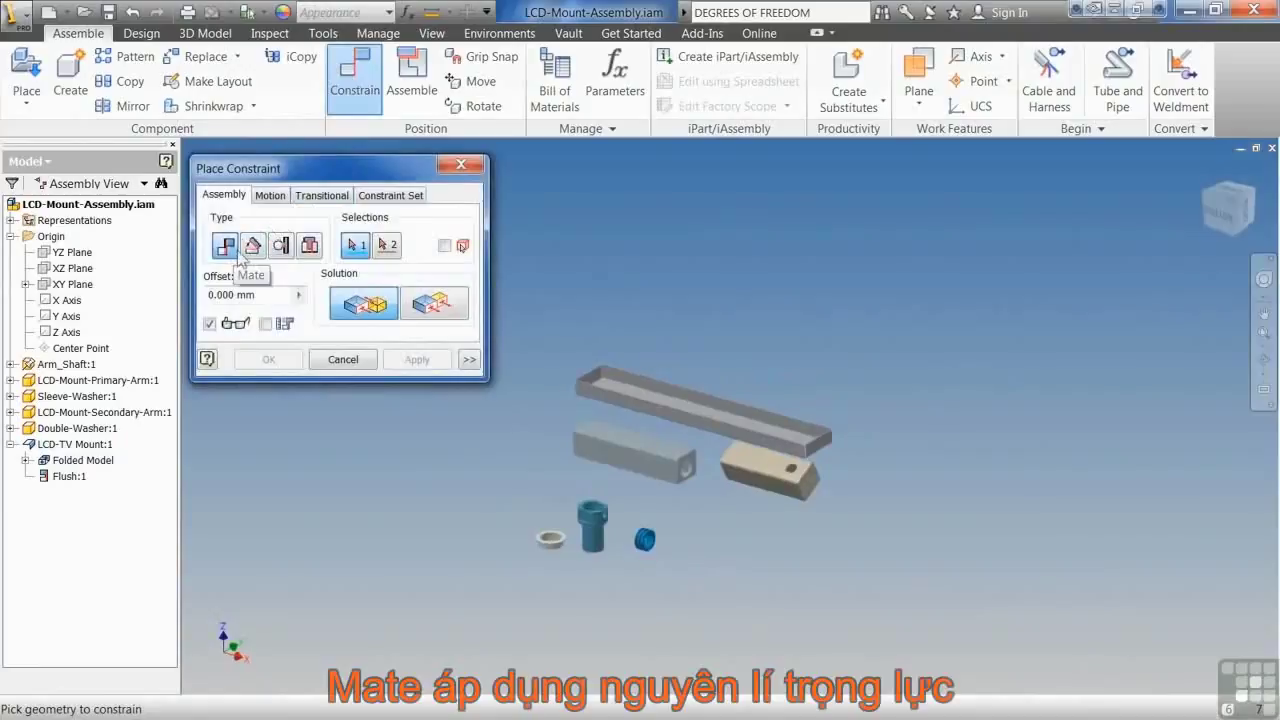
{"action": "scroll", "coordinate": [714, 432], "scroll_direction": "up", "scroll_amount": 2}
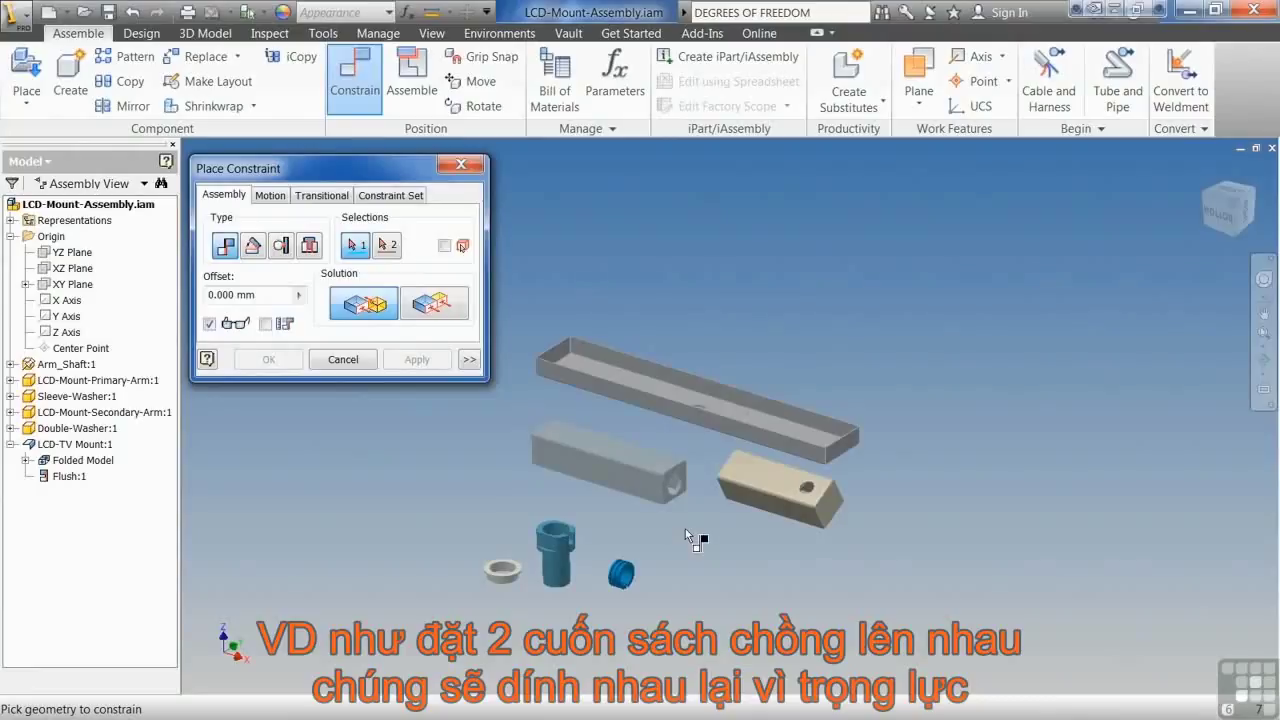
{"action": "left_click", "coordinate": [651, 464]}
{"action": "middle_click_drag", "start_coordinate": [713, 469], "coordinate": [718, 350], "text": "shift"}
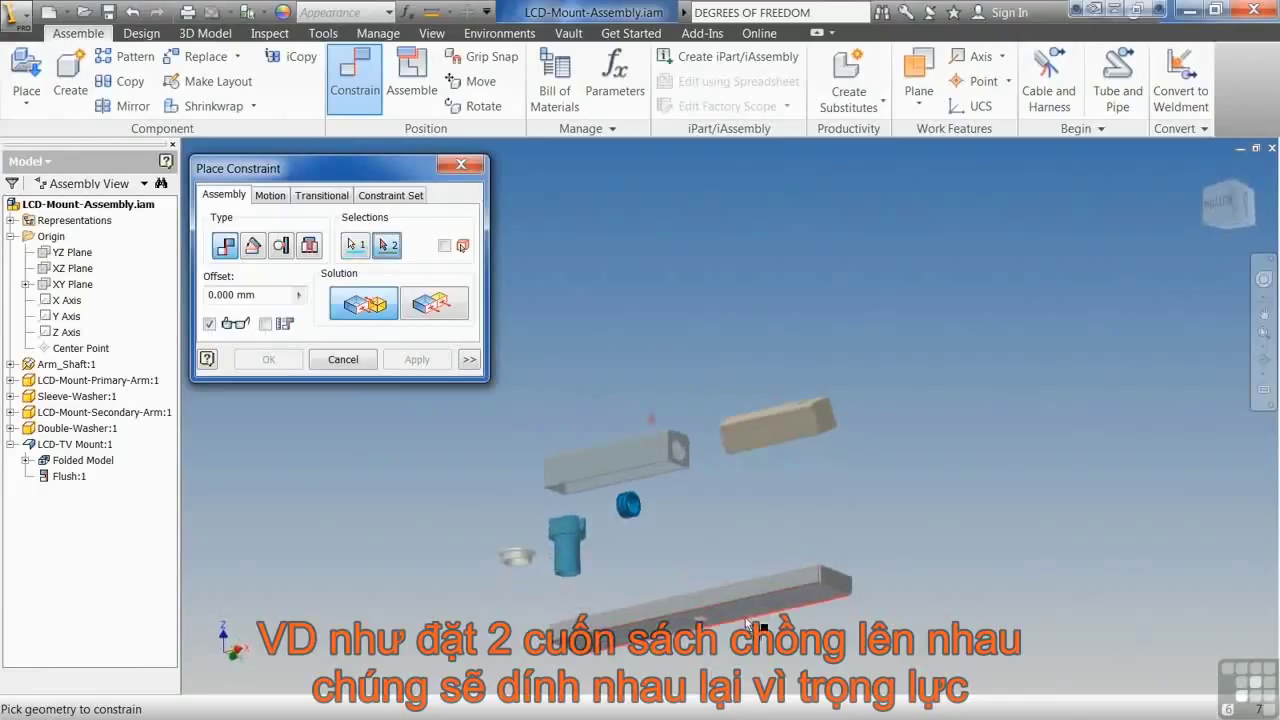
{"action": "left_click", "coordinate": [748, 622]}
{"action": "left_click", "coordinate": [270, 360]}
Show the degrees of freedom of the parts and slide the TV mount away from the primary arm to test its movement
{"action": "left_click", "coordinate": [430, 36]}
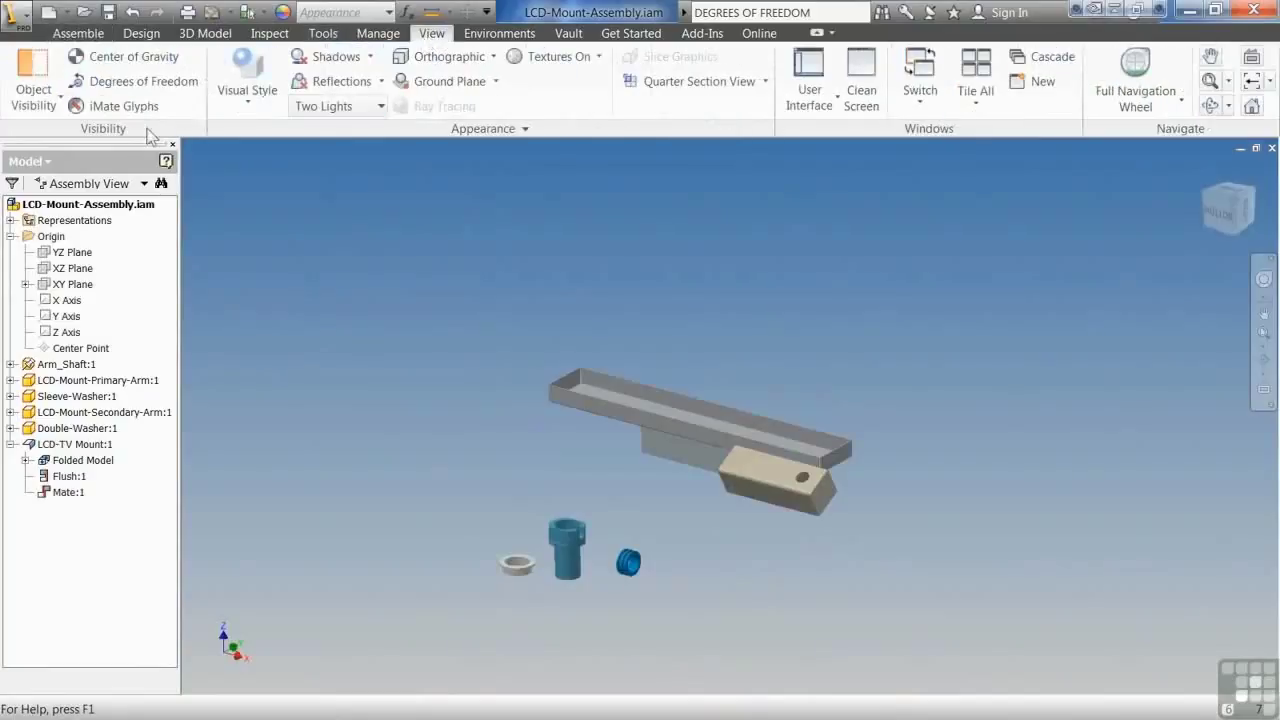
{"action": "left_click", "coordinate": [140, 81]}
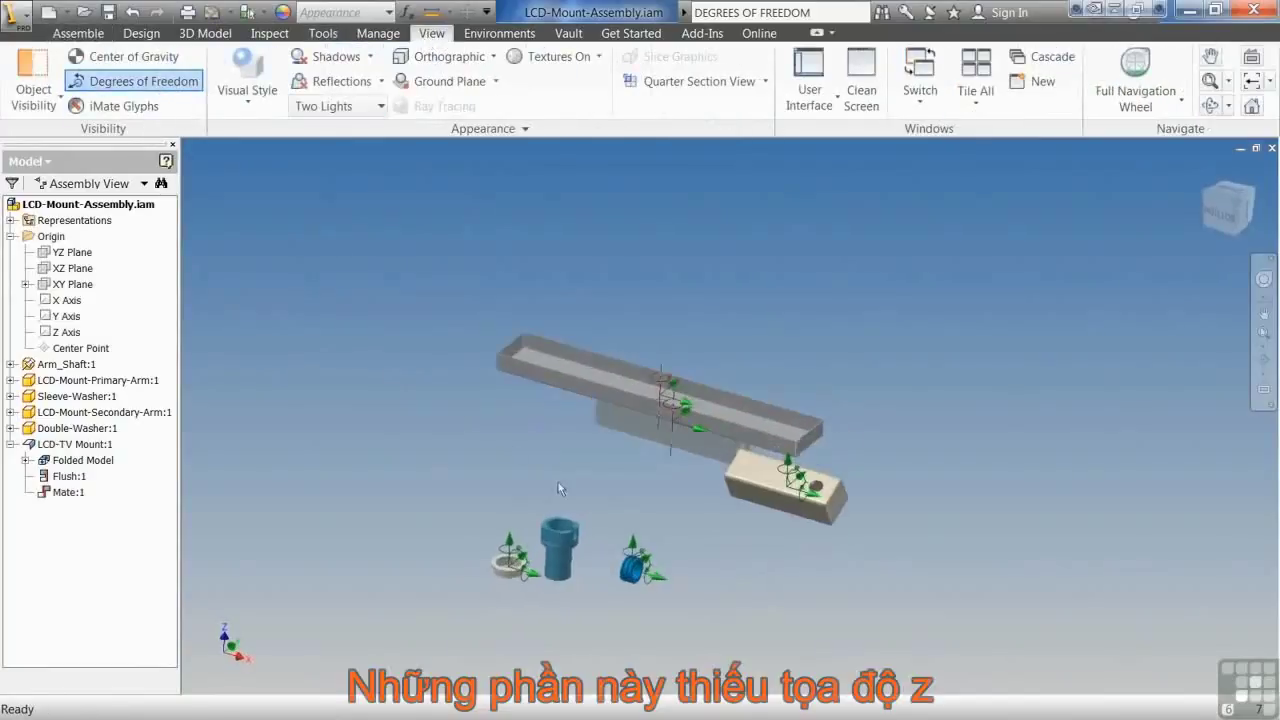
{"action": "left_click_drag", "start_coordinate": [747, 438], "coordinate": [563, 480]}
{"action": "middle_click_drag", "start_coordinate": [563, 480], "coordinate": [645, 430], "text": "shift"}
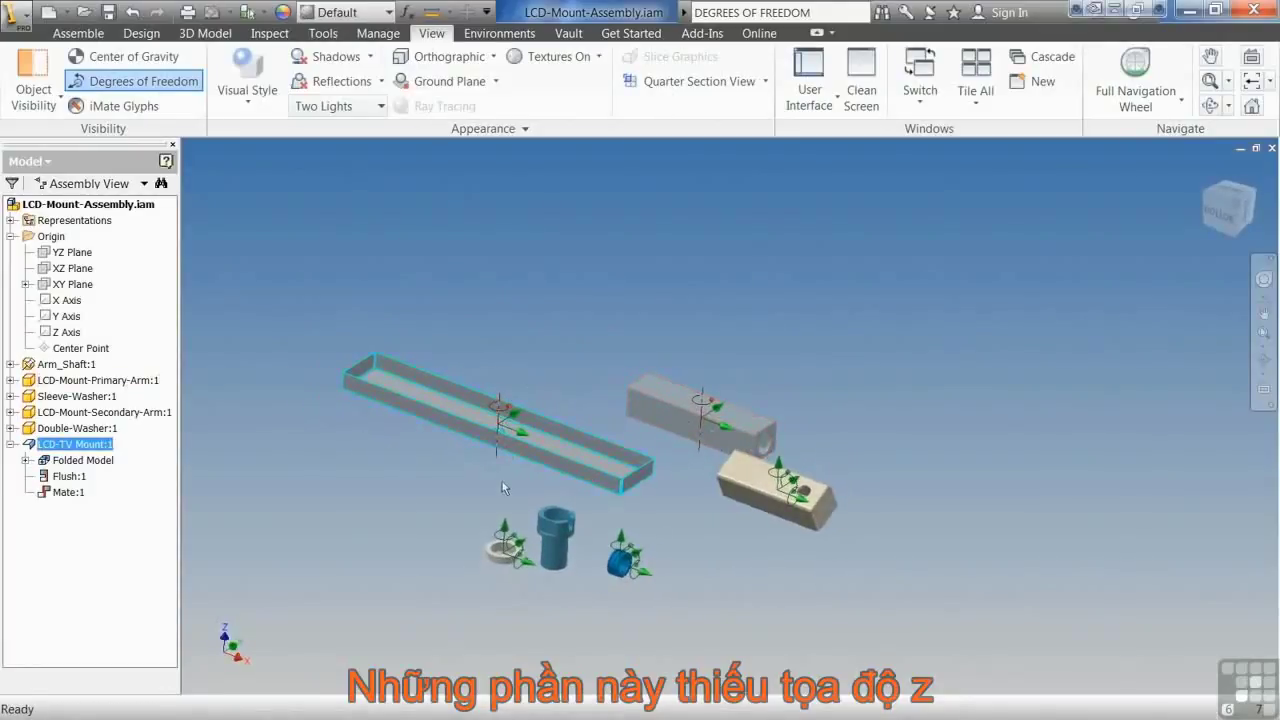
{"action": "middle_click_drag", "start_coordinate": [542, 478], "coordinate": [700, 534], "text": "shift"}
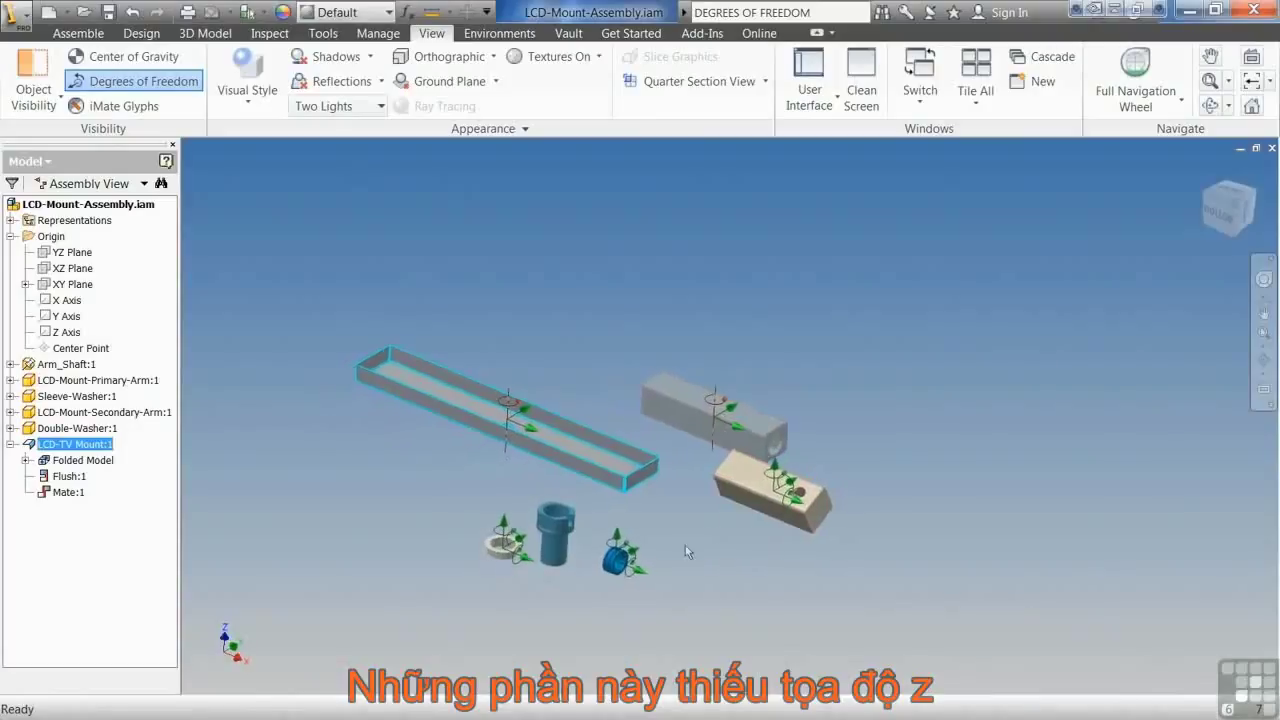
{"action": "middle_click_drag", "start_coordinate": [660, 456], "coordinate": [678, 465], "text": "shift"}
Undo the TV mount's move, the degrees-of-freedom display and the mate between the TV mount and primary arm
{"action": "key", "text": "ctrl+z"}
{"action": "key", "text": "ctrl+z"}
{"action": "key", "text": "ctrl+z"}
{"action": "key", "text": "ctrl+z"}
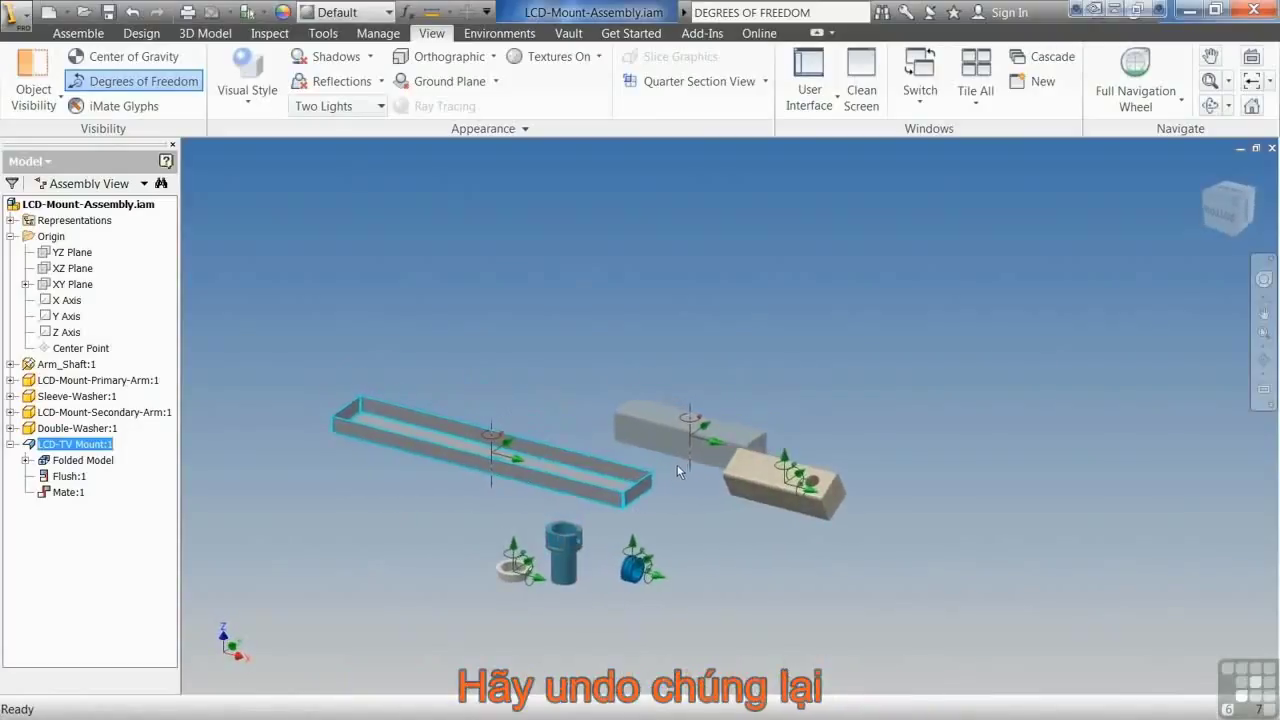
{"action": "key", "text": "ctrl+z"}
{"action": "key", "text": "ctrl+z"}
{"action": "key", "text": "ctrl+z"}
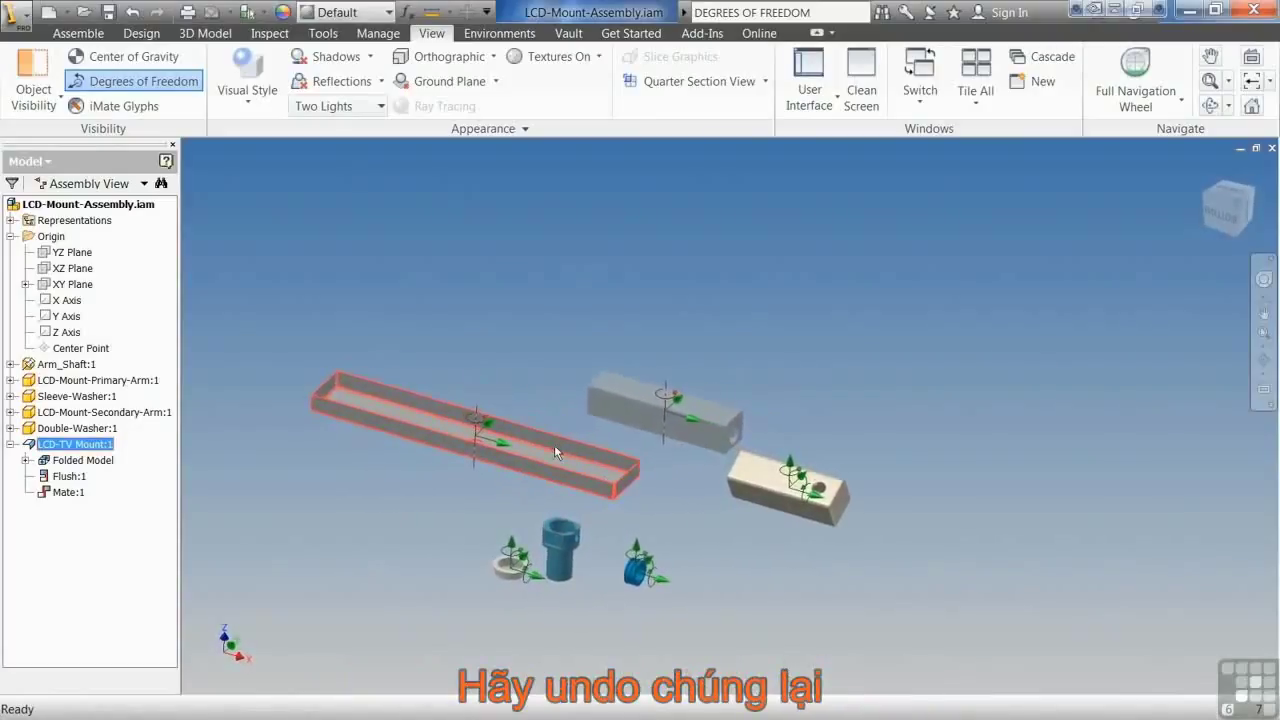
{"action": "left_click", "coordinate": [131, 14]}
{"action": "left_click", "coordinate": [131, 14]}
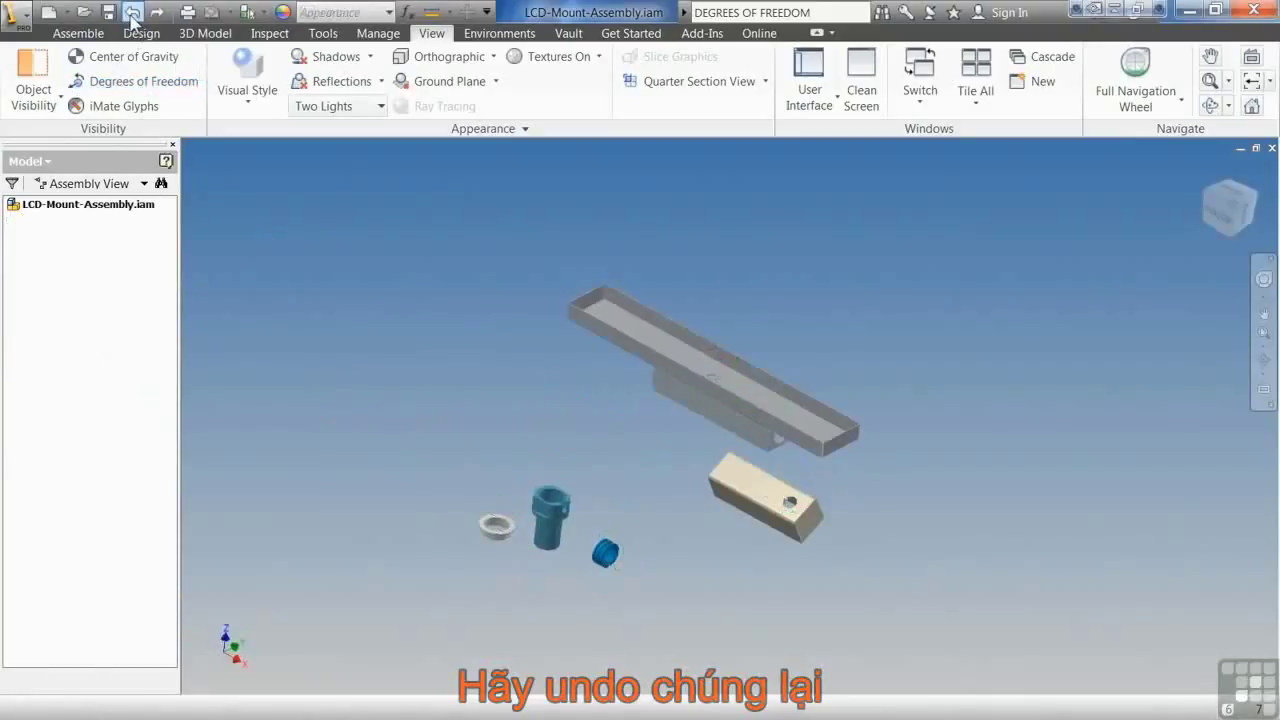
{"action": "left_click", "coordinate": [131, 14]}
{"action": "left_click", "coordinate": [131, 14]}
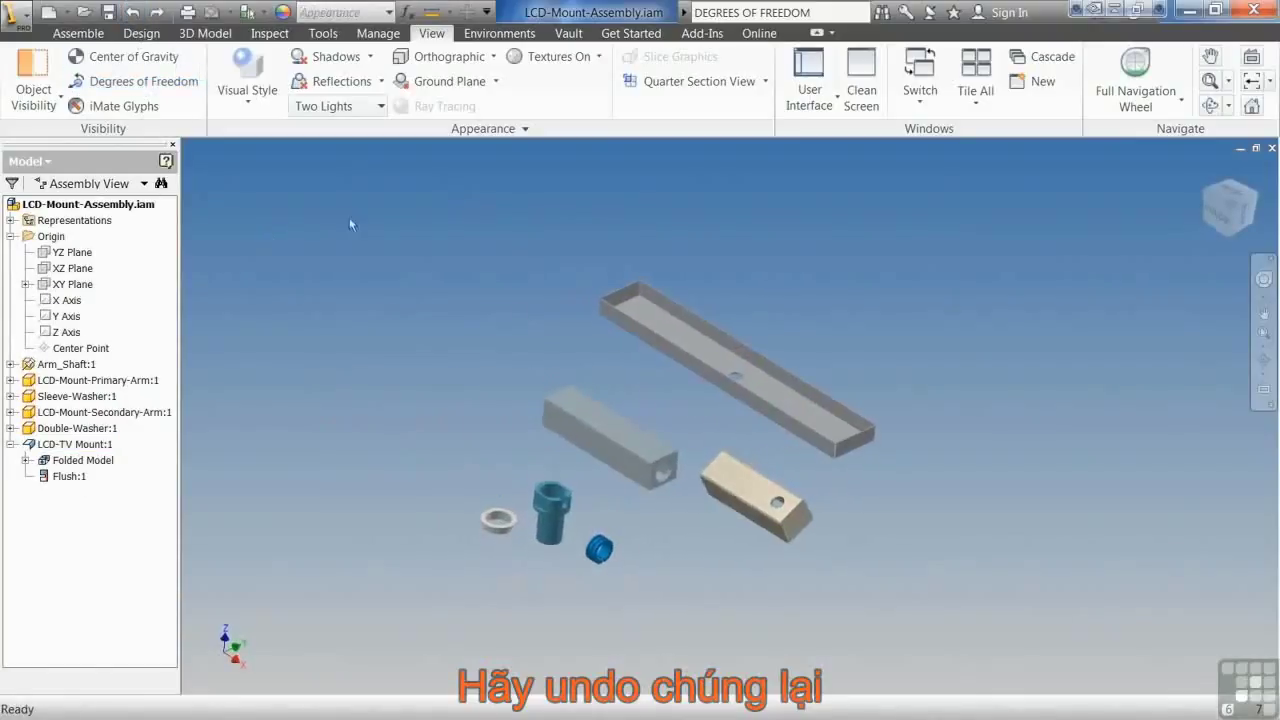
Mate the white washer's axis to the arm shaft's axis with a 0 mm offset
{"action": "left_click", "coordinate": [78, 33]}
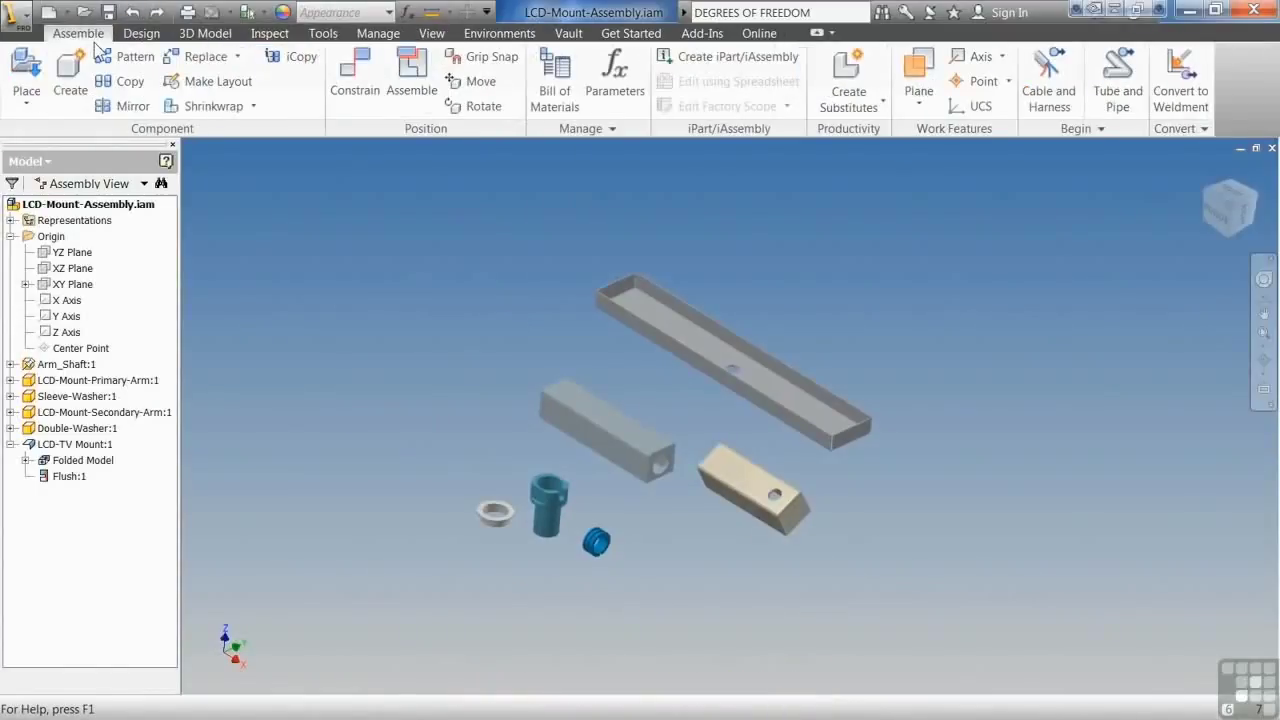
{"action": "left_click", "coordinate": [342, 82]}
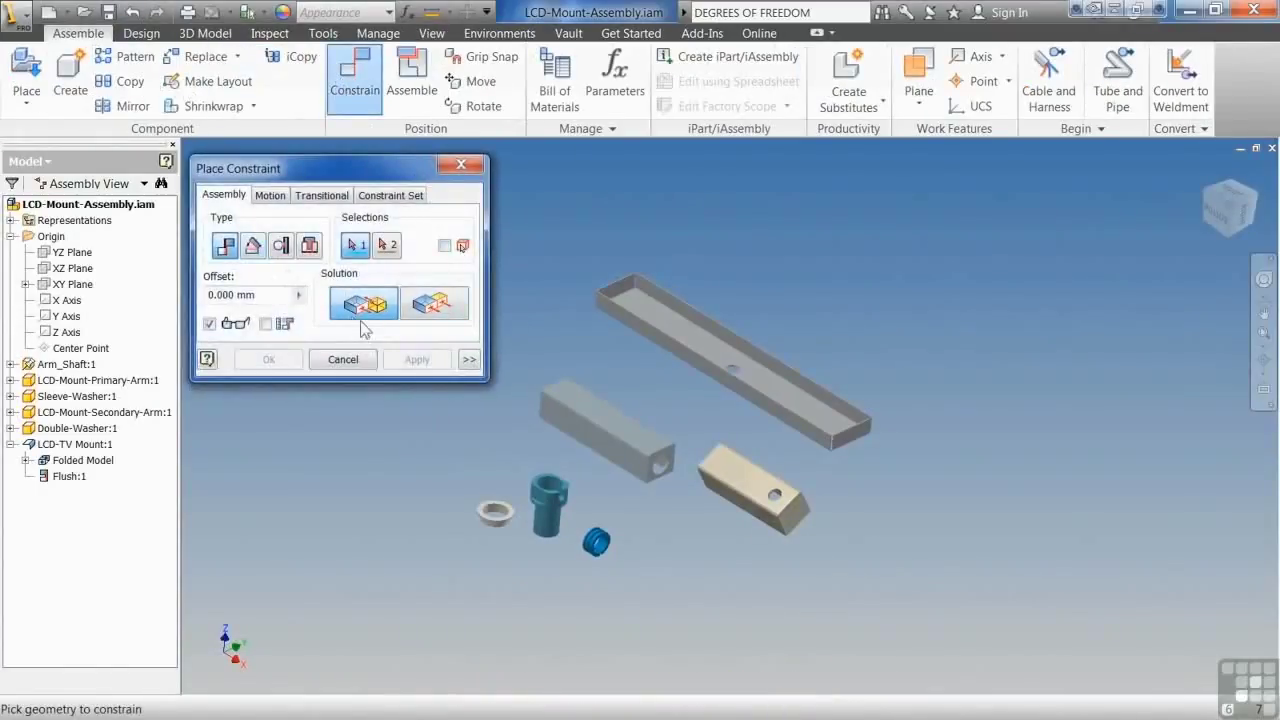
{"action": "left_click", "coordinate": [539, 514]}
{"action": "scroll", "coordinate": [532, 525], "scroll_direction": "up", "scroll_amount": 5}
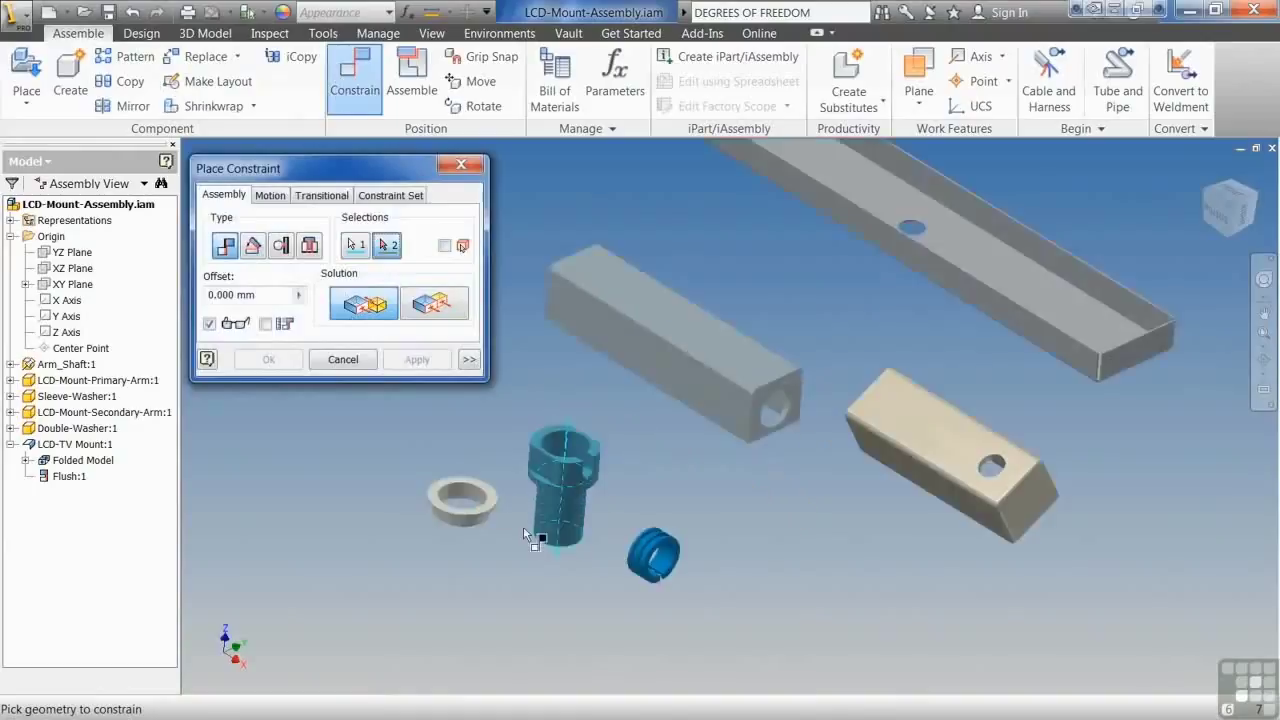
{"action": "left_click", "coordinate": [407, 453]}
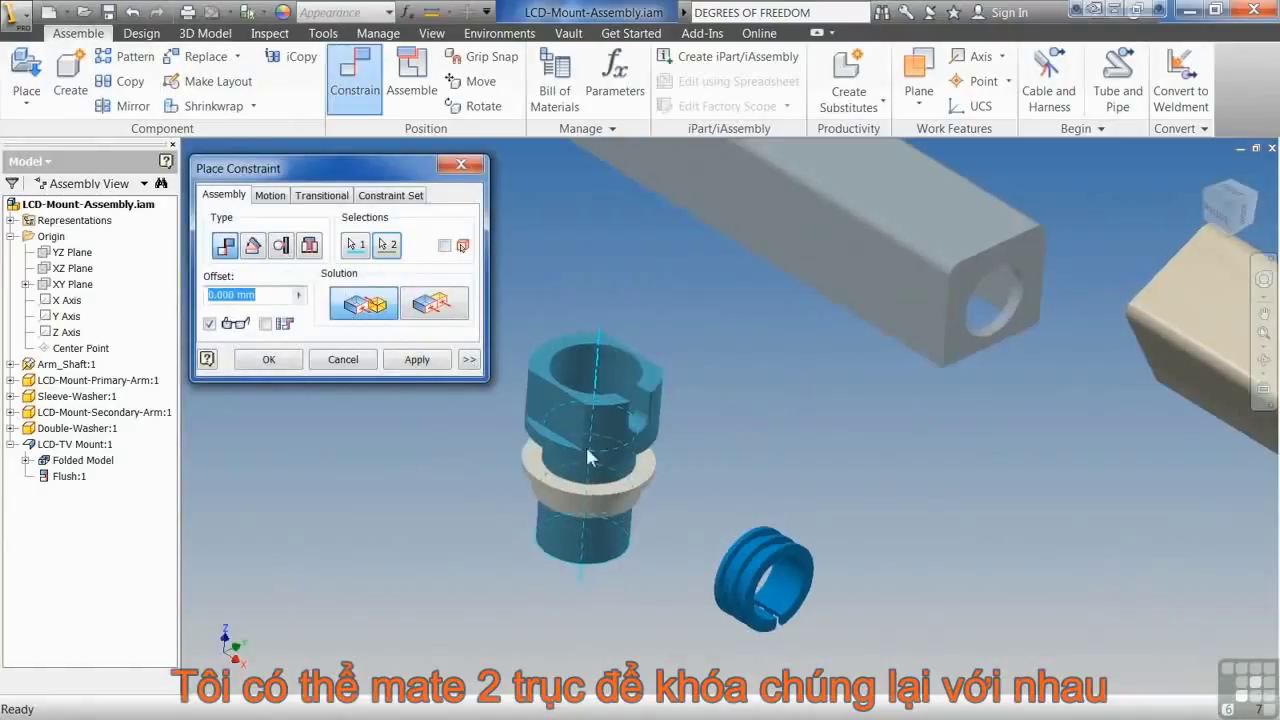
{"action": "middle_click_drag", "start_coordinate": [587, 410], "coordinate": [550, 418], "text": "shift"}
{"action": "left_click", "coordinate": [416, 359]}
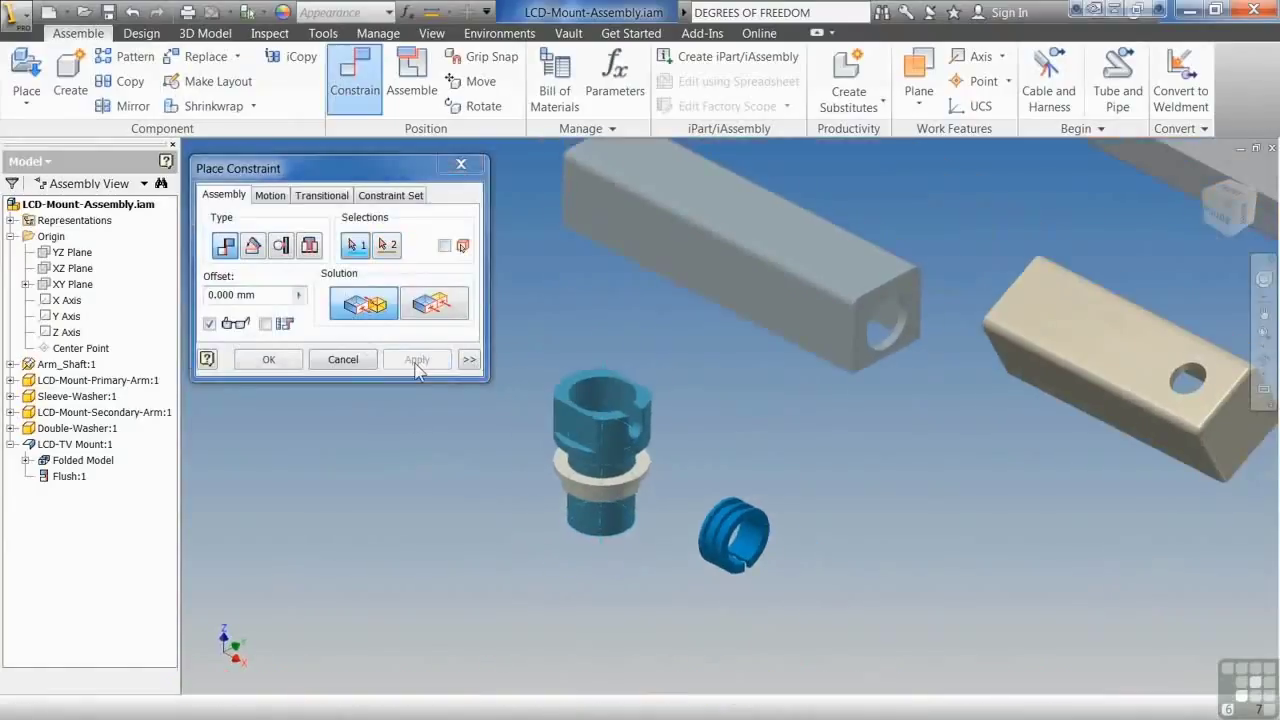
Insert the blue double washer into the primary arm's end hole with the opposed solution and a 0 mm offset
{"action": "left_click", "coordinate": [310, 246]}
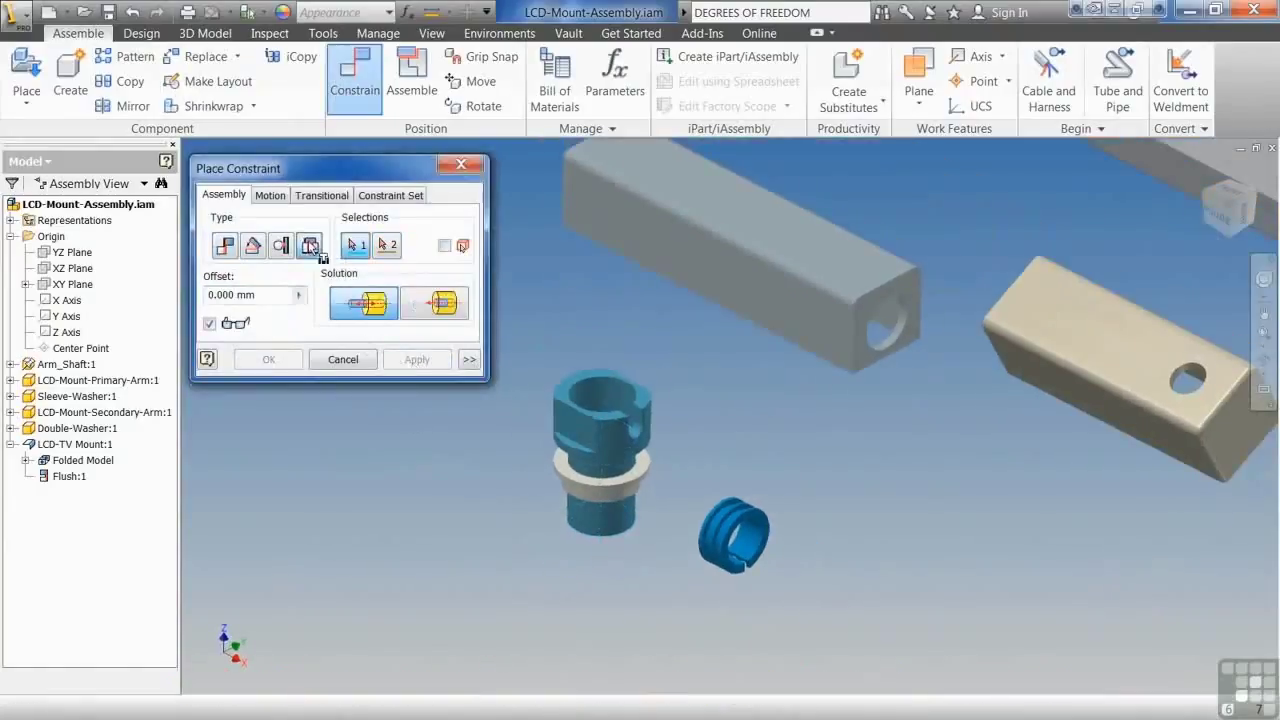
{"action": "left_click", "coordinate": [880, 347]}
{"action": "middle_click_drag", "start_coordinate": [705, 572], "coordinate": [811, 534], "text": "shift"}
{"action": "scroll", "coordinate": [811, 532], "scroll_direction": "down", "scroll_amount": 5}
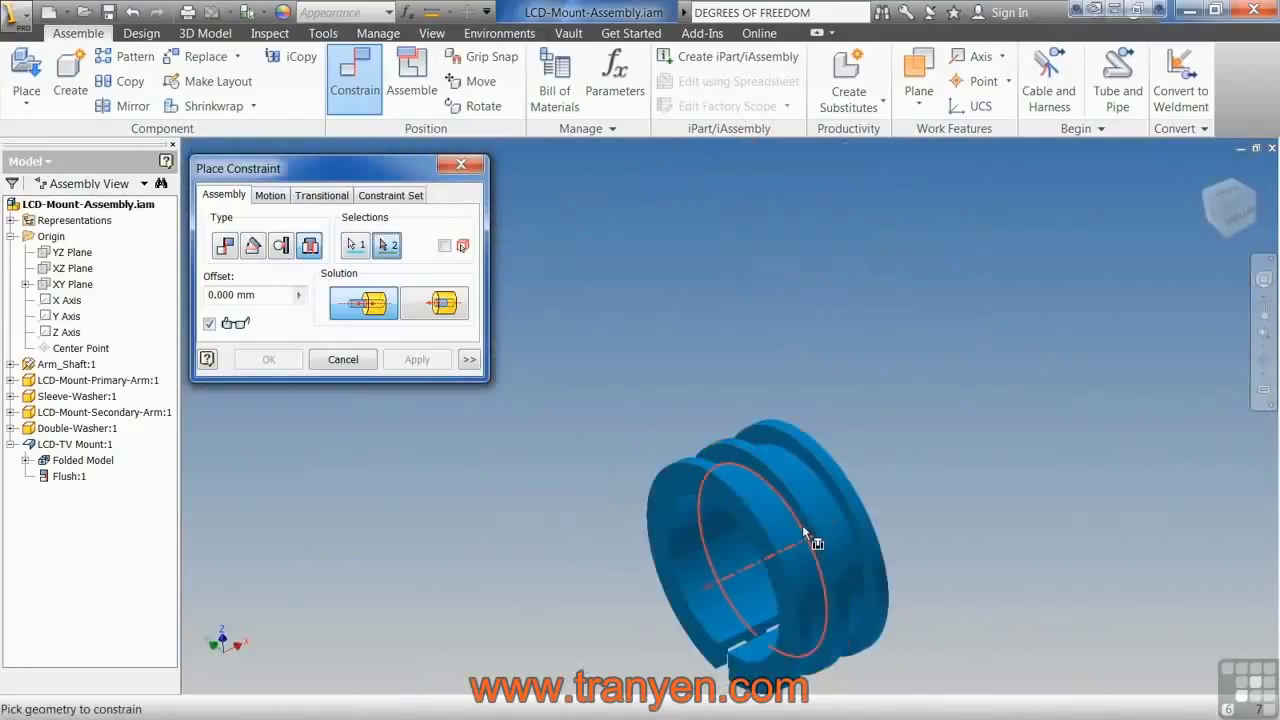
{"action": "left_click", "coordinate": [803, 527]}
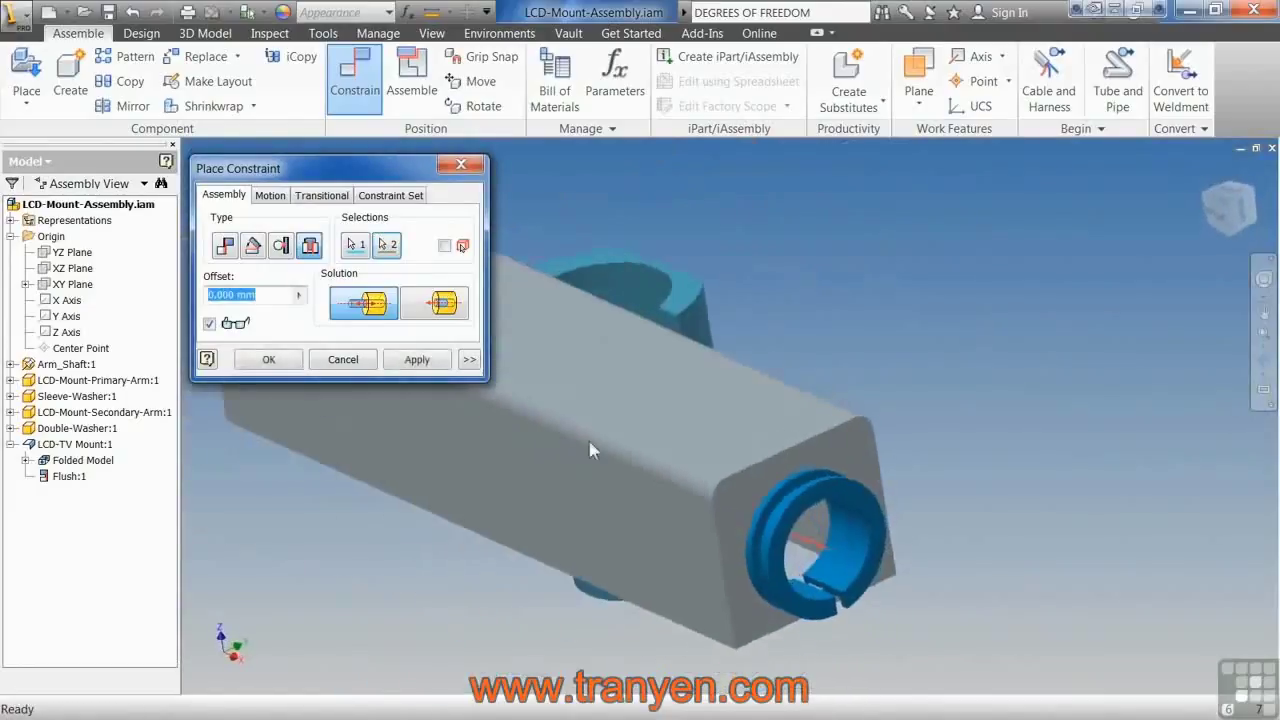
{"action": "scroll", "coordinate": [634, 487], "scroll_direction": "up", "scroll_amount": 5}
{"action": "left_click", "coordinate": [268, 359]}
Move the primary arm and the double washer to test how the insert constraint holds them together
{"action": "left_click_drag", "start_coordinate": [690, 412], "coordinate": [899, 317]}
{"action": "middle_click_drag", "start_coordinate": [820, 430], "coordinate": [690, 511], "text": "shift"}
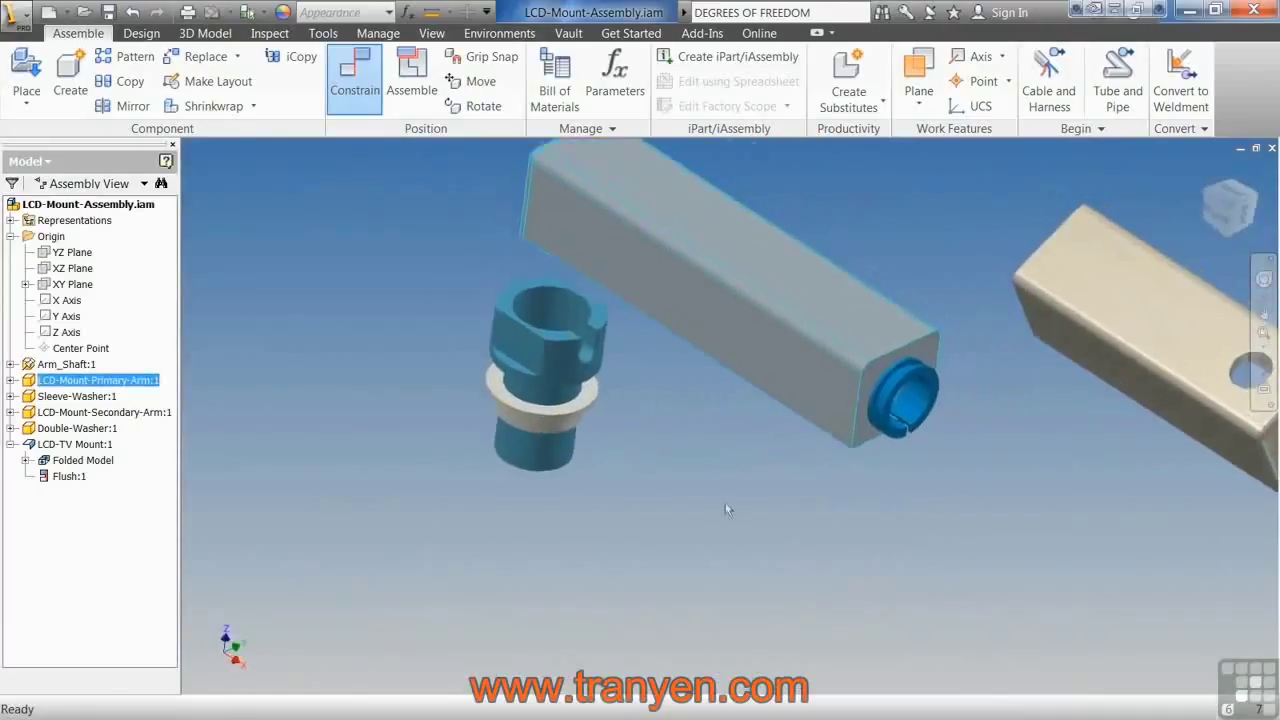
{"action": "left_click_drag", "start_coordinate": [916, 378], "coordinate": [880, 397]}
{"action": "middle_click_drag", "start_coordinate": [868, 393], "coordinate": [797, 398], "text": "shift"}
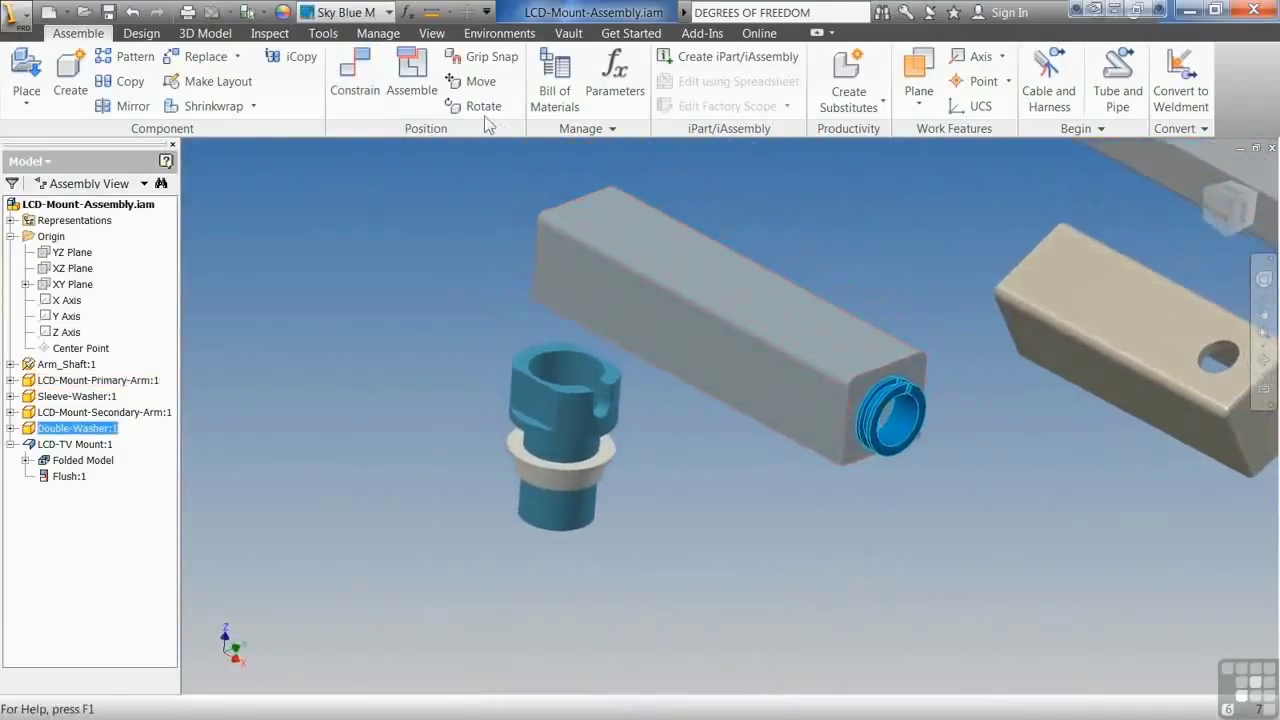
Turn on the degrees-of-freedom display for the assembly's parts
{"action": "left_click", "coordinate": [432, 33]}
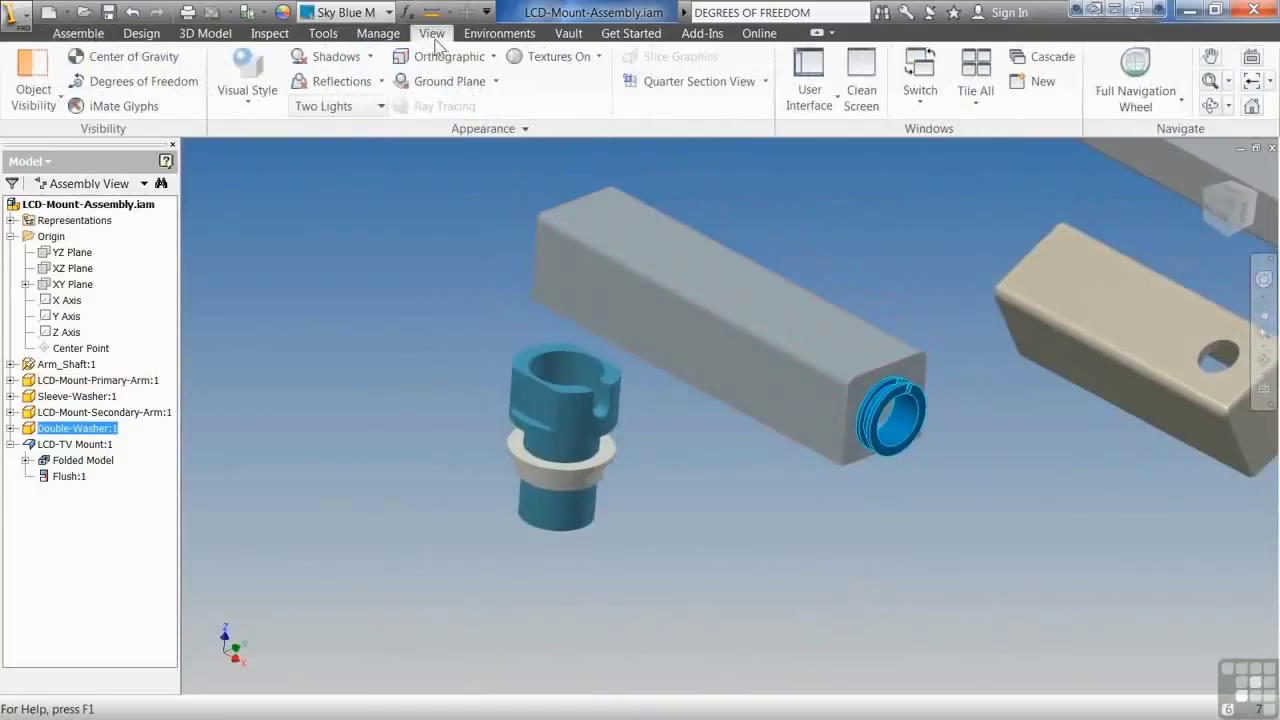
{"action": "left_click", "coordinate": [158, 84]}
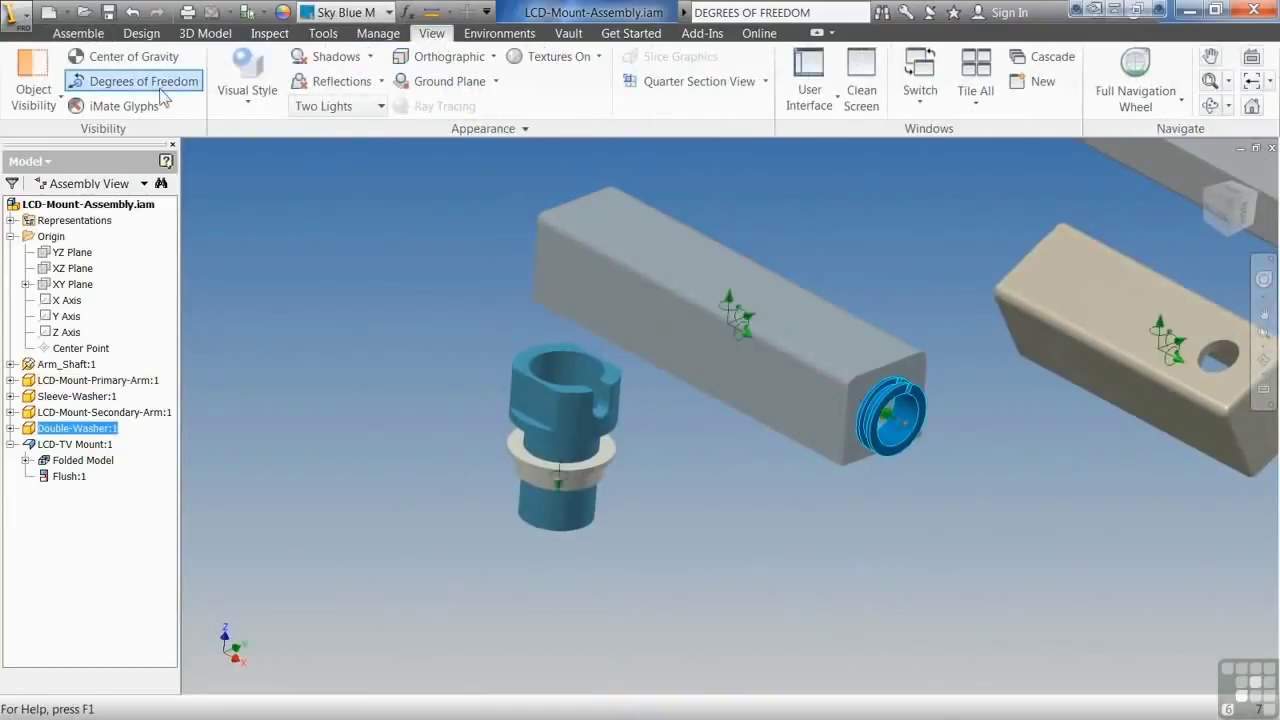
{"action": "left_click", "coordinate": [78, 33]}
{"action": "middle_click_drag", "start_coordinate": [907, 434], "coordinate": [895, 457], "text": "shift"}
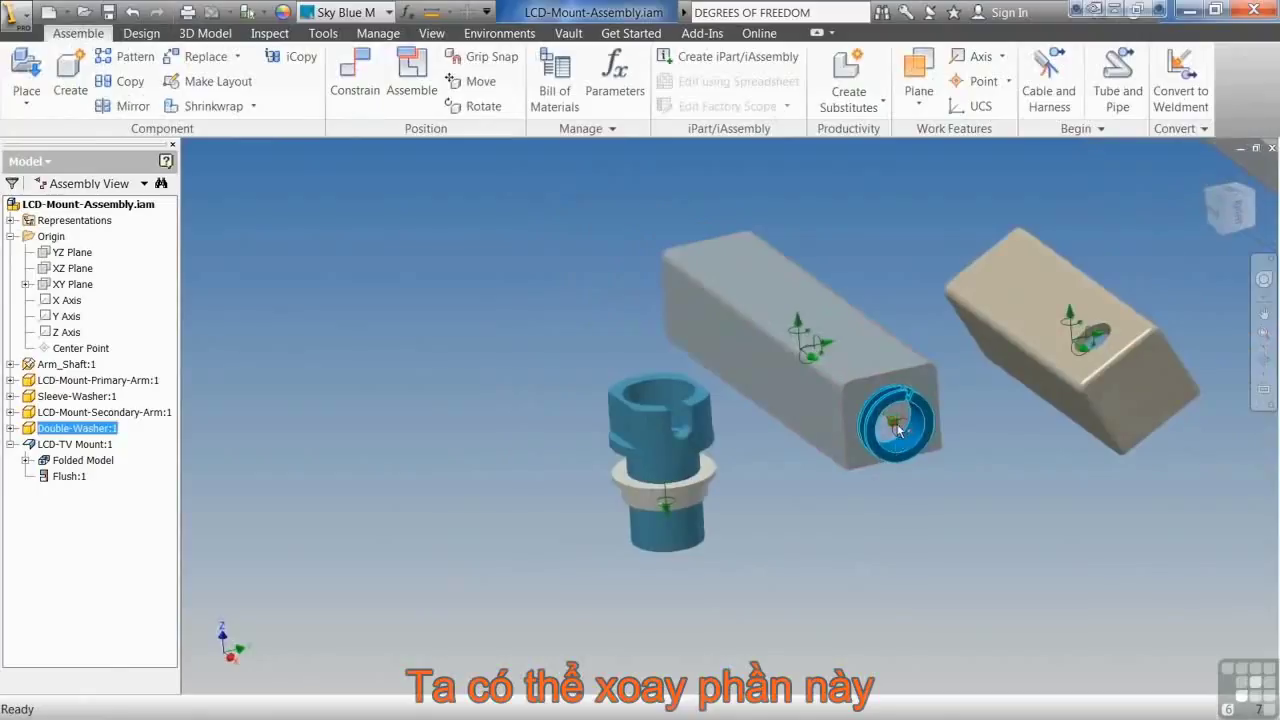
Test the remaining movement of the double washer in the primary arm and the sleeve washer on the arm shaft
{"action": "mouse_move", "coordinate": [902, 400]}
{"action": "left_mouse_down"}
{"action": "mouse_move", "coordinate": [928, 370]}
{"action": "mouse_move", "coordinate": [901, 376]}
{"action": "left_mouse_up"}
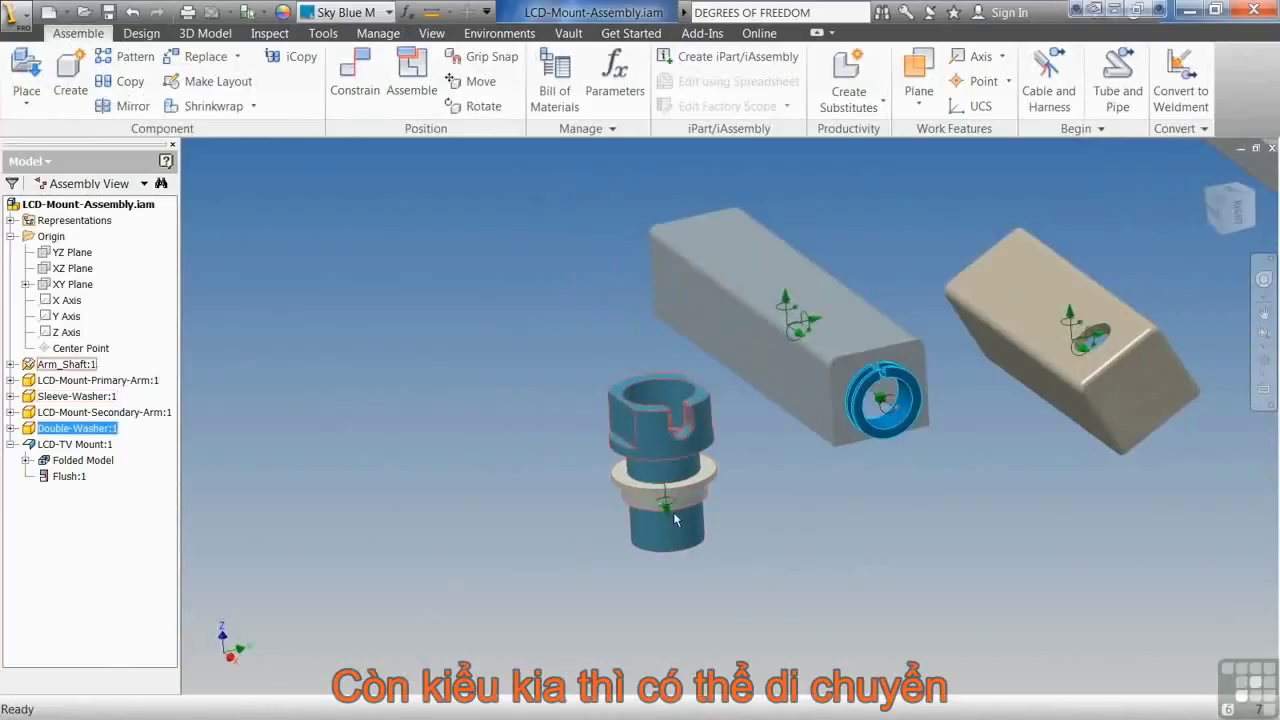
{"action": "left_click_drag", "start_coordinate": [669, 501], "coordinate": [690, 486]}
{"action": "middle_click_drag", "start_coordinate": [690, 486], "coordinate": [659, 522], "text": "shift"}
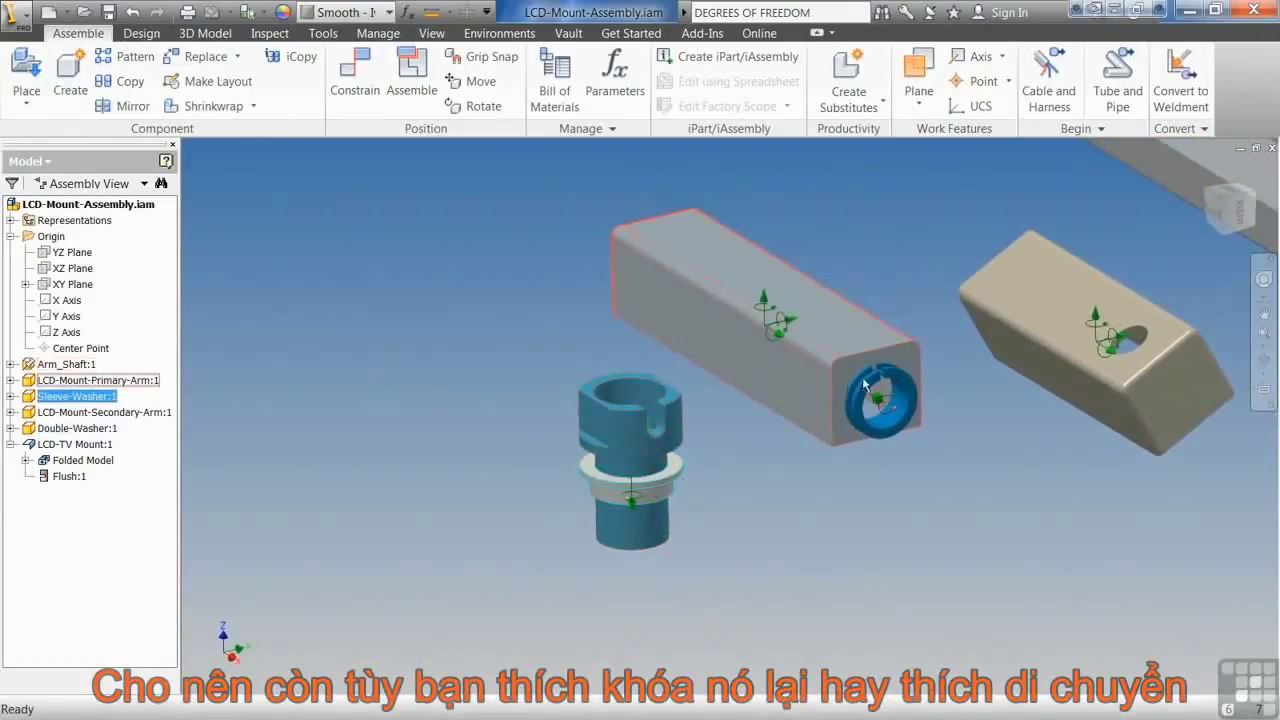
{"action": "mouse_move", "coordinate": [658, 502]}
{"action": "left_mouse_down"}
{"action": "mouse_move", "coordinate": [658, 560]}
{"action": "mouse_move", "coordinate": [660, 505]}
{"action": "left_mouse_up"}
{"action": "mouse_move", "coordinate": [660, 505]}
{"action": "middle_mouse_down", "text": "shift"}
{"action": "mouse_move", "coordinate": [653, 491]}
{"action": "mouse_move", "coordinate": [632, 505]}
{"action": "mouse_move", "coordinate": [637, 496]}
{"action": "mouse_move", "coordinate": [631, 529]}
{"action": "mouse_move", "coordinate": [638, 492]}
{"action": "middle_mouse_up", "text": "shift"}
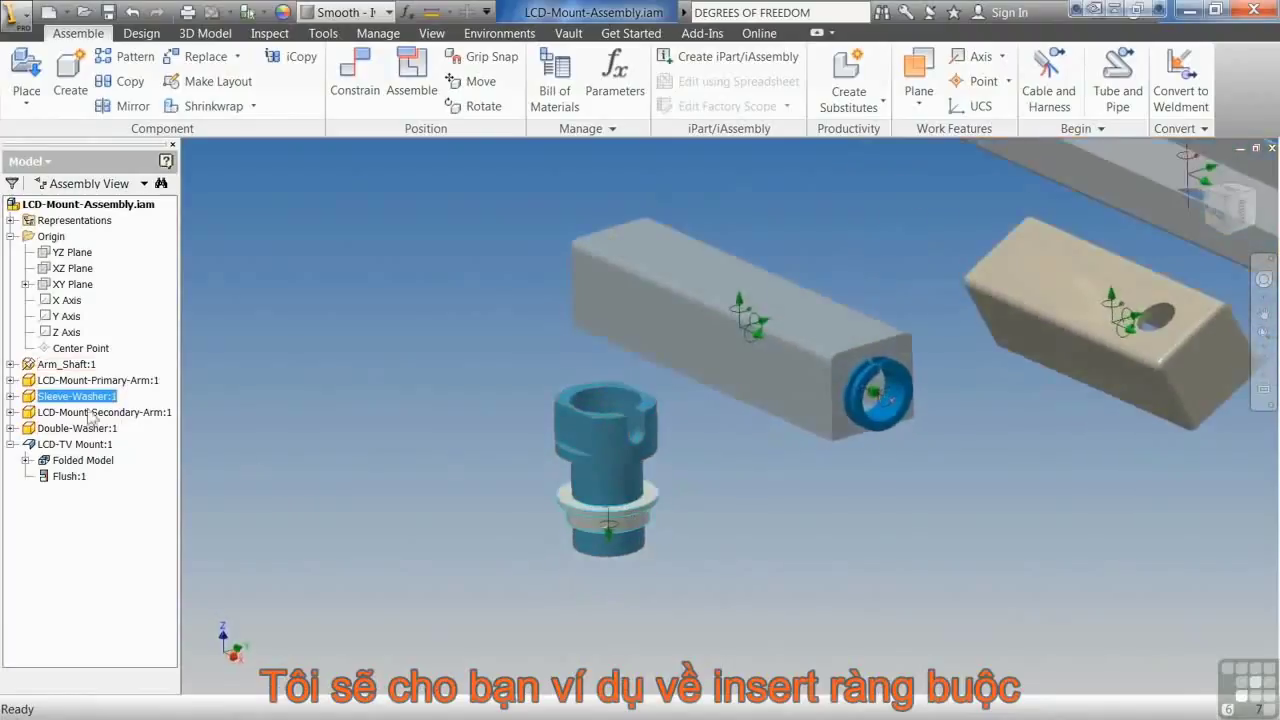
Delete the sleeve washer's mate constraint and move the washer away from the arm shaft
{"action": "left_click", "coordinate": [11, 397]}
{"action": "left_click", "coordinate": [66, 445]}
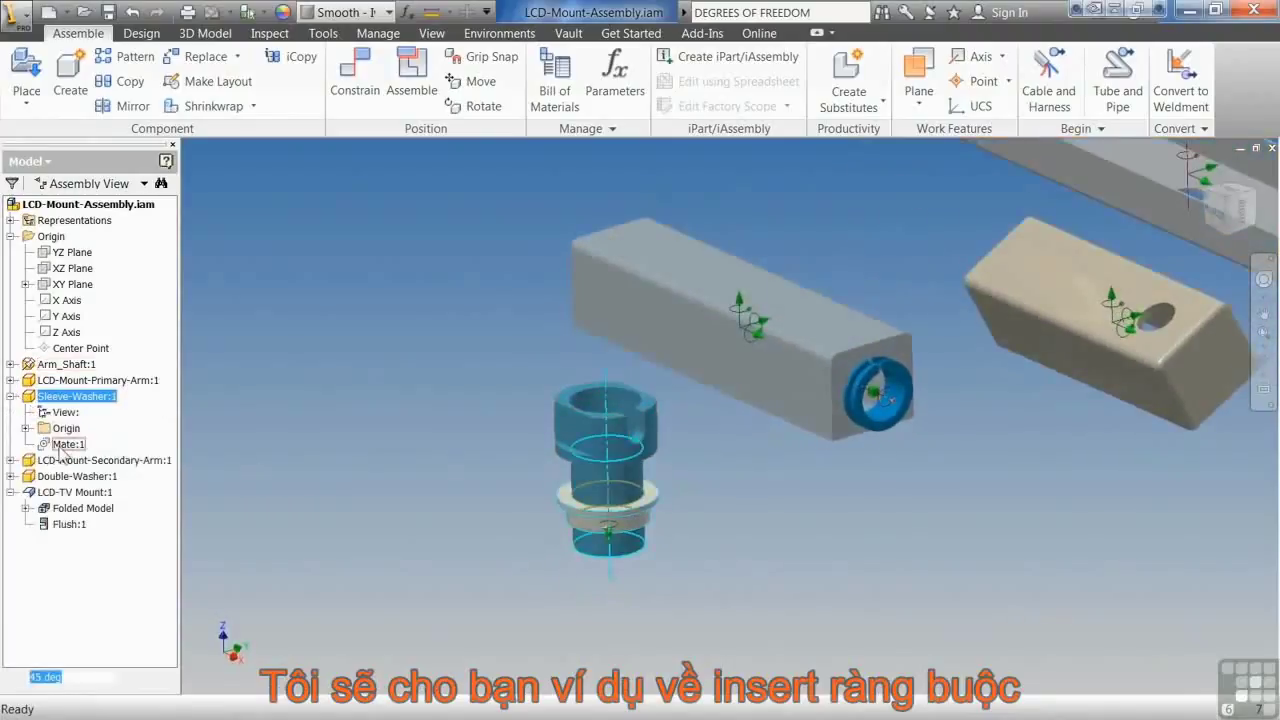
{"action": "right_click", "coordinate": [63, 446]}
{"action": "left_click", "coordinate": [95, 471]}
{"action": "left_click", "coordinate": [77, 396]}
{"action": "left_click_drag", "start_coordinate": [617, 531], "coordinate": [302, 500]}
{"action": "left_click", "coordinate": [502, 441]}
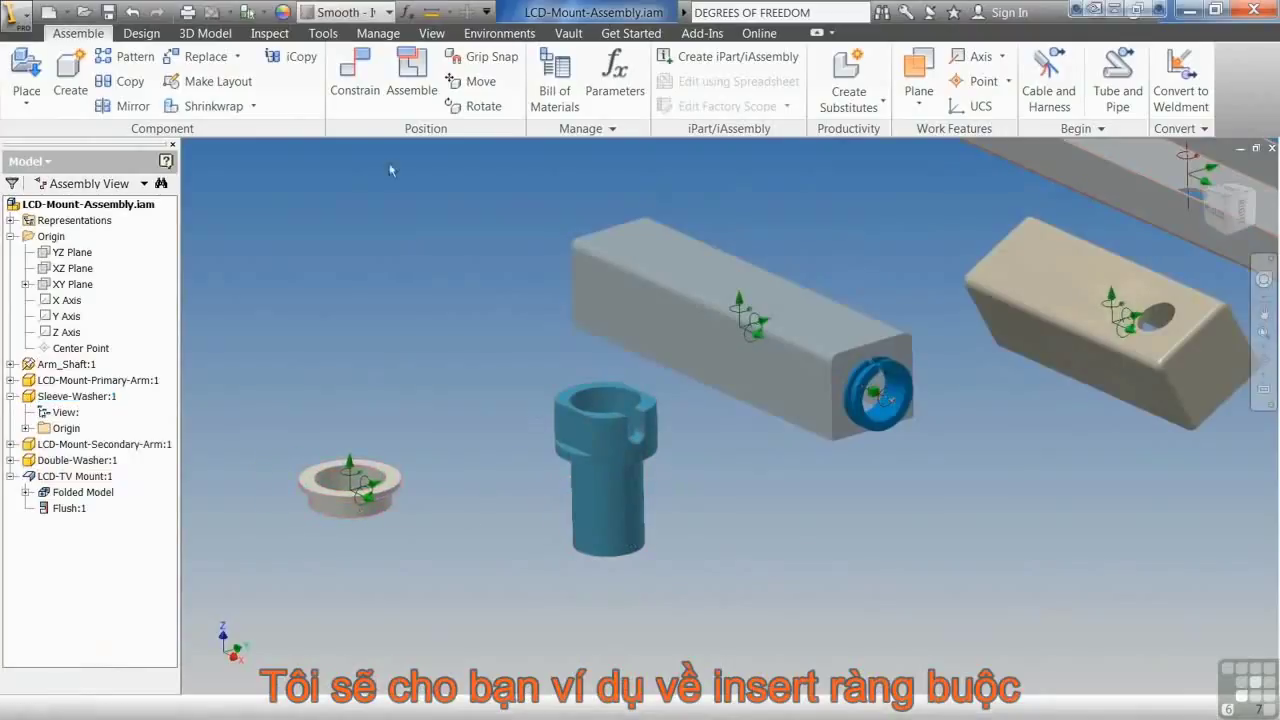
Insert the sleeve washer's top rim against the arm shaft's shoulder edge with the opposed solution and a 10 mm offset
{"action": "left_click", "coordinate": [355, 75]}
{"action": "left_click", "coordinate": [310, 245]}
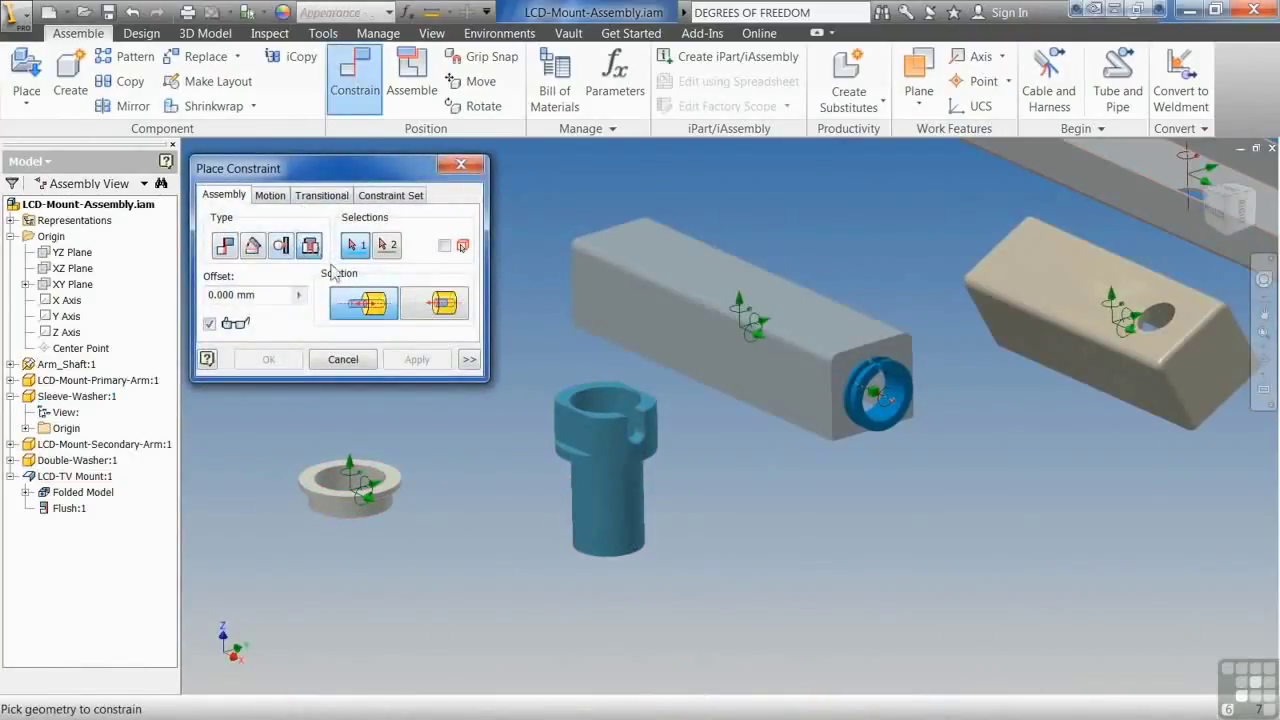
{"action": "left_click", "coordinate": [382, 478]}
{"action": "left_click", "coordinate": [594, 509]}
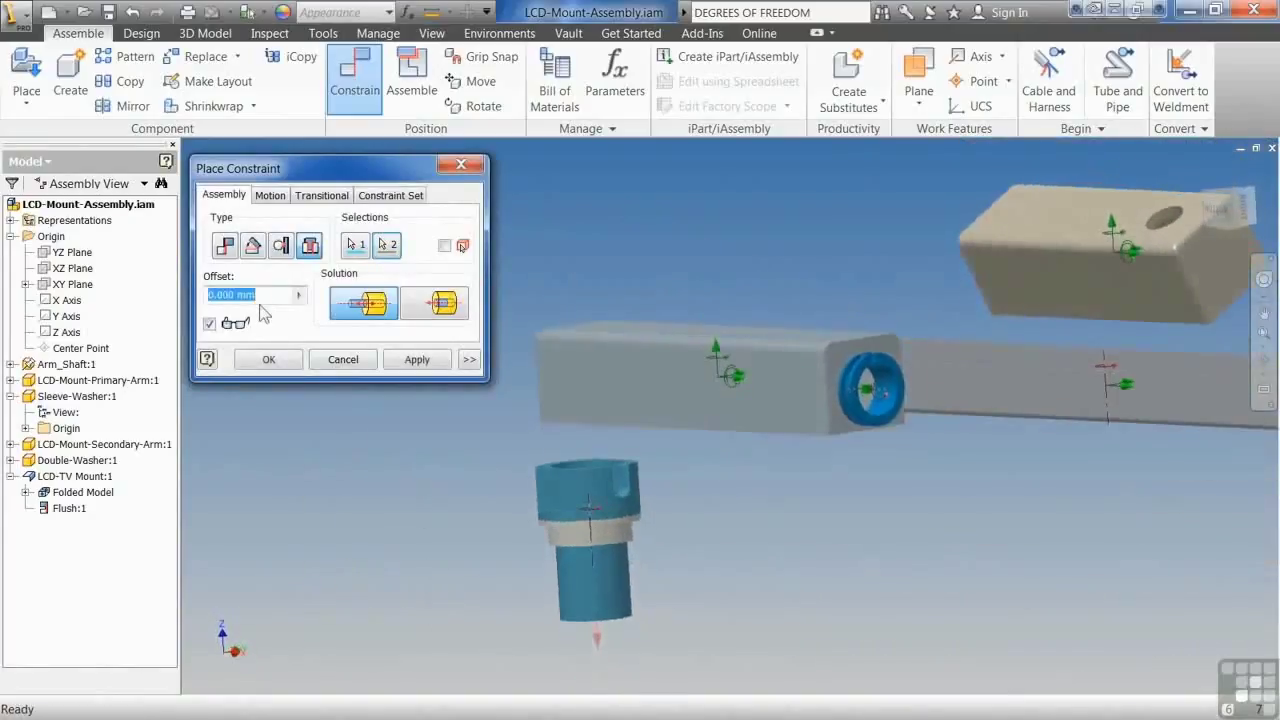
{"action": "type", "text": "10"}
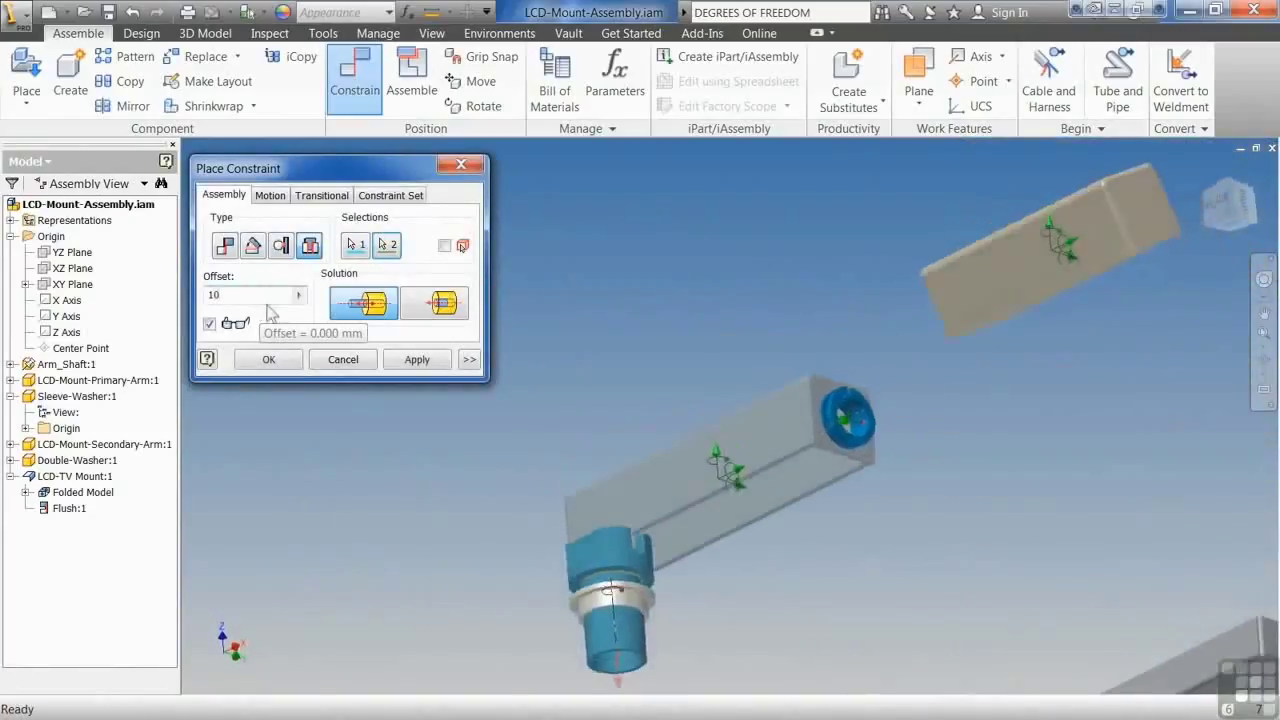
{"action": "left_click", "coordinate": [417, 359]}
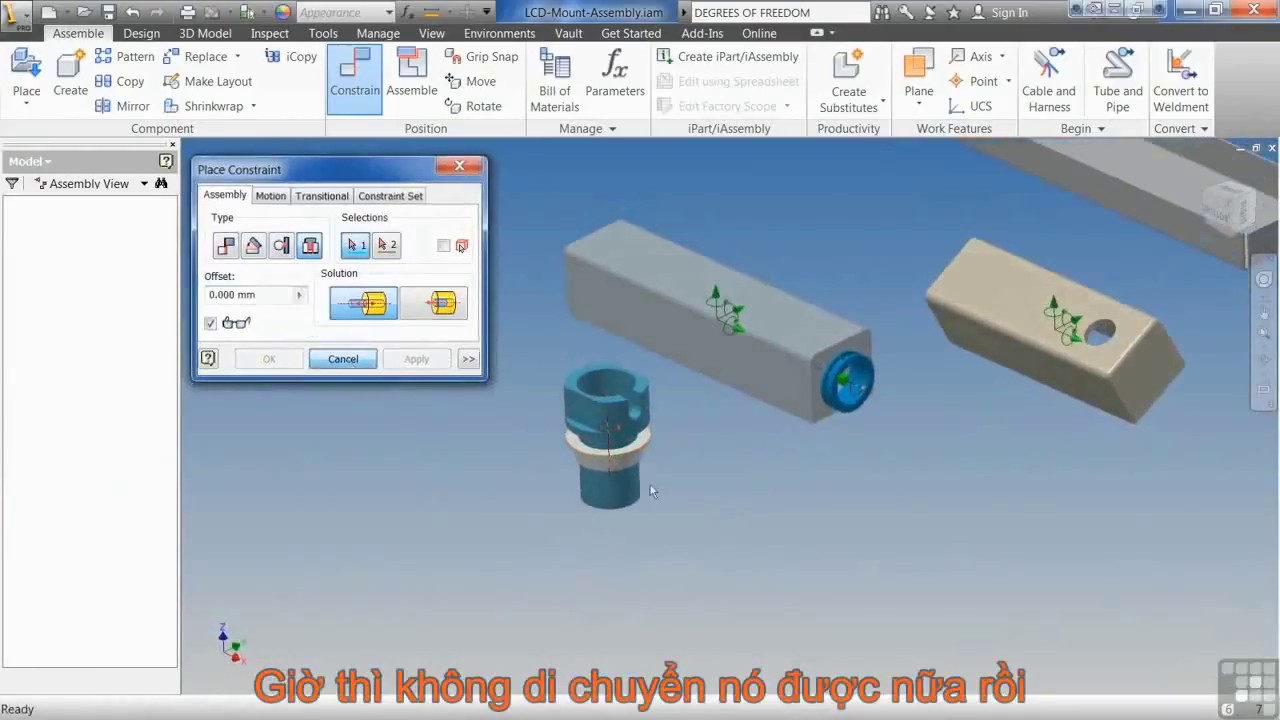
{"action": "key", "text": "Escape"}
Check the sleeve washer on the arm shaft and undo its insert constraint with the 10 mm offset
{"action": "left_click", "coordinate": [605, 463]}
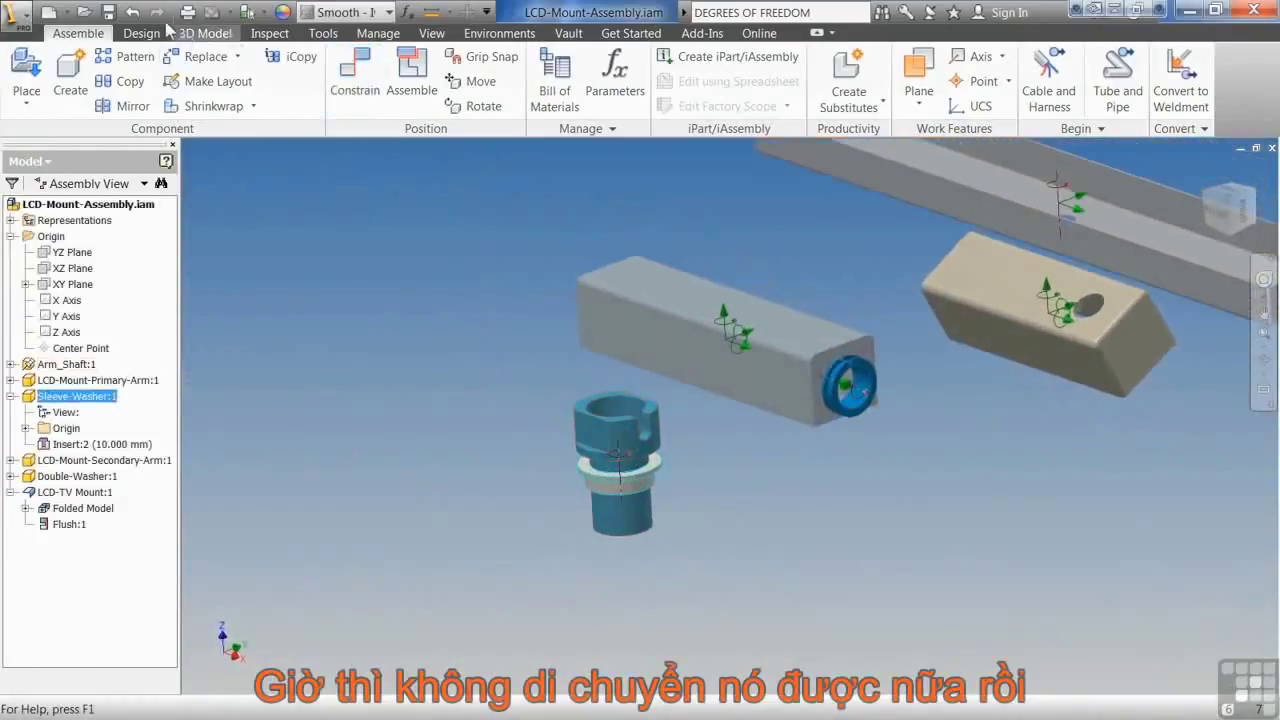
{"action": "left_click", "coordinate": [132, 15]}
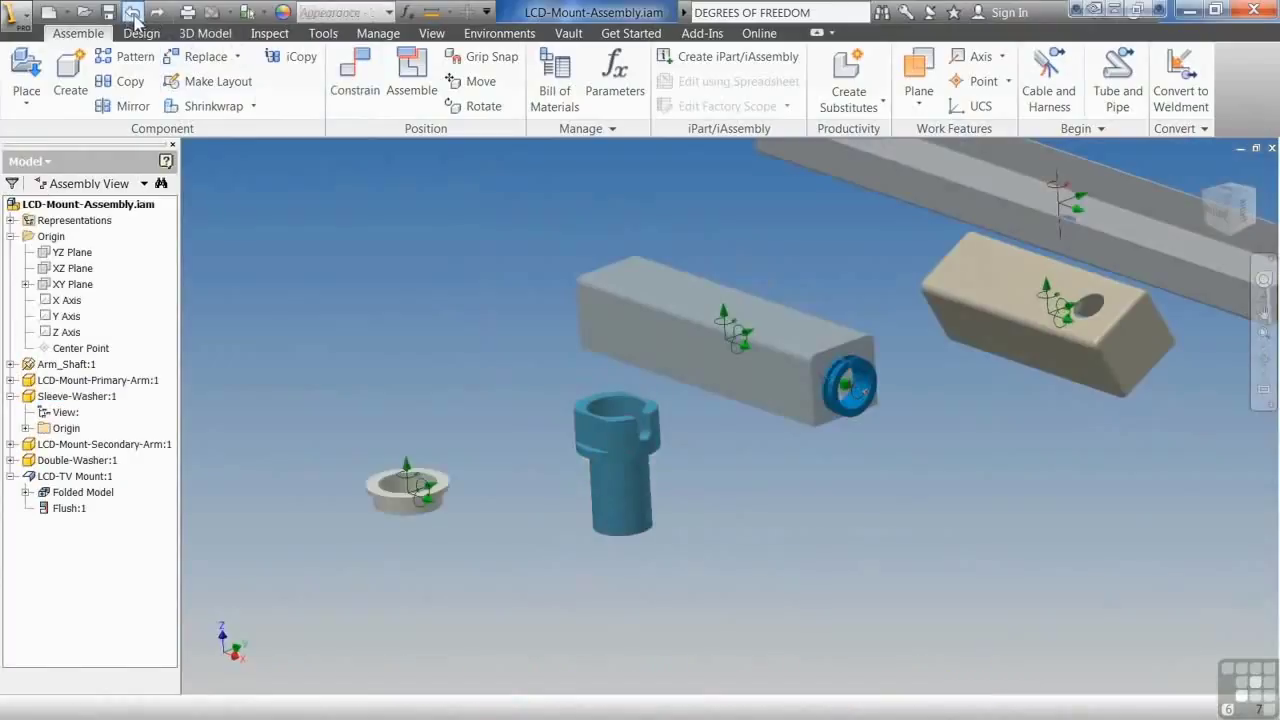
Set up an Insert constraint between the sleeve washer's top rim and the shoulder edge under the arm shaft's head
{"action": "left_click", "coordinate": [375, 78]}
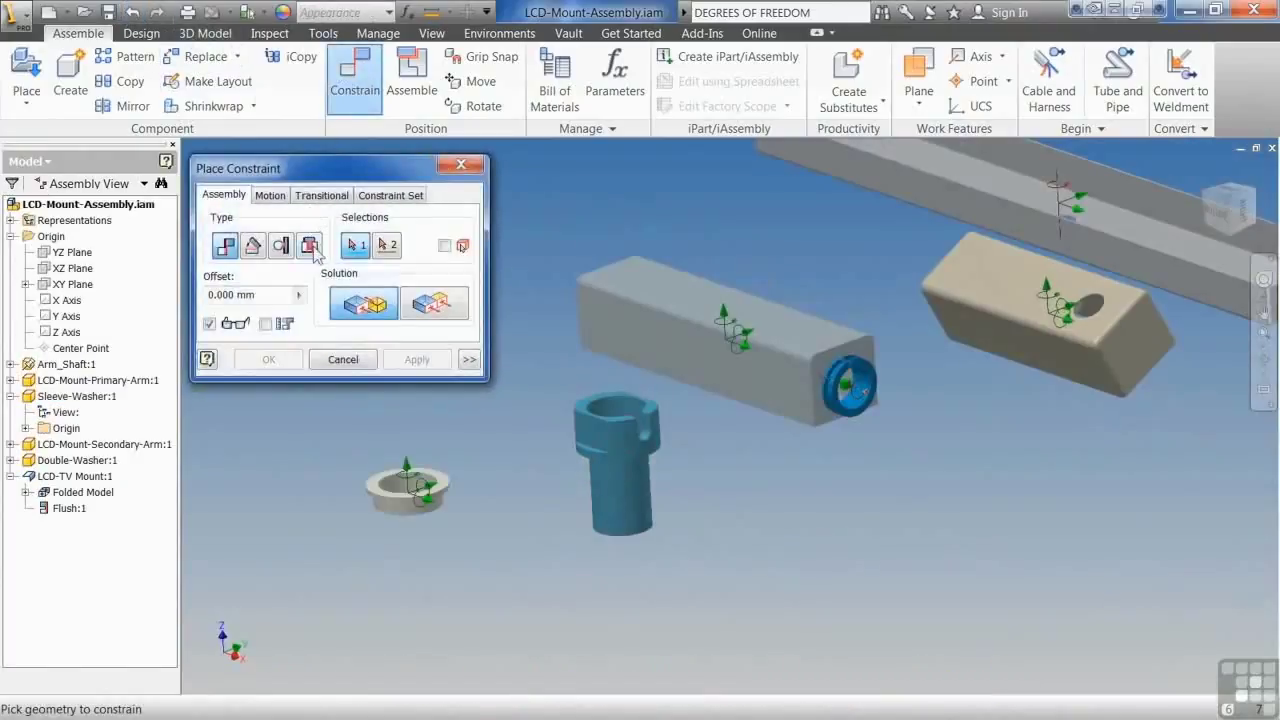
{"action": "left_click", "coordinate": [417, 473]}
{"action": "middle_click_drag", "start_coordinate": [592, 503], "coordinate": [641, 534], "text": "shift"}
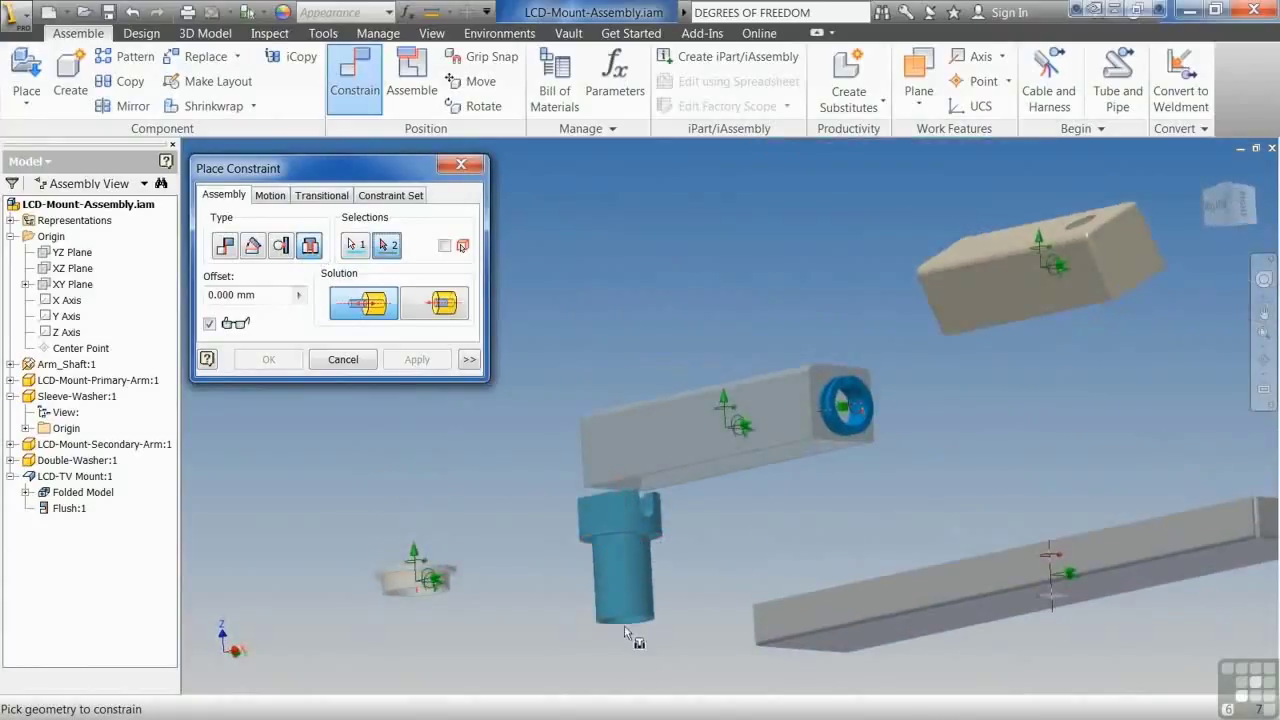
{"action": "left_click", "coordinate": [640, 541]}
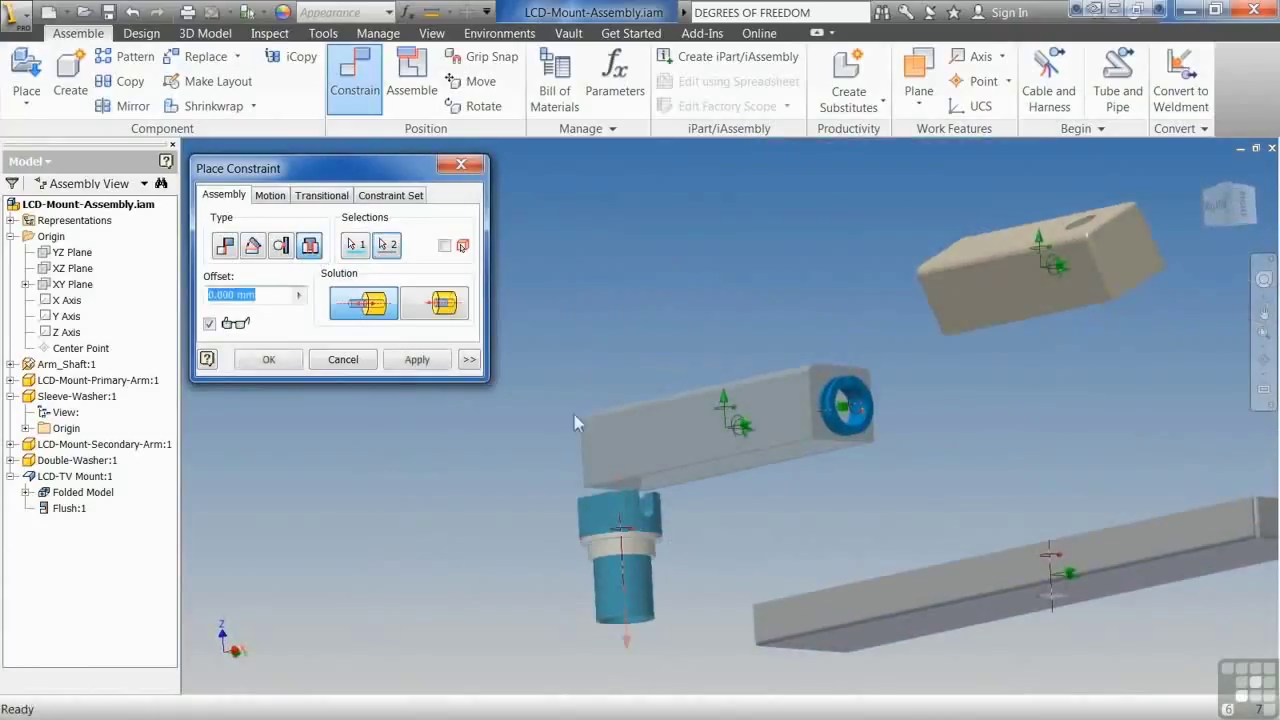
Preview the aligned solution for the sleeve washer's insert and examine the washer's reversed orientation on the shaft
{"action": "left_click", "coordinate": [421, 311]}
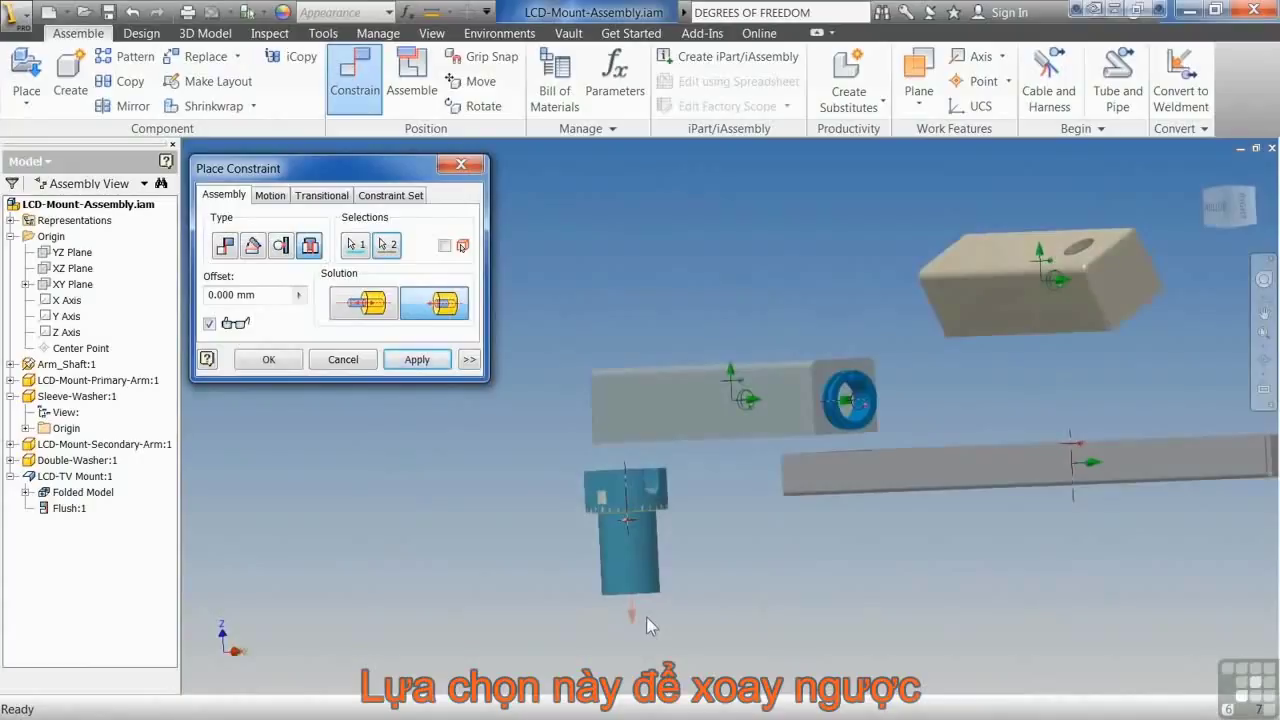
{"action": "middle_click_drag", "start_coordinate": [560, 626], "coordinate": [626, 492], "text": "shift"}
{"action": "middle_click_drag", "start_coordinate": [565, 610], "coordinate": [613, 540], "text": "shift"}
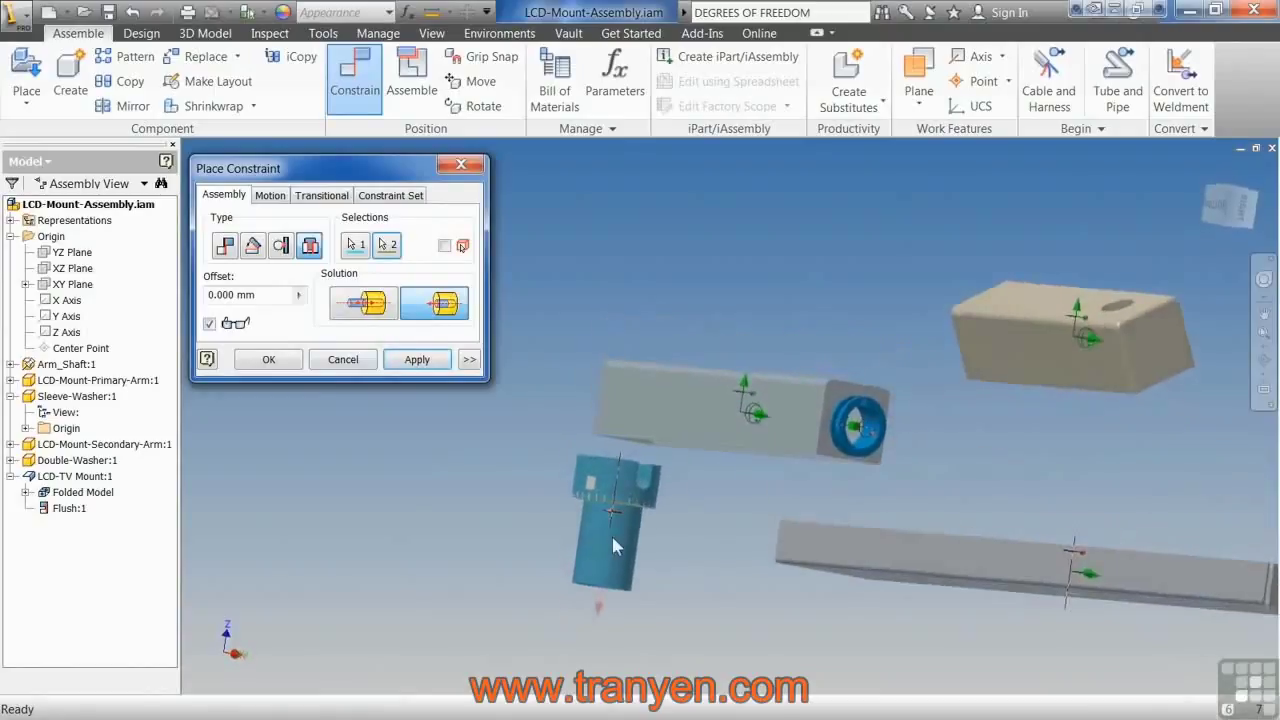
Apply the sleeve washer's insert constraint with the opposed solution and a 0 mm offset
{"action": "left_click", "coordinate": [362, 304]}
{"action": "left_click_drag", "start_coordinate": [648, 432], "coordinate": [656, 445], "text": "shift"}
{"action": "middle_click_drag", "start_coordinate": [656, 445], "coordinate": [647, 574], "text": "shift"}
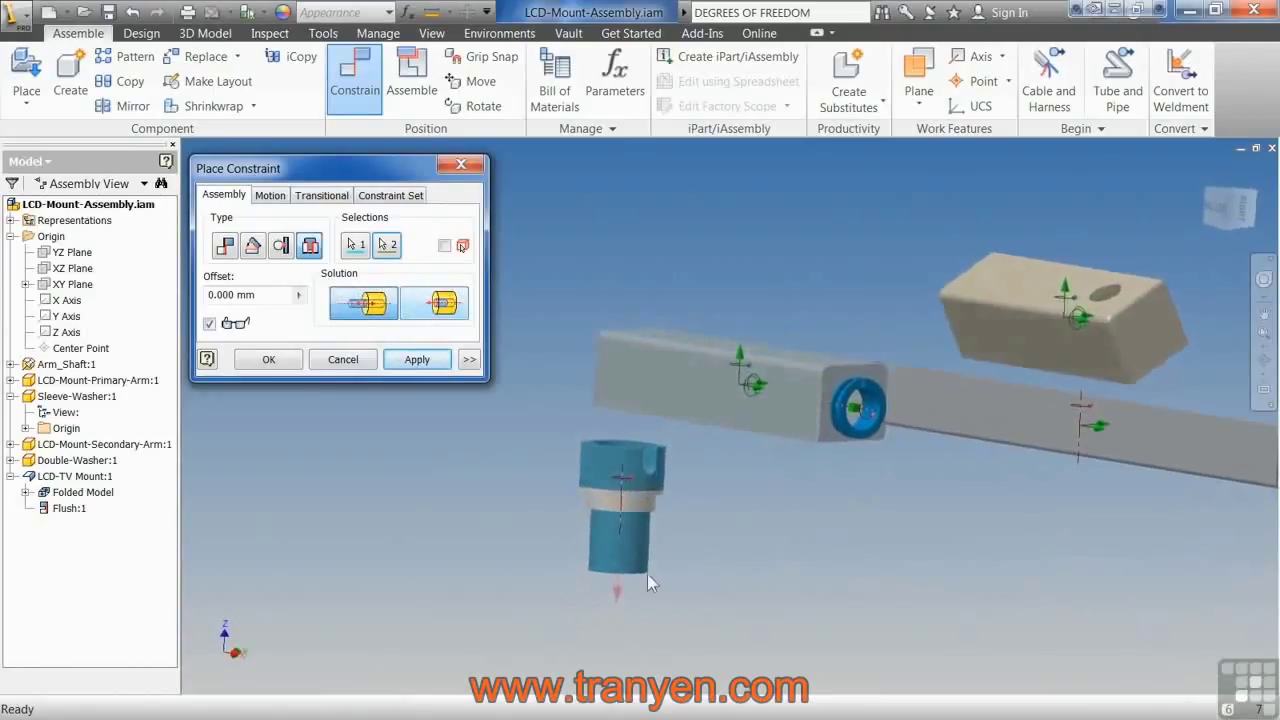
{"action": "left_click", "coordinate": [418, 360]}
{"action": "key", "text": "F5"}
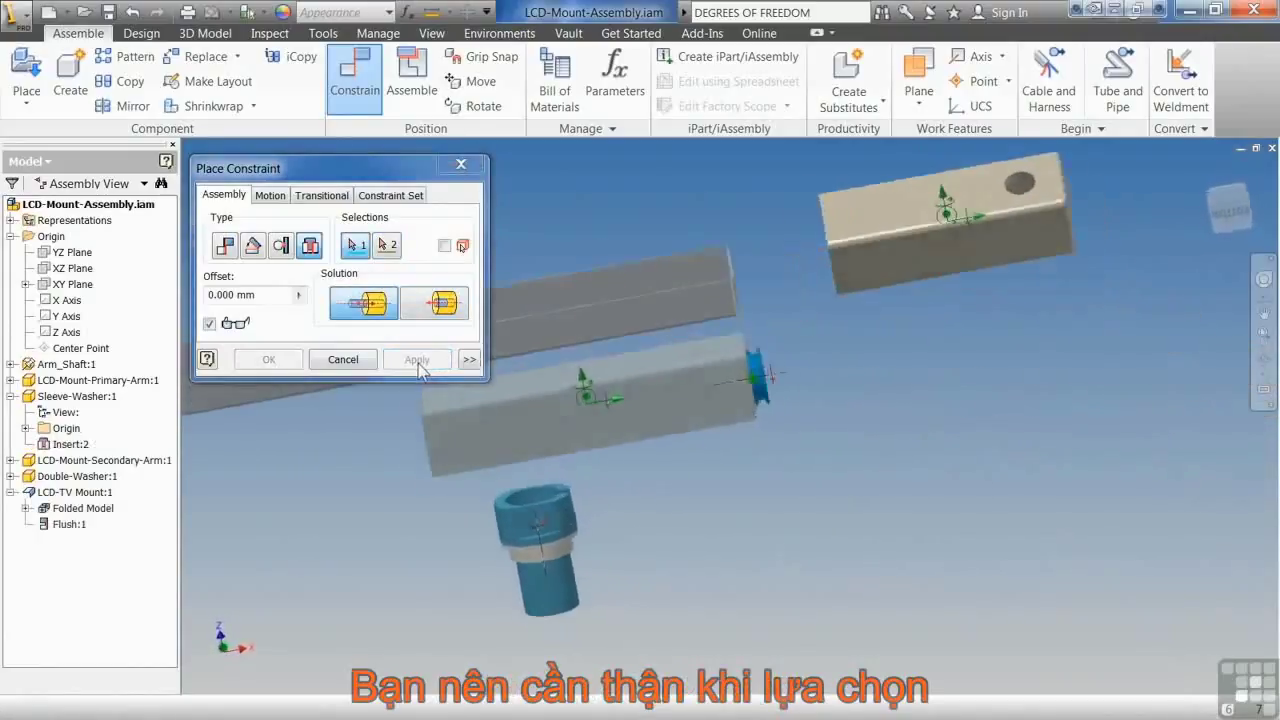
Insert the secondary arm's end hole onto the double washer's exposed inner flange edge with the opposed solution and a 0 mm offset
{"action": "left_click", "coordinate": [707, 244]}
{"action": "middle_click_drag", "start_coordinate": [705, 251], "coordinate": [729, 270], "text": "shift"}
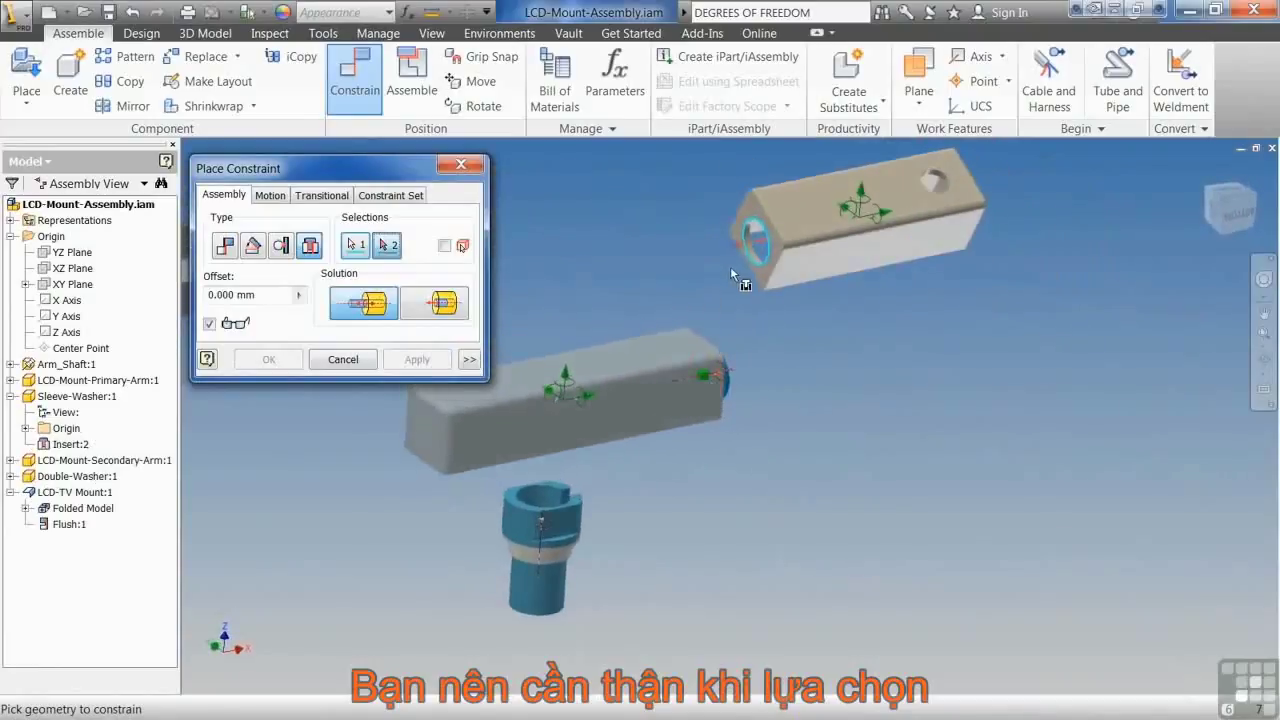
{"action": "scroll", "coordinate": [759, 257], "scroll_direction": "up", "scroll_amount": 5}
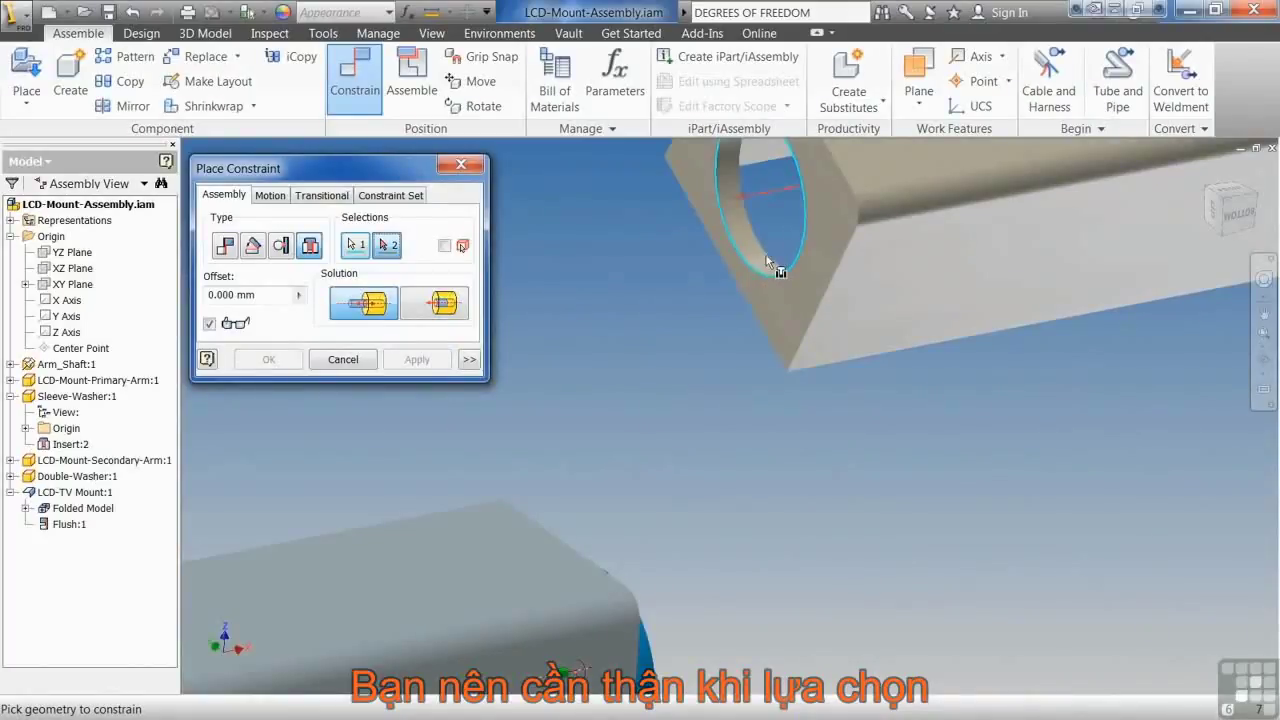
{"action": "scroll", "coordinate": [766, 255], "scroll_direction": "down", "scroll_amount": 5}
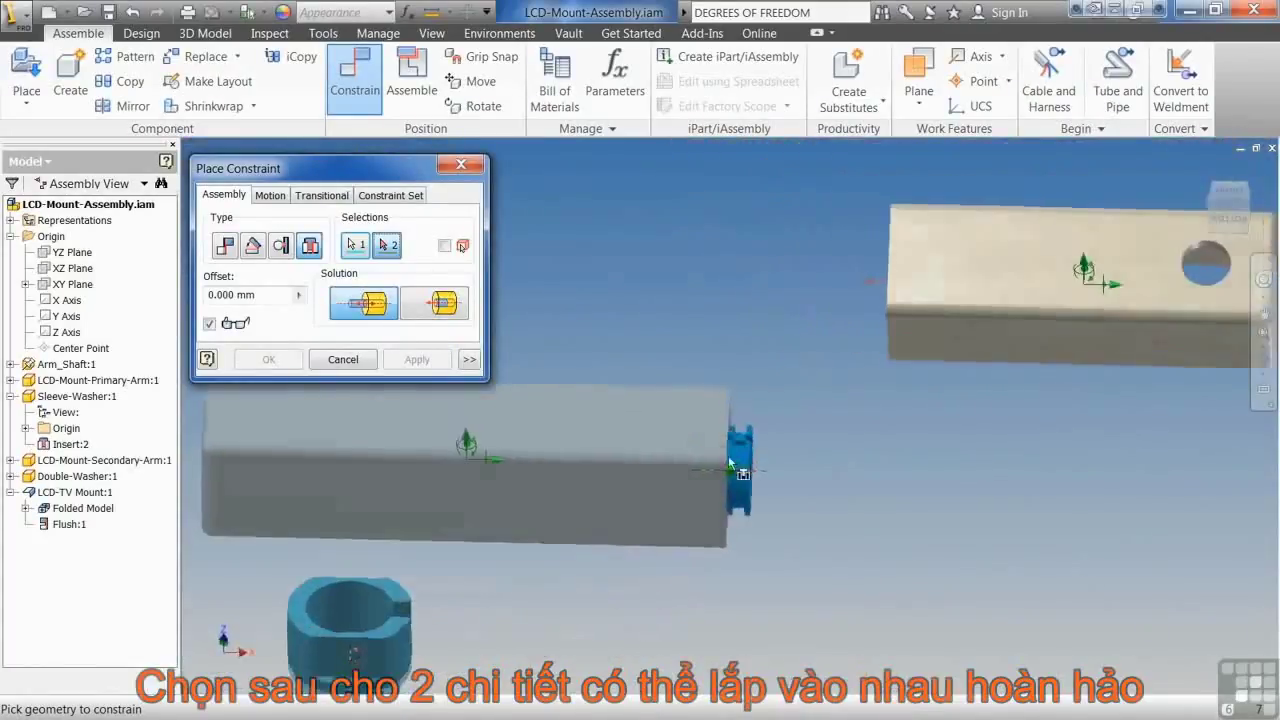
{"action": "scroll", "coordinate": [760, 490], "scroll_direction": "up", "scroll_amount": 4}
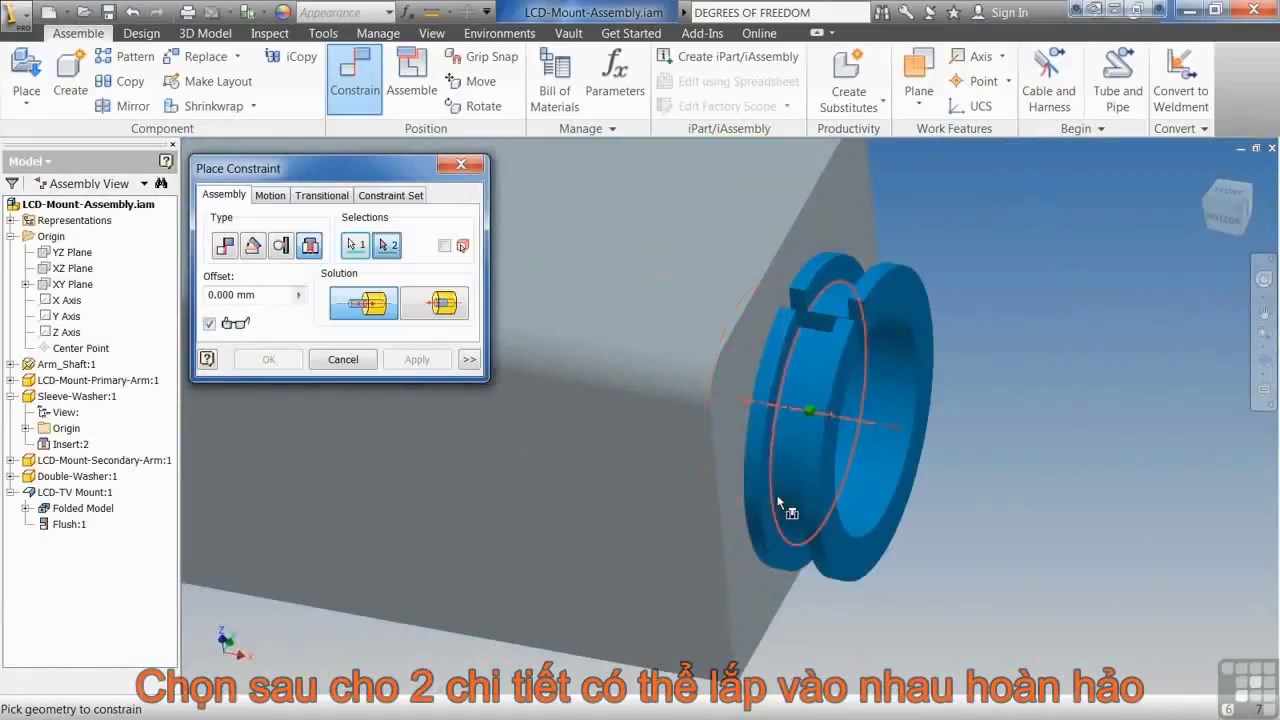
{"action": "middle_click_drag", "start_coordinate": [774, 504], "coordinate": [614, 511], "text": "shift"}
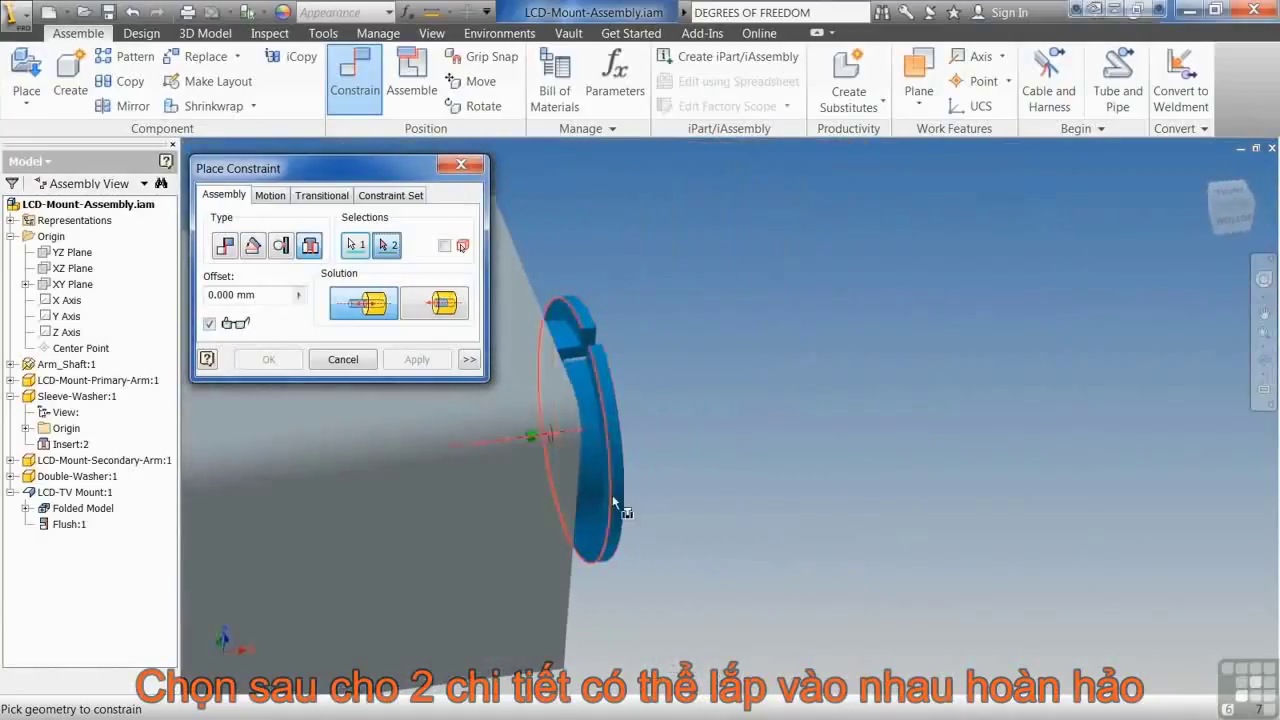
{"action": "scroll", "coordinate": [602, 517], "scroll_direction": "down", "scroll_amount": 5}
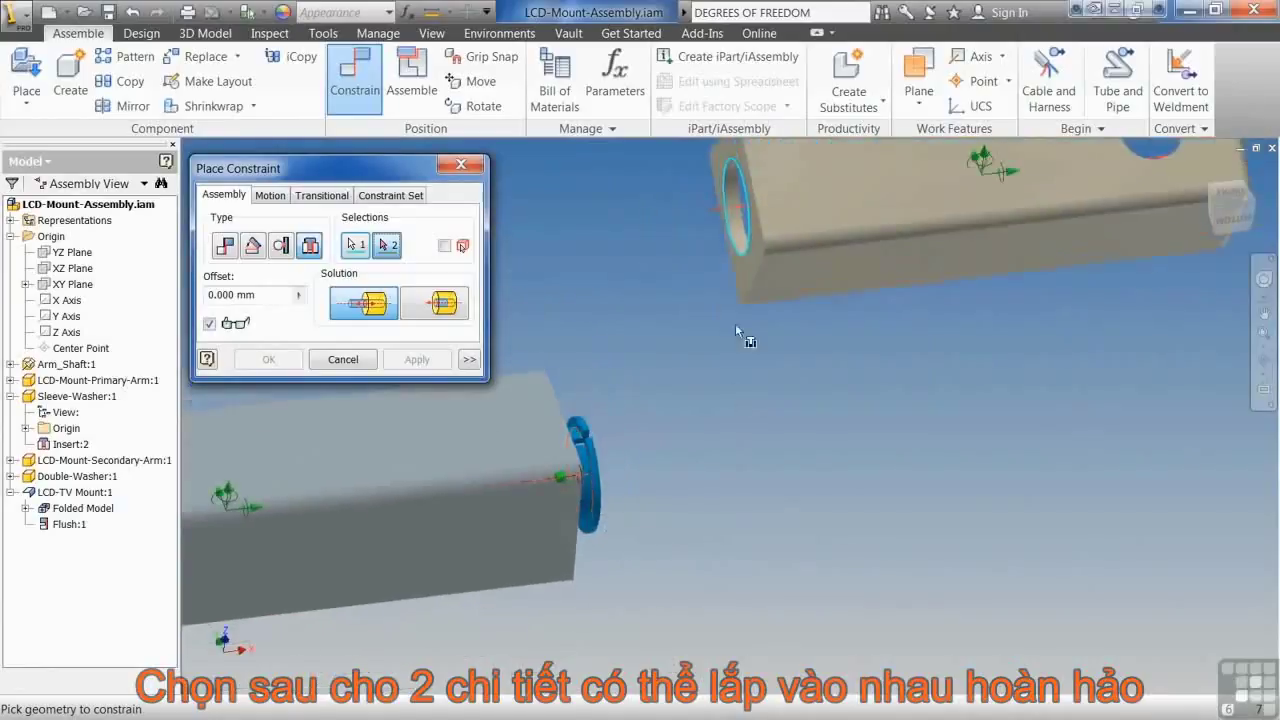
{"action": "scroll", "coordinate": [660, 505], "scroll_direction": "up", "scroll_amount": 5}
{"action": "left_click", "coordinate": [643, 491]}
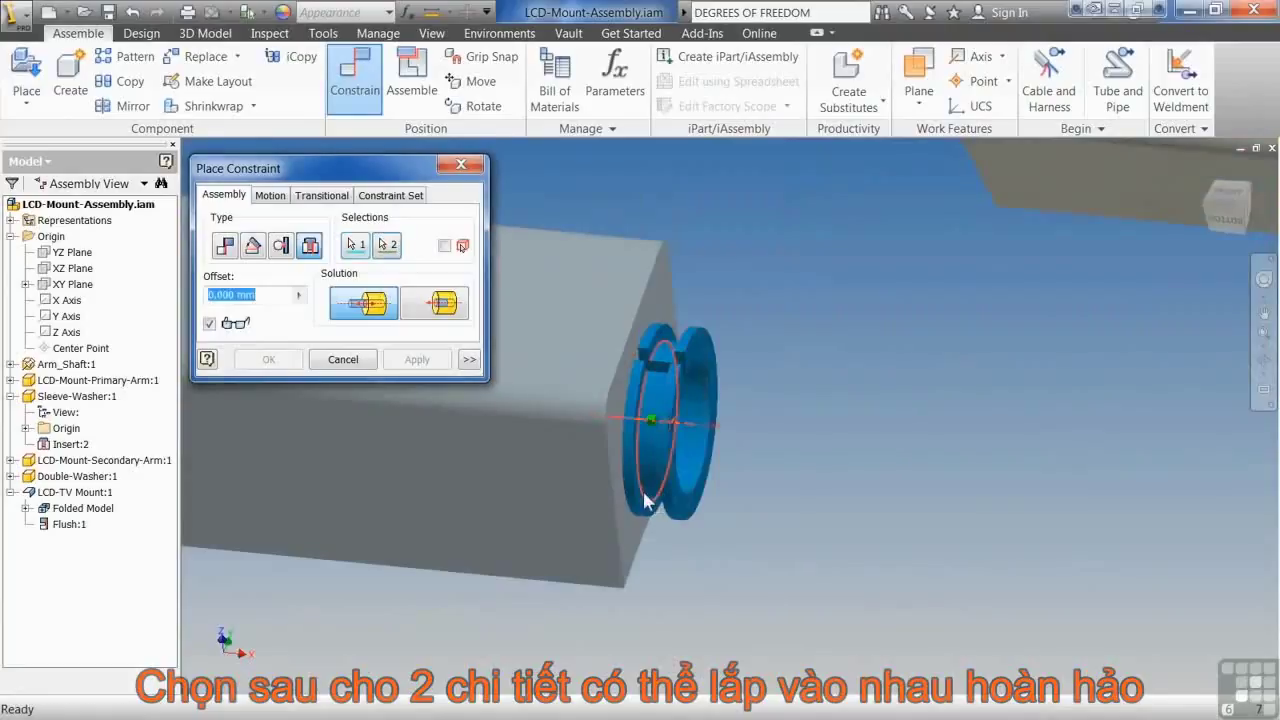
{"action": "scroll", "coordinate": [639, 489], "scroll_direction": "down", "scroll_amount": 5}
{"action": "left_click", "coordinate": [417, 359]}
{"action": "scroll", "coordinate": [451, 464], "scroll_direction": "down", "scroll_amount": 5}
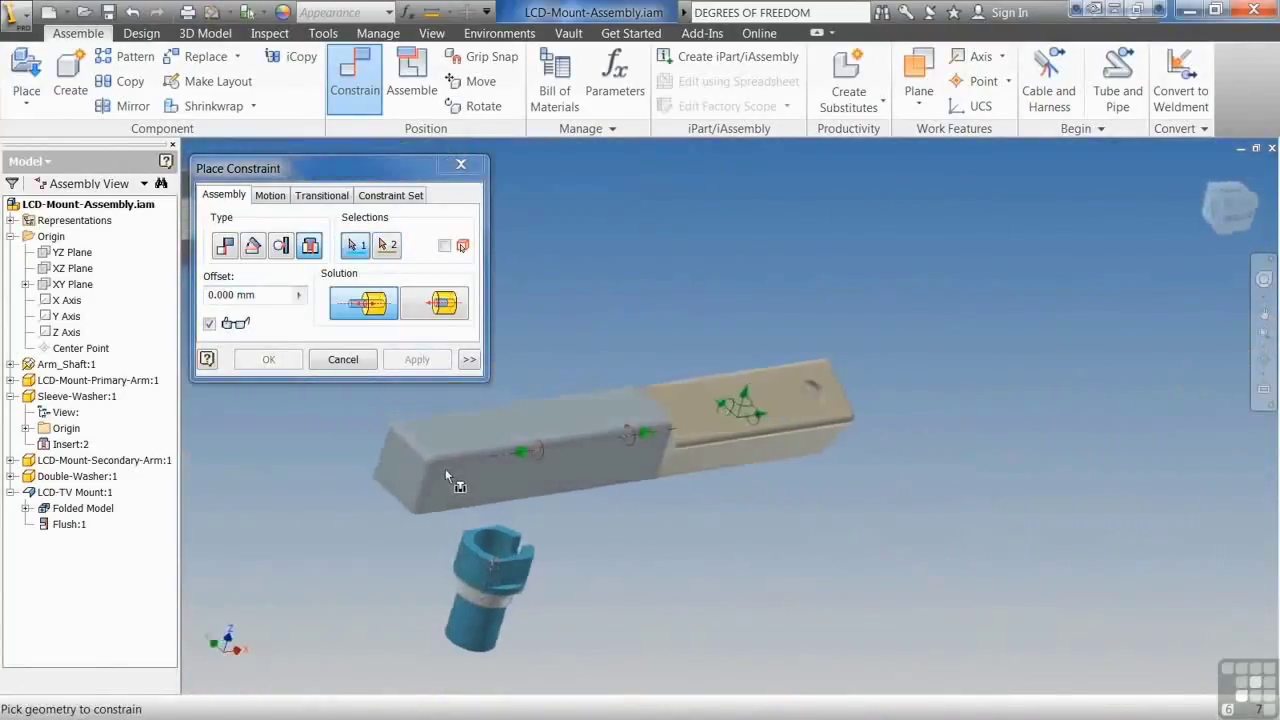
Mate the small ledge below the flat on the arm shaft's head to the primary arm's underside with a 0 mm offset
{"action": "middle_click_drag", "start_coordinate": [443, 468], "coordinate": [661, 512], "text": "shift"}
{"action": "scroll", "coordinate": [661, 510], "scroll_direction": "up", "scroll_amount": 5}
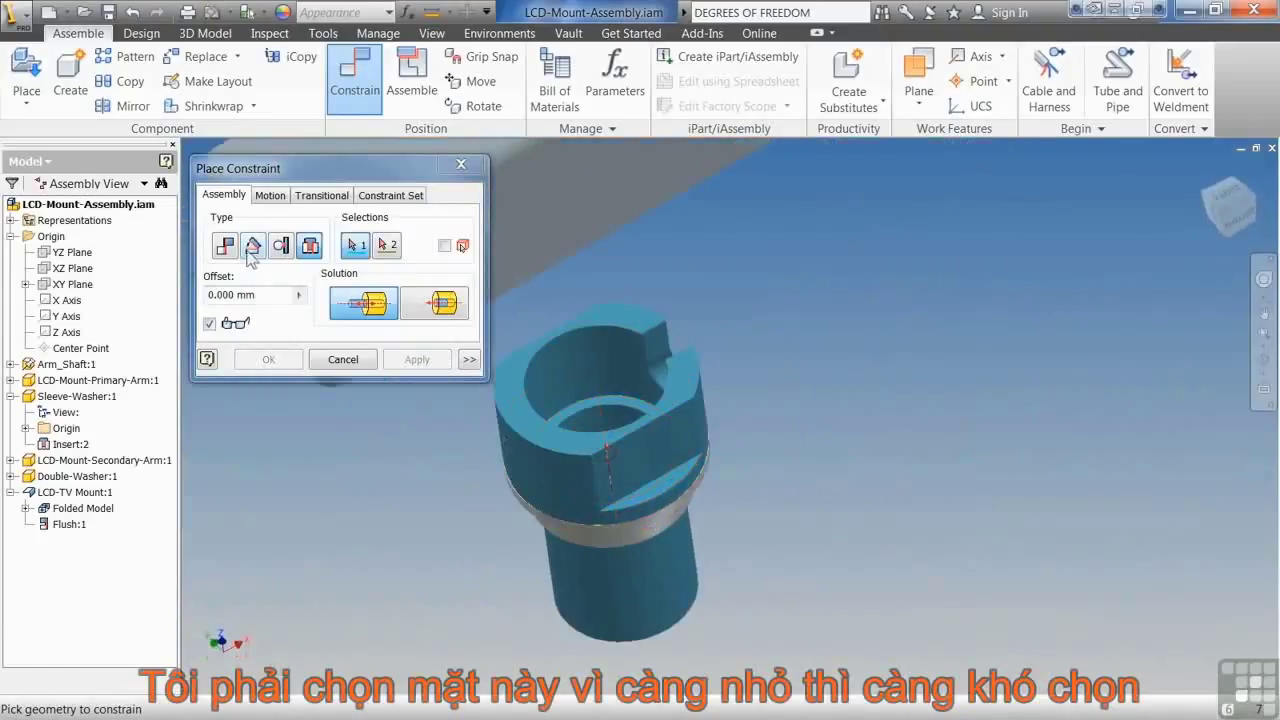
{"action": "left_click", "coordinate": [225, 245]}
{"action": "left_click", "coordinate": [650, 491]}
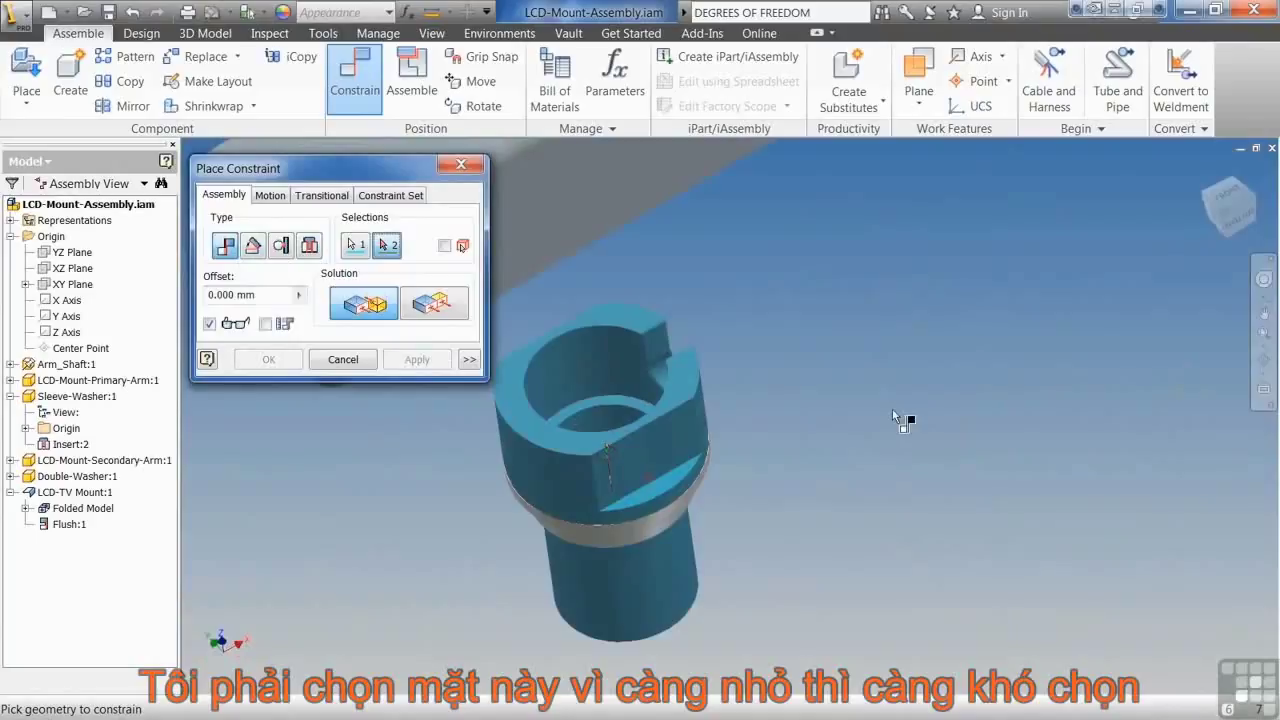
{"action": "scroll", "coordinate": [893, 410], "scroll_direction": "down", "scroll_amount": 4}
{"action": "middle_click_drag", "start_coordinate": [893, 410], "coordinate": [646, 494], "text": "shift"}
{"action": "scroll", "coordinate": [646, 492], "scroll_direction": "up", "scroll_amount": 3}
{"action": "left_click", "coordinate": [683, 469]}
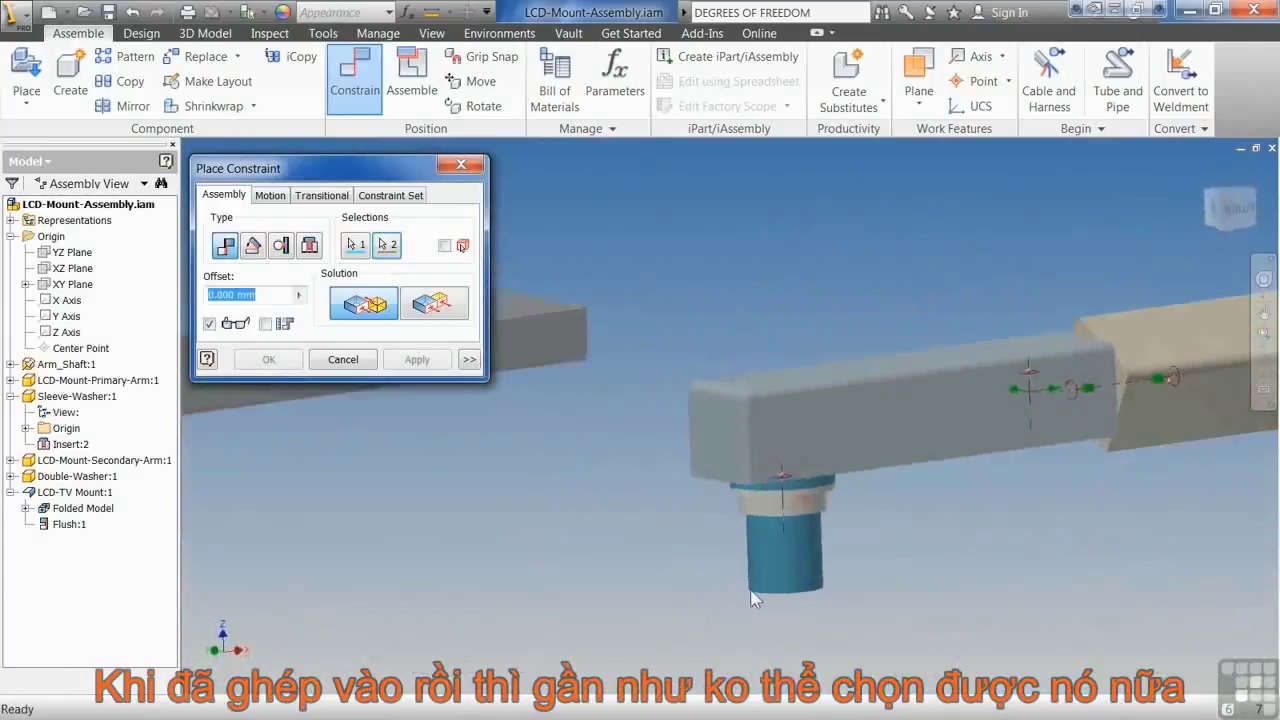
{"action": "middle_click_drag", "start_coordinate": [755, 583], "coordinate": [788, 594], "text": "shift"}
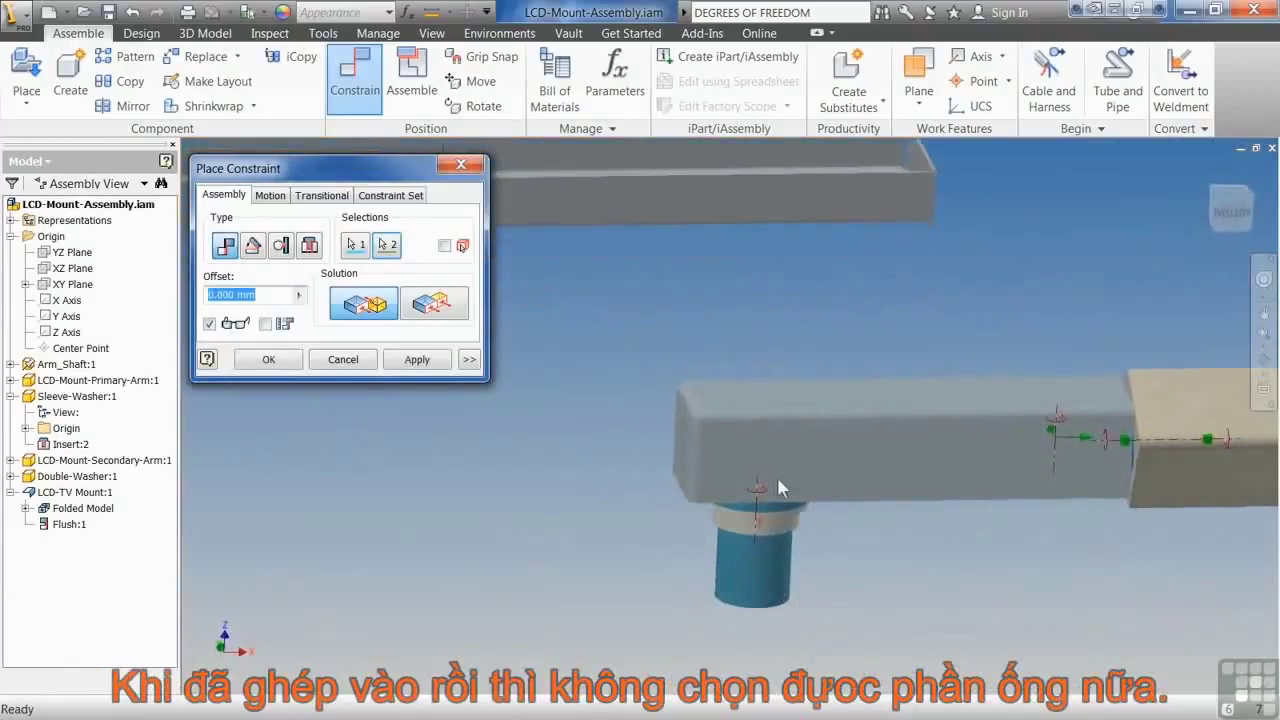
{"action": "left_click", "coordinate": [417, 360]}
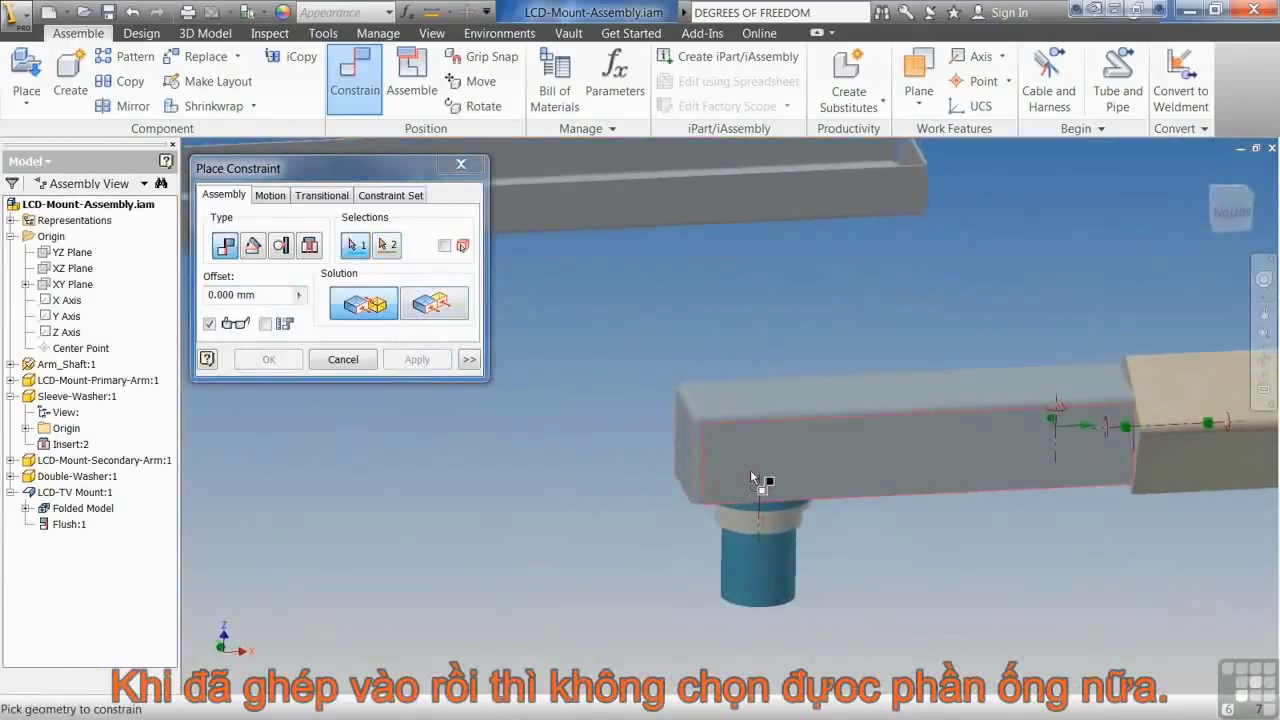
Add a second mate with a 0 mm offset between the primary arm's wall and the arm shaft's head
{"action": "mouse_move", "coordinate": [775, 478]}
{"action": "middle_mouse_down", "text": "shift"}
{"action": "mouse_move", "coordinate": [822, 524]}
{"action": "mouse_move", "coordinate": [902, 497]}
{"action": "mouse_move", "coordinate": [861, 470]}
{"action": "mouse_move", "coordinate": [804, 583]}
{"action": "mouse_move", "coordinate": [786, 469]}
{"action": "middle_mouse_up", "text": "shift"}
{"action": "left_click", "coordinate": [861, 470]}
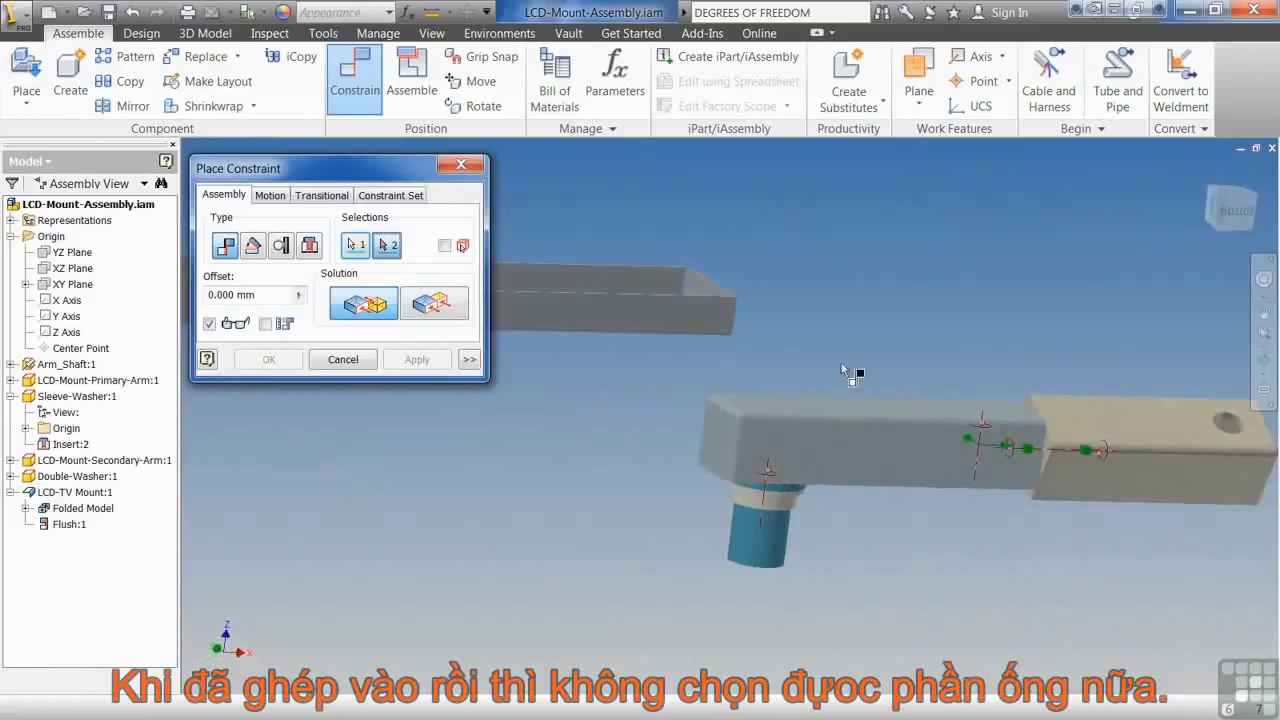
{"action": "middle_click_drag", "start_coordinate": [782, 466], "coordinate": [783, 468], "text": "shift"}
{"action": "left_click", "coordinate": [783, 470]}
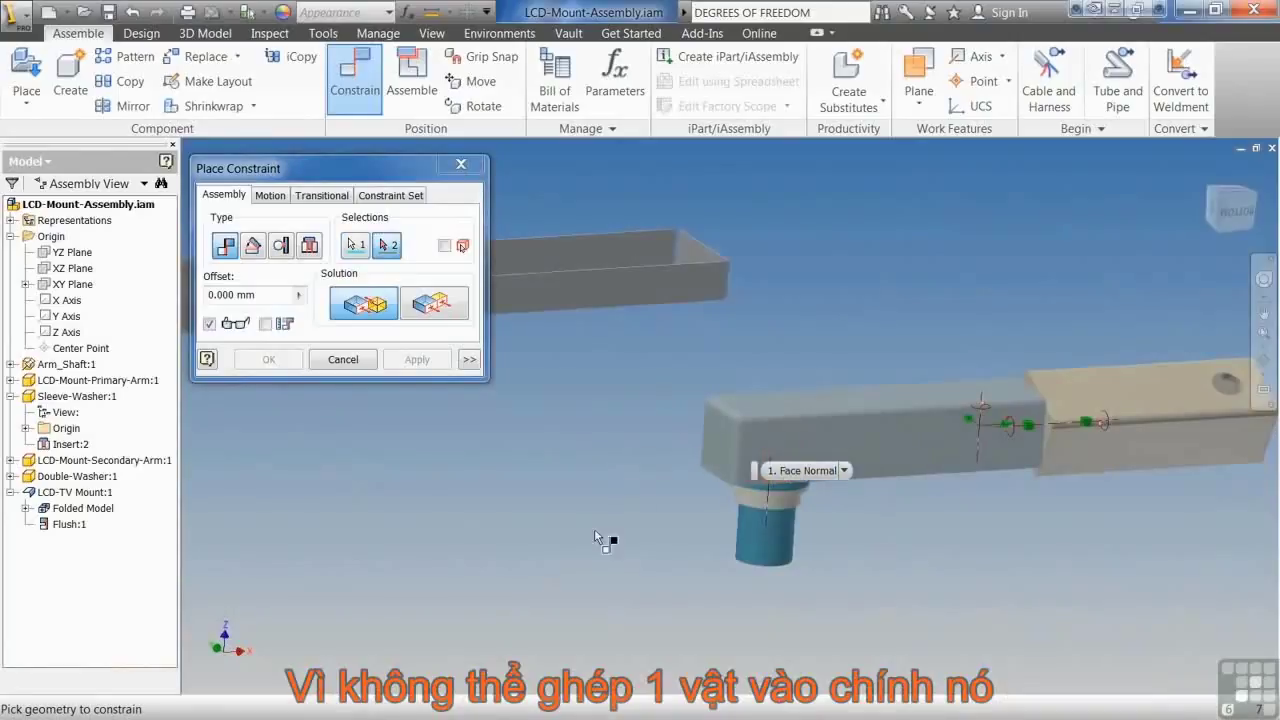
{"action": "left_click", "coordinate": [794, 462]}
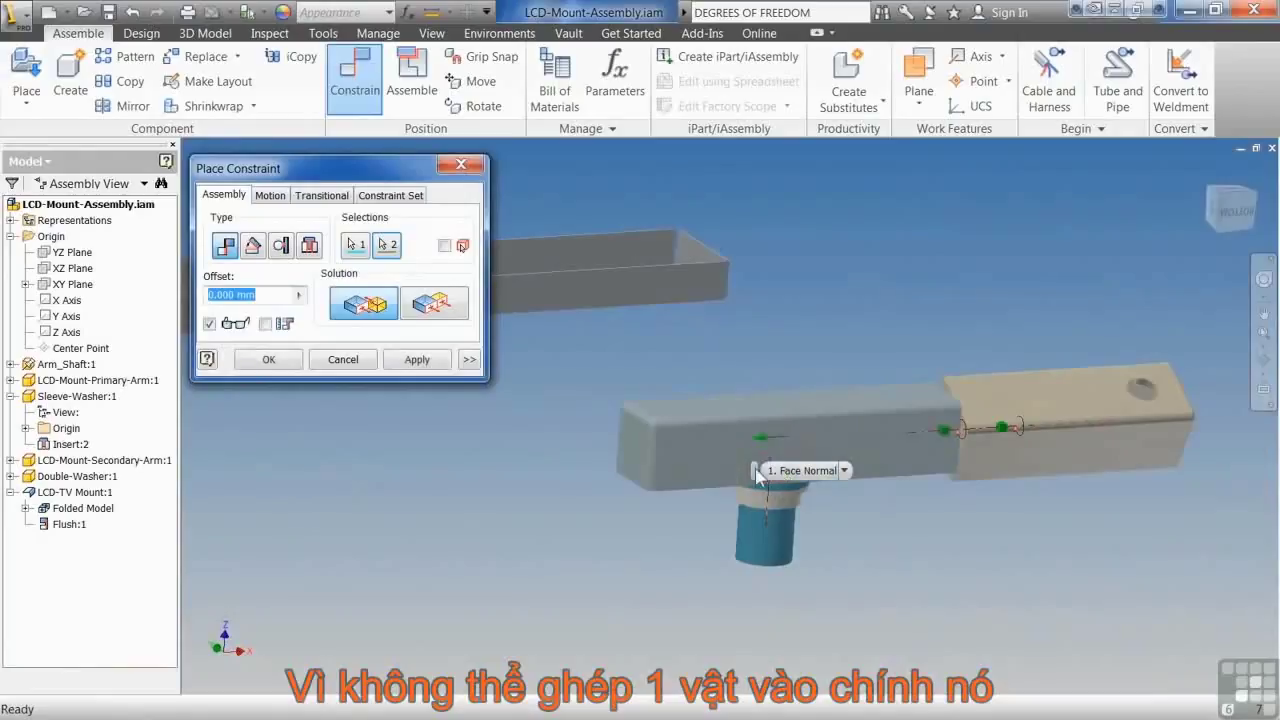
{"action": "left_click", "coordinate": [424, 362]}
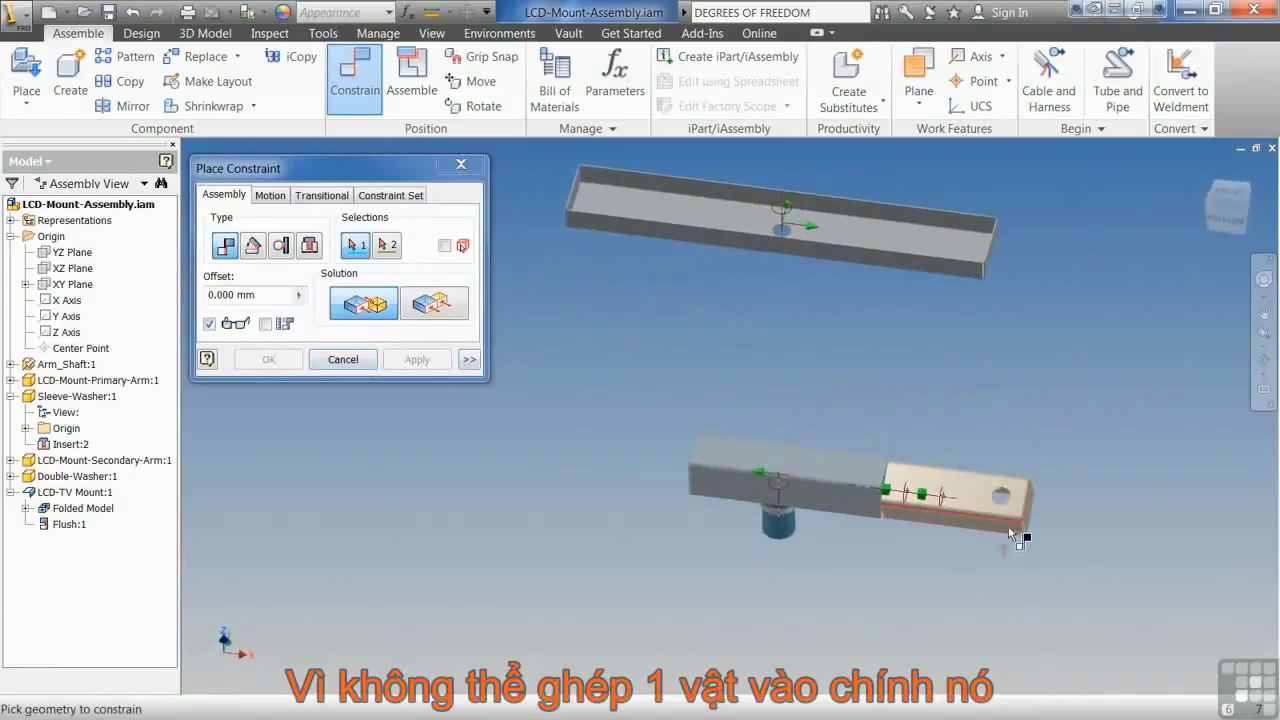
Try to insert the LCD-TV mount's center hole onto the secondary arm's end hole with the opposed solution and a 0 mm offset
{"action": "left_click", "coordinate": [310, 246]}
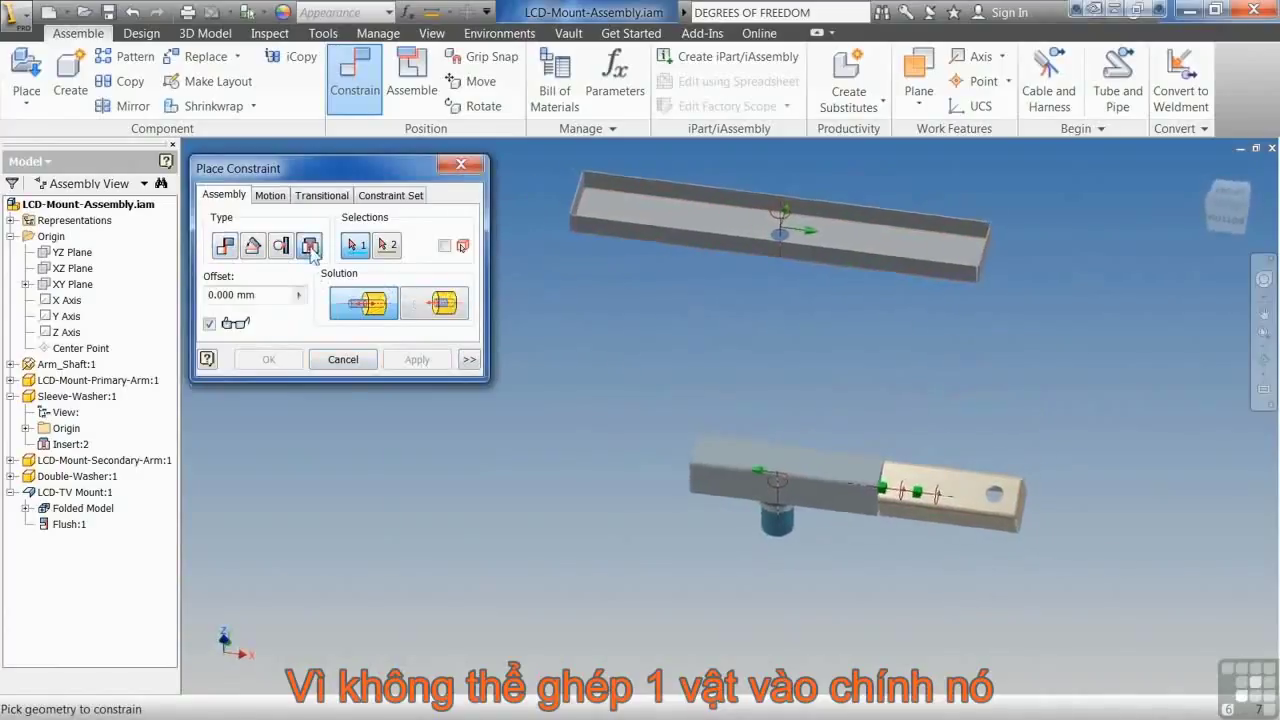
{"action": "left_click", "coordinate": [768, 624]}
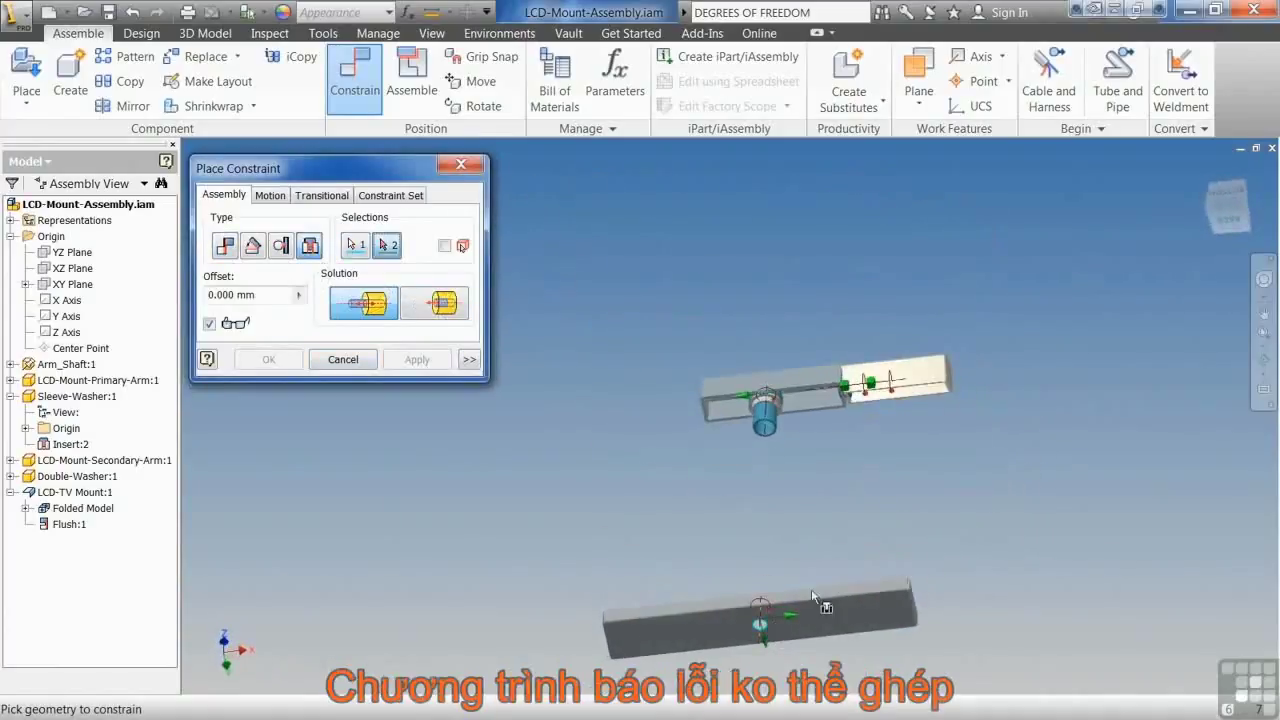
{"action": "left_click", "coordinate": [938, 477]}
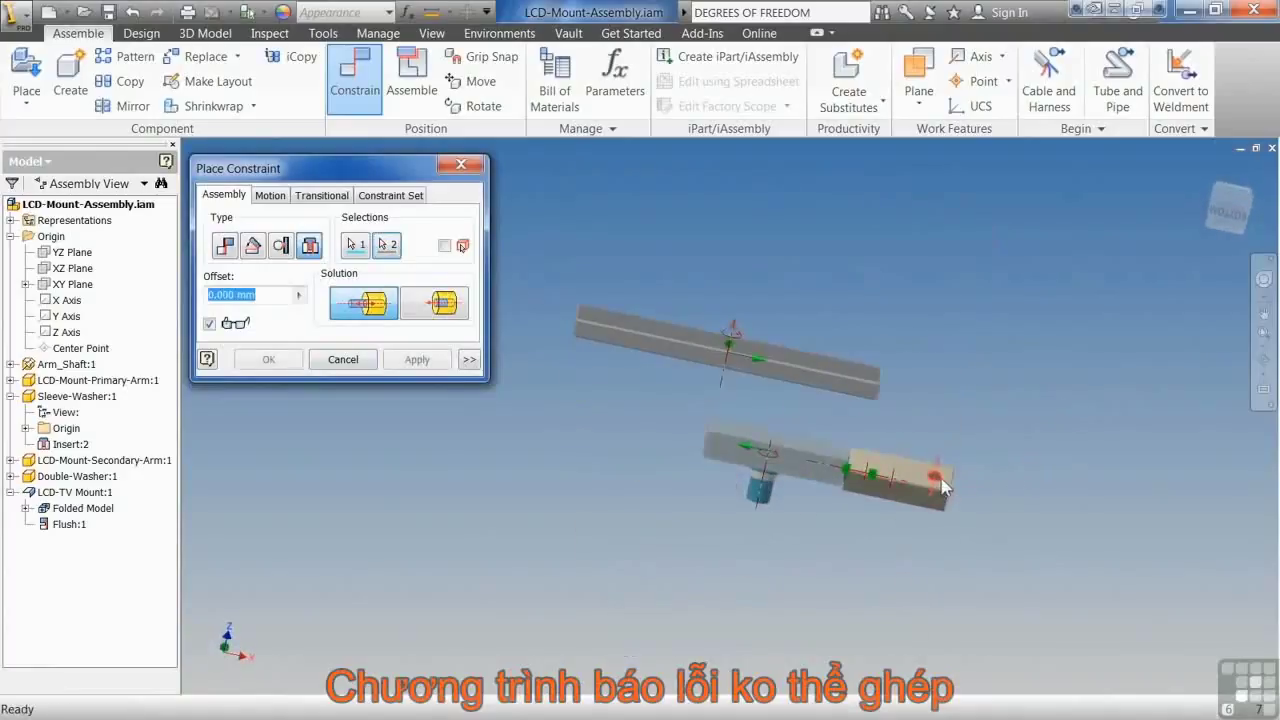
{"action": "left_click", "coordinate": [417, 360]}
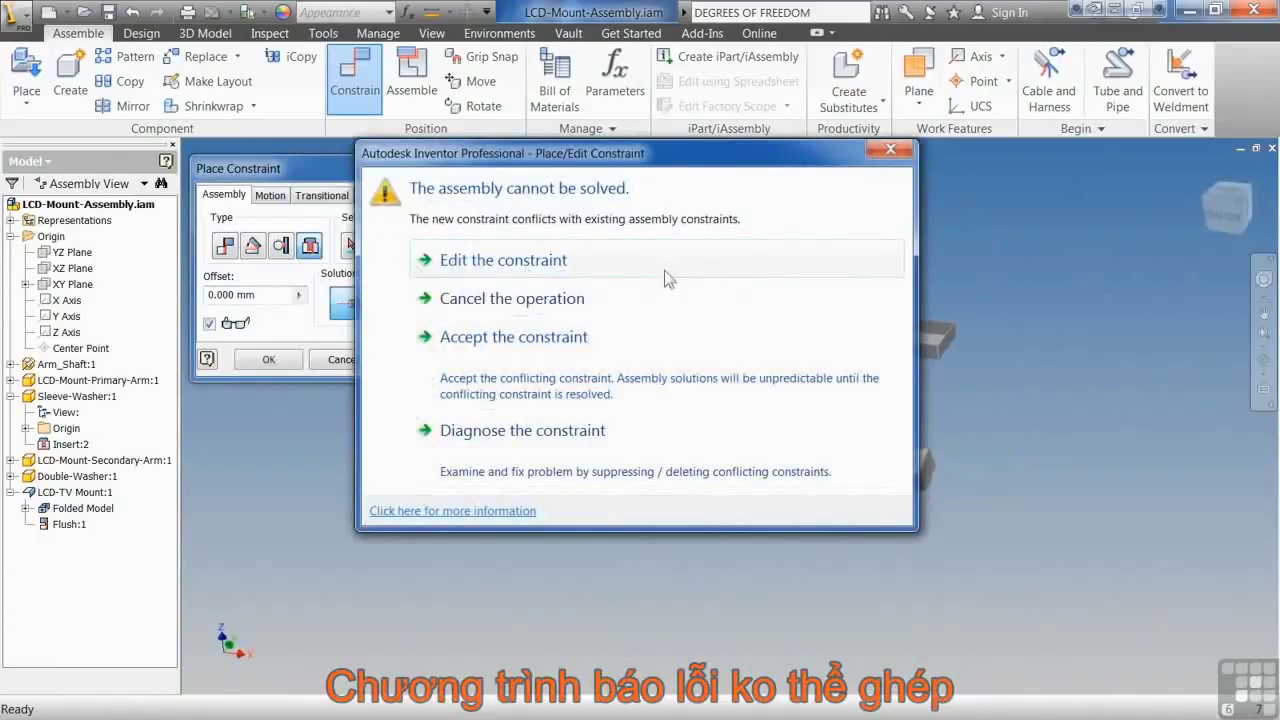
{"action": "left_click", "coordinate": [511, 300]}
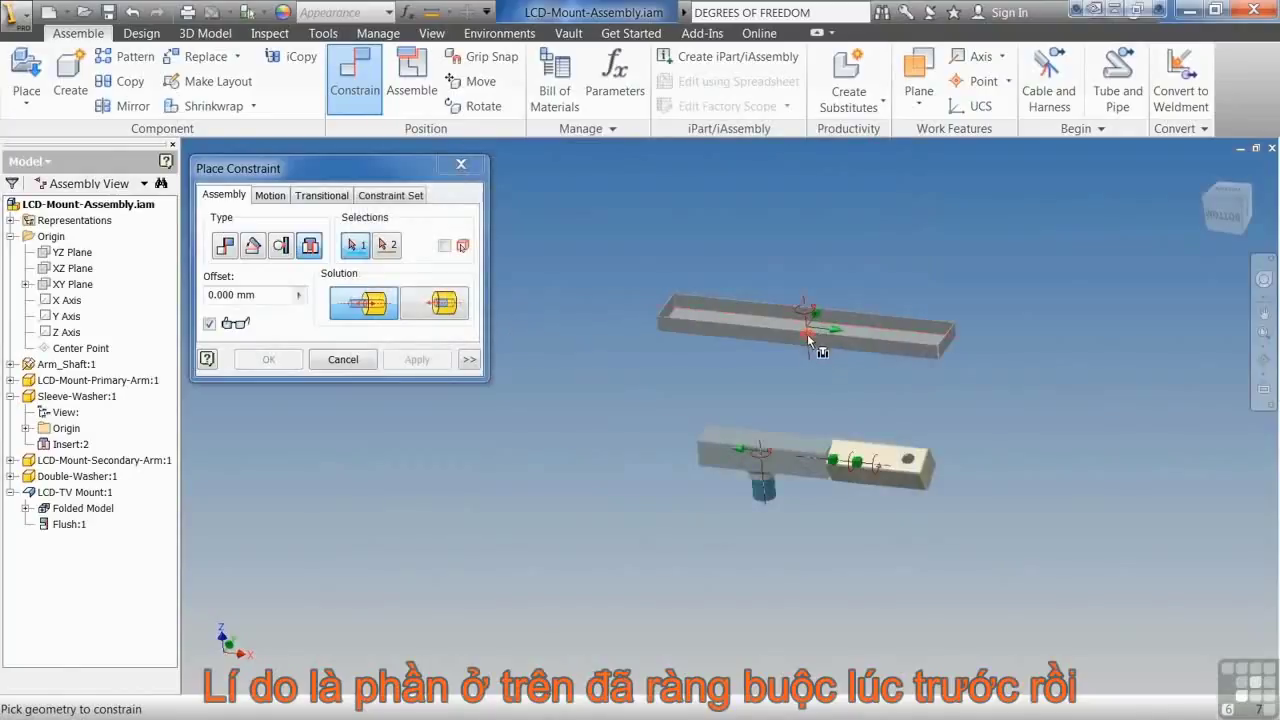
{"action": "key", "text": "Escape"}
Delete the flush constraint from the LCD-TV mount
{"action": "left_click", "coordinate": [845, 341]}
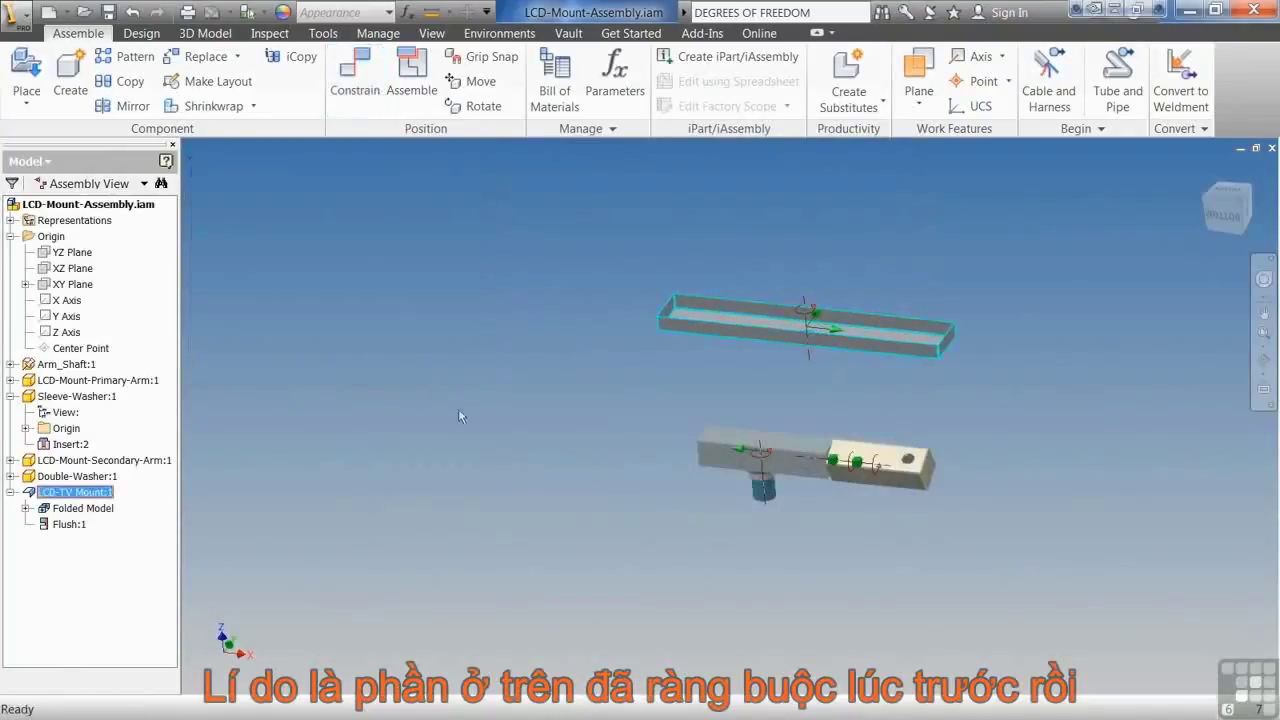
{"action": "right_click", "coordinate": [70, 525]}
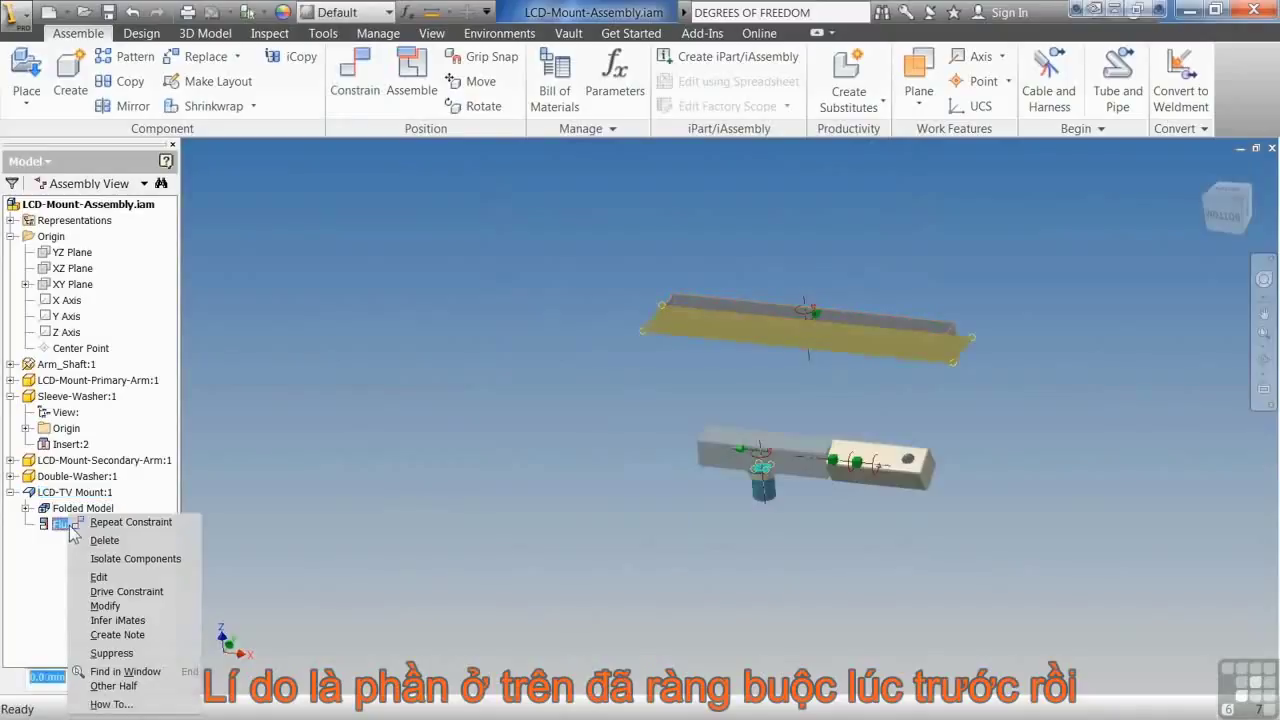
{"action": "left_click", "coordinate": [126, 542]}
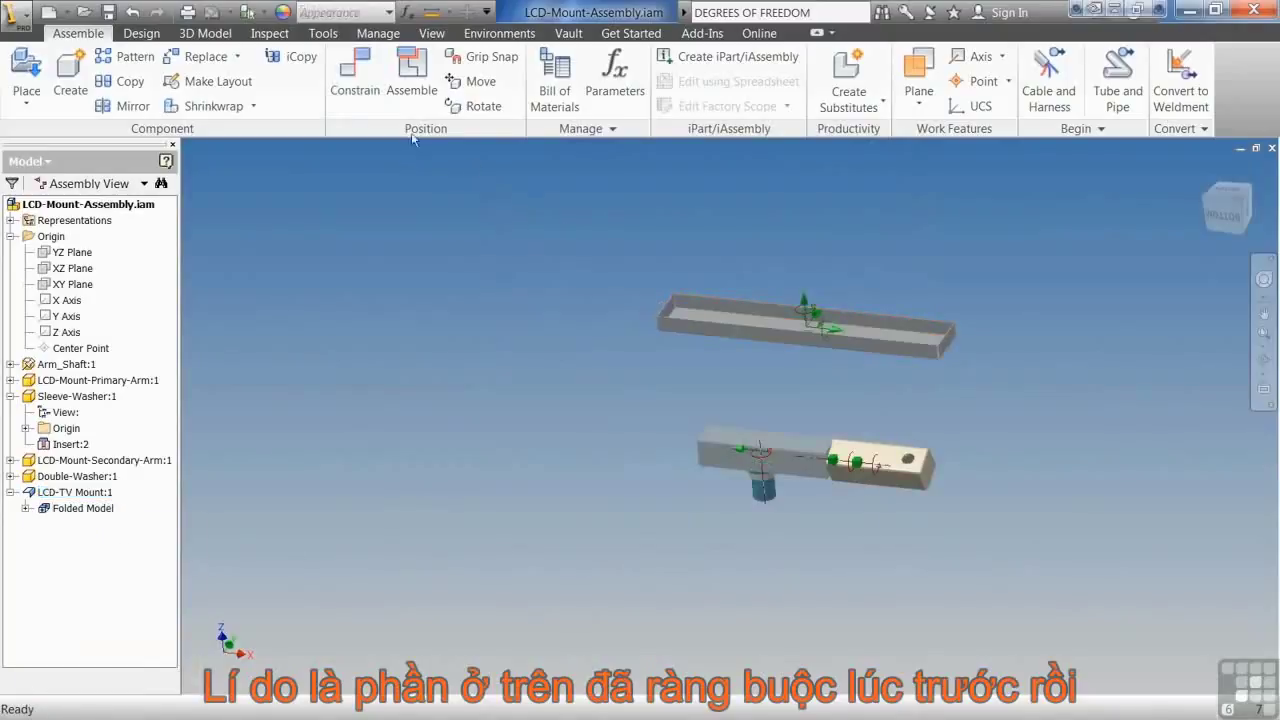
Apply an Insert constraint between the LCD-TV mount's center hole and the secondary arm's end hole, opposed, with a 0 mm offset
{"action": "left_click", "coordinate": [355, 75]}
{"action": "middle_click_drag", "start_coordinate": [689, 355], "coordinate": [799, 552], "text": "shift"}
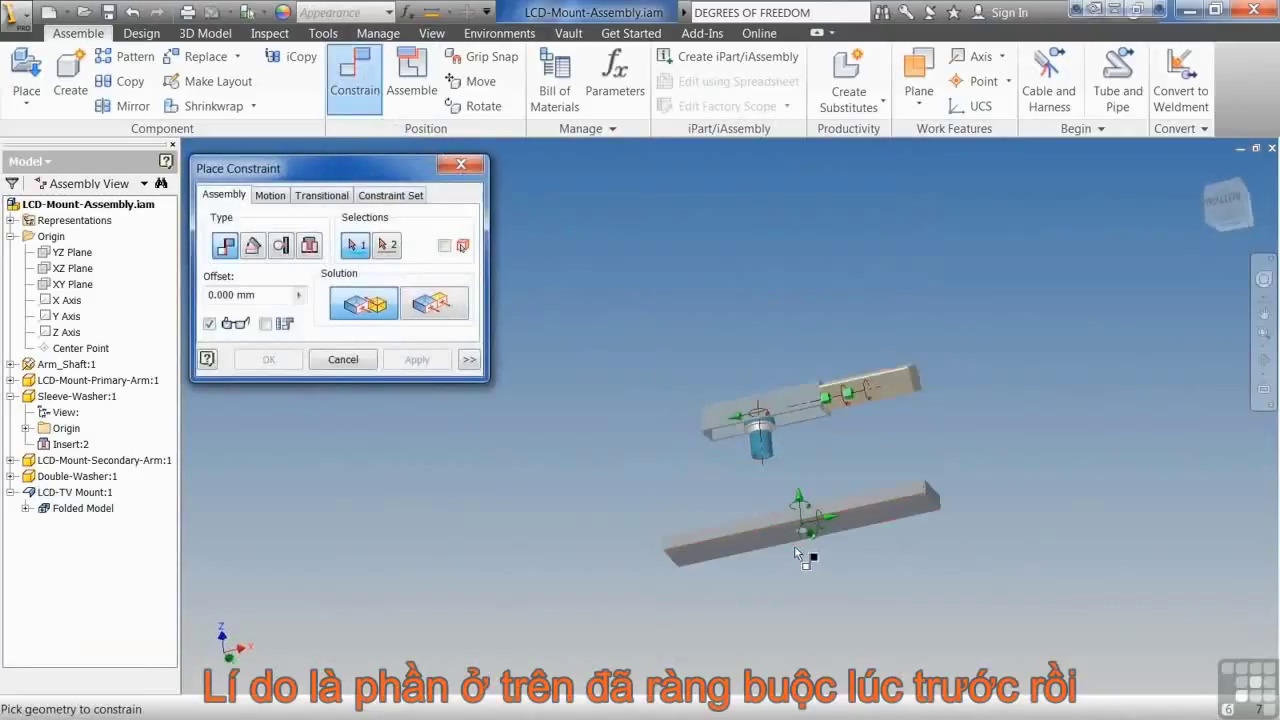
{"action": "left_click", "coordinate": [309, 245]}
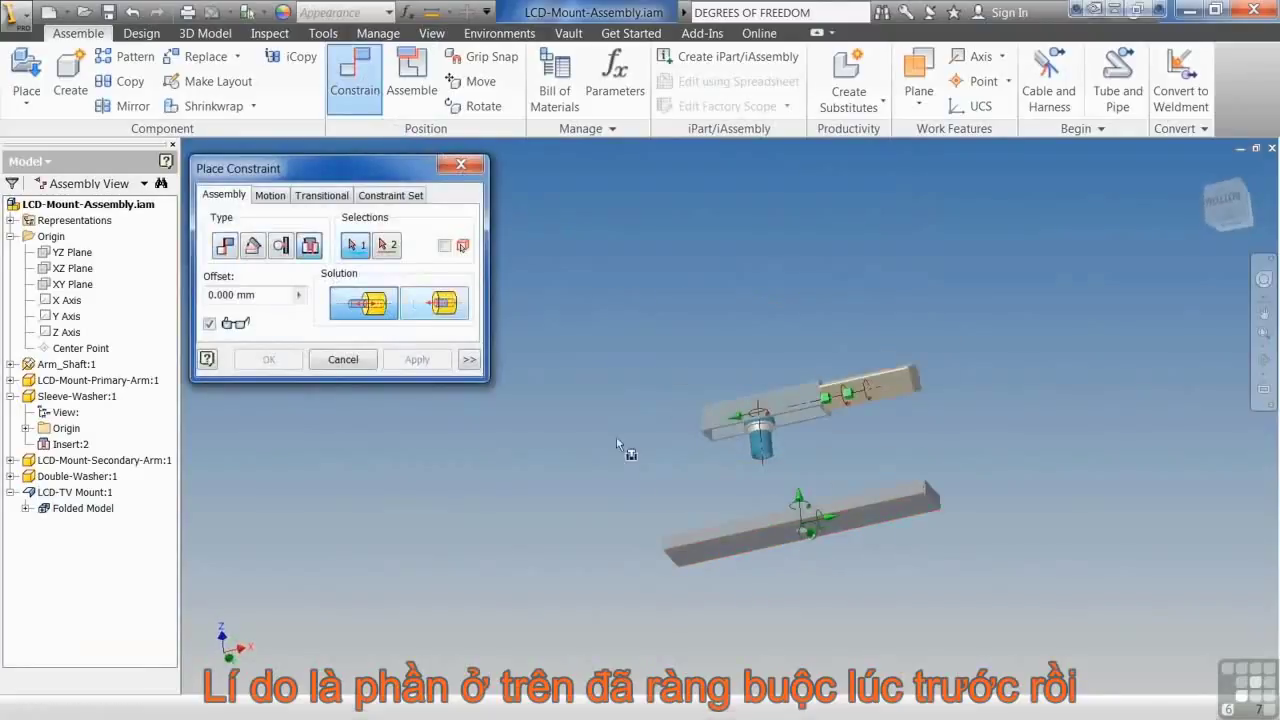
{"action": "left_click", "coordinate": [799, 531]}
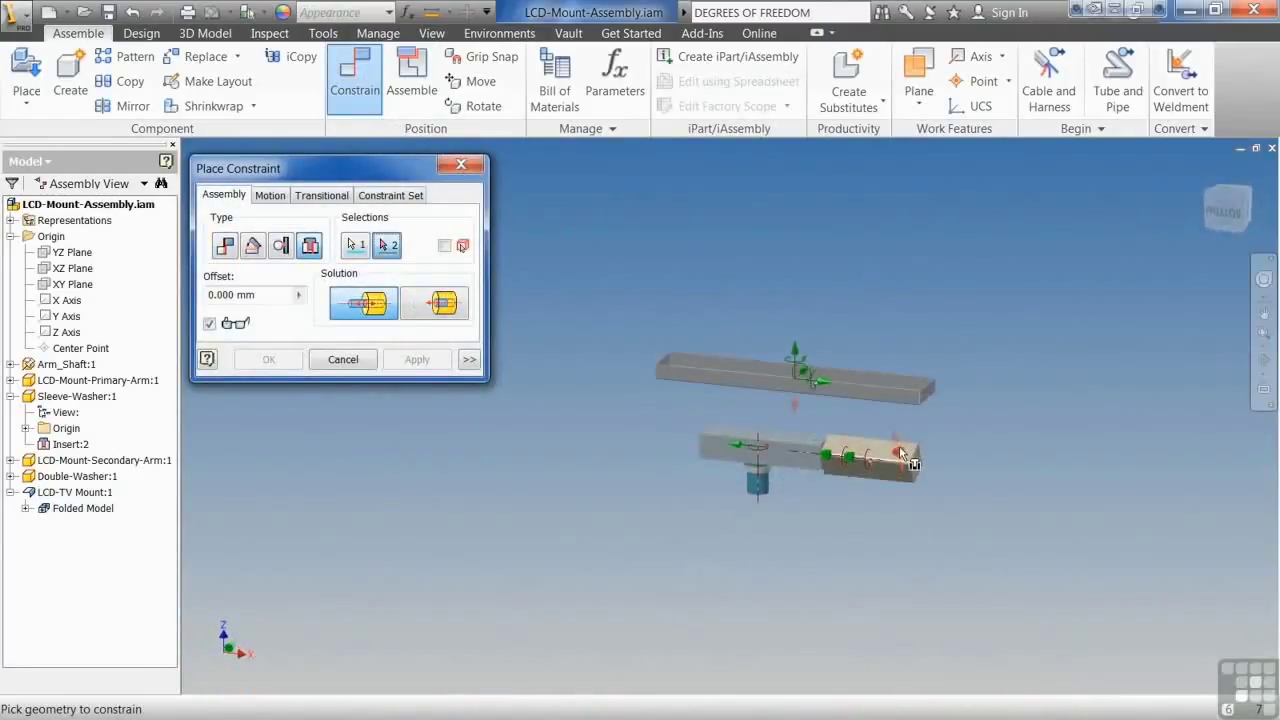
{"action": "left_click", "coordinate": [903, 455]}
{"action": "left_click", "coordinate": [420, 360]}
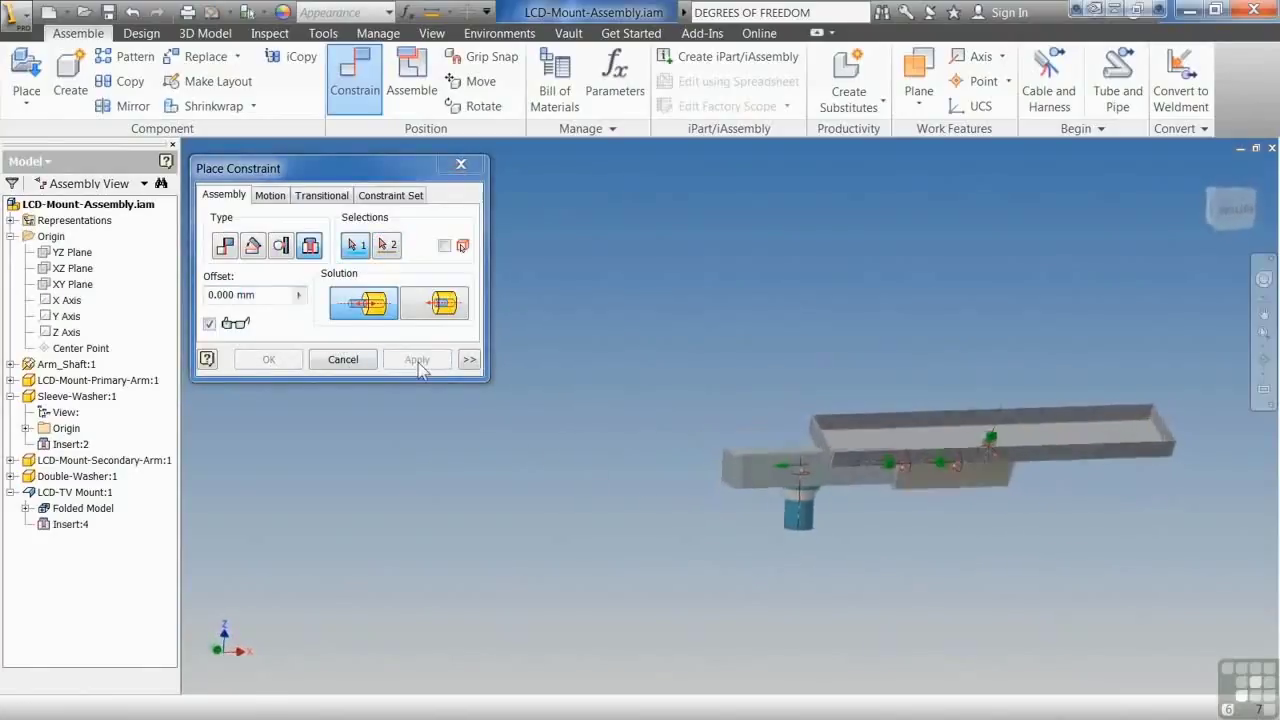
Set up a directed Angle constraint between the LCD-TV mount's long outer side wall and the secondary arm's end face
{"action": "left_click", "coordinate": [254, 245]}
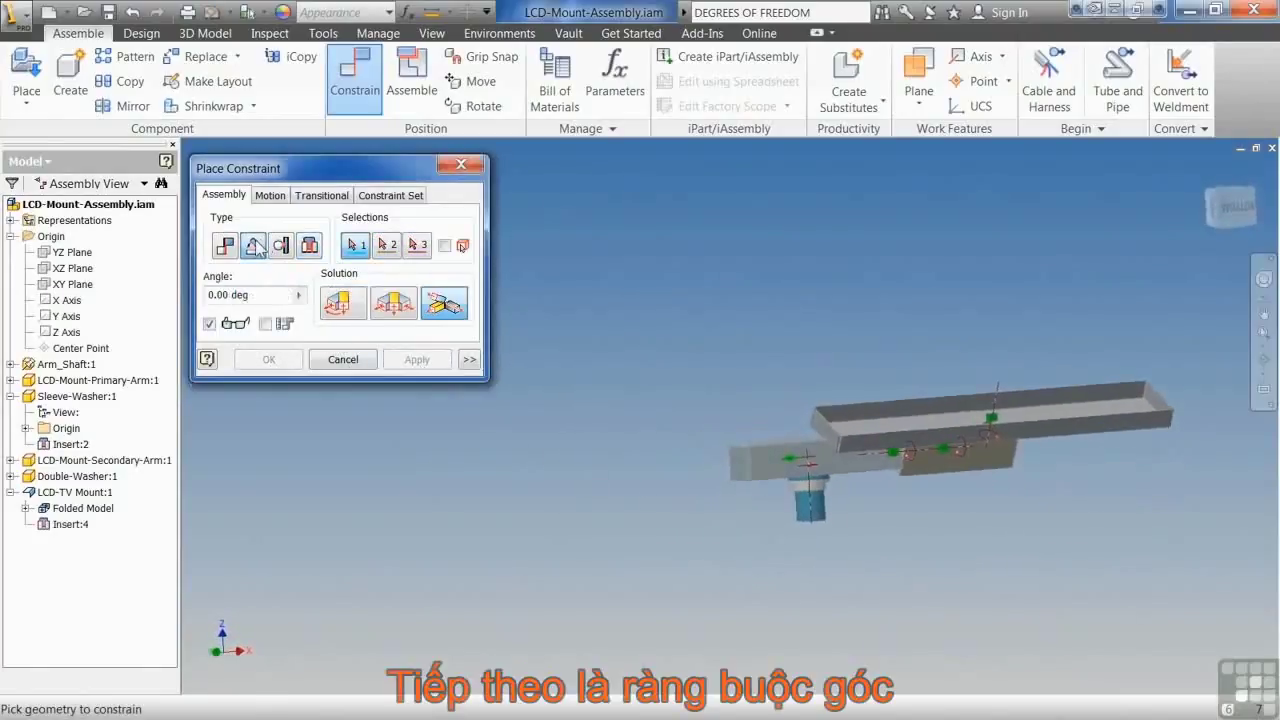
{"action": "middle_click_drag", "start_coordinate": [822, 368], "coordinate": [1098, 463], "text": "shift"}
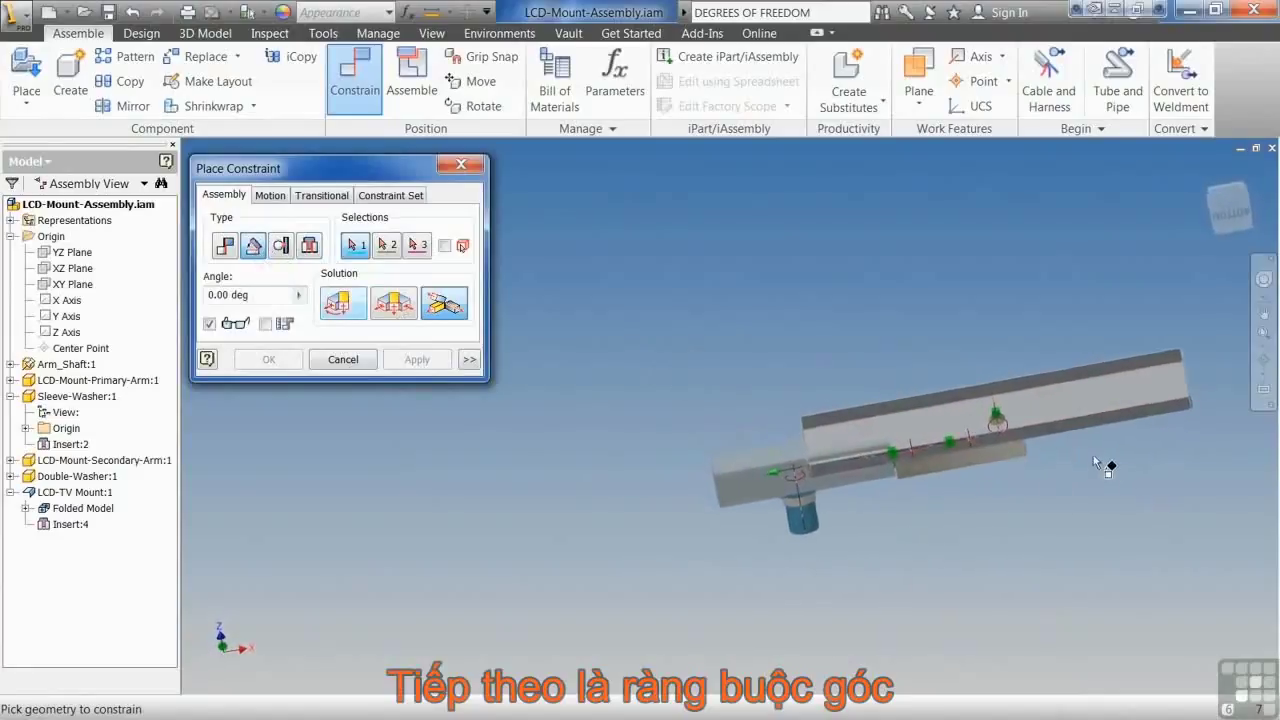
{"action": "scroll", "coordinate": [1050, 436], "scroll_direction": "down", "scroll_amount": 4}
{"action": "left_click", "coordinate": [1042, 411]}
{"action": "middle_click_drag", "start_coordinate": [1036, 413], "coordinate": [774, 506], "text": "shift"}
{"action": "left_click", "coordinate": [741, 445]}
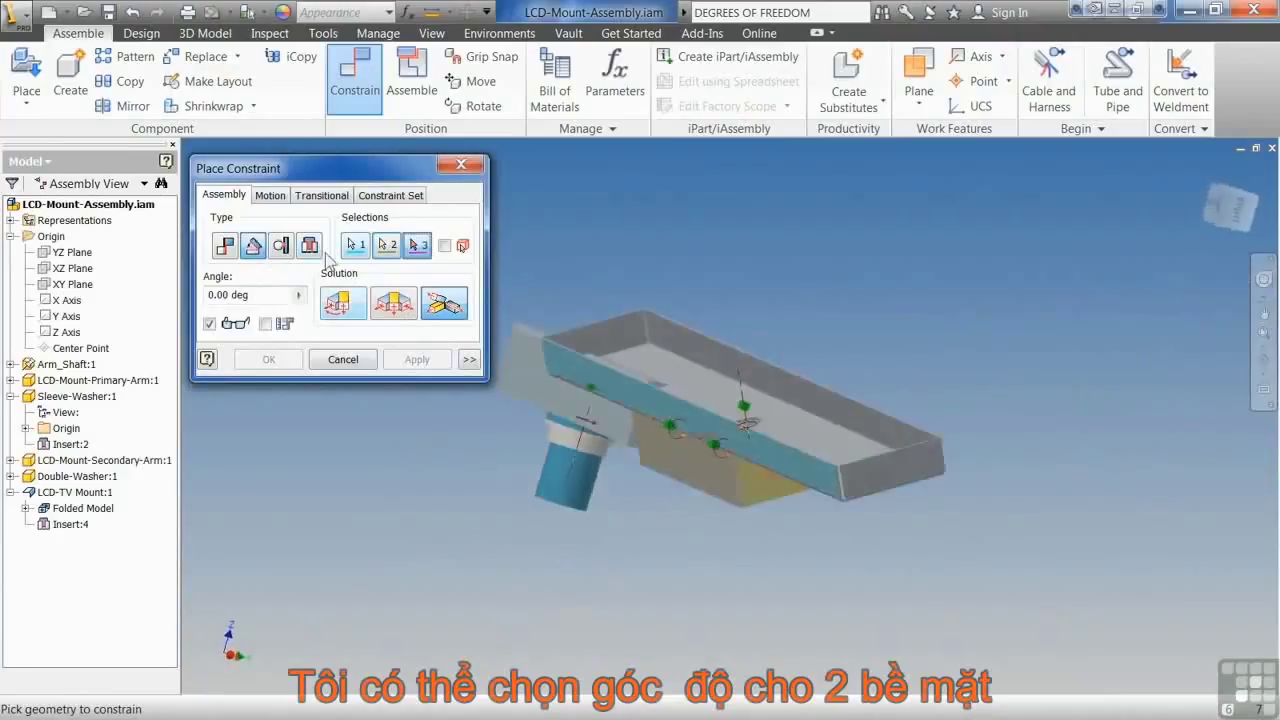
{"action": "left_click", "coordinate": [342, 305]}
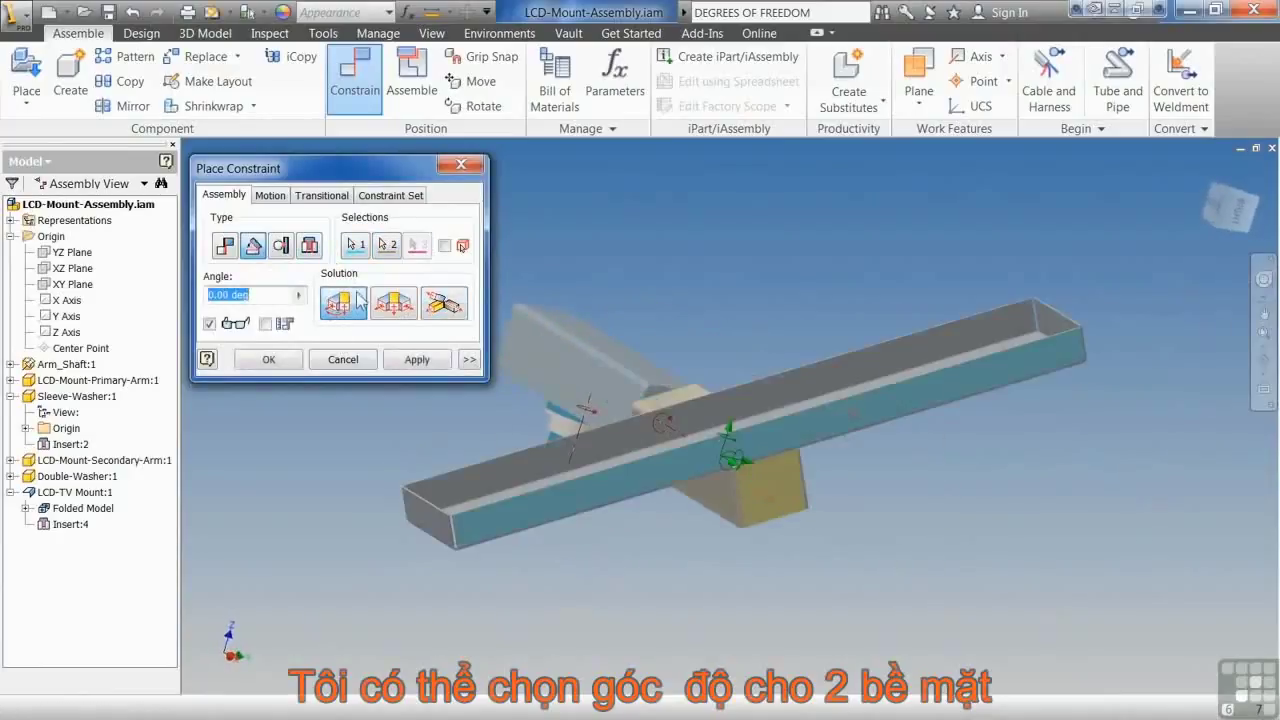
Preview the mount's angle at 45 degrees, and apply the constraint at 0 degrees with the undirected solution
{"action": "middle_click_drag", "start_coordinate": [718, 489], "coordinate": [788, 516], "text": "shift"}
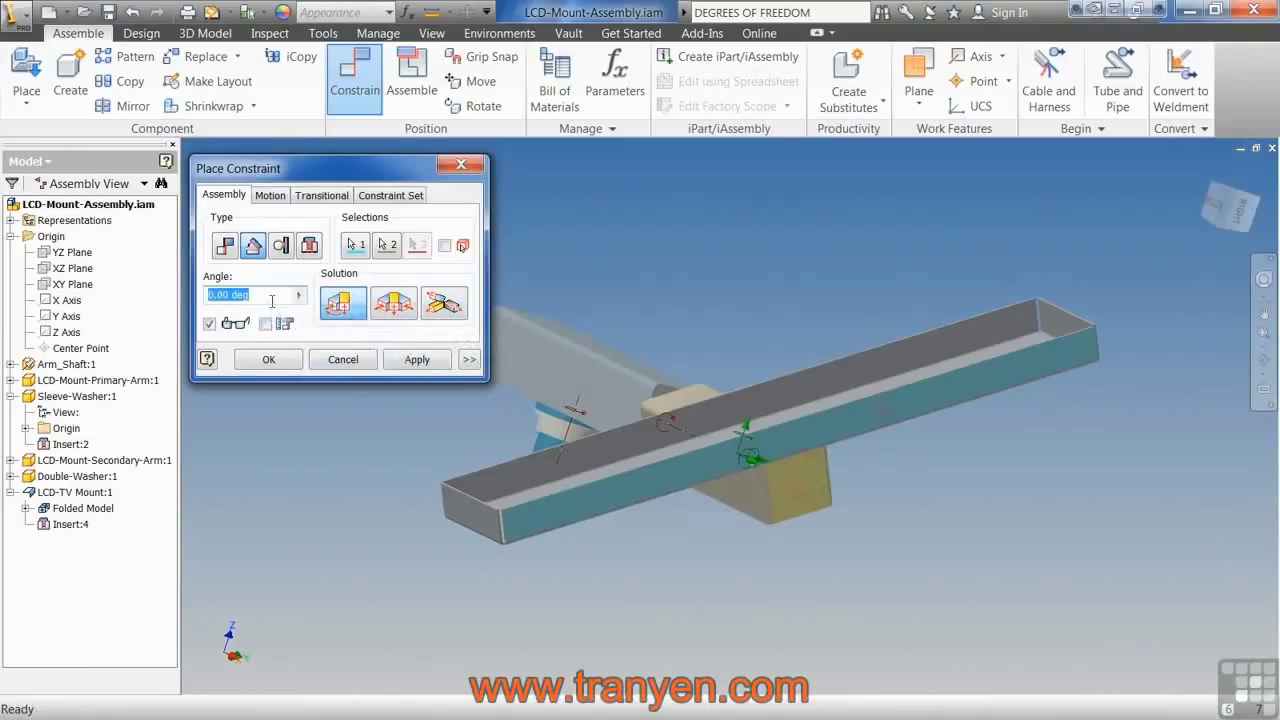
{"action": "type", "text": "45"}
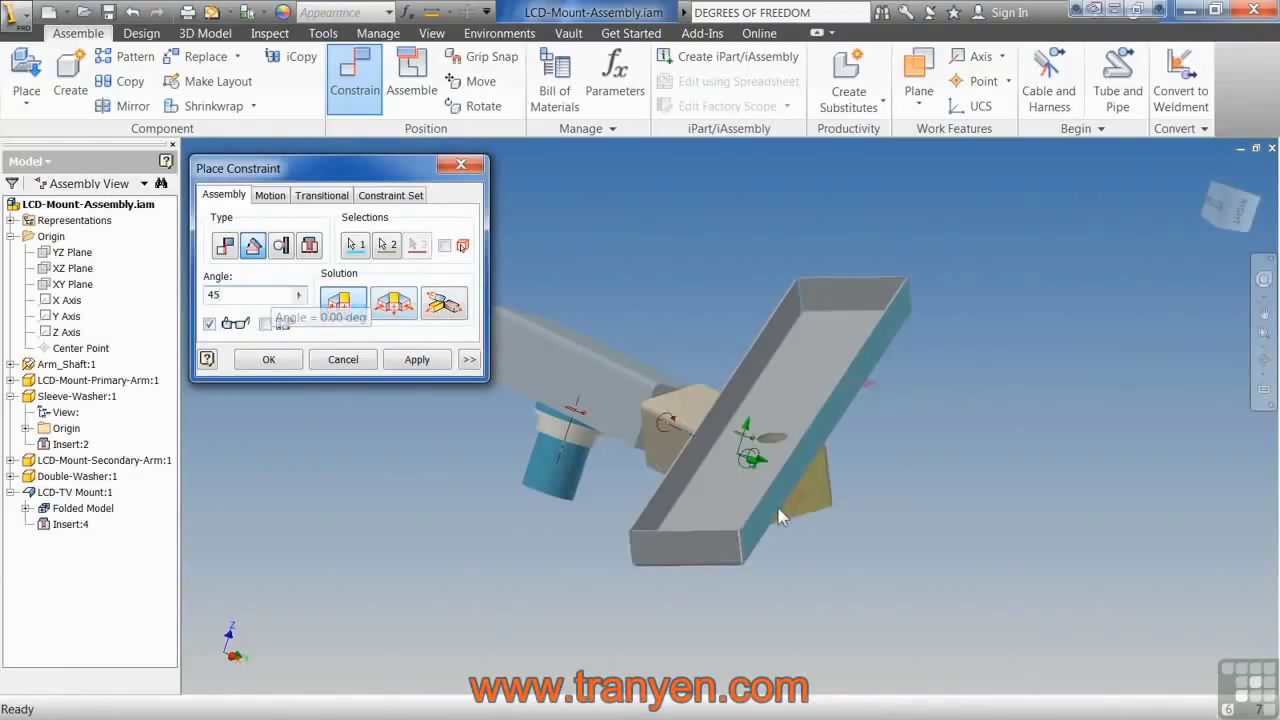
{"action": "middle_click_drag", "start_coordinate": [789, 468], "coordinate": [446, 404], "text": "shift"}
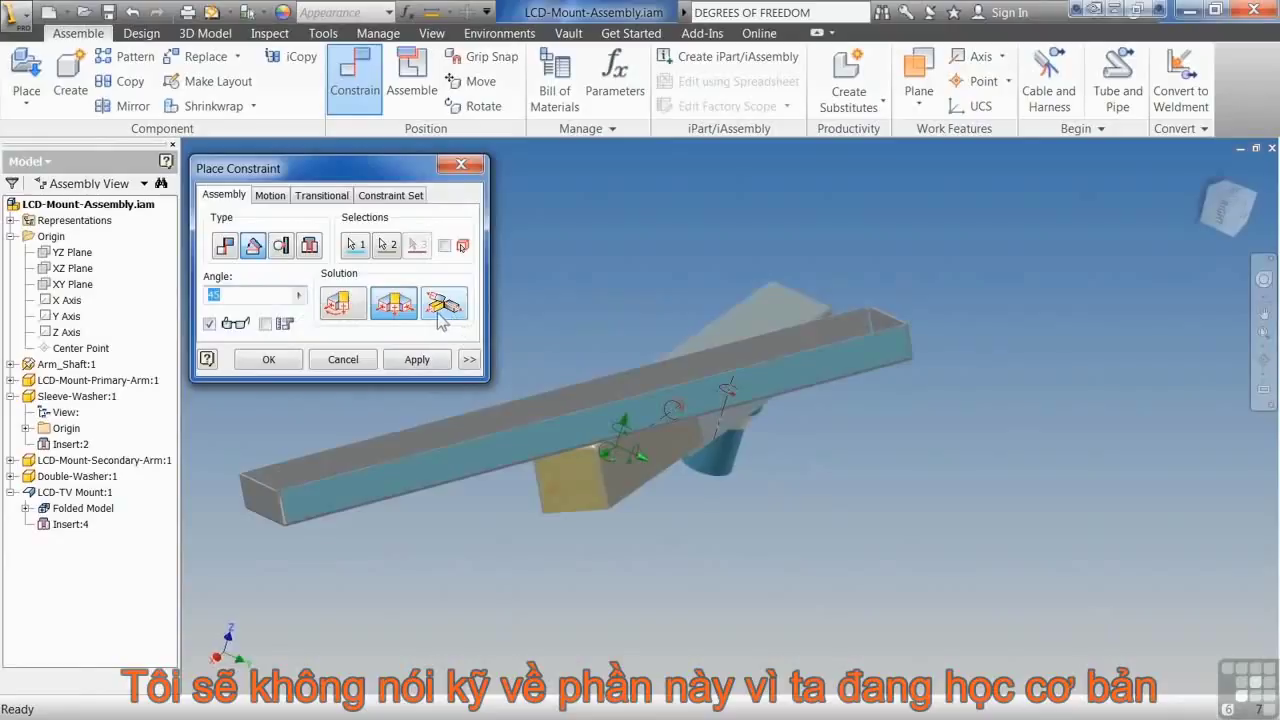
{"action": "type", "text": "0"}
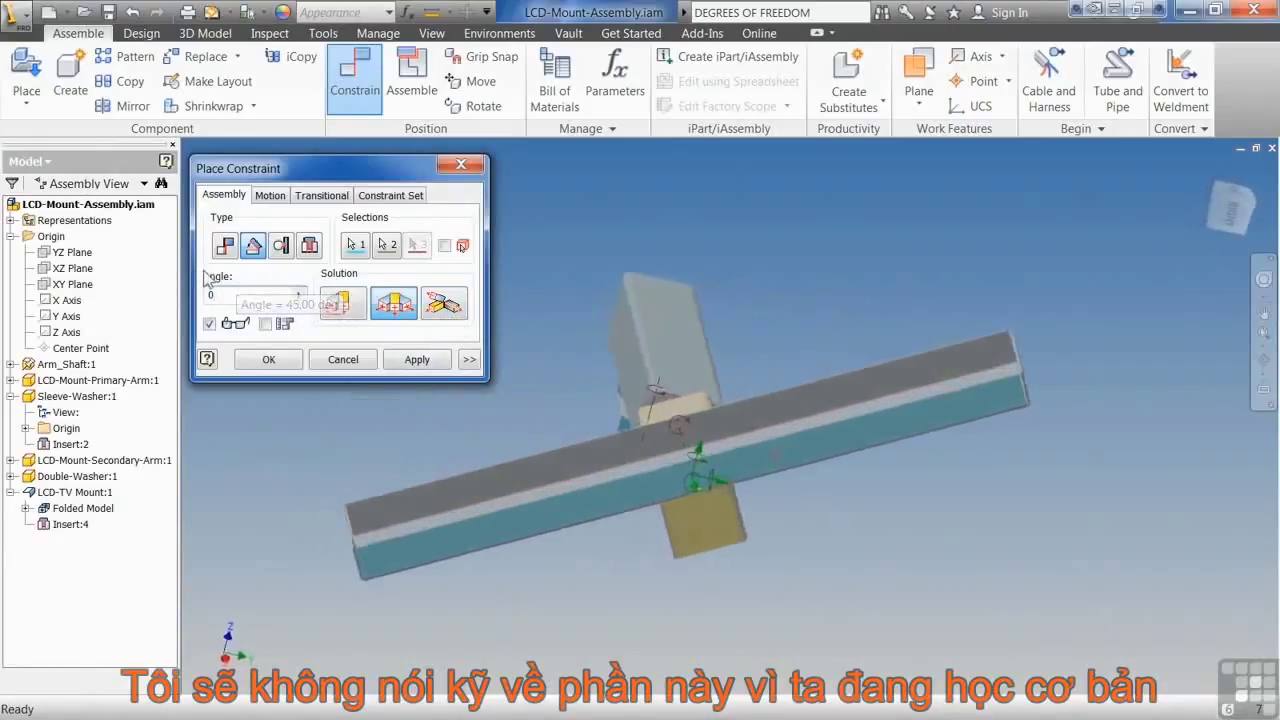
{"action": "left_click", "coordinate": [417, 360]}
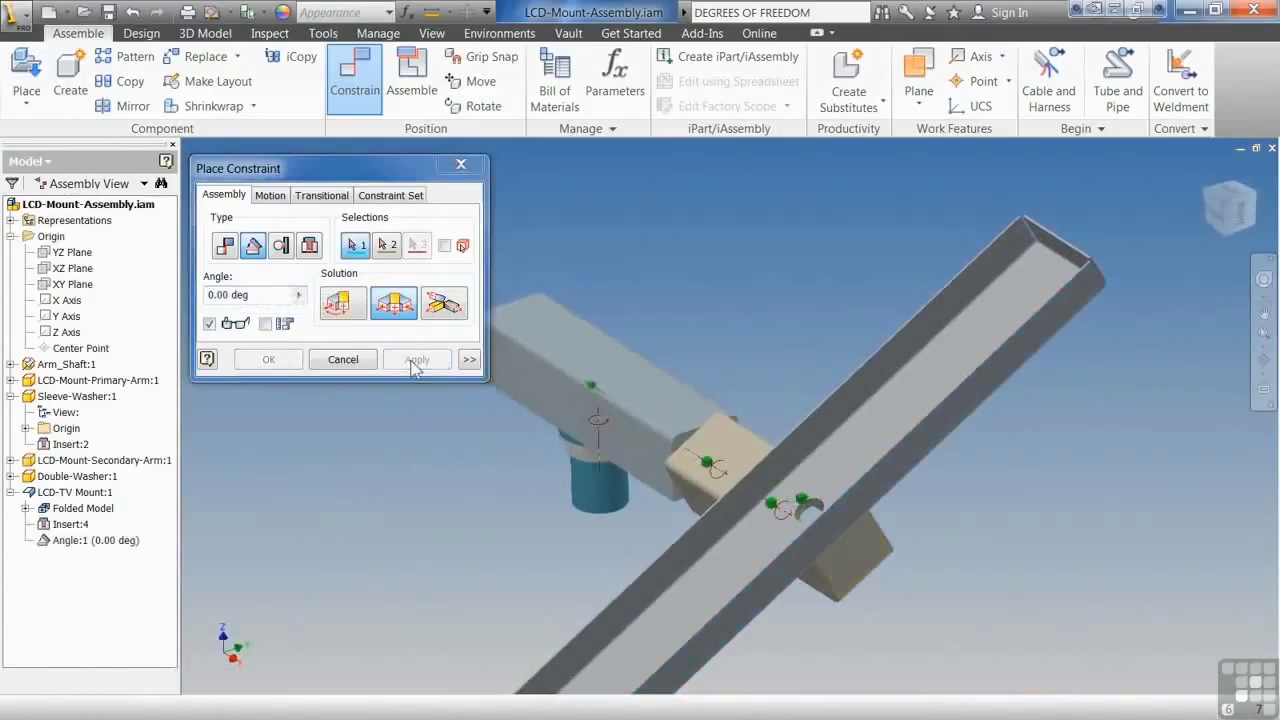
Apply an undirected 15-degree Angle constraint between the top faces of the primary and secondary arms, after previewing it at 45 degrees
{"action": "left_click", "coordinate": [636, 398]}
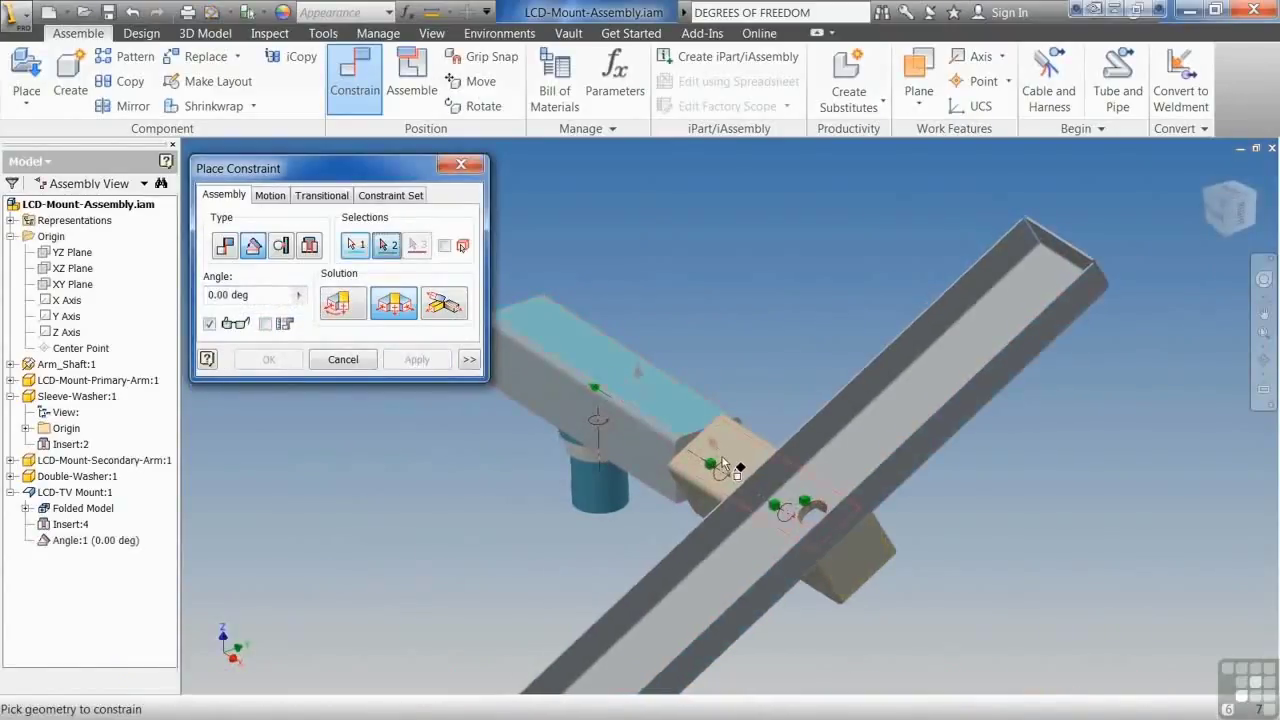
{"action": "left_click", "coordinate": [725, 452]}
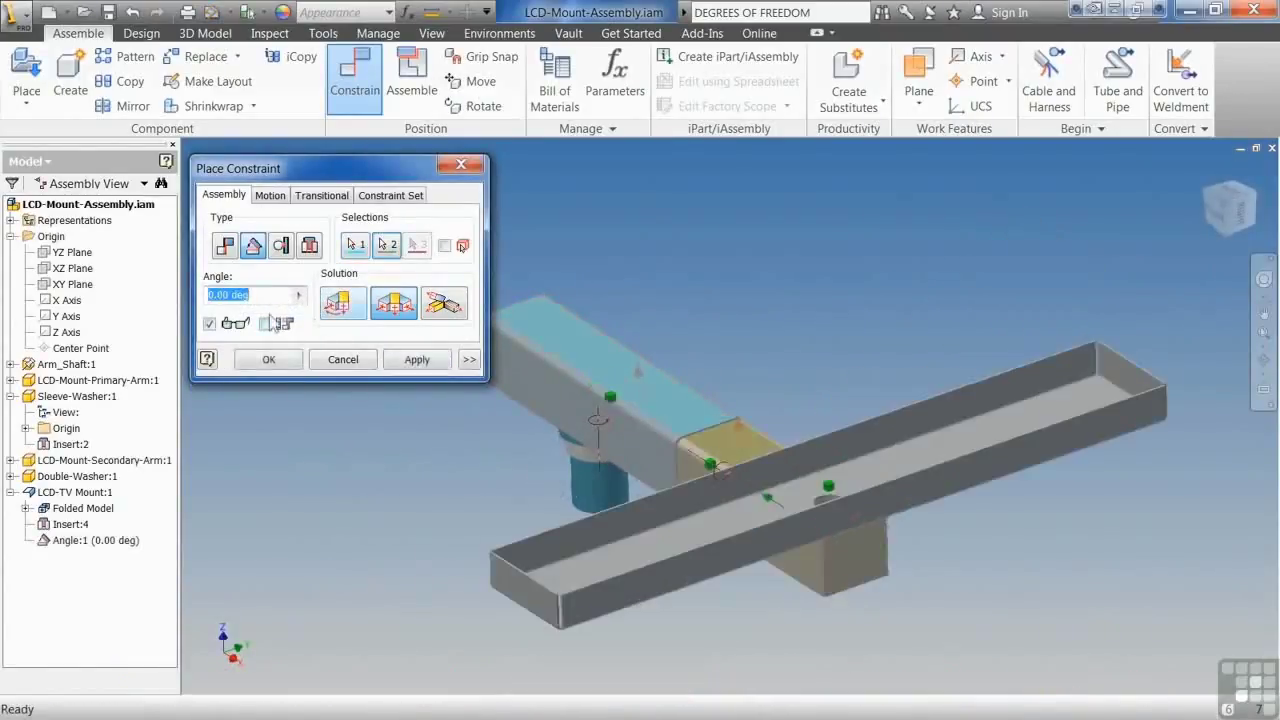
{"action": "type", "text": "45"}
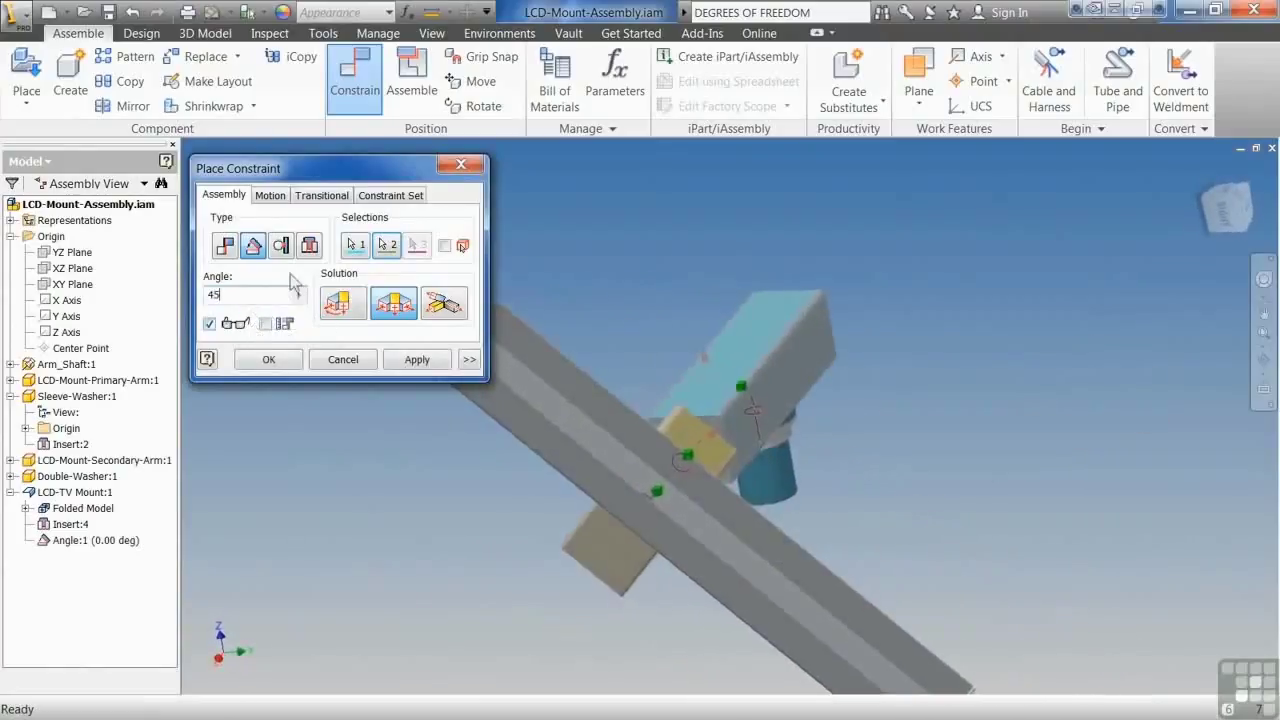
{"action": "key", "text": "BackSpace"}
{"action": "key", "text": "BackSpace"}
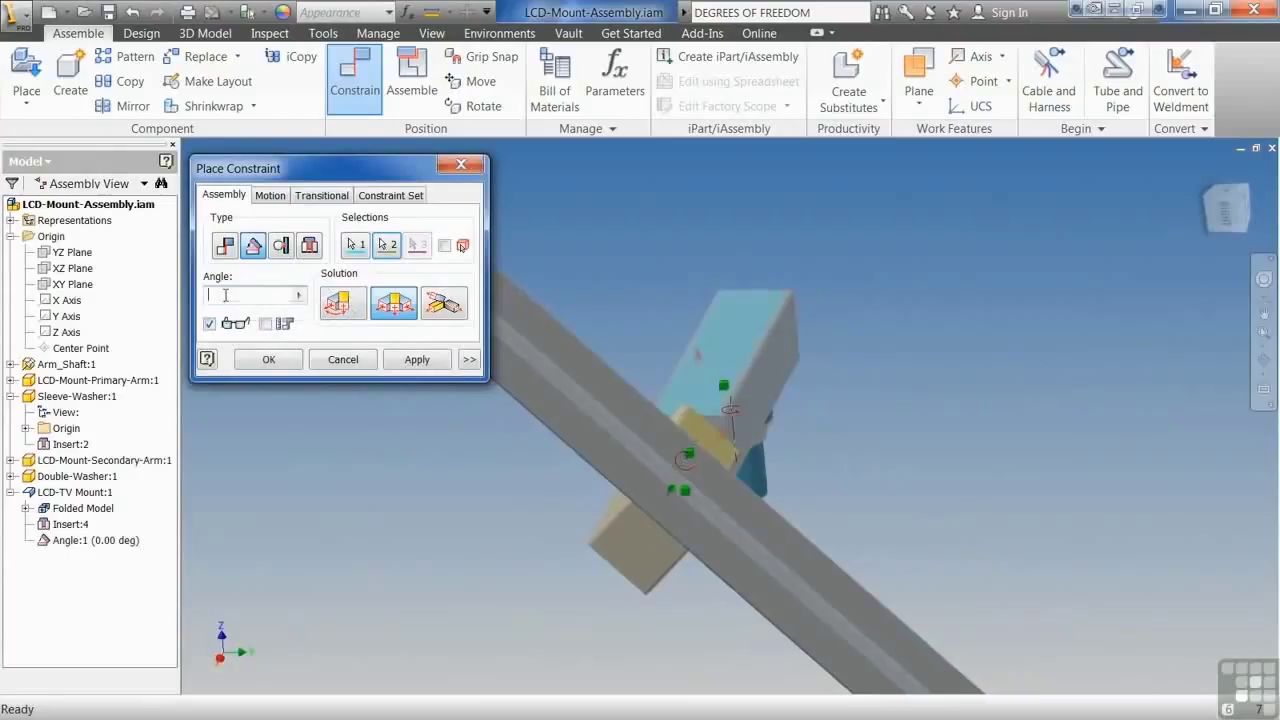
{"action": "type", "text": "15"}
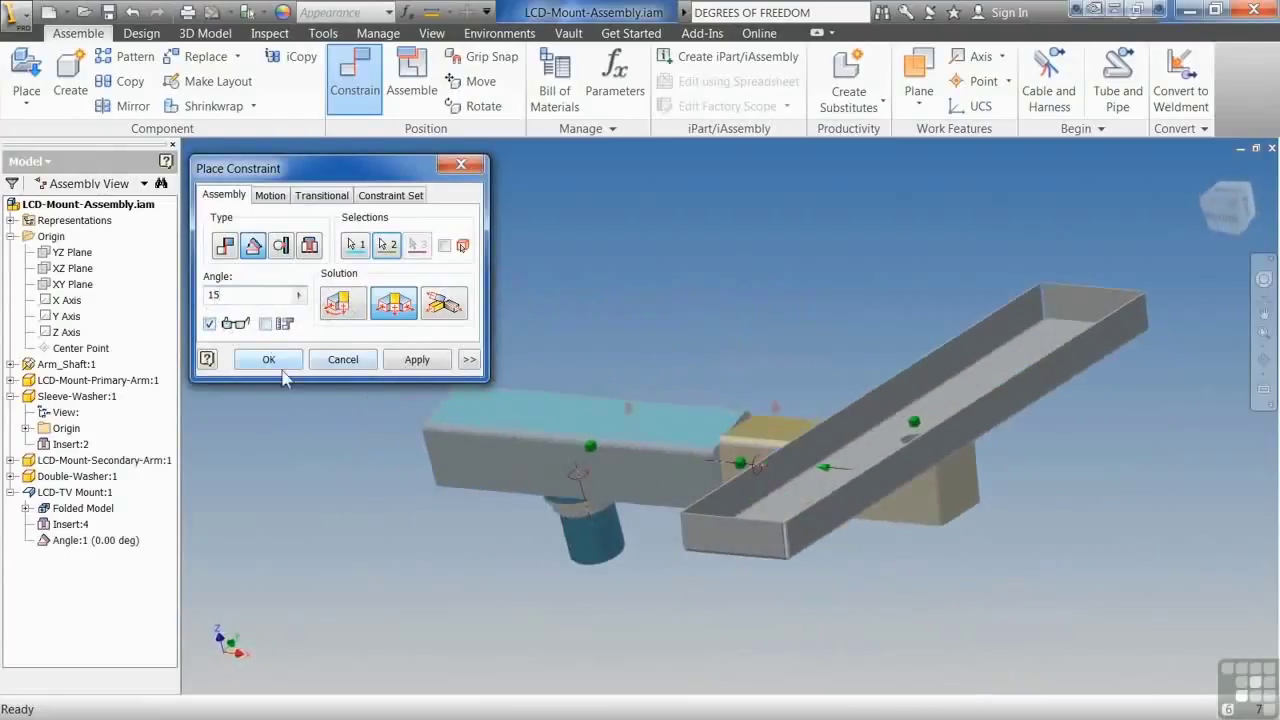
{"action": "left_click", "coordinate": [417, 359]}
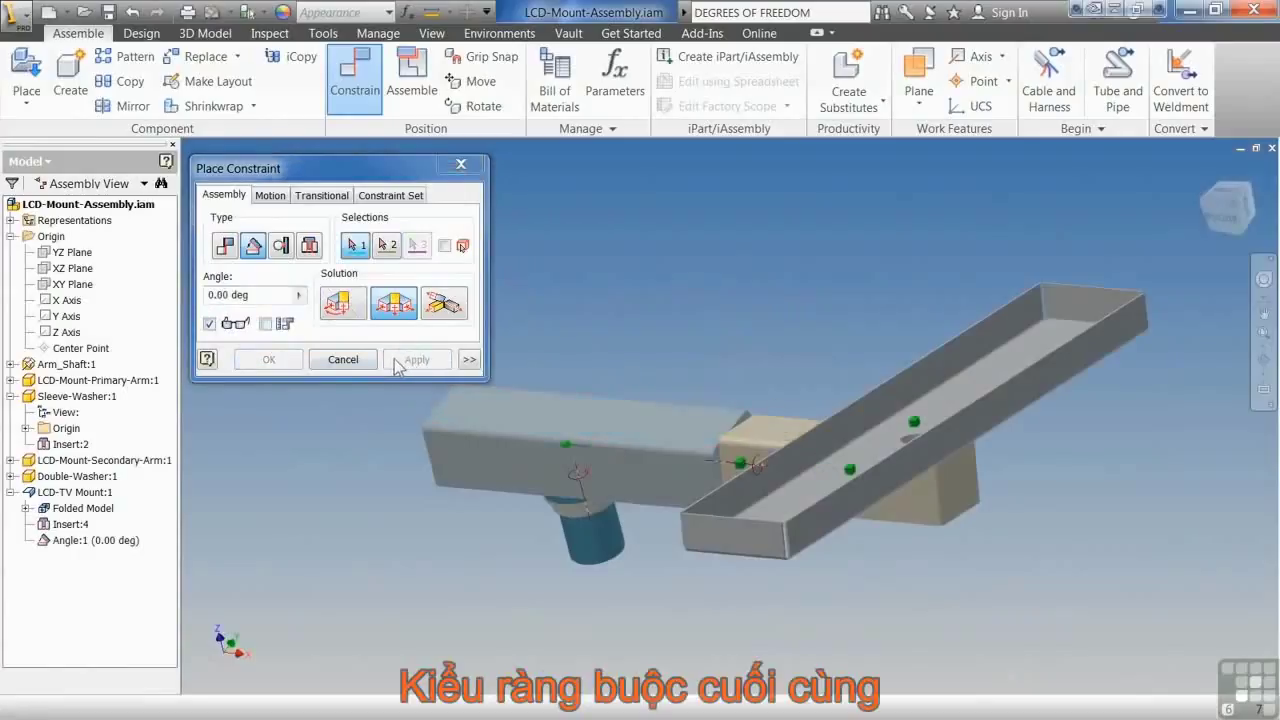
Apply an outside Tangent constraint with a 0 mm offset between the arm shaft's large cylindrical face and the primary arm's inner end wall
{"action": "left_click", "coordinate": [281, 245]}
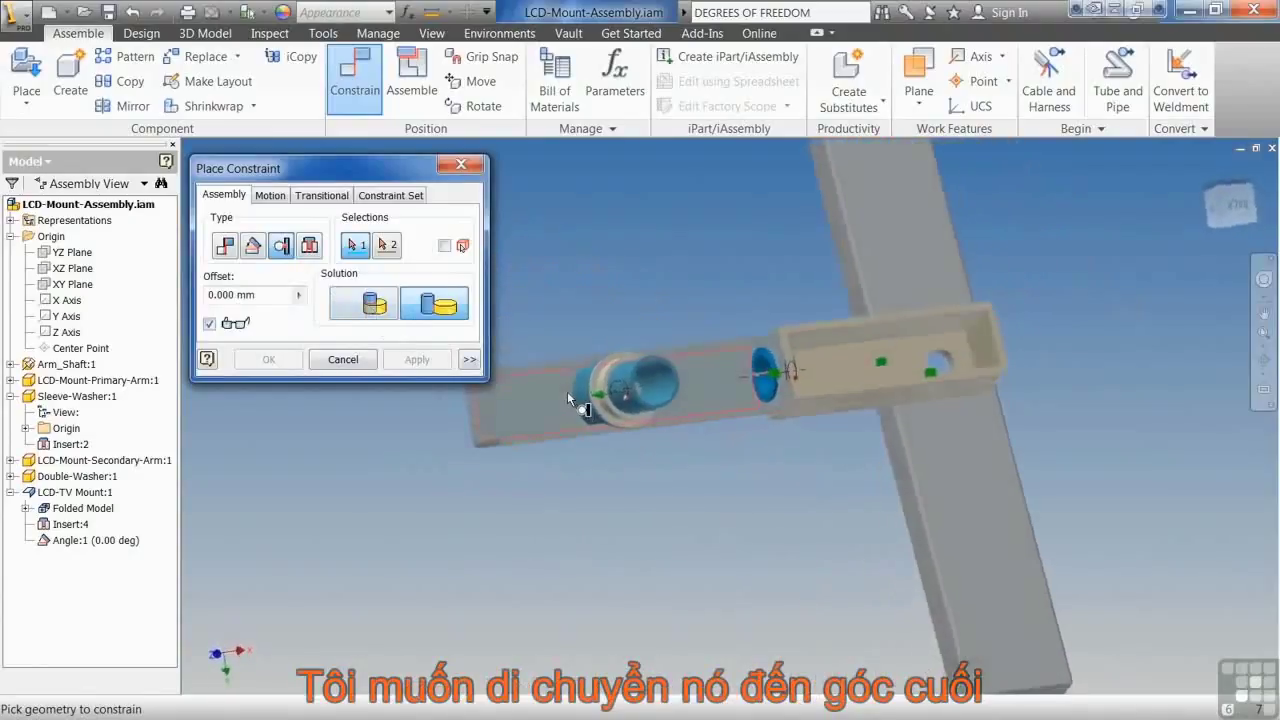
{"action": "scroll", "coordinate": [606, 402], "scroll_direction": "down", "scroll_amount": 3}
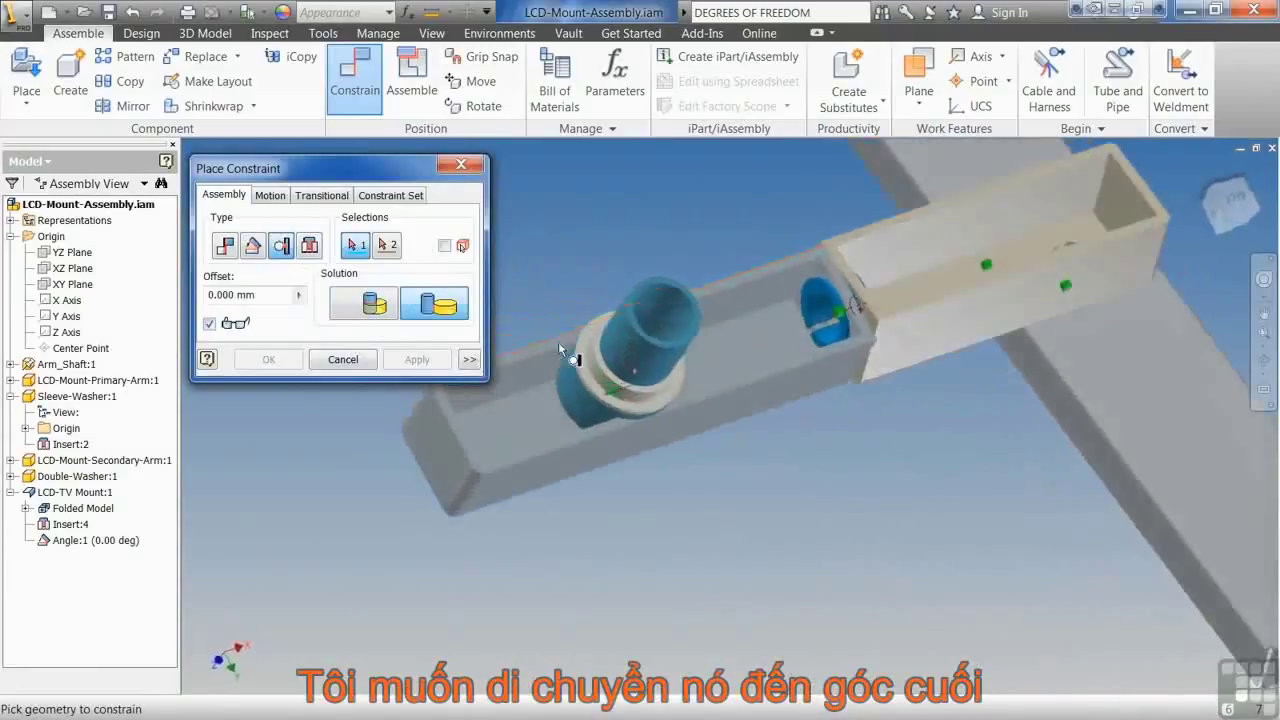
{"action": "left_click", "coordinate": [568, 396]}
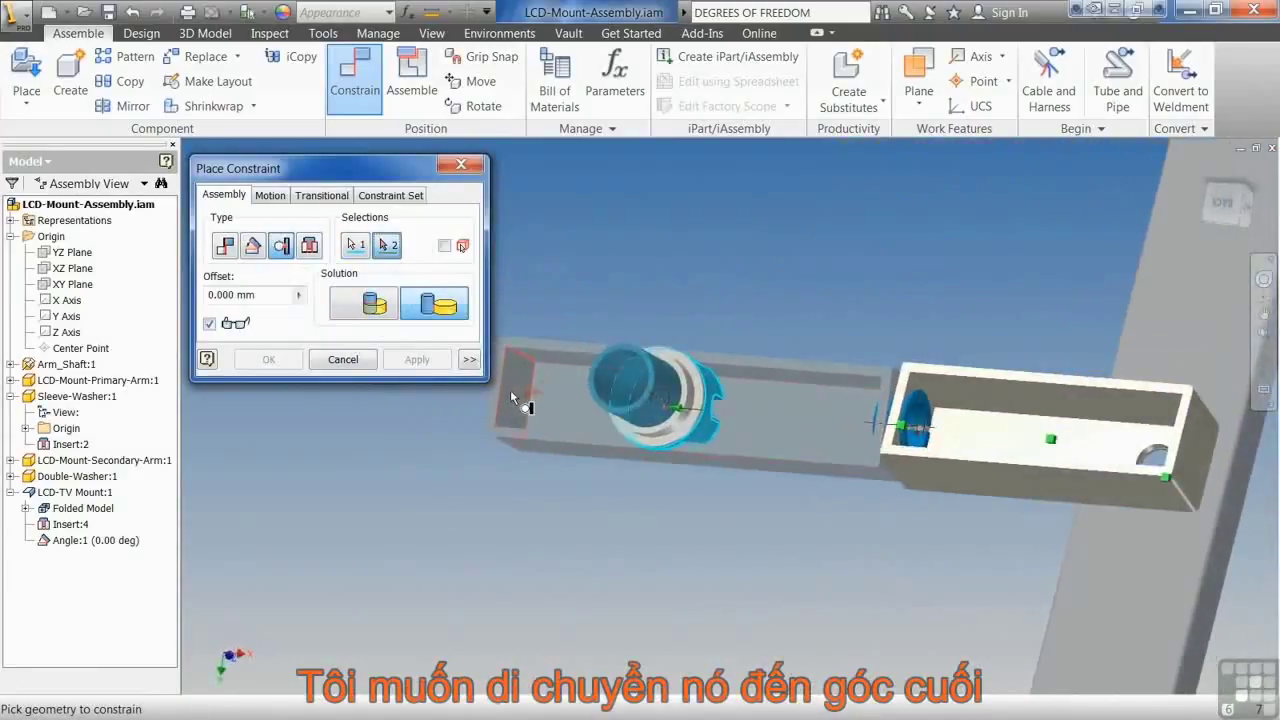
{"action": "left_click", "coordinate": [510, 389]}
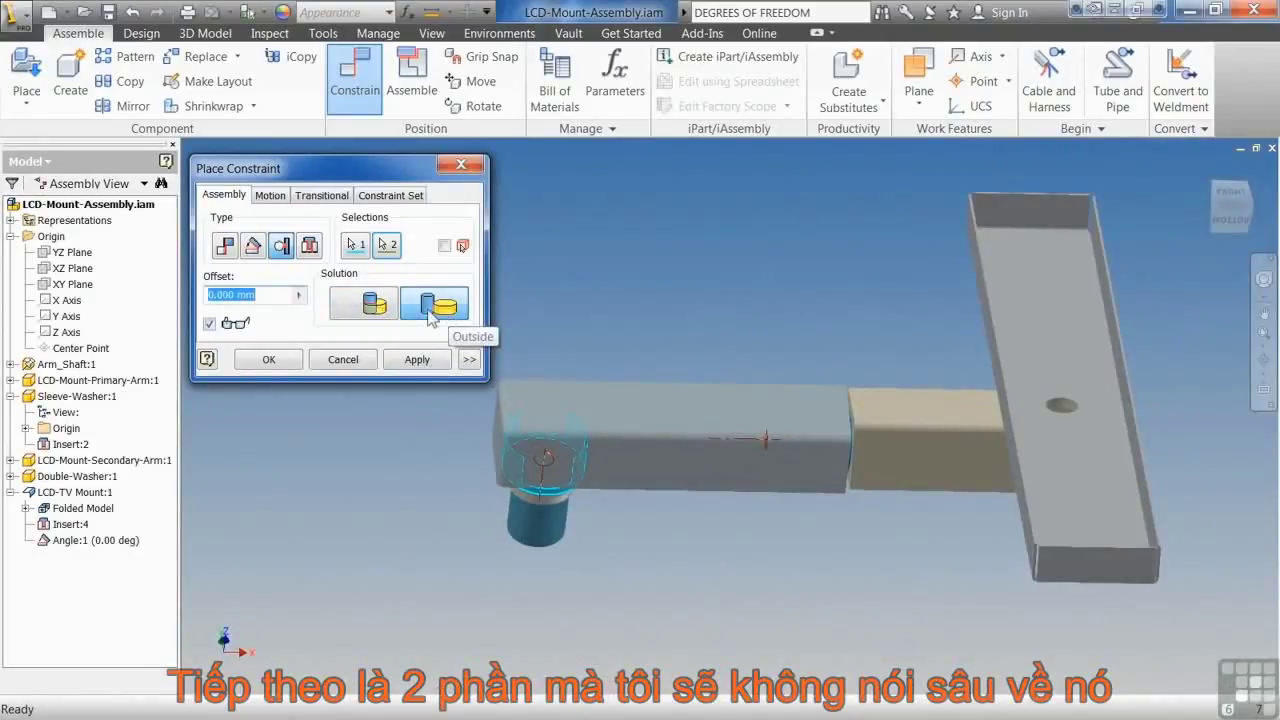
{"action": "left_click", "coordinate": [417, 360]}
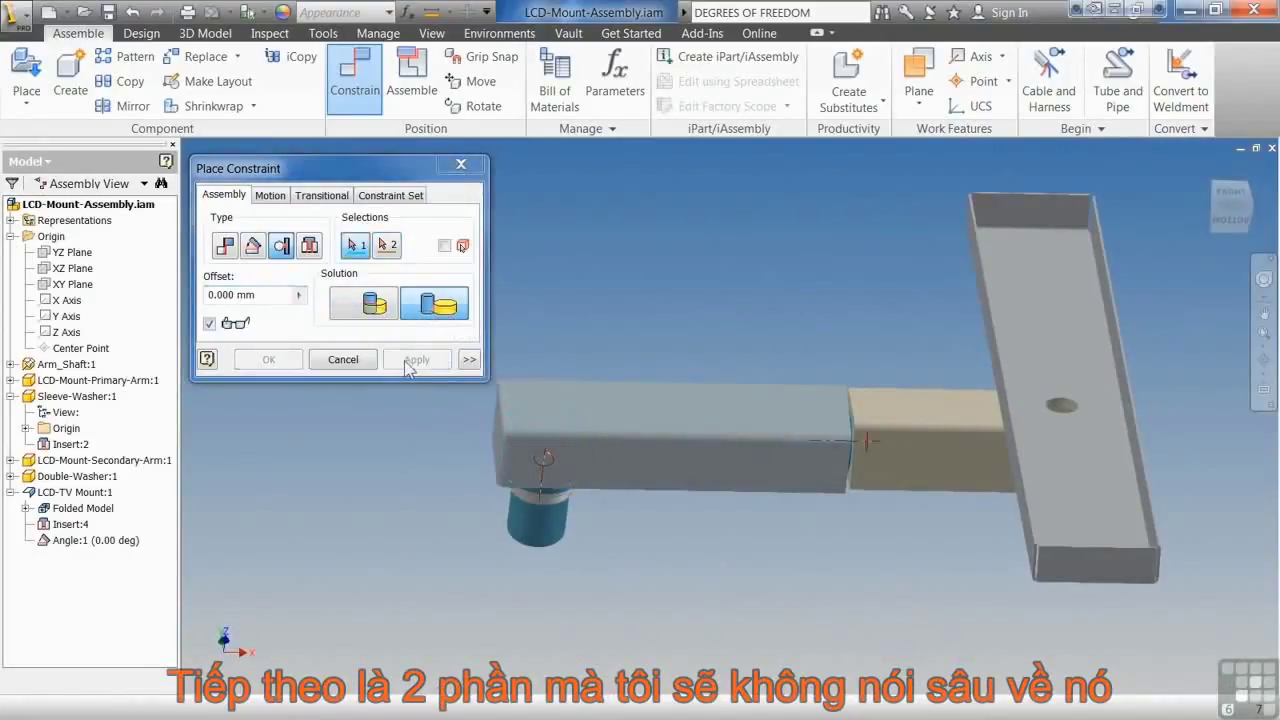
Review the Motion, Transitional and Constraint Set options, plus the Insert, Angle and Mate constraint types, without placing another constraint
{"action": "left_click", "coordinate": [271, 196]}
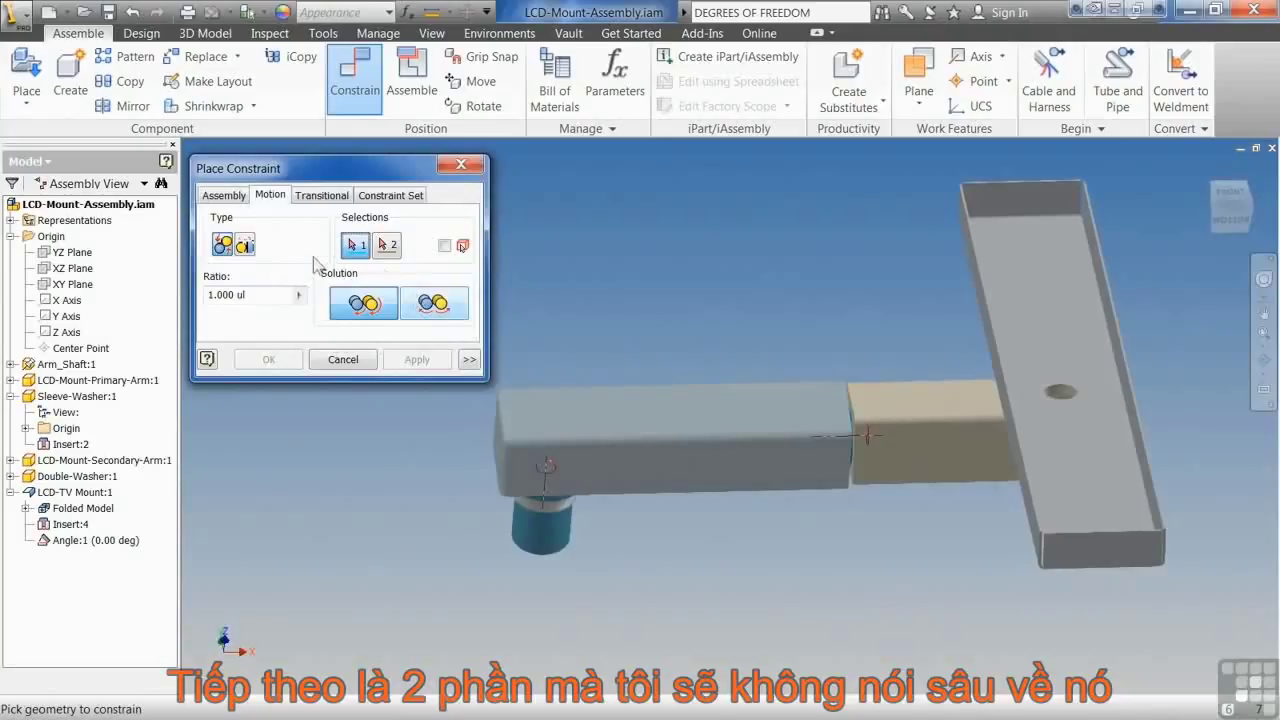
{"action": "left_click", "coordinate": [308, 197]}
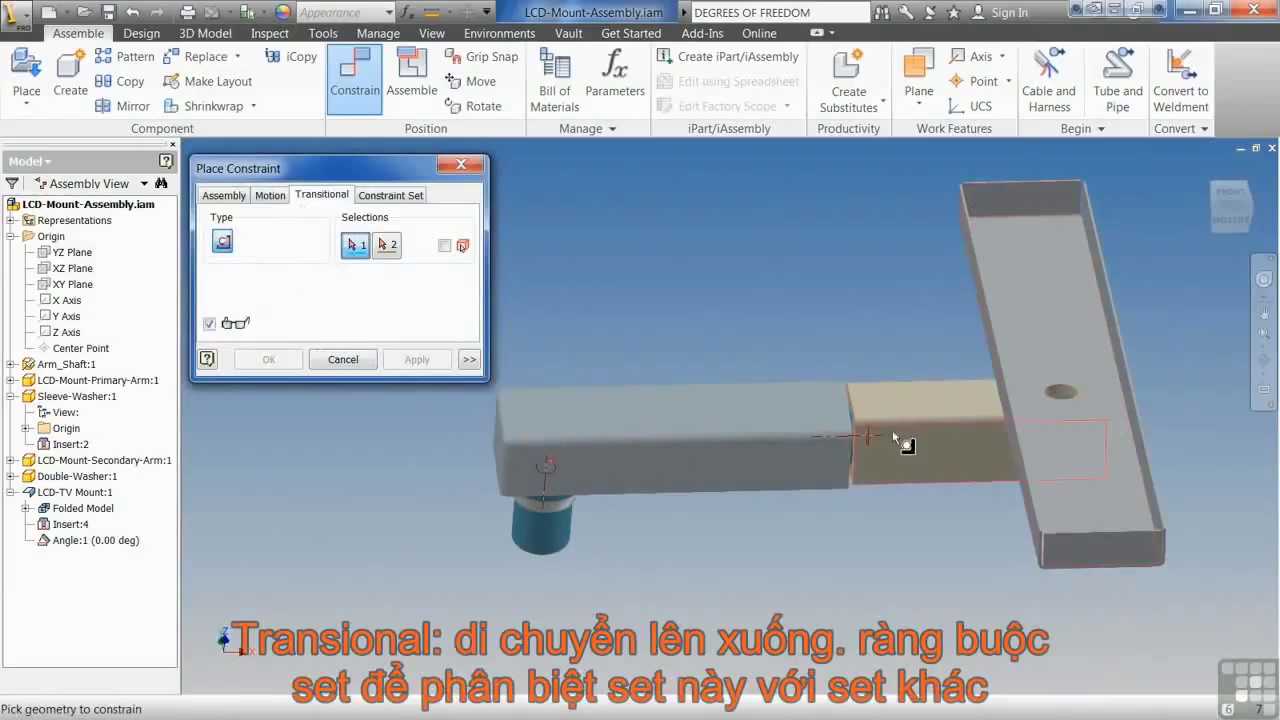
{"action": "left_click", "coordinate": [392, 198]}
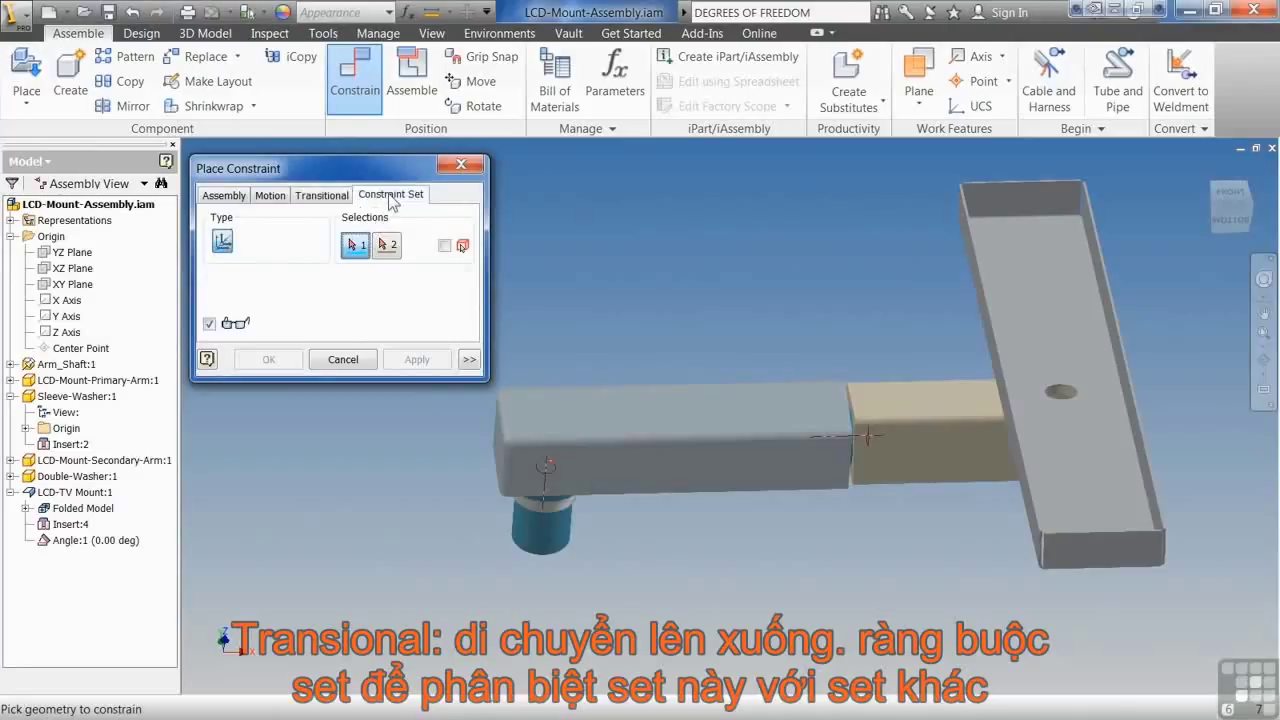
{"action": "left_click", "coordinate": [222, 195]}
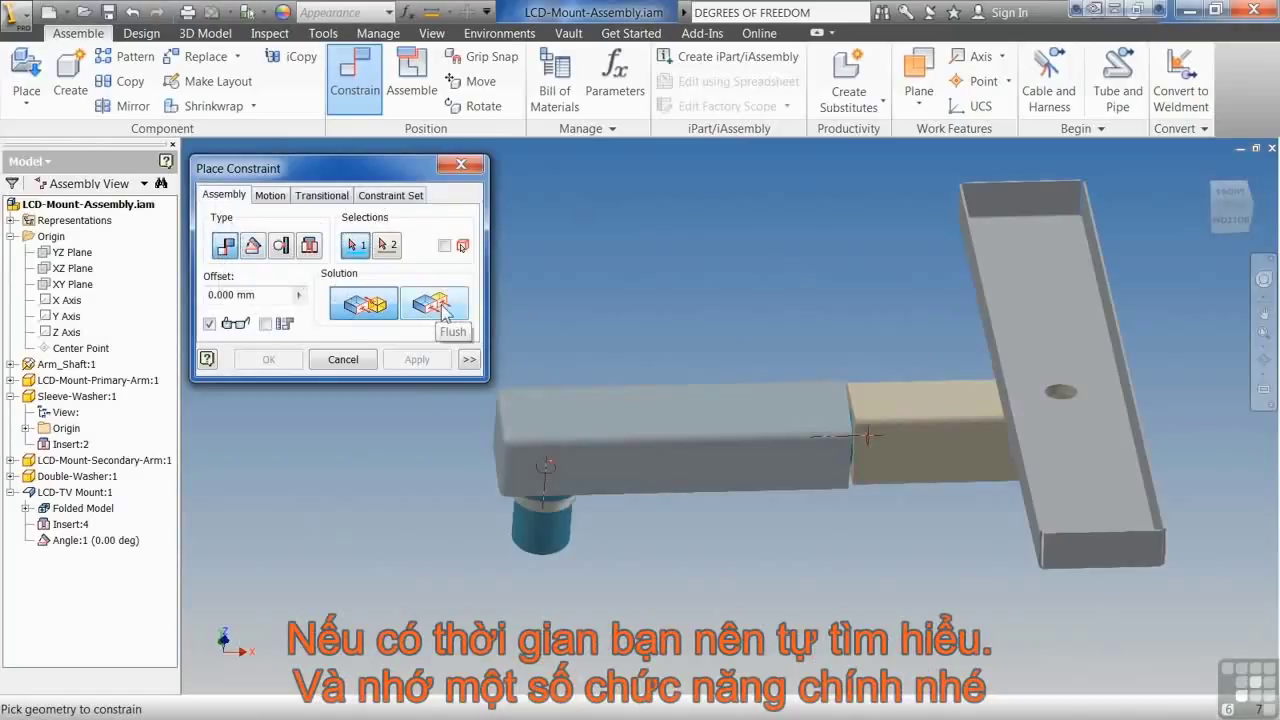
{"action": "left_click", "coordinate": [311, 246]}
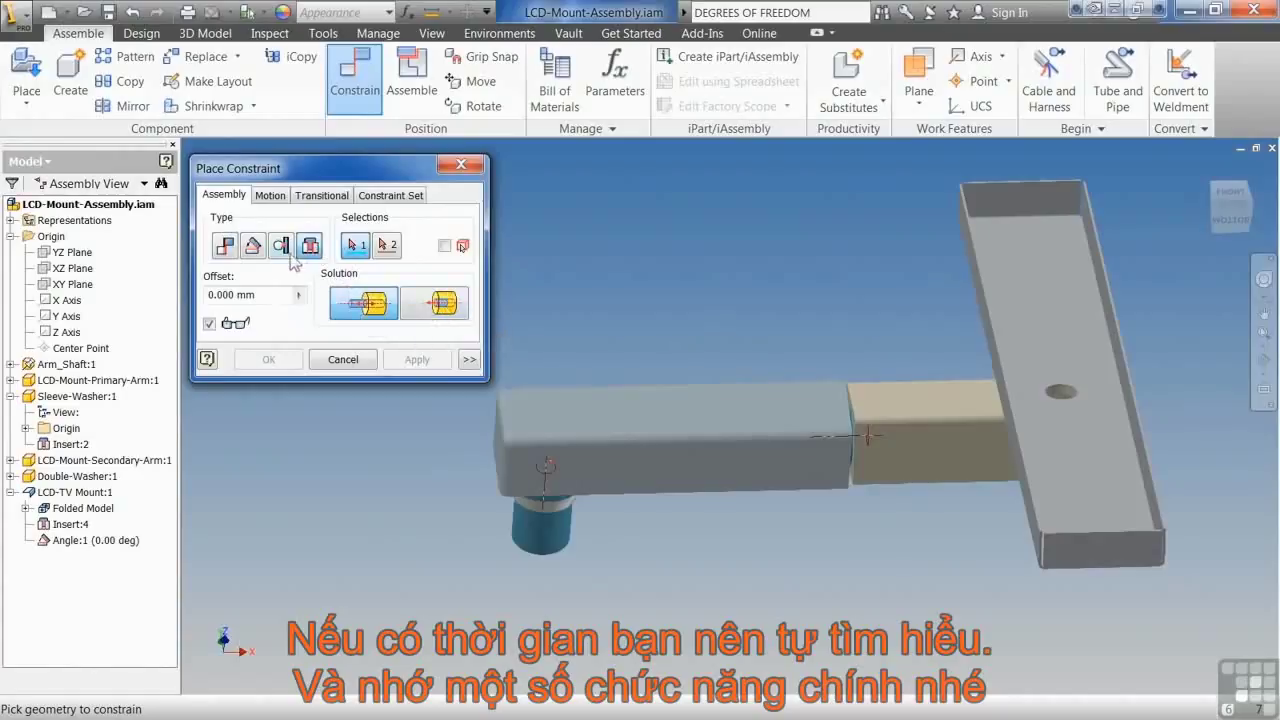
{"action": "left_click", "coordinate": [253, 246]}
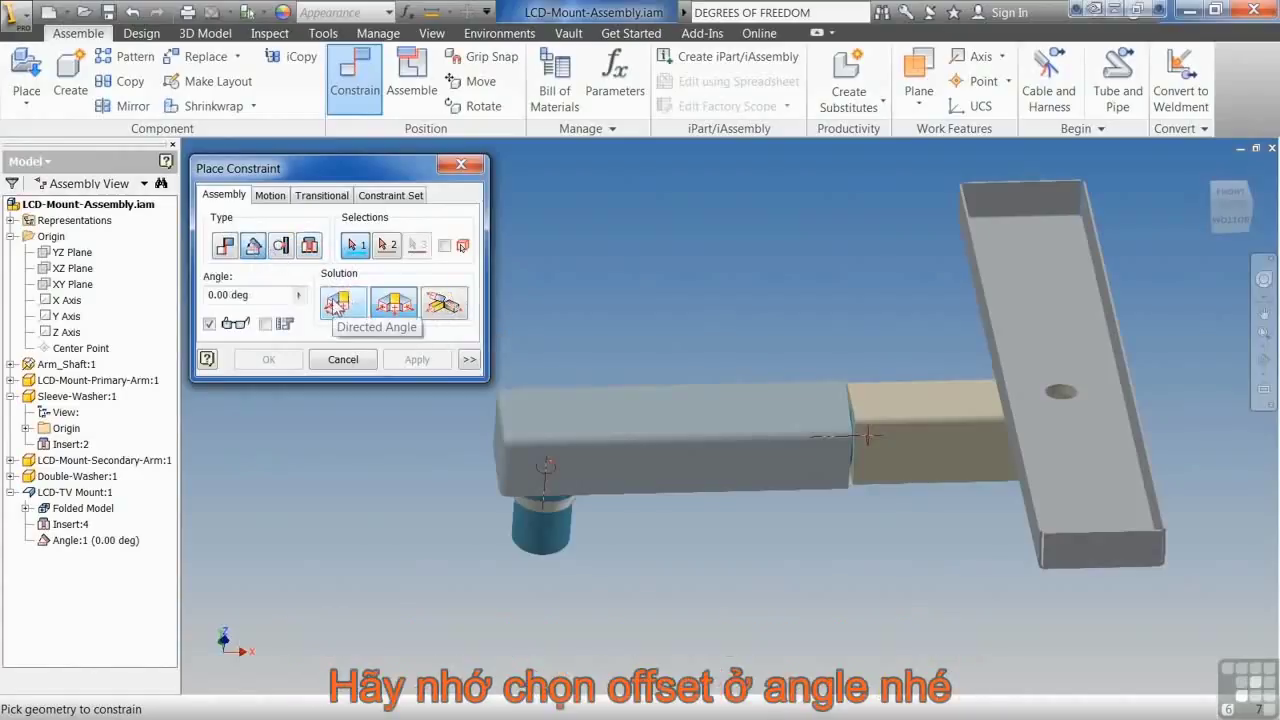
{"action": "left_click", "coordinate": [225, 246]}
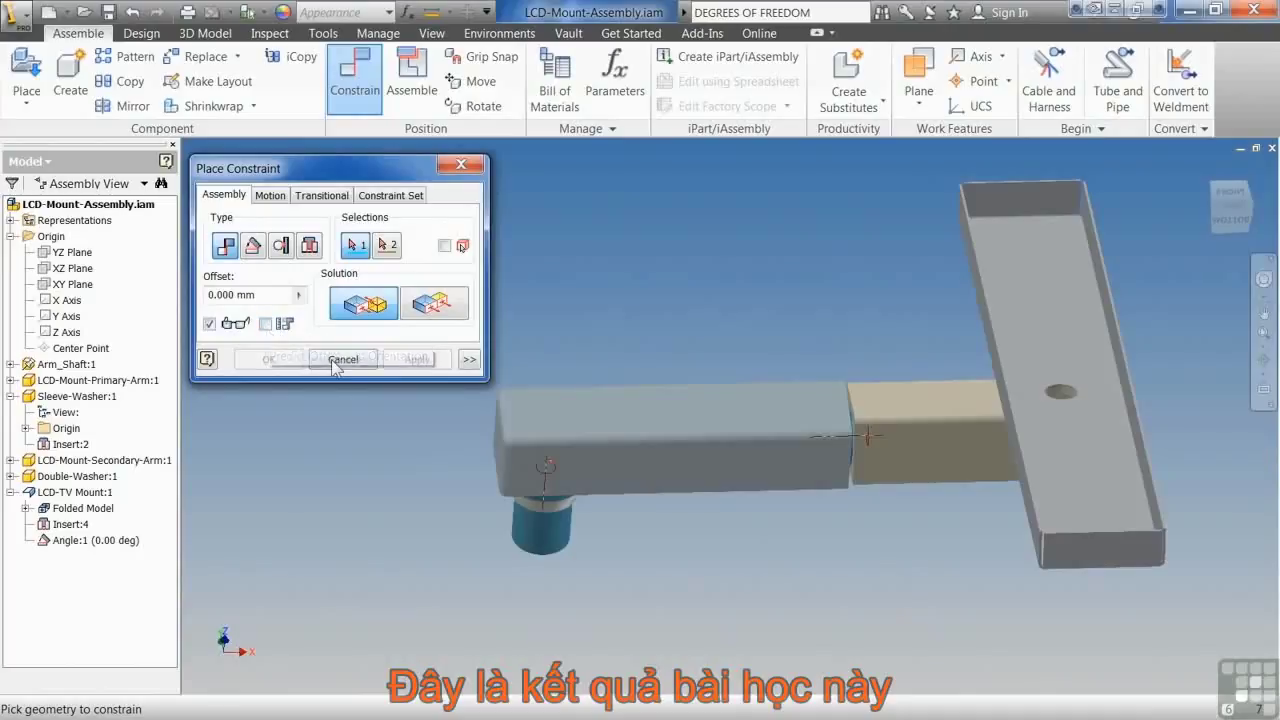
{"action": "left_click", "coordinate": [343, 357]}
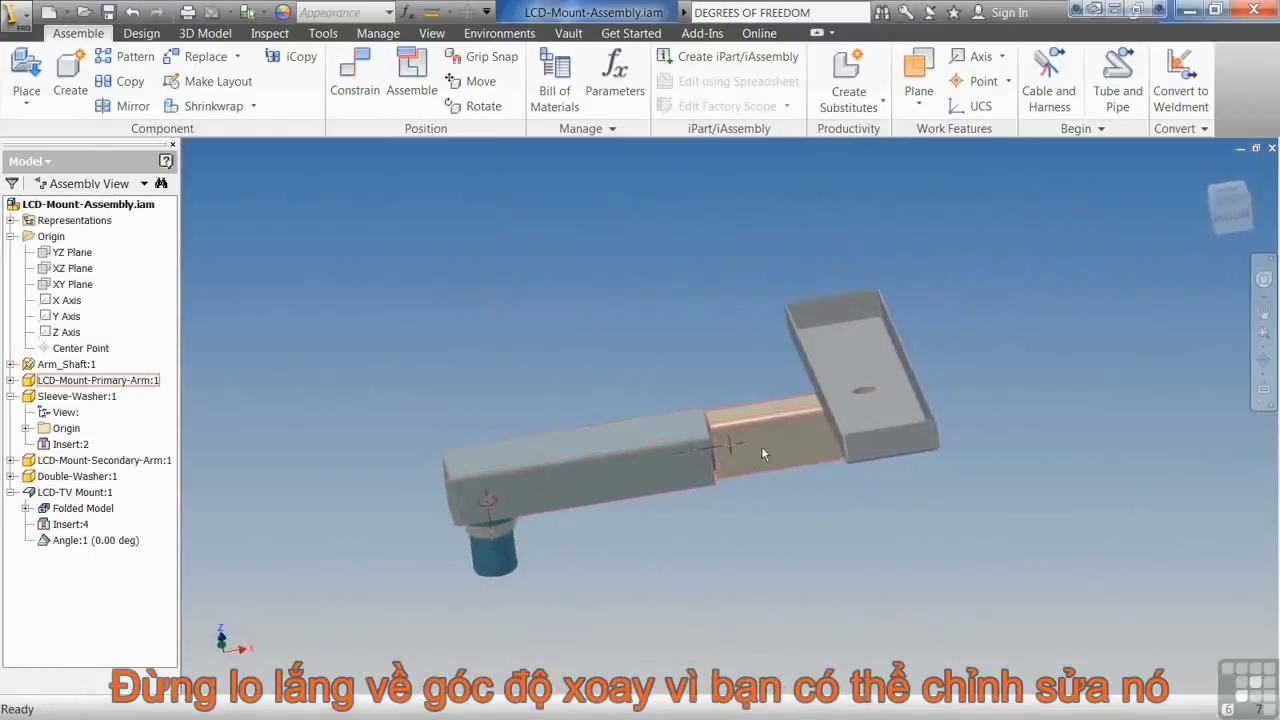
Test the remaining freedom of the secondary arm, the primary arm and the sleeve washer on the shaft by moving them
{"action": "left_click", "coordinate": [769, 454]}
{"action": "left_click", "coordinate": [613, 476]}
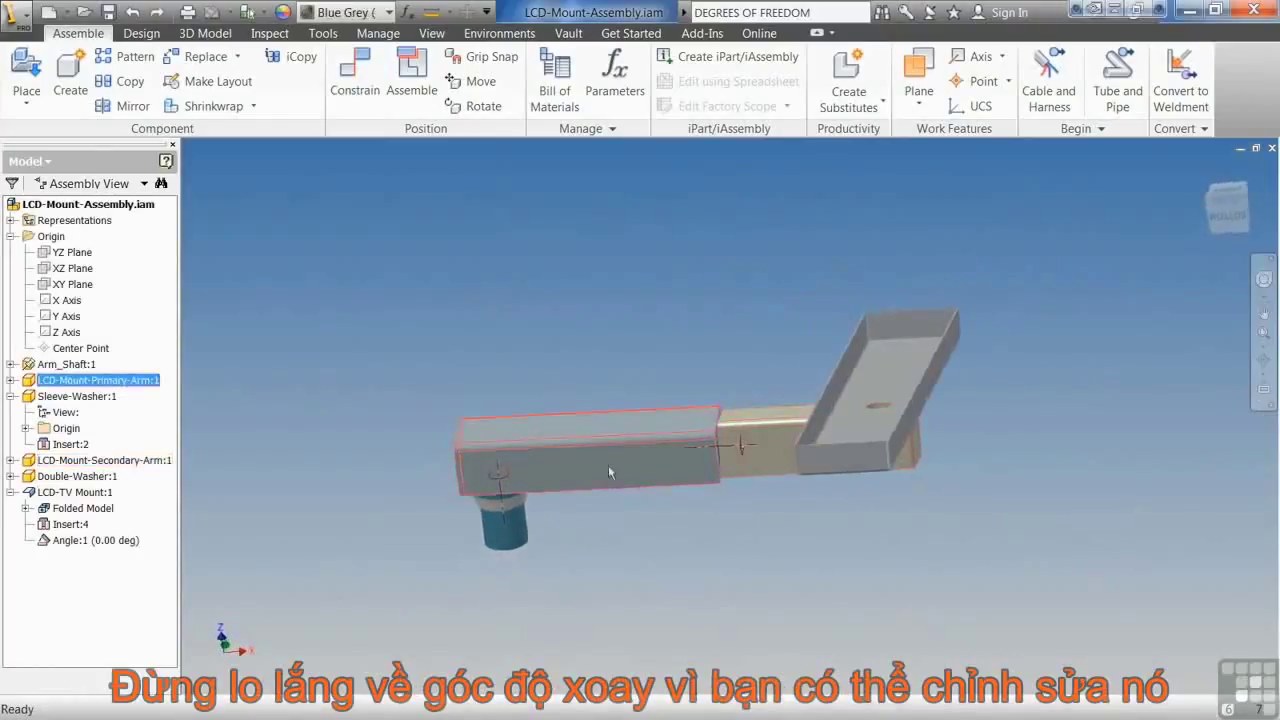
{"action": "middle_click_drag", "start_coordinate": [496, 521], "coordinate": [585, 485], "text": "shift"}
{"action": "scroll", "coordinate": [602, 493], "scroll_direction": "down", "scroll_amount": 5}
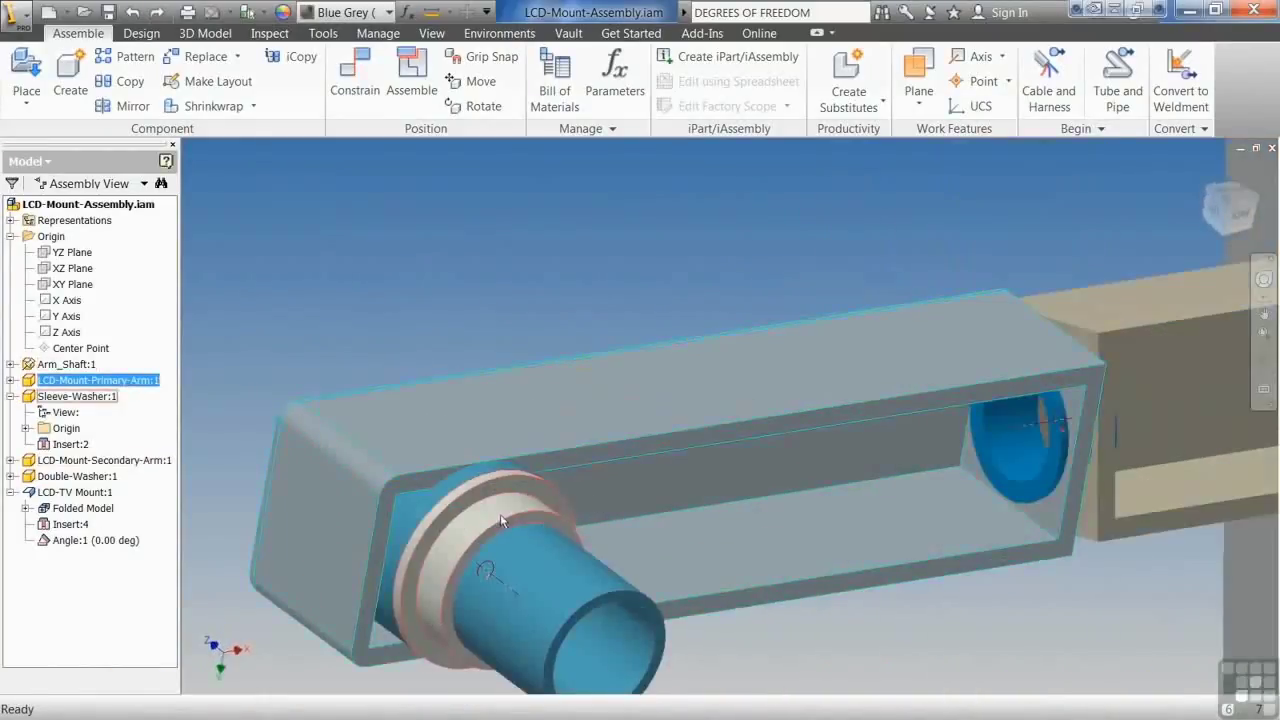
{"action": "left_click", "coordinate": [453, 544]}
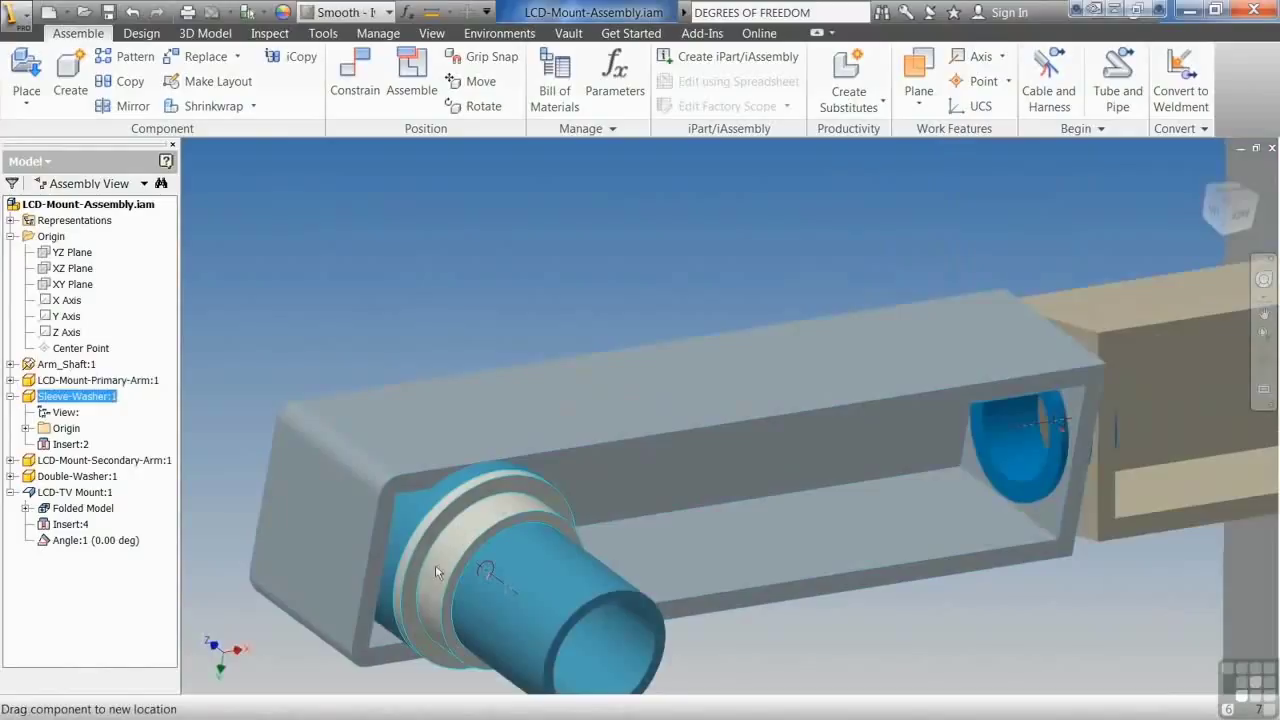
Rotate the double washer about its axis inside the secondary arm's end hole
{"action": "middle_click_drag", "start_coordinate": [473, 599], "coordinate": [714, 429], "text": "shift"}
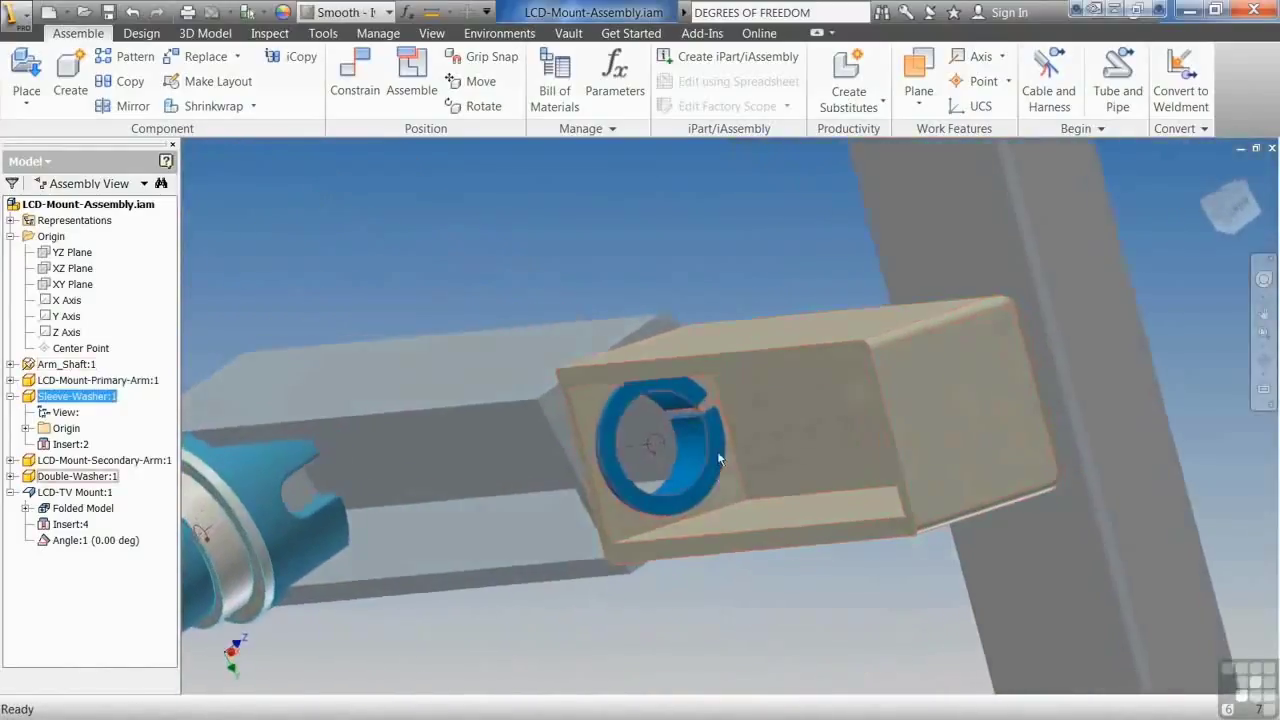
{"action": "left_click", "coordinate": [656, 521]}
{"action": "left_click_drag", "start_coordinate": [655, 397], "coordinate": [628, 492]}
{"action": "left_click_drag", "start_coordinate": [622, 428], "coordinate": [614, 477]}
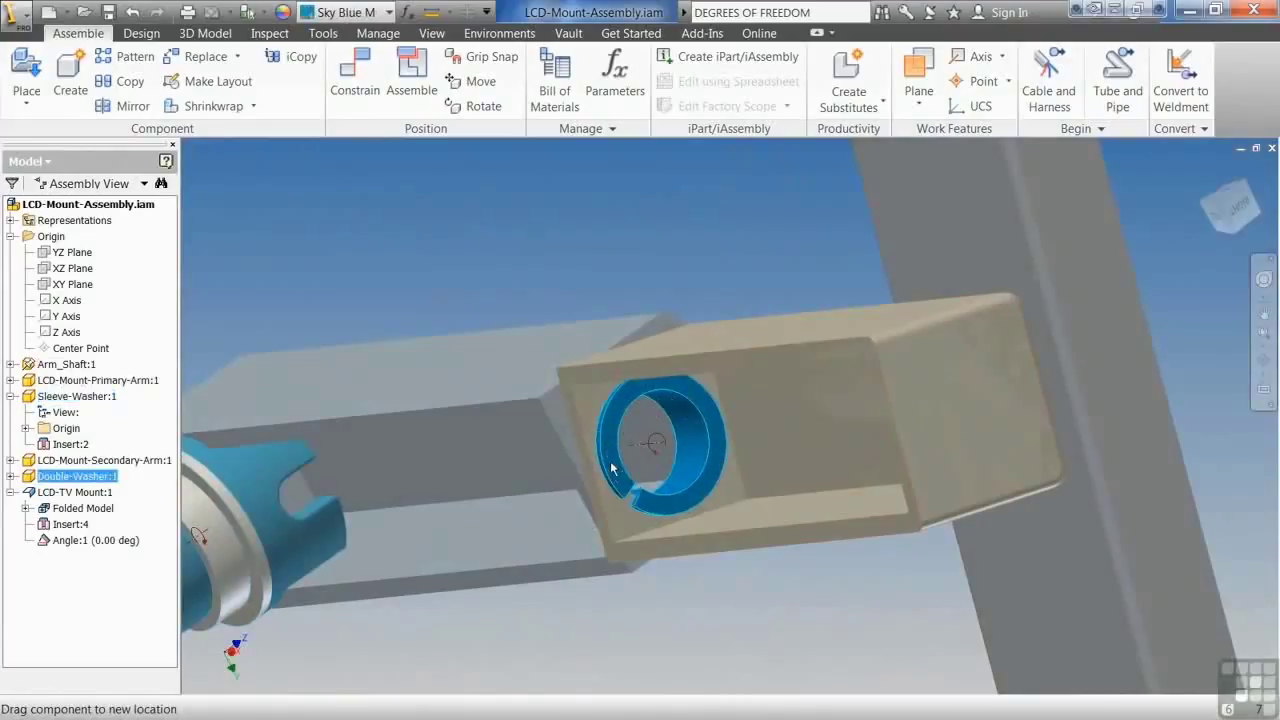
Delete the 0-degree angle constraint from the LCD-TV mount and swivel the mount on the secondary arm
{"action": "middle_click_drag", "start_coordinate": [628, 414], "coordinate": [648, 584], "text": "shift"}
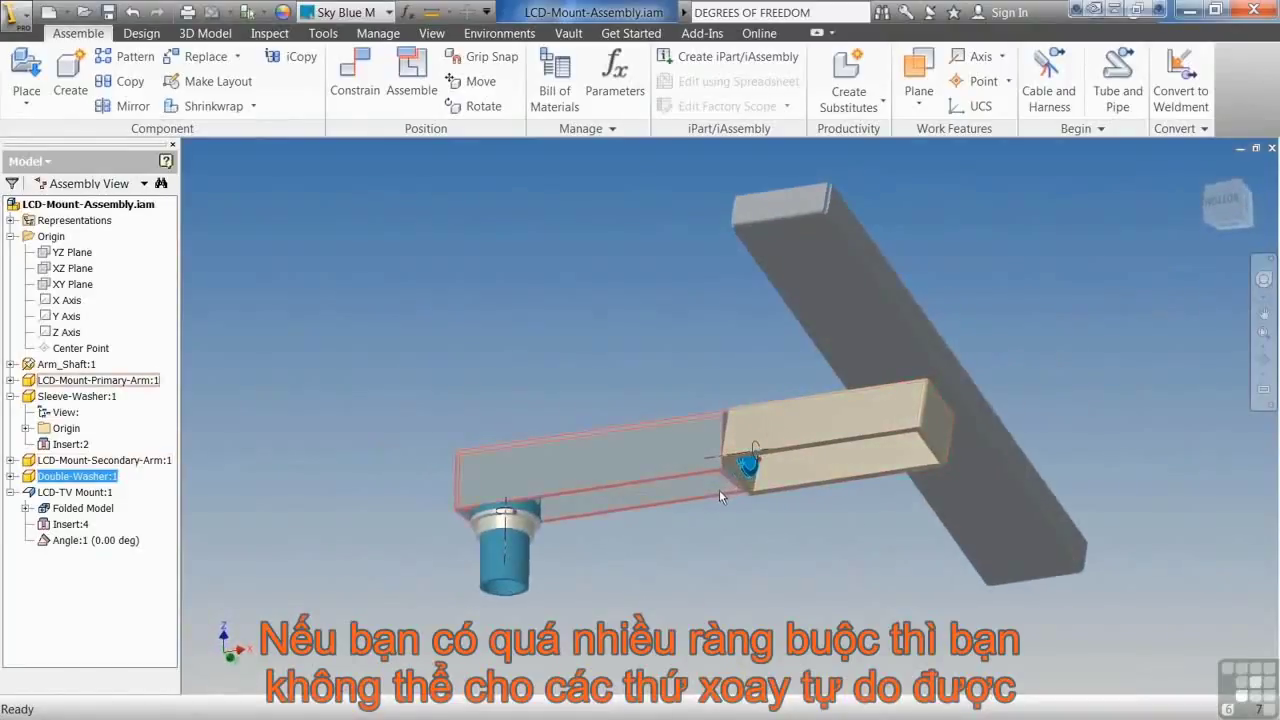
{"action": "middle_click_drag", "start_coordinate": [730, 487], "coordinate": [850, 430], "text": "shift"}
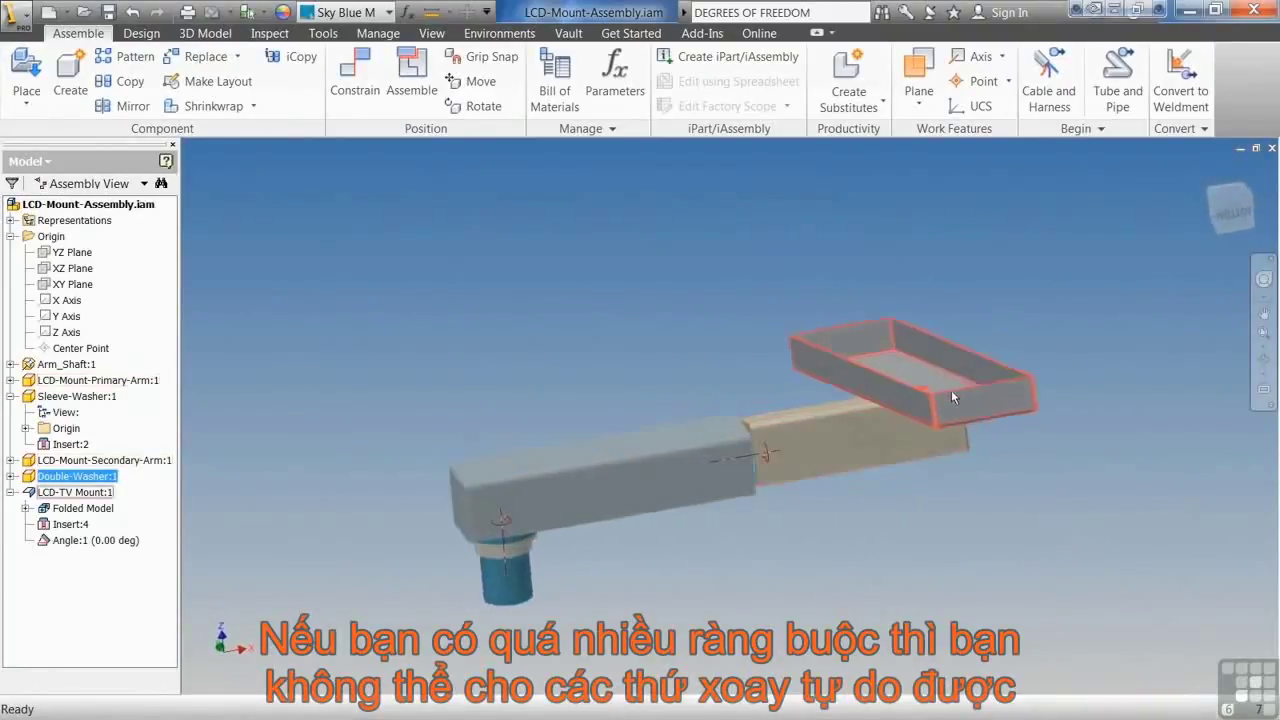
{"action": "left_click", "coordinate": [951, 382]}
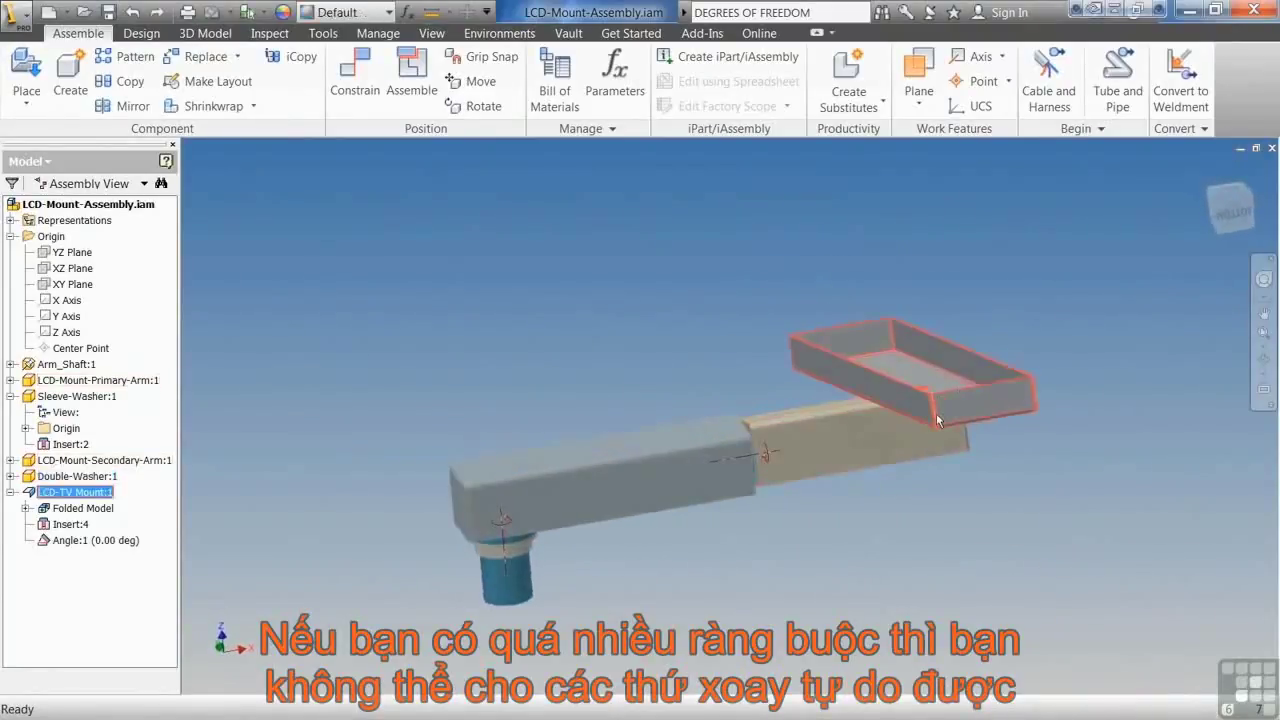
{"action": "right_click", "coordinate": [103, 540]}
{"action": "left_click", "coordinate": [130, 555]}
{"action": "left_click_drag", "start_coordinate": [941, 436], "coordinate": [955, 487]}
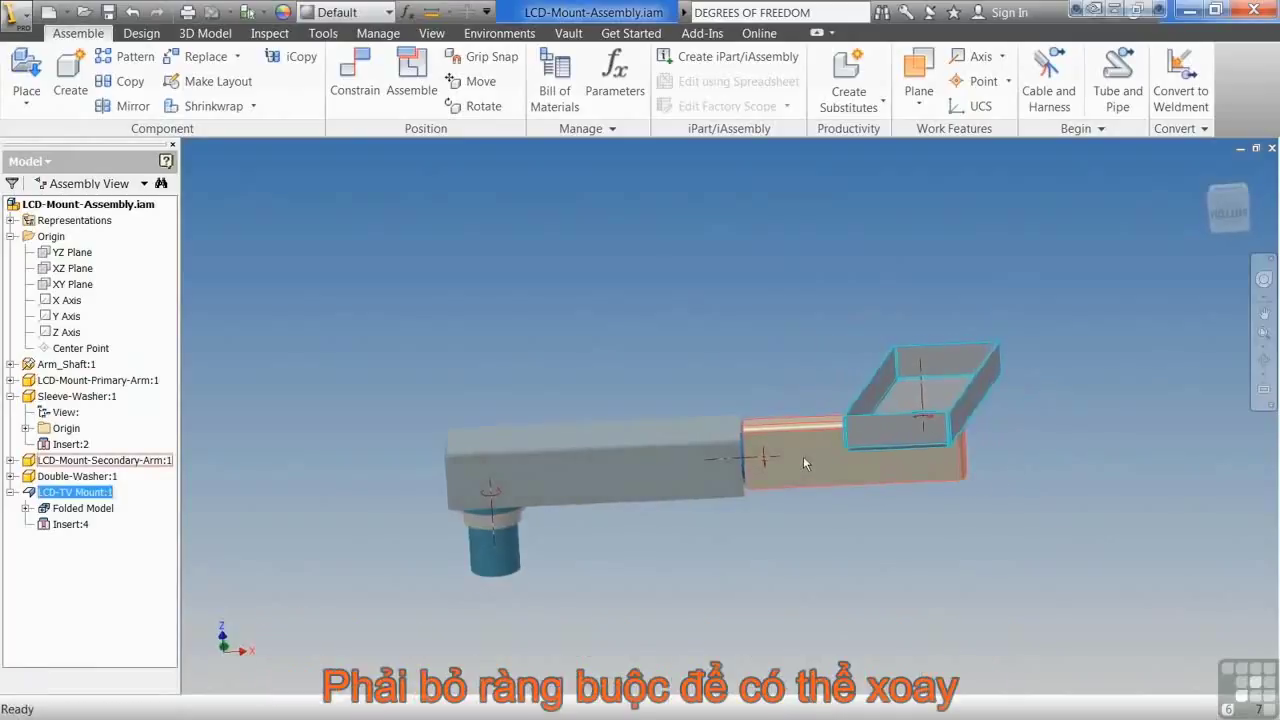
Delete the 15-degree angle constraint from the secondary arm
{"action": "left_click", "coordinate": [803, 456]}
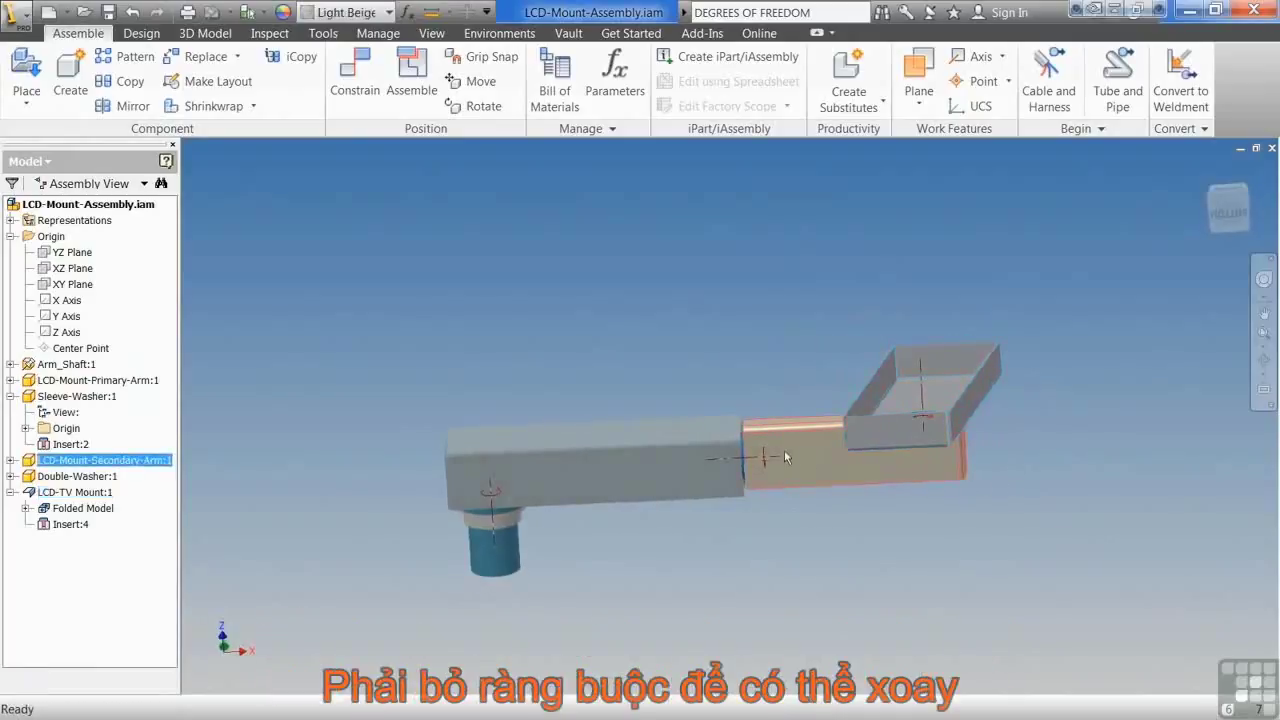
{"action": "left_click", "coordinate": [11, 461]}
{"action": "left_click", "coordinate": [74, 540]}
{"action": "right_click", "coordinate": [74, 540]}
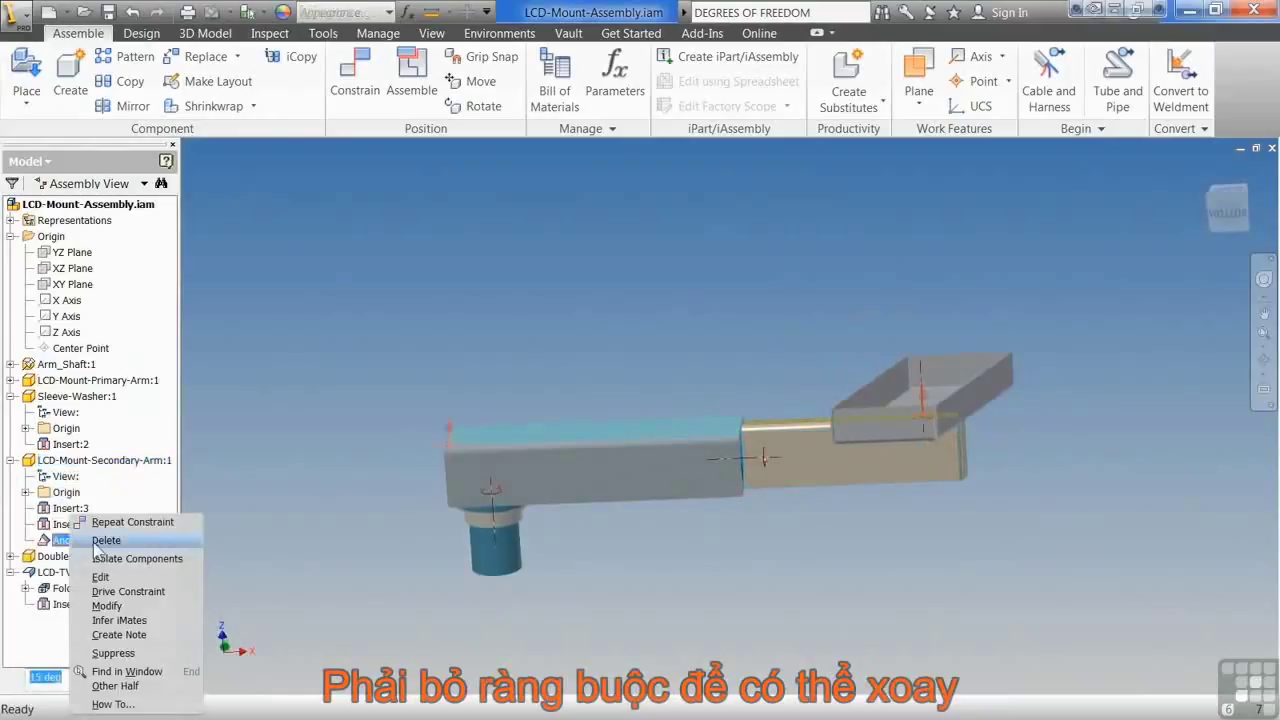
{"action": "left_click", "coordinate": [100, 548]}
Rotate the secondary arm and the LCD-TV mount to several orientations to demonstrate their freed rotation
{"action": "left_click_drag", "start_coordinate": [855, 432], "coordinate": [850, 142]}
{"action": "middle_click_drag", "start_coordinate": [845, 350], "coordinate": [798, 291], "text": "shift"}
{"action": "left_click_drag", "start_coordinate": [798, 292], "coordinate": [746, 473]}
{"action": "middle_click_drag", "start_coordinate": [746, 473], "coordinate": [652, 528], "text": "shift"}
{"action": "left_click_drag", "start_coordinate": [577, 451], "coordinate": [664, 376]}
{"action": "middle_click_drag", "start_coordinate": [626, 395], "coordinate": [680, 379], "text": "shift"}
{"action": "left_click_drag", "start_coordinate": [469, 296], "coordinate": [662, 394]}
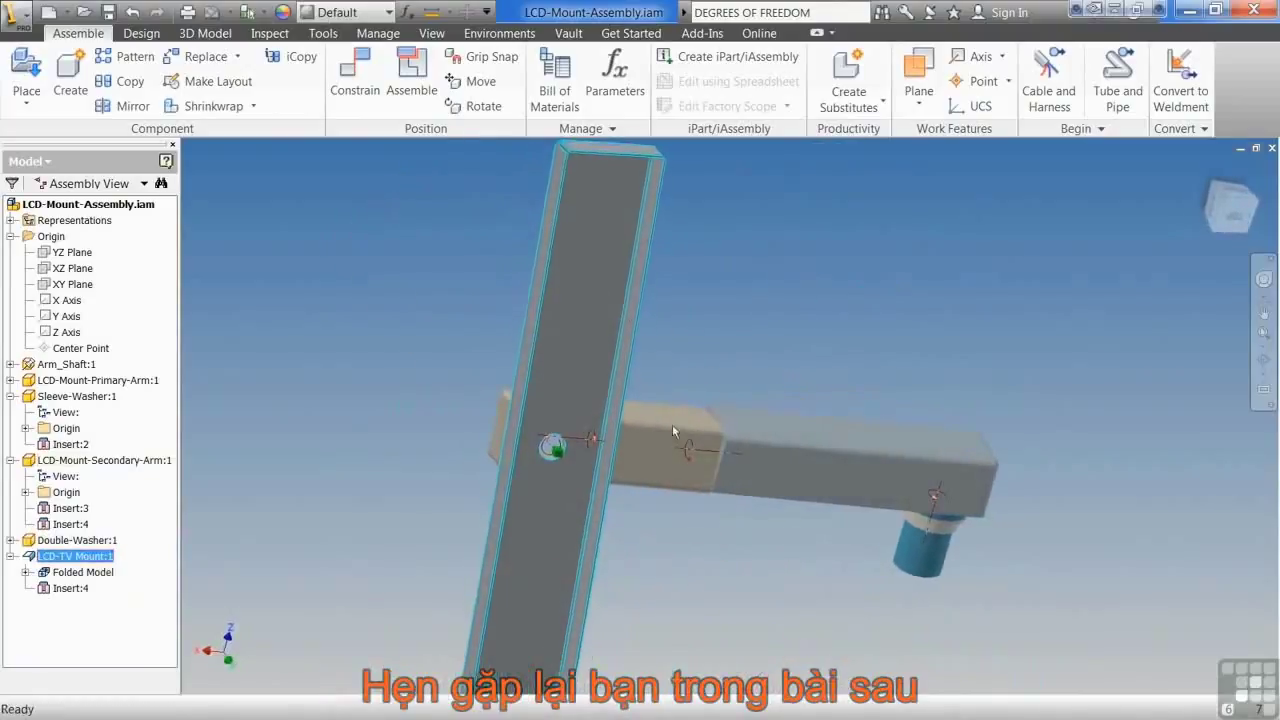
{"action": "left_click_drag", "start_coordinate": [711, 435], "coordinate": [684, 338]}
{"action": "middle_click_drag", "start_coordinate": [684, 338], "coordinate": [623, 413], "text": "shift"}
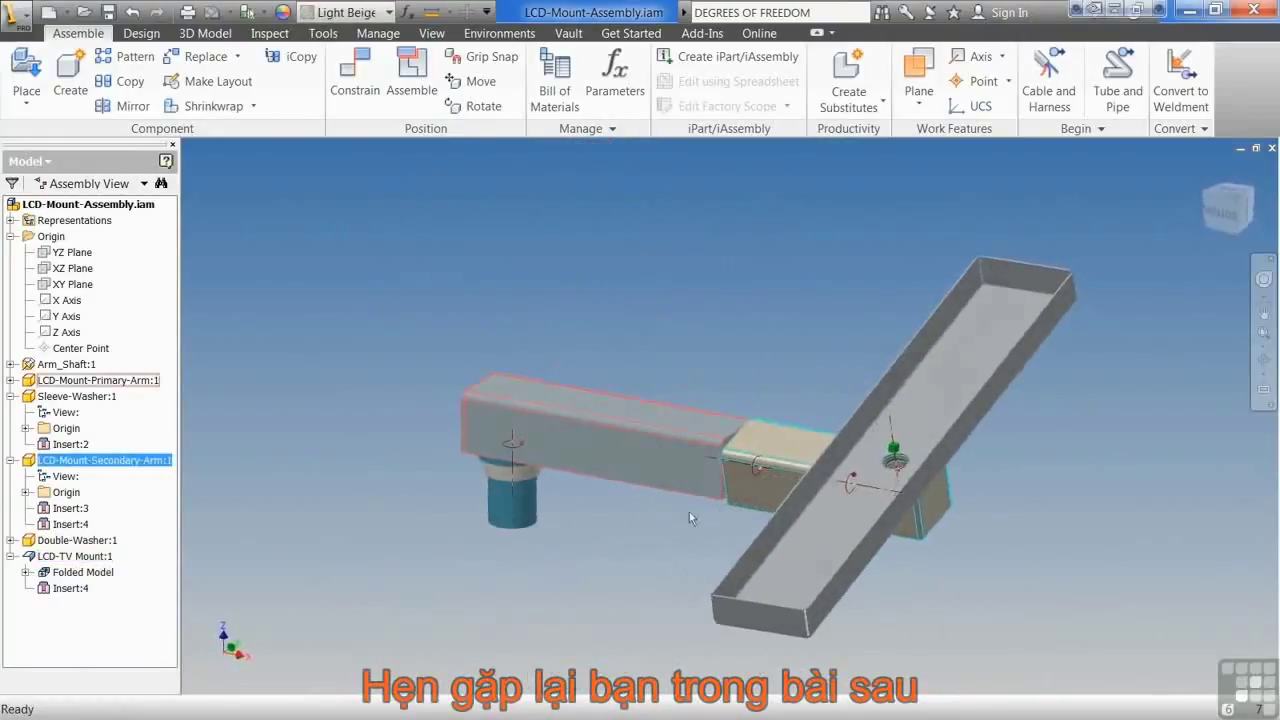
{"action": "scroll", "coordinate": [588, 590], "scroll_direction": "up", "scroll_amount": 3}
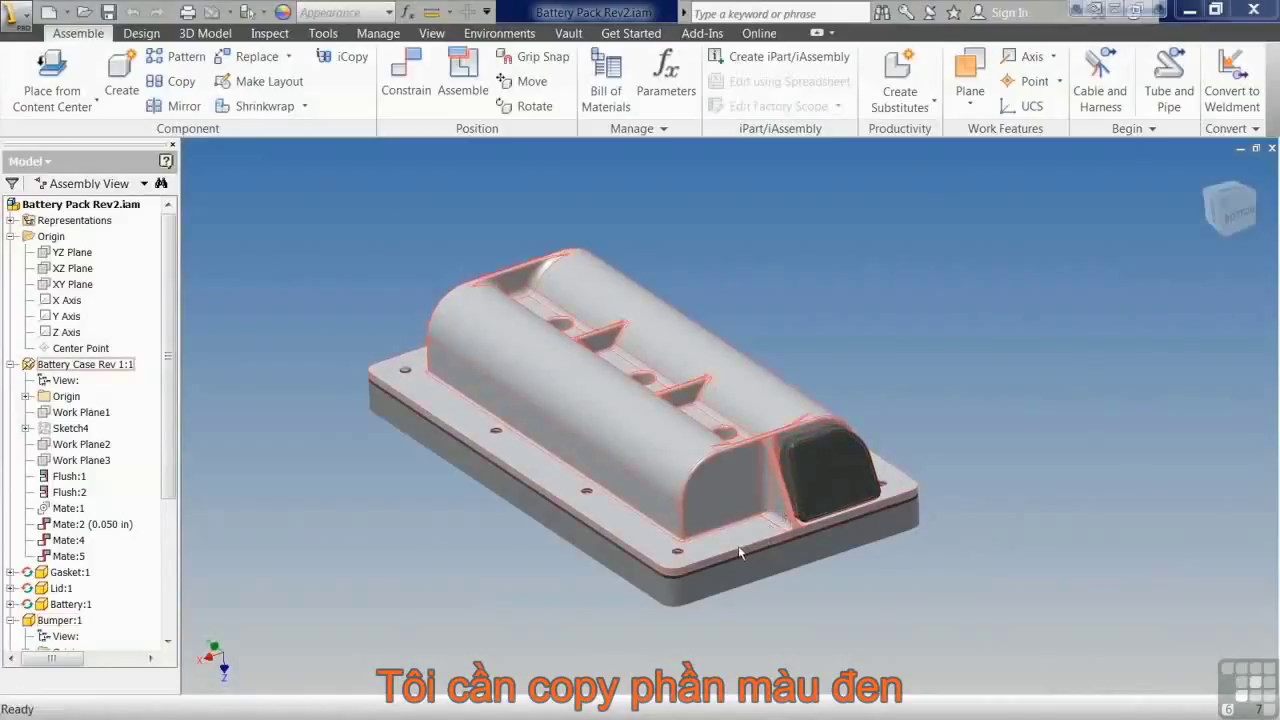
Set up a component mirror of Bumper:1 about the assembly's YZ Plane
{"action": "left_click", "coordinate": [182, 106]}
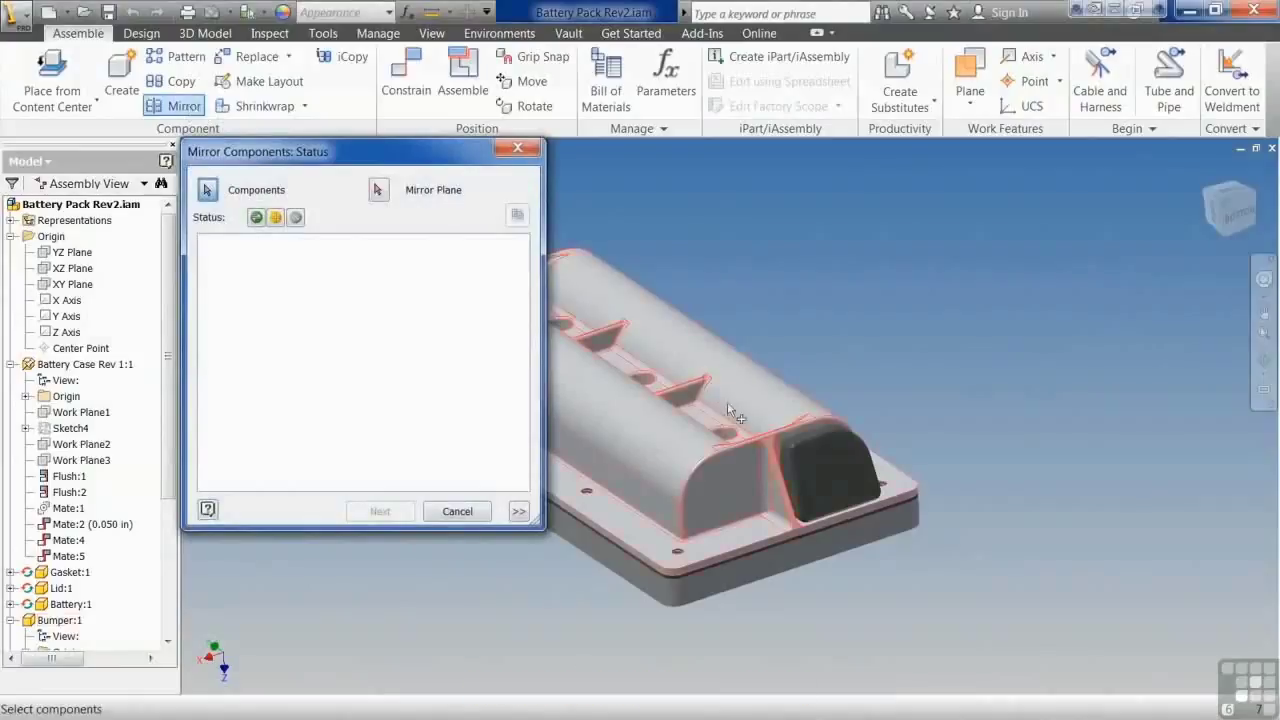
{"action": "left_click", "coordinate": [788, 466]}
{"action": "middle_click_drag", "start_coordinate": [738, 534], "coordinate": [683, 555], "text": "shift"}
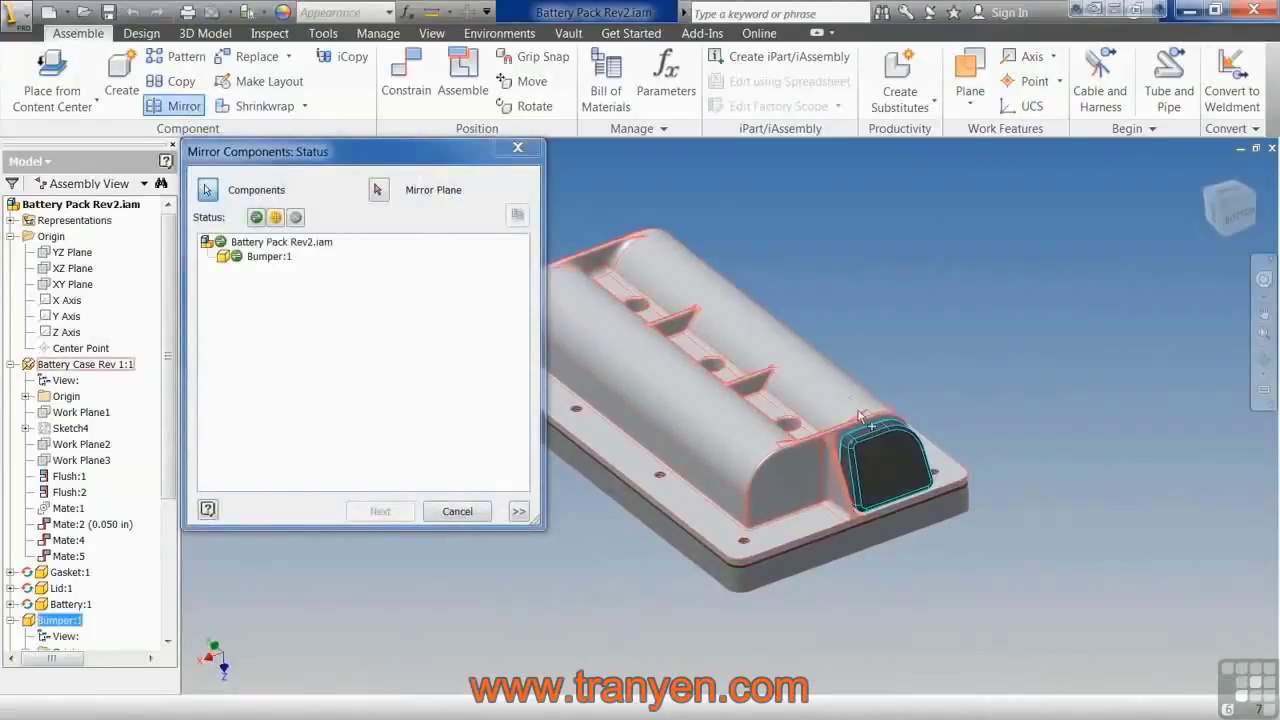
{"action": "scroll", "coordinate": [911, 465], "scroll_direction": "up", "scroll_amount": 2}
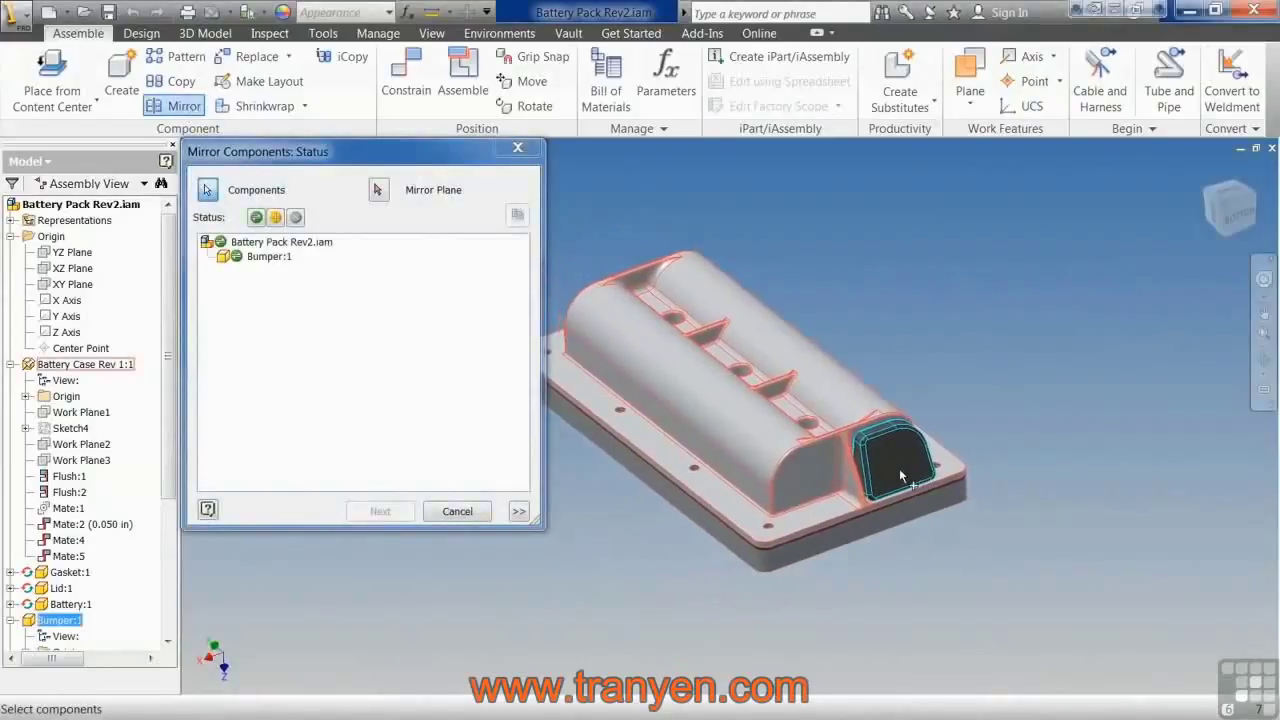
{"action": "left_click", "coordinate": [379, 191]}
{"action": "left_click", "coordinate": [70, 253]}
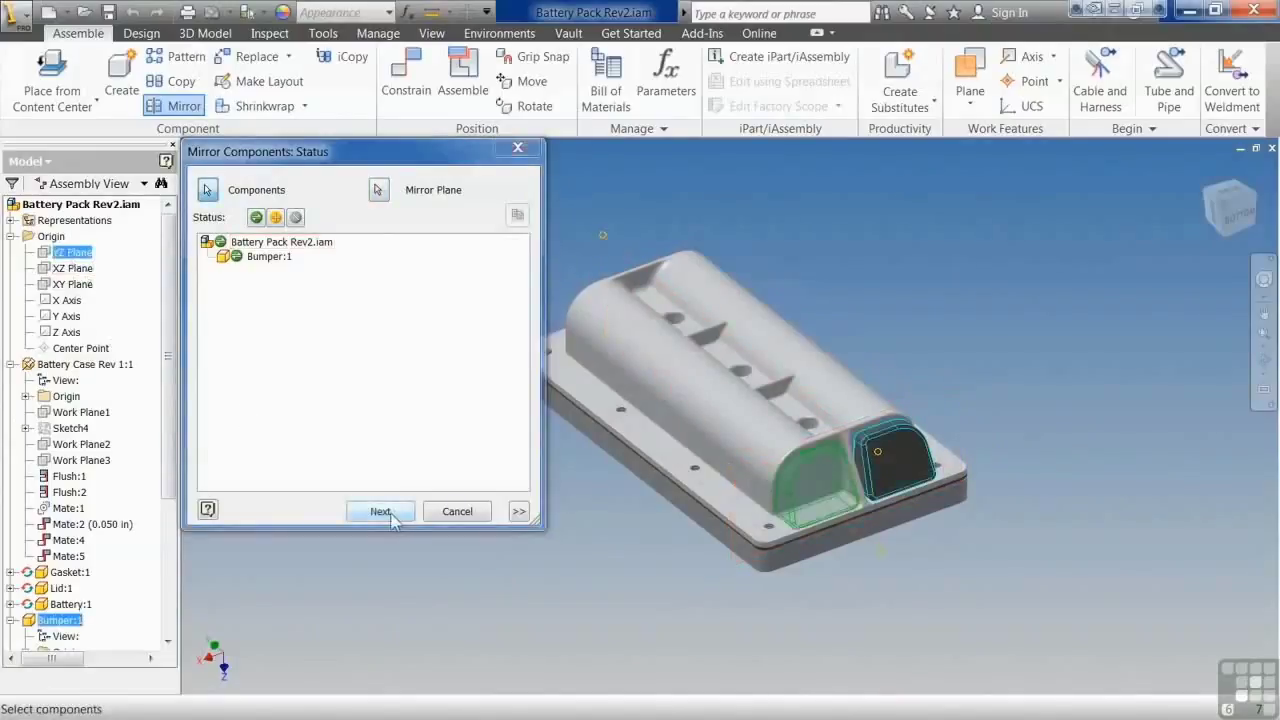
Expand the mirror options and toggle the Mirrored component preview off and back on
{"action": "left_click", "coordinate": [519, 512]}
{"action": "left_click", "coordinate": [519, 512]}
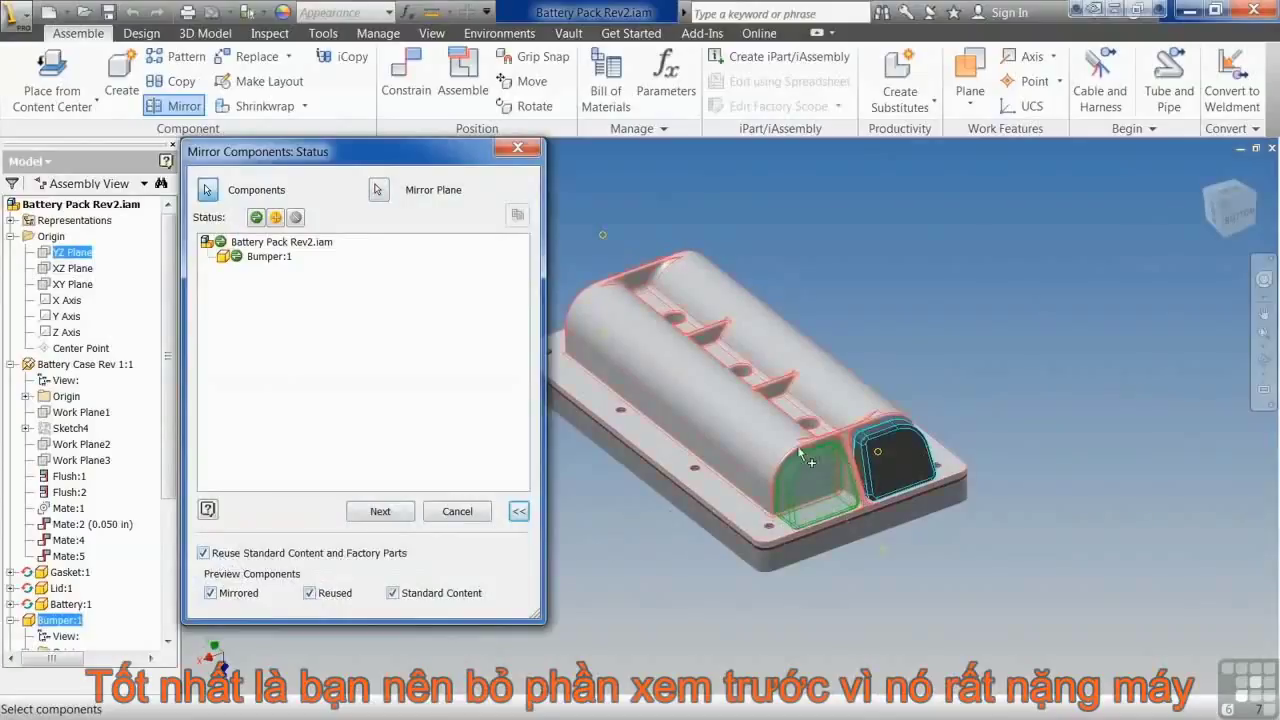
{"action": "left_click", "coordinate": [210, 593]}
{"action": "left_click", "coordinate": [210, 593]}
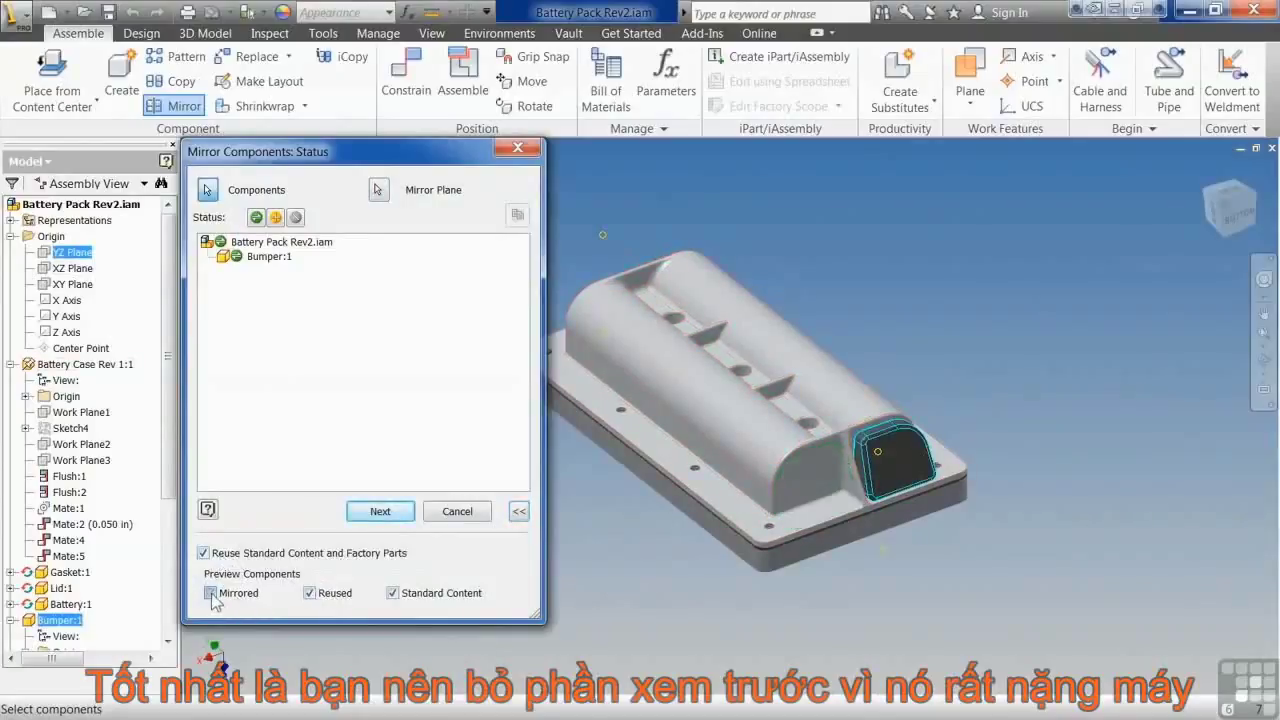
{"action": "left_click", "coordinate": [310, 593]}
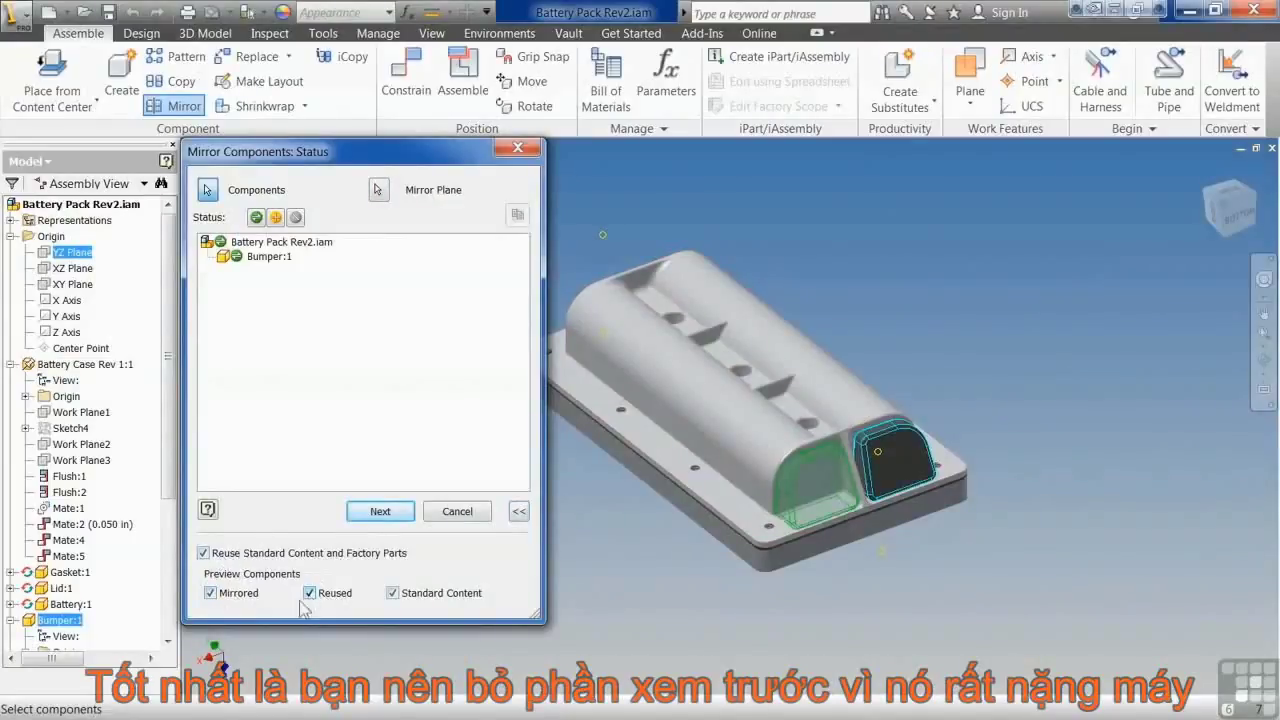
{"action": "left_click", "coordinate": [210, 593]}
{"action": "left_click", "coordinate": [210, 593]}
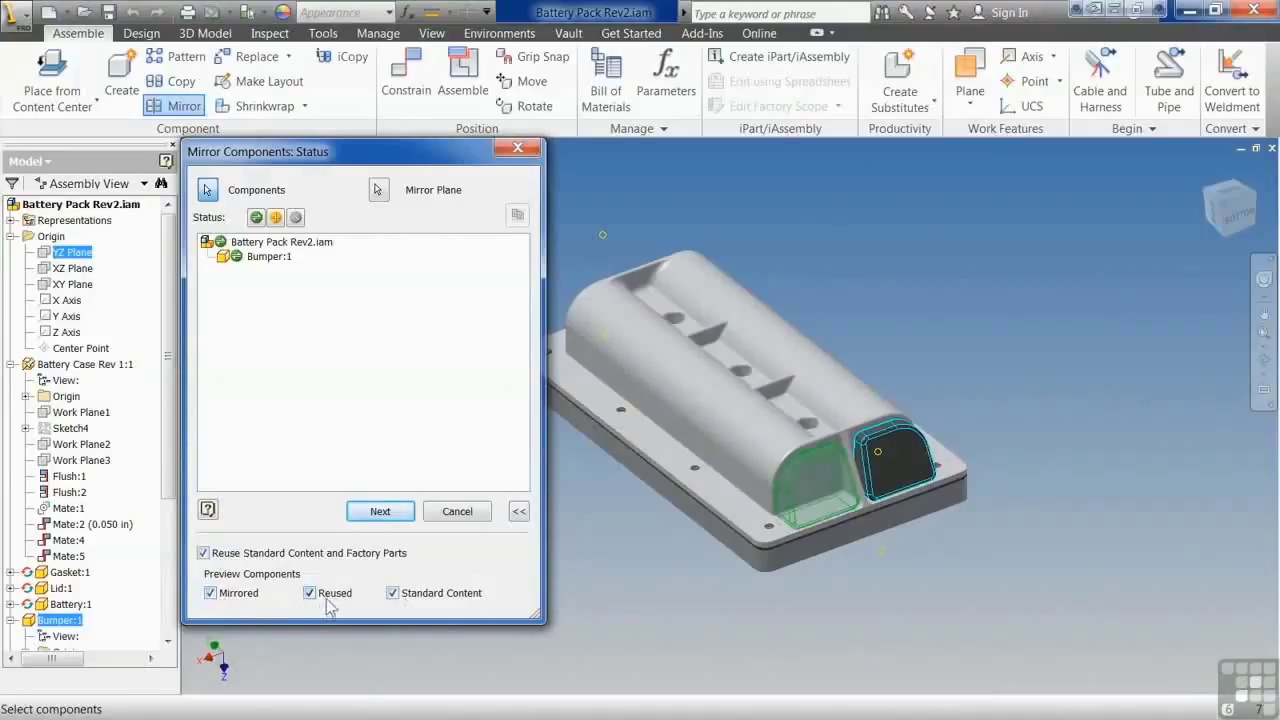
Proceed to the mirror file names and open the bumper's new file name for editing
{"action": "left_click", "coordinate": [399, 511]}
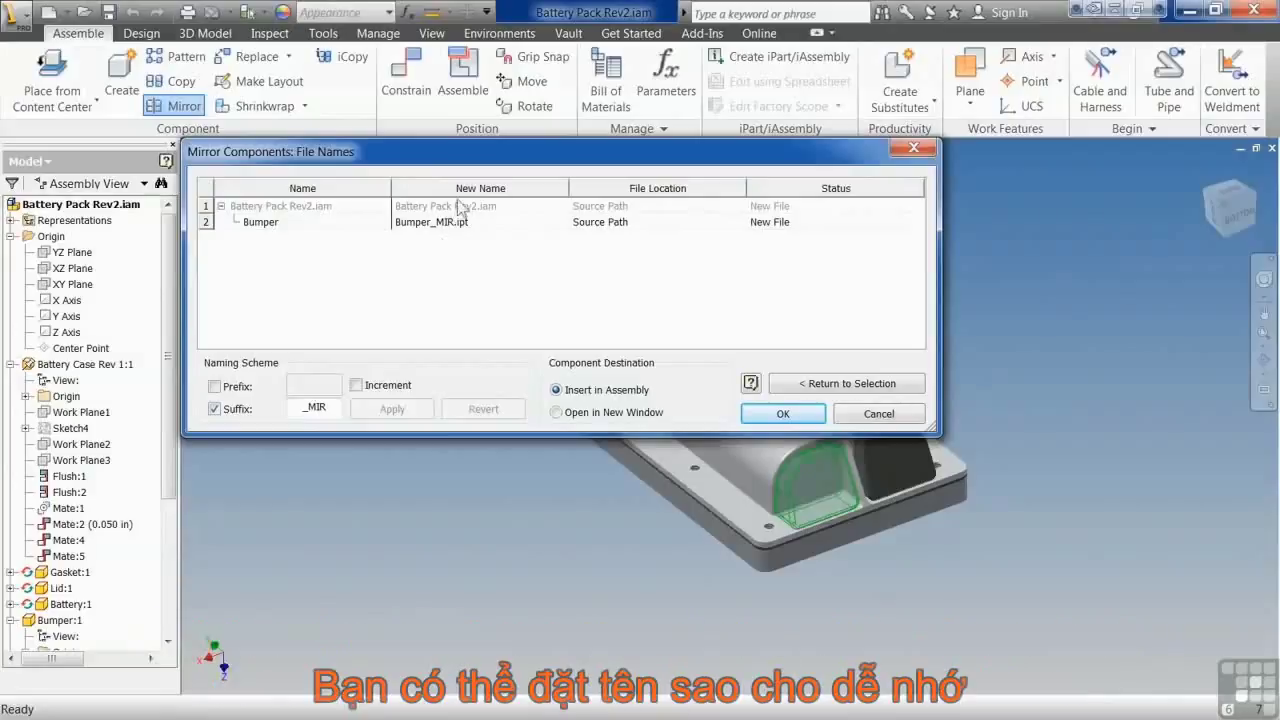
{"action": "left_click", "coordinate": [453, 222]}
{"action": "double_click", "coordinate": [454, 222]}
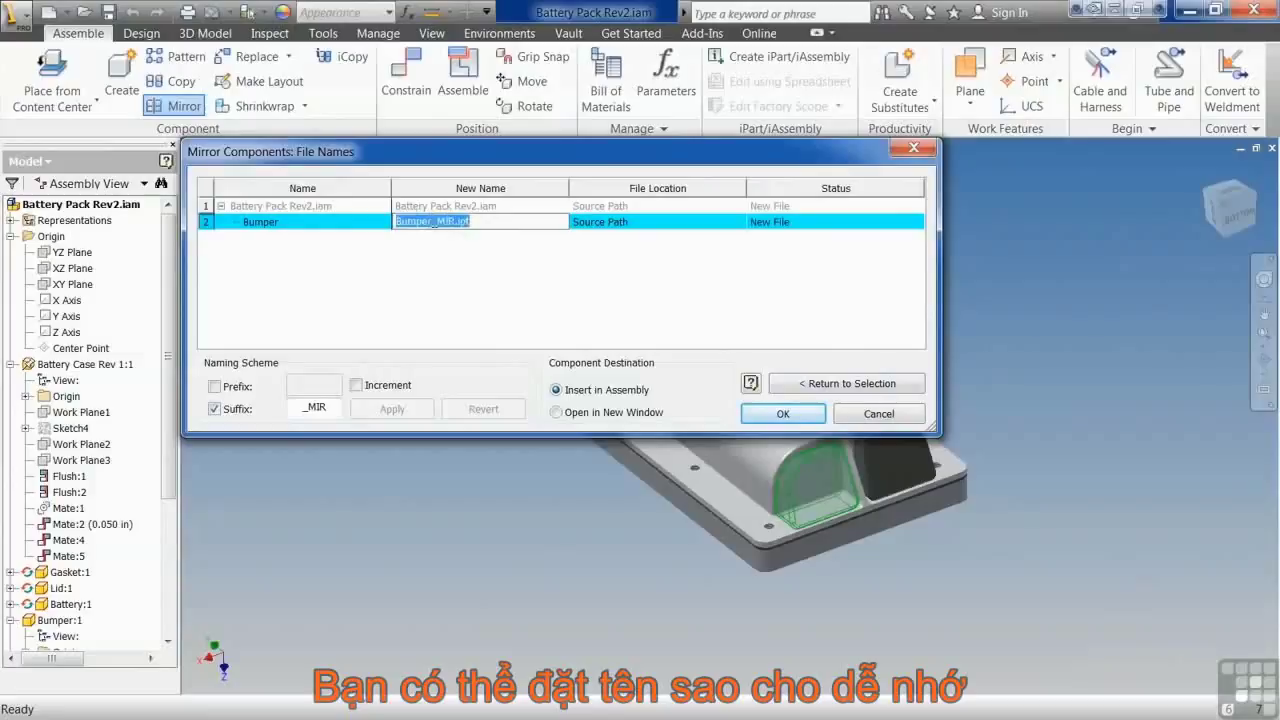
Try the naming scheme on the mirrored bumper without the _MIR suffix, first plain and again with Increment on
{"action": "left_click", "coordinate": [214, 409]}
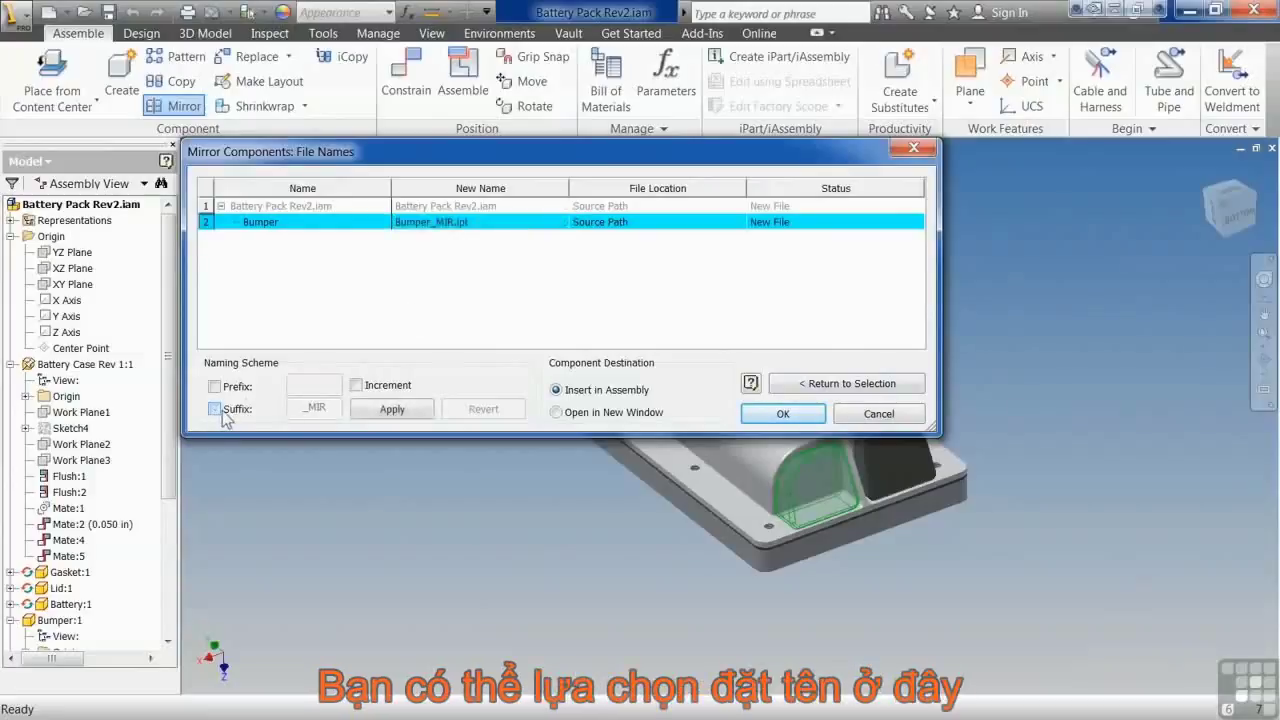
{"action": "left_click", "coordinate": [366, 410]}
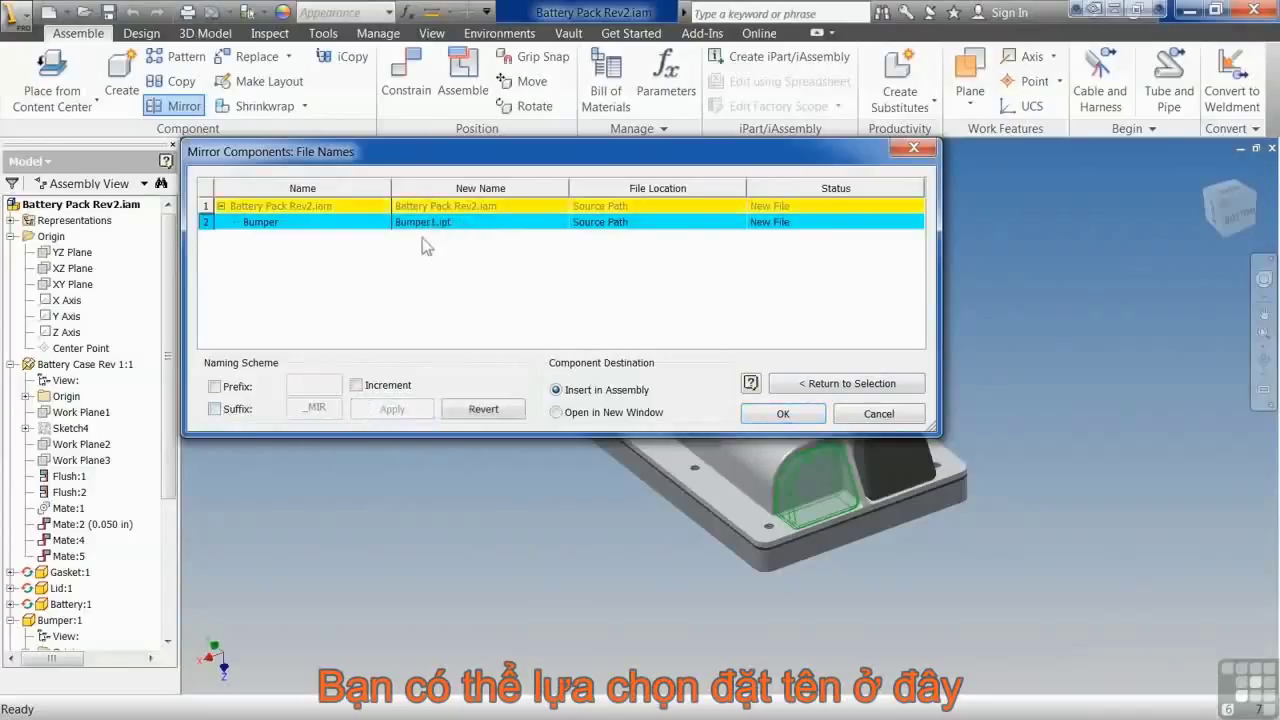
{"action": "left_click", "coordinate": [356, 385]}
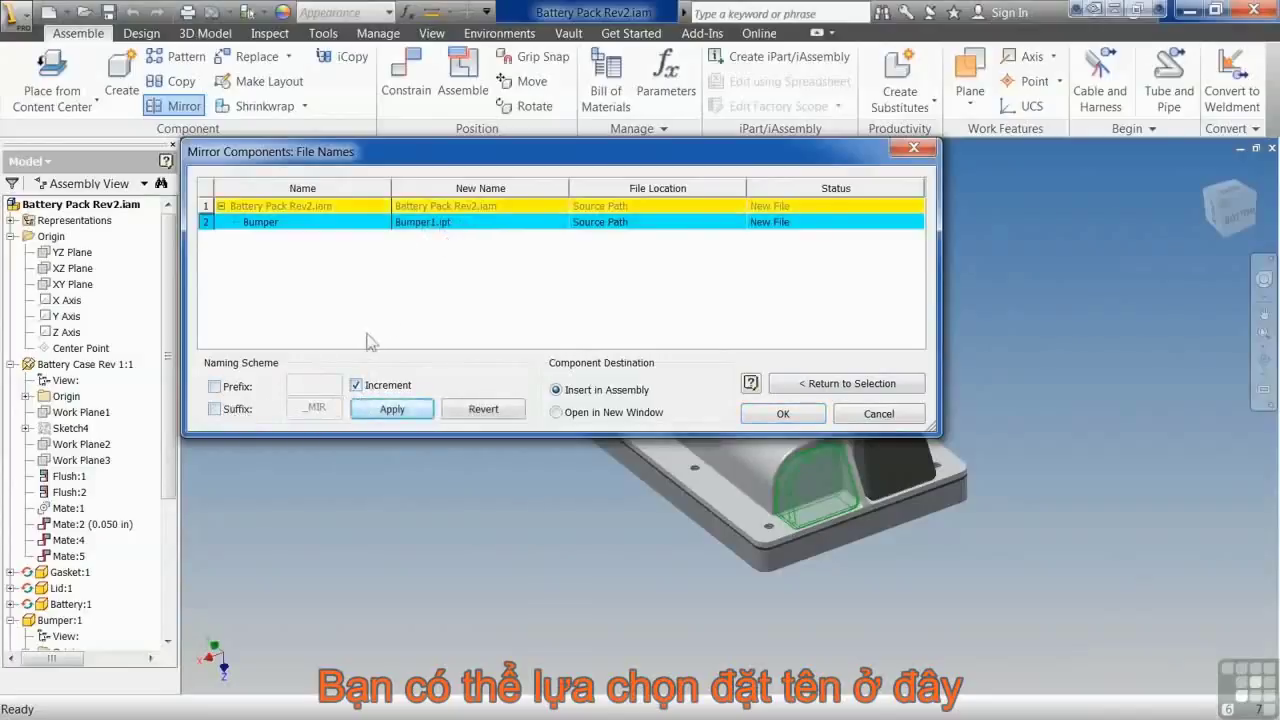
{"action": "left_click", "coordinate": [386, 412]}
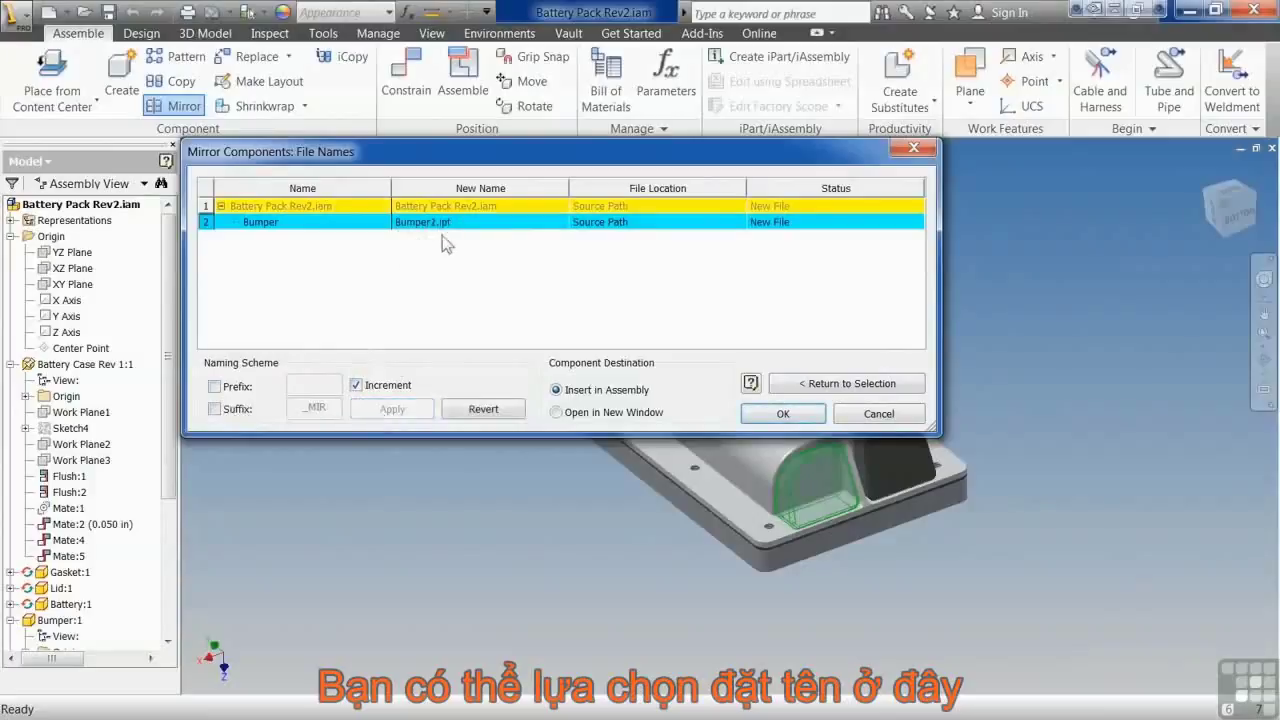
Apply the _MIR suffix to the bumper's new name with and without Increment, and revert the last applied name
{"action": "left_click", "coordinate": [214, 409]}
{"action": "left_click", "coordinate": [390, 409]}
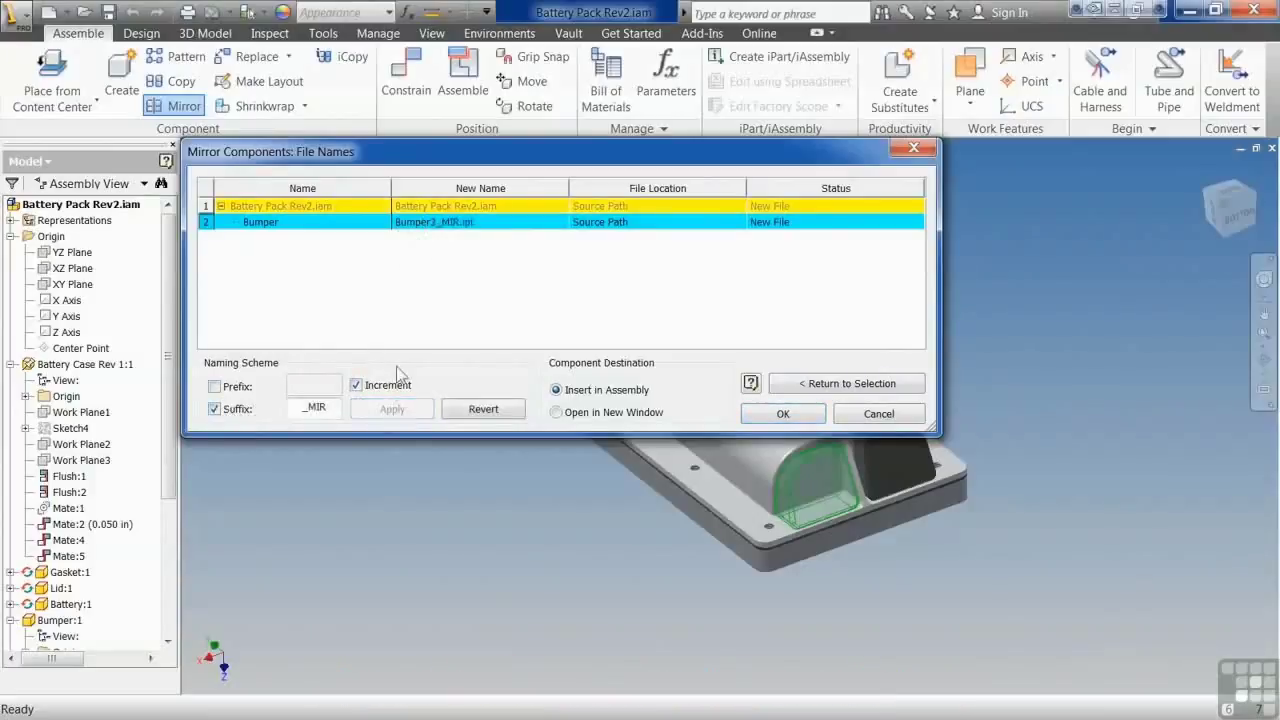
{"action": "left_click", "coordinate": [356, 385]}
{"action": "left_click", "coordinate": [388, 409]}
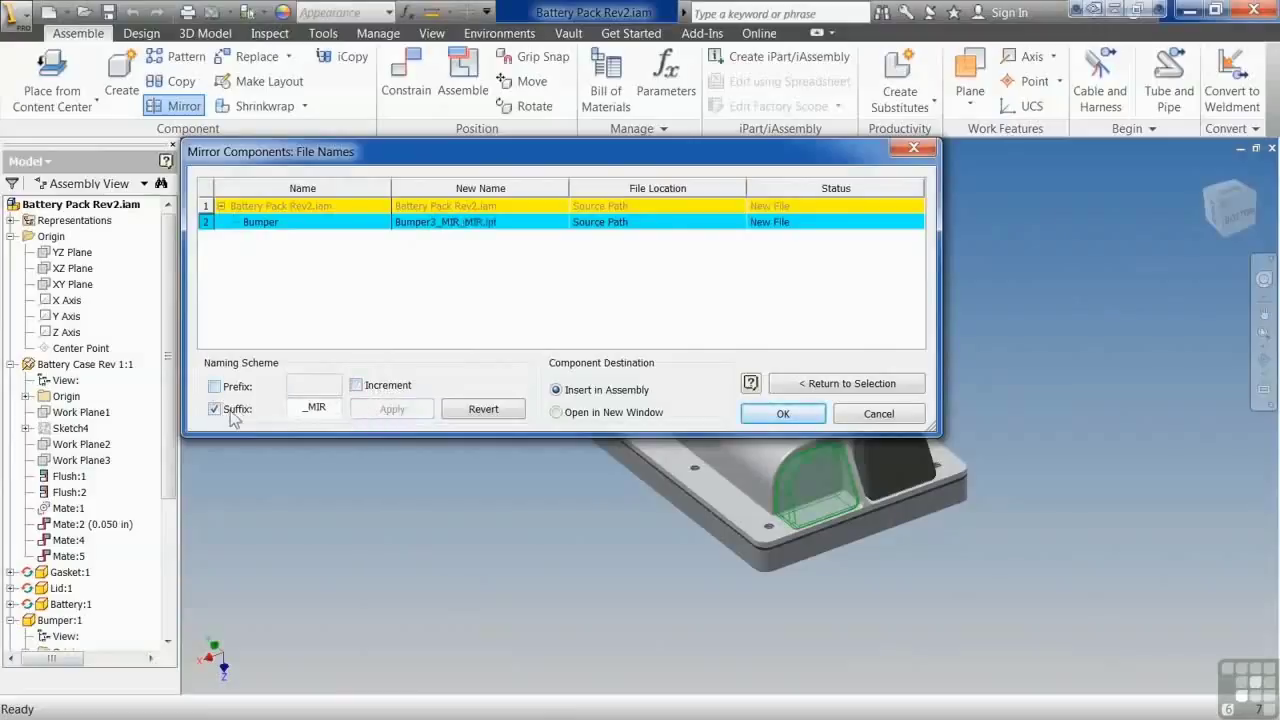
{"action": "left_click", "coordinate": [453, 410]}
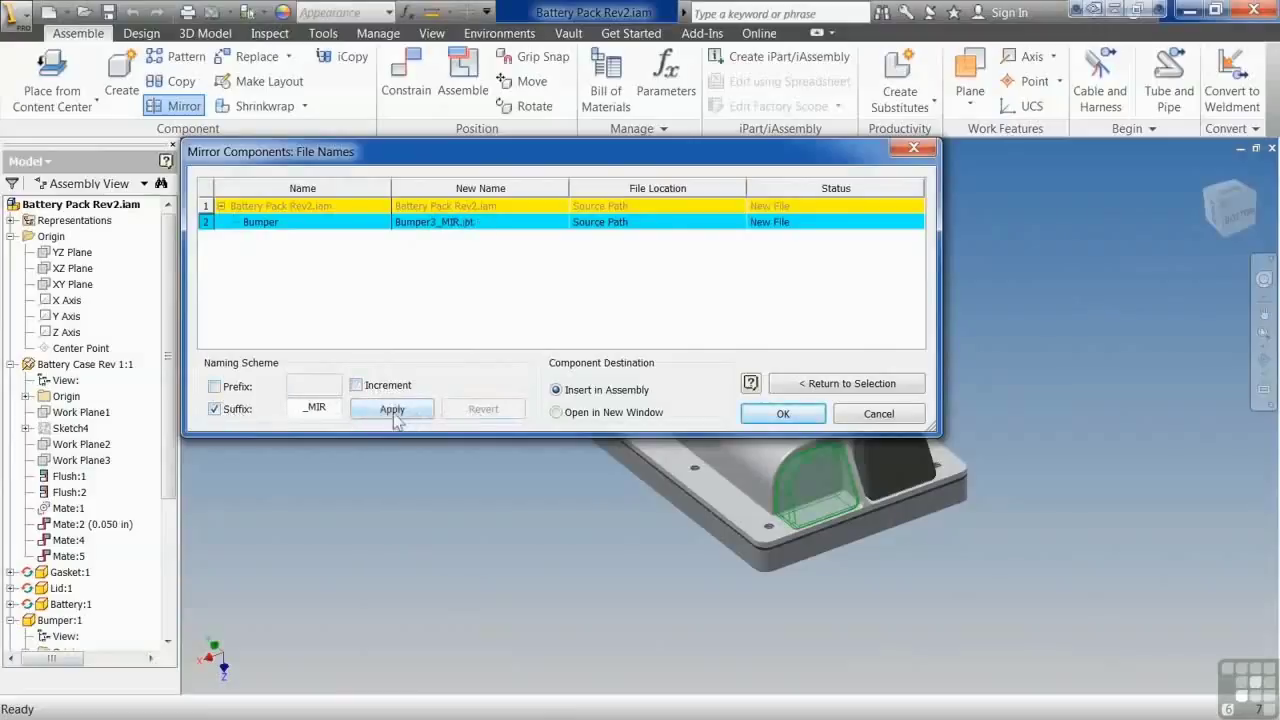
Rename the mirrored bumper's file Bumper_MIR.ipt and insert the mirrored part in the assembly
{"action": "left_click", "coordinate": [440, 233]}
{"action": "left_click", "coordinate": [440, 233]}
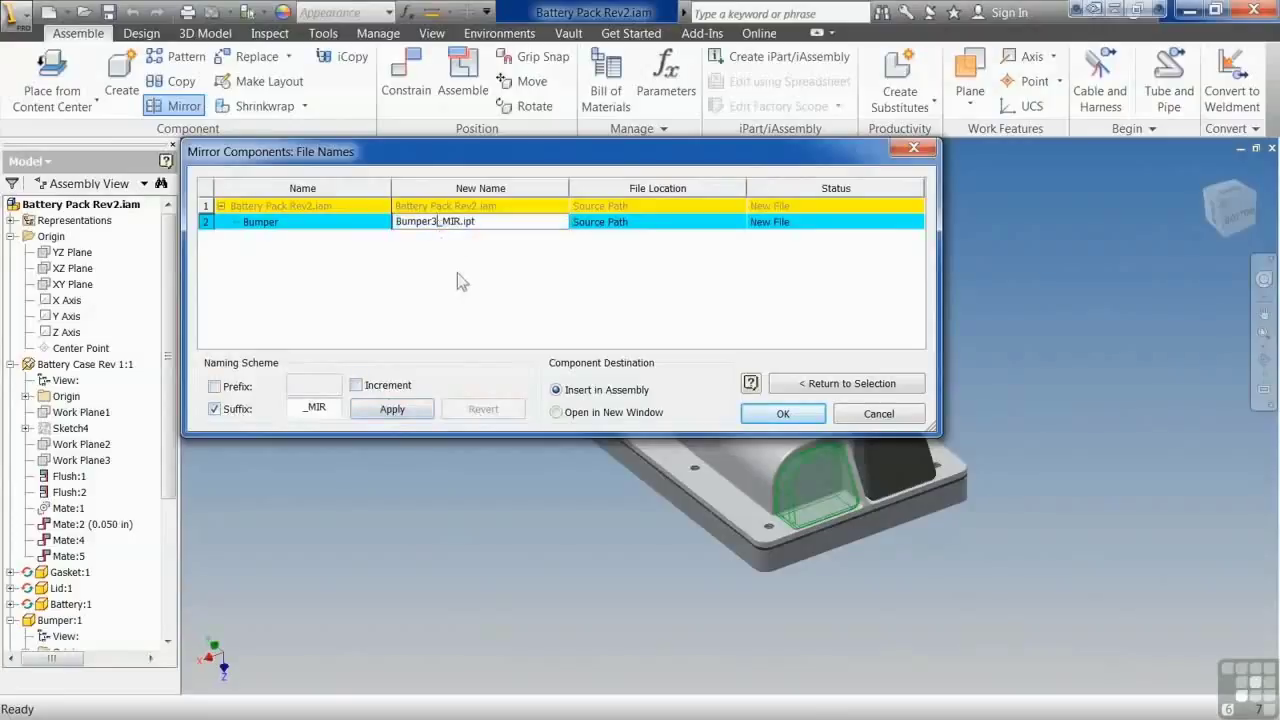
{"action": "key", "text": "BackSpace"}
{"action": "left_click", "coordinate": [785, 413]}
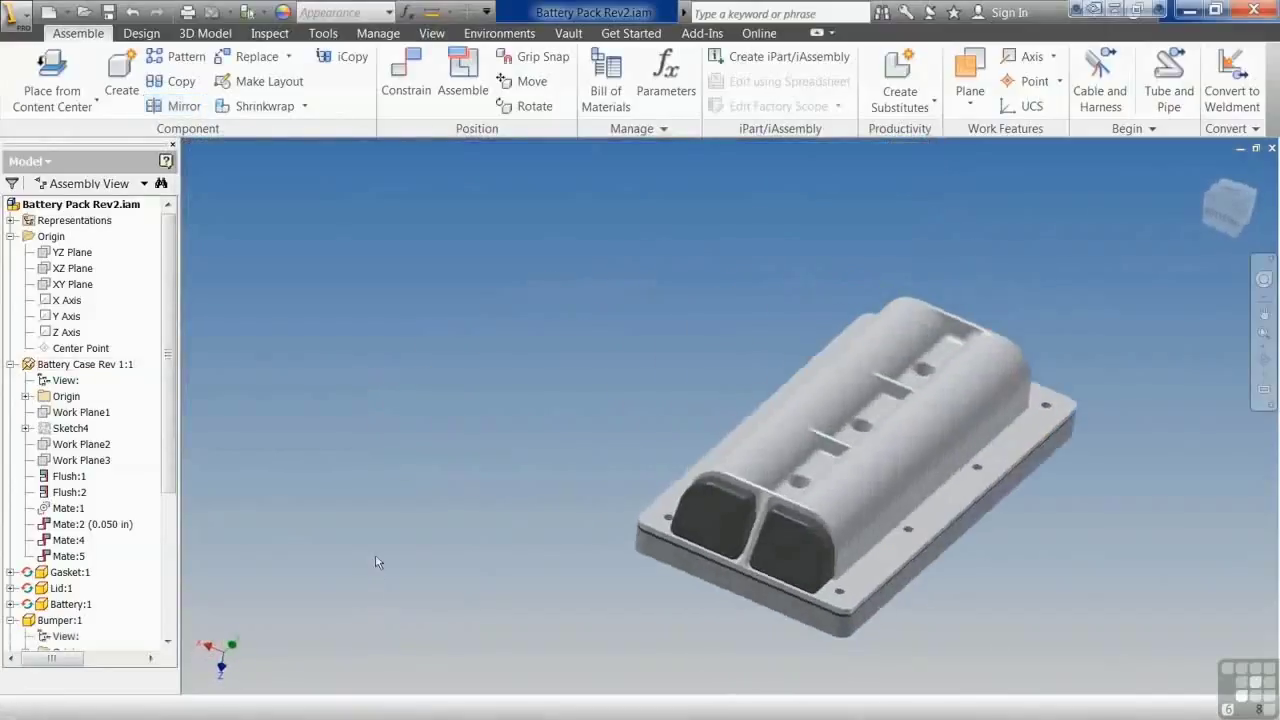
Mirror Bumper:1 and Bumper_MIR:1 about the battery case's Work Plane1, inserting the copies with the _MIR suffix
{"action": "left_click", "coordinate": [180, 106]}
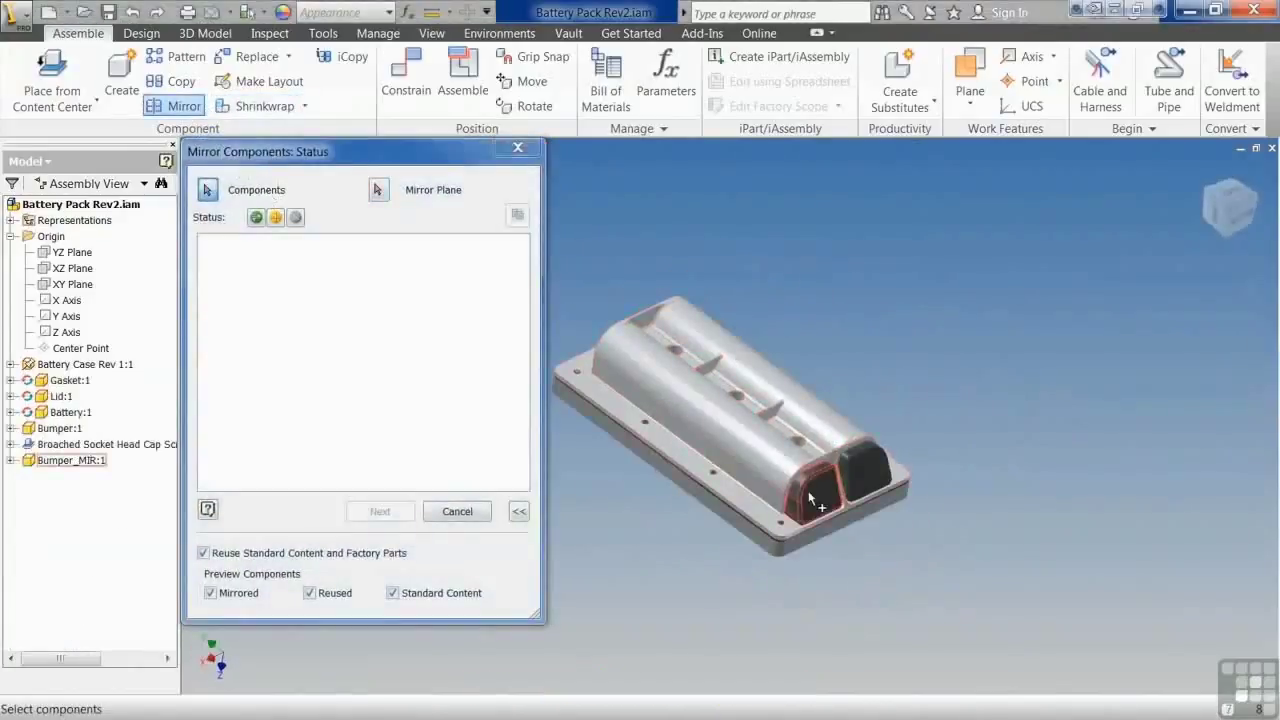
{"action": "left_click", "coordinate": [812, 498]}
{"action": "left_click", "coordinate": [872, 474]}
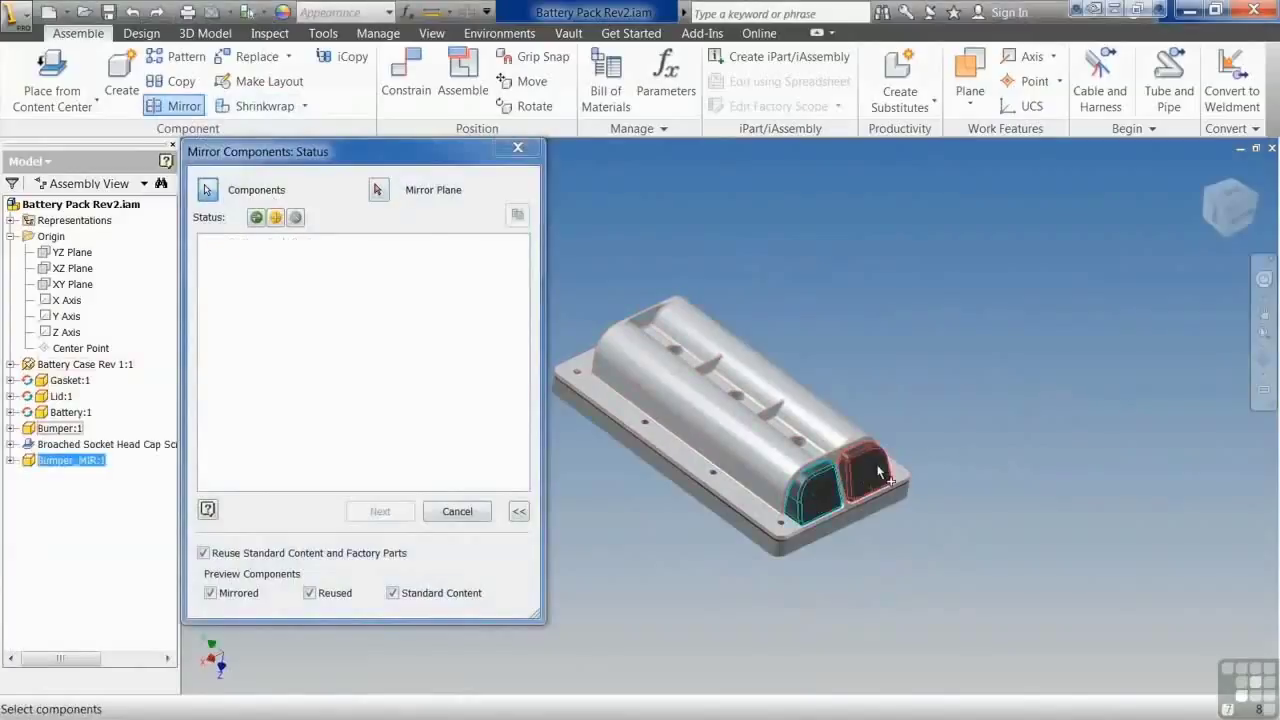
{"action": "left_click", "coordinate": [378, 190]}
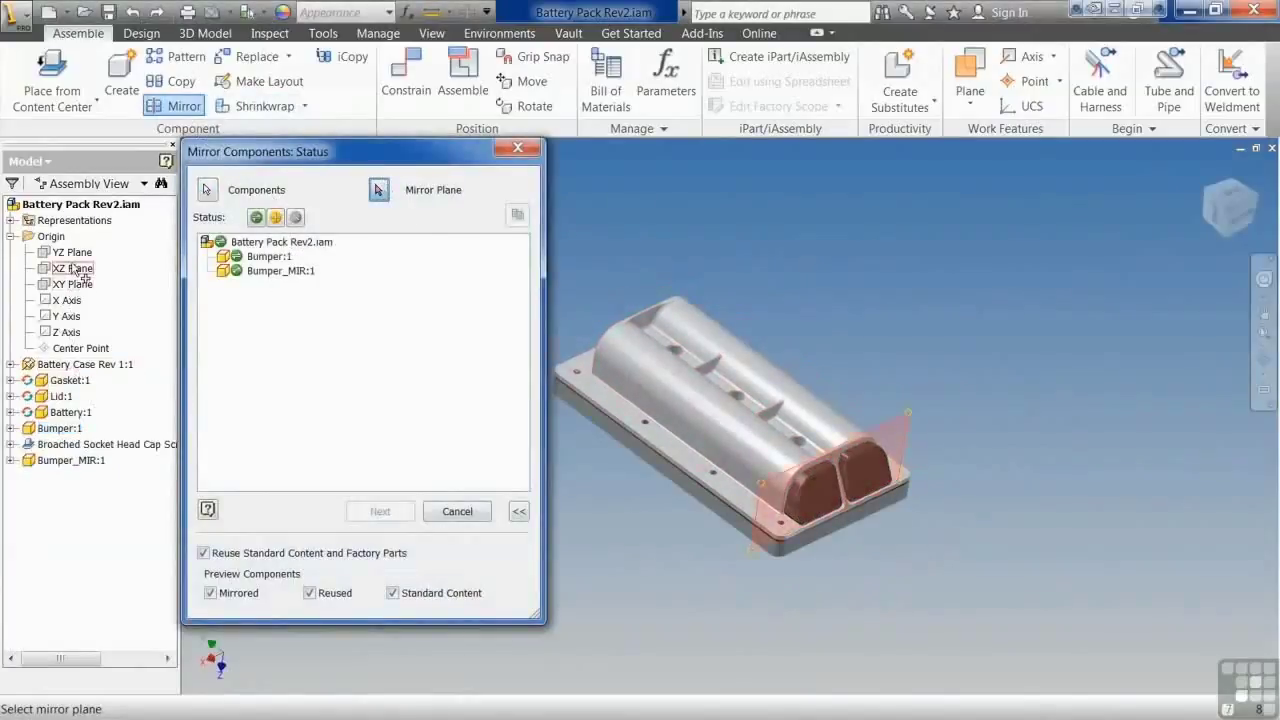
{"action": "left_click", "coordinate": [11, 364]}
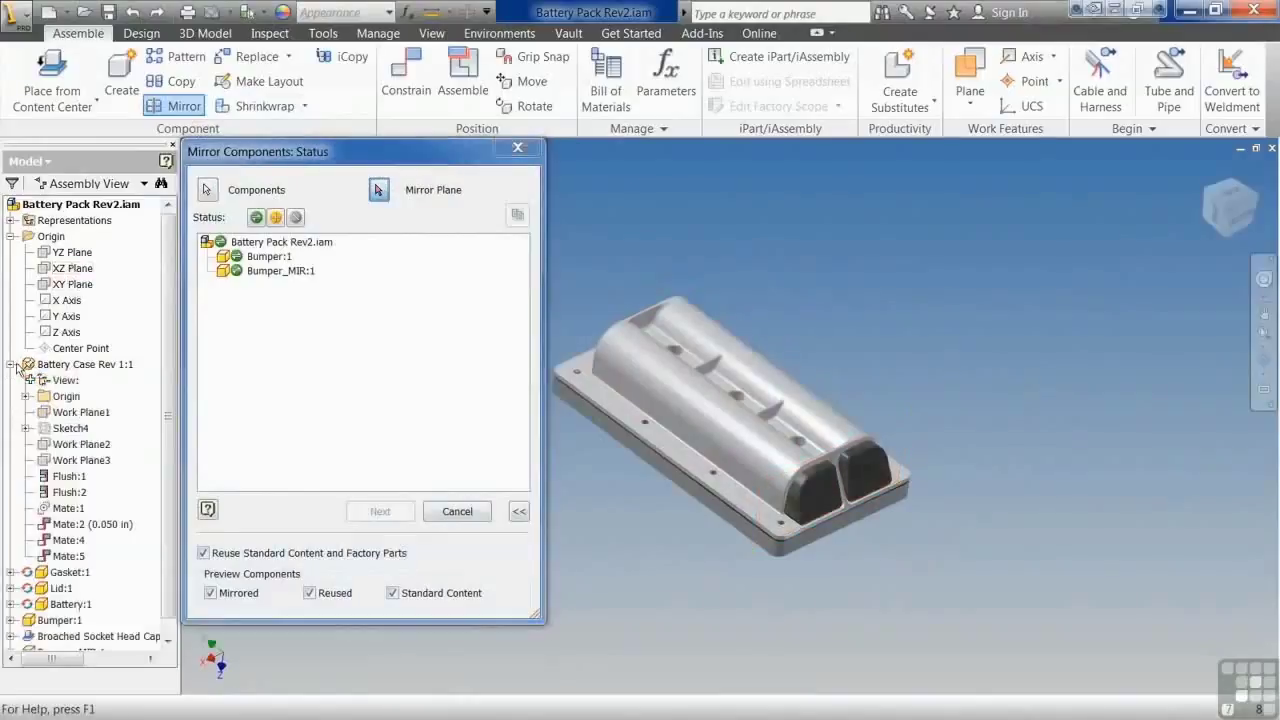
{"action": "left_click", "coordinate": [74, 414]}
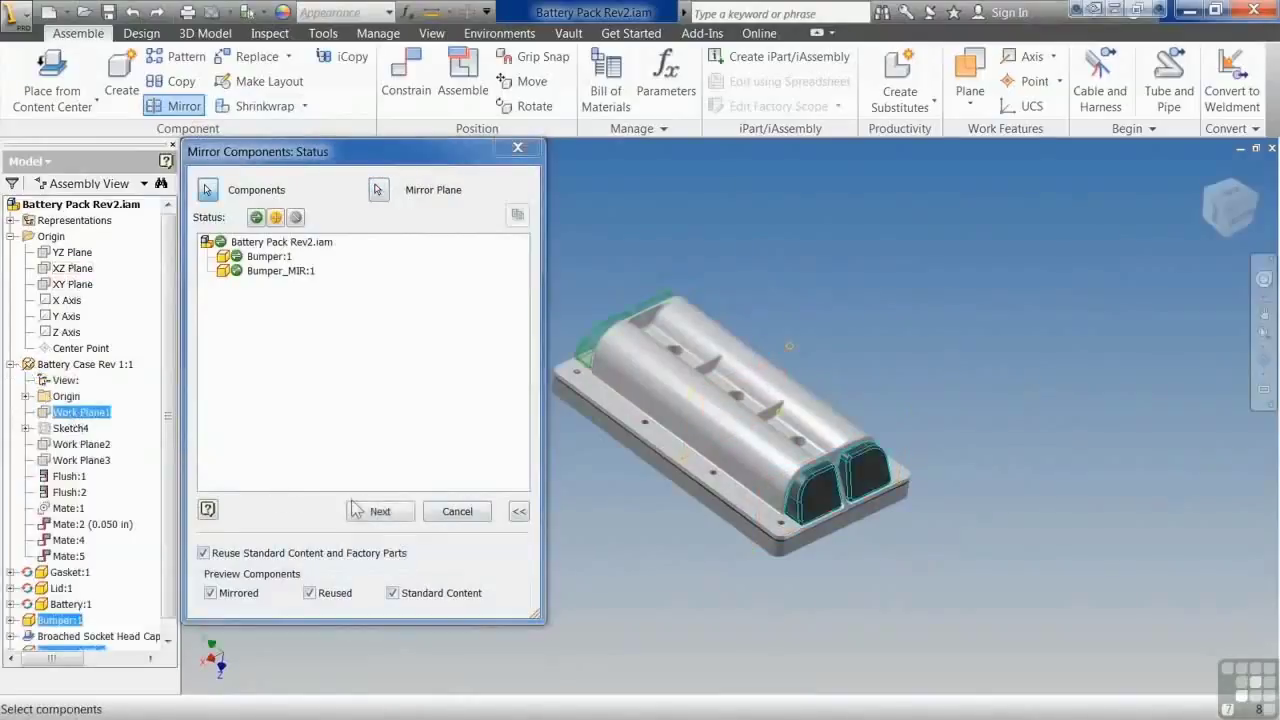
{"action": "left_click", "coordinate": [379, 512]}
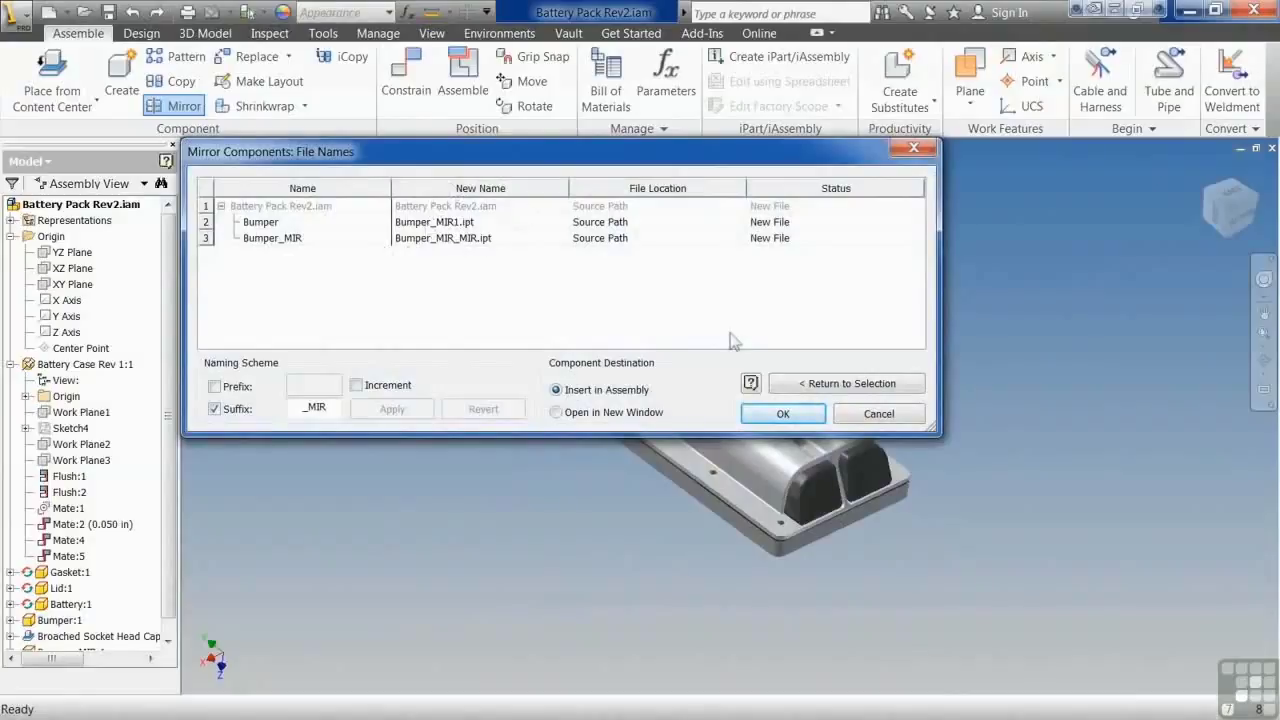
{"action": "left_click", "coordinate": [772, 412]}
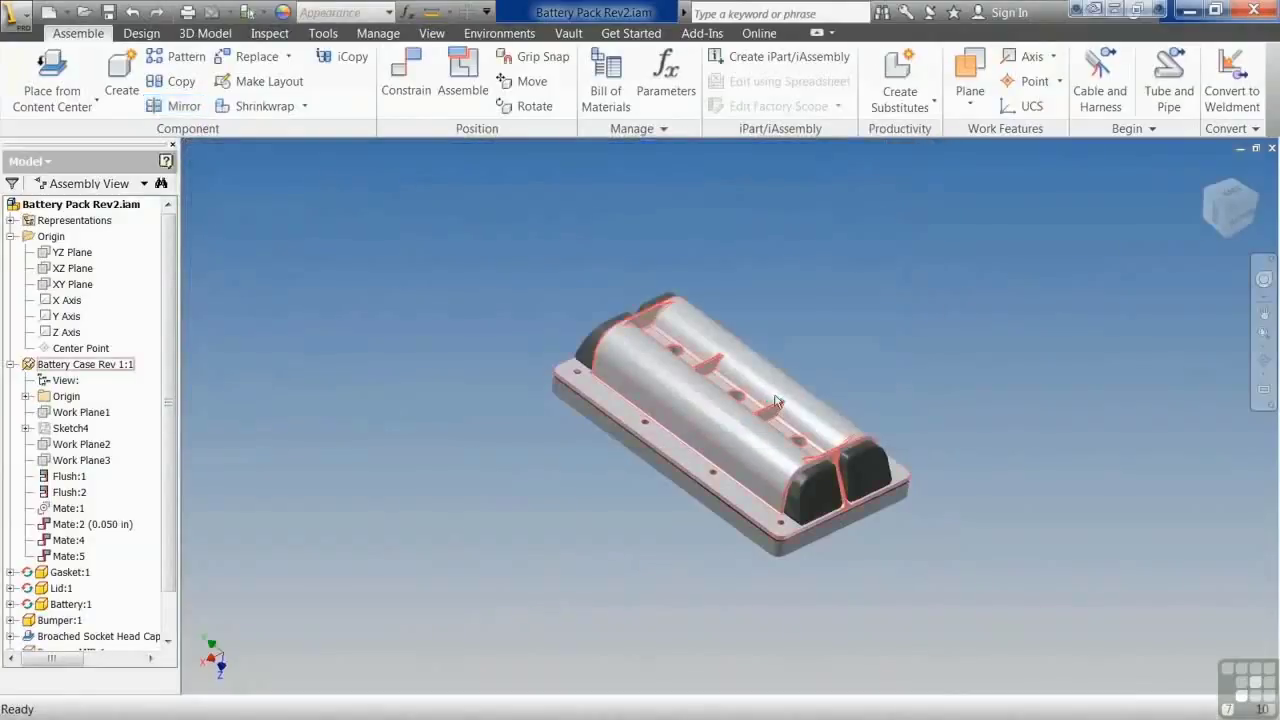
Examine the bumpers at both ends of the battery case from several angles and compare their shapes
{"action": "middle_click_drag", "start_coordinate": [669, 503], "coordinate": [586, 396], "text": "shift"}
{"action": "middle_click_drag", "start_coordinate": [545, 478], "coordinate": [660, 566], "text": "shift"}
{"action": "middle_click_drag", "start_coordinate": [566, 559], "coordinate": [784, 566], "text": "shift"}
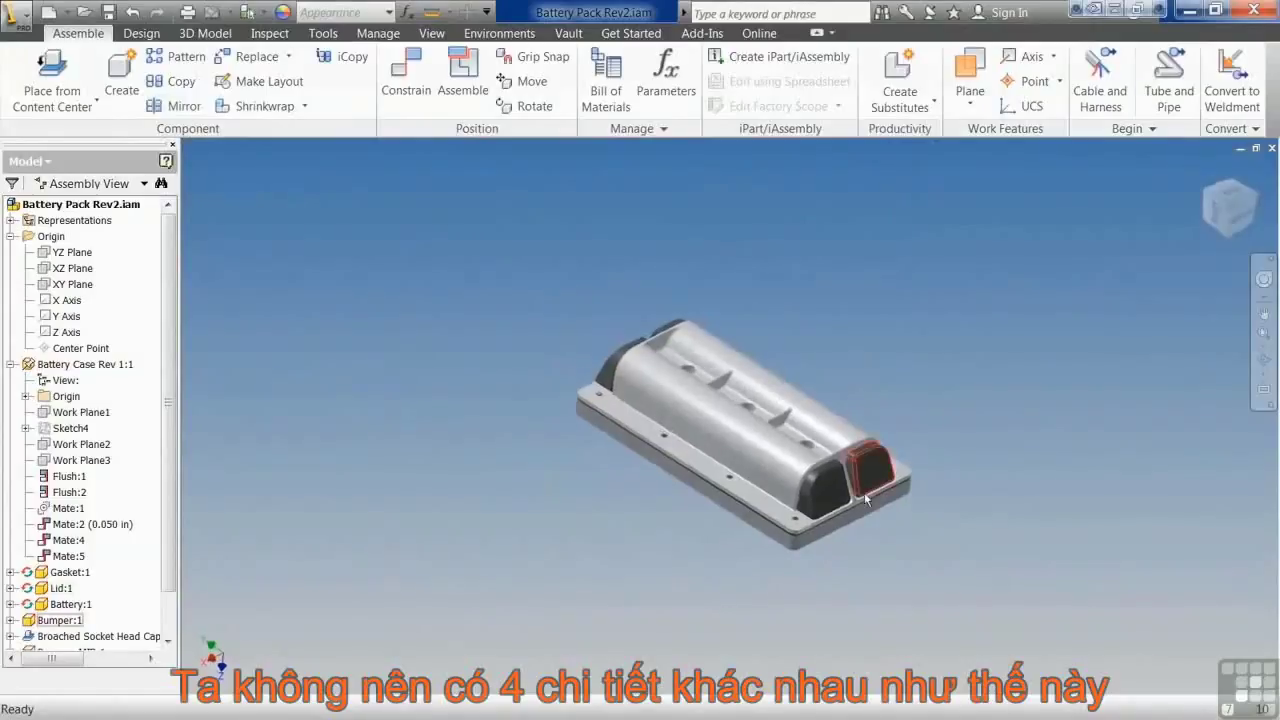
{"action": "middle_click_drag", "start_coordinate": [822, 478], "coordinate": [704, 502], "text": "shift"}
{"action": "scroll", "coordinate": [843, 525], "scroll_direction": "down", "scroll_amount": 2}
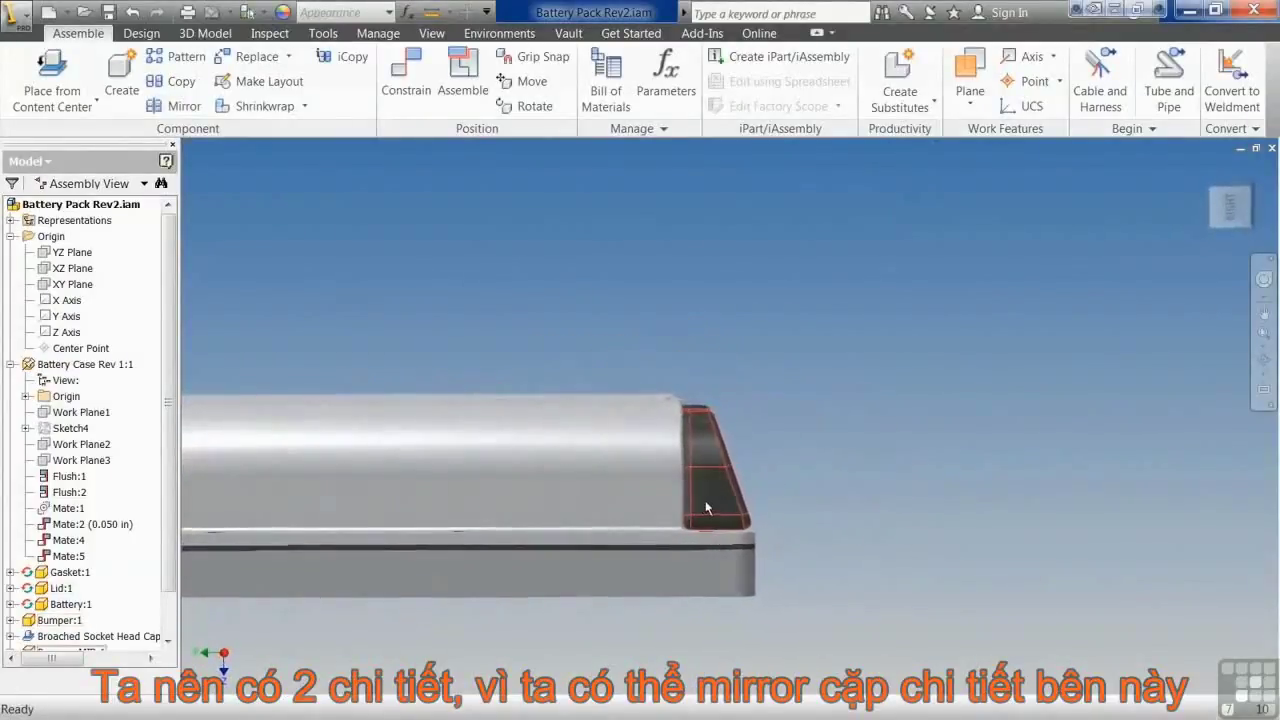
{"action": "key", "text": "F5"}
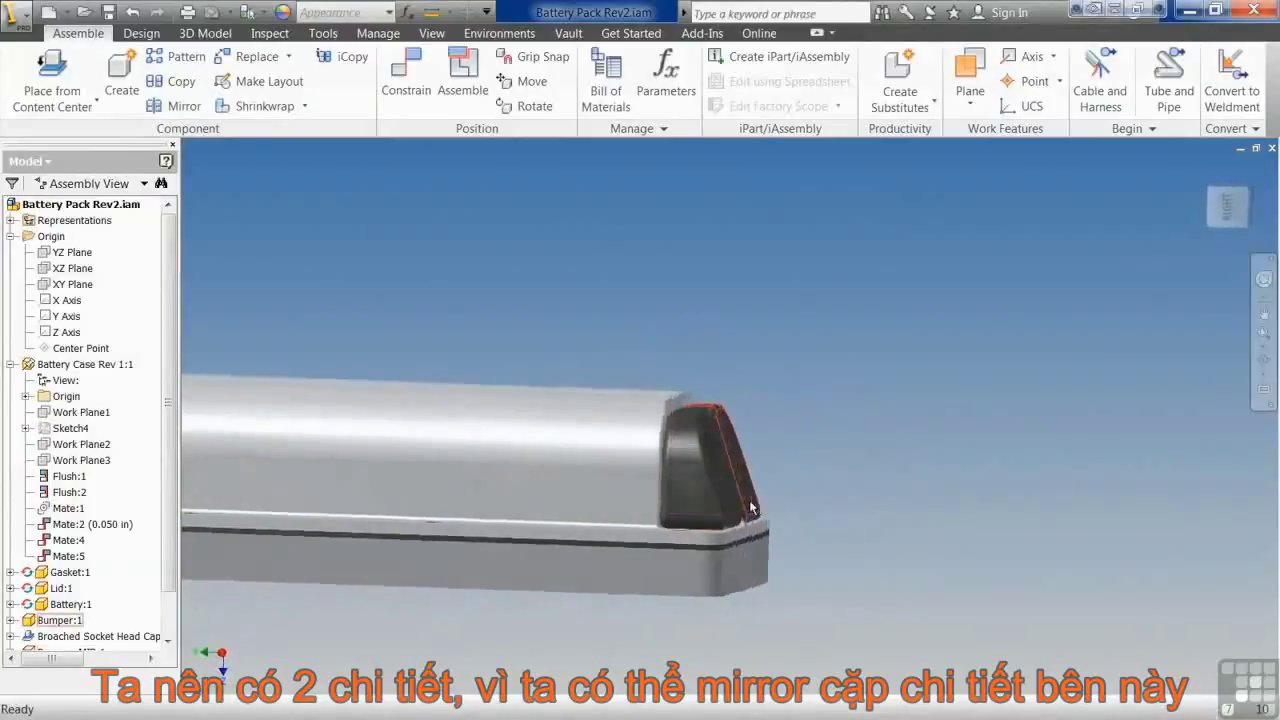
{"action": "key", "text": "shift+F5"}
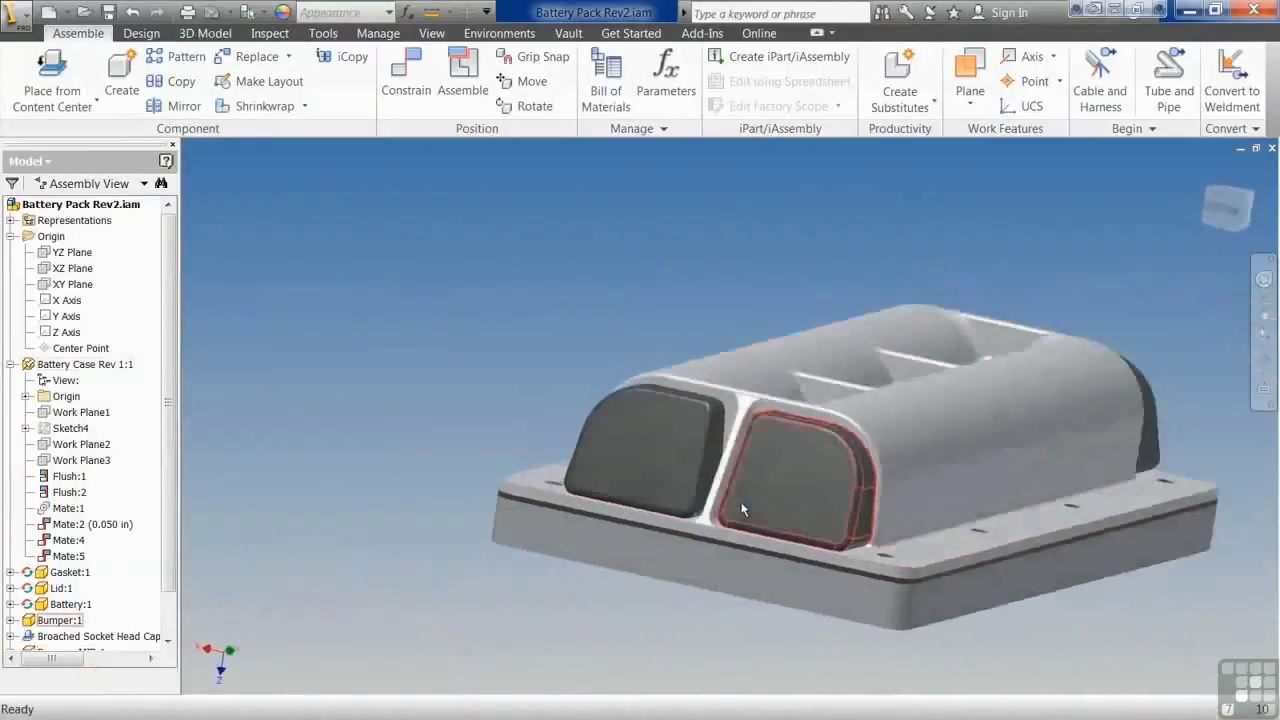
{"action": "key", "text": "F5"}
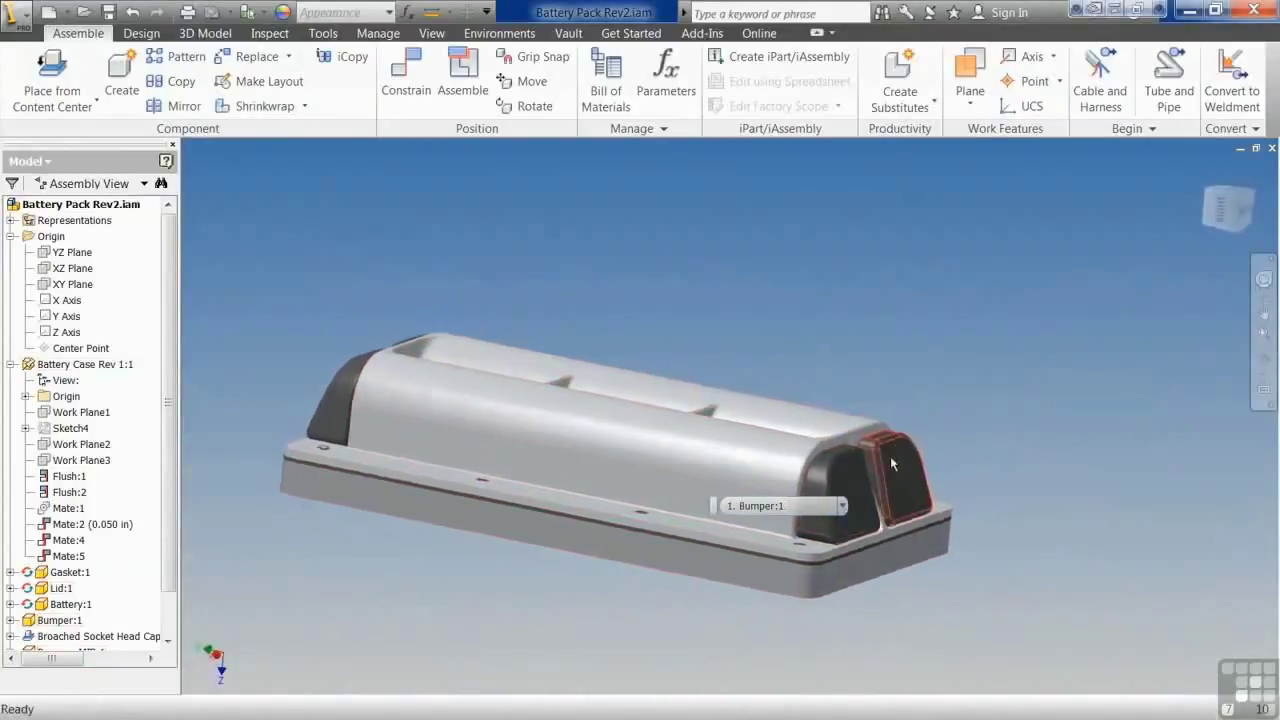
{"action": "middle_click_drag", "start_coordinate": [915, 465], "coordinate": [247, 154], "text": "shift"}
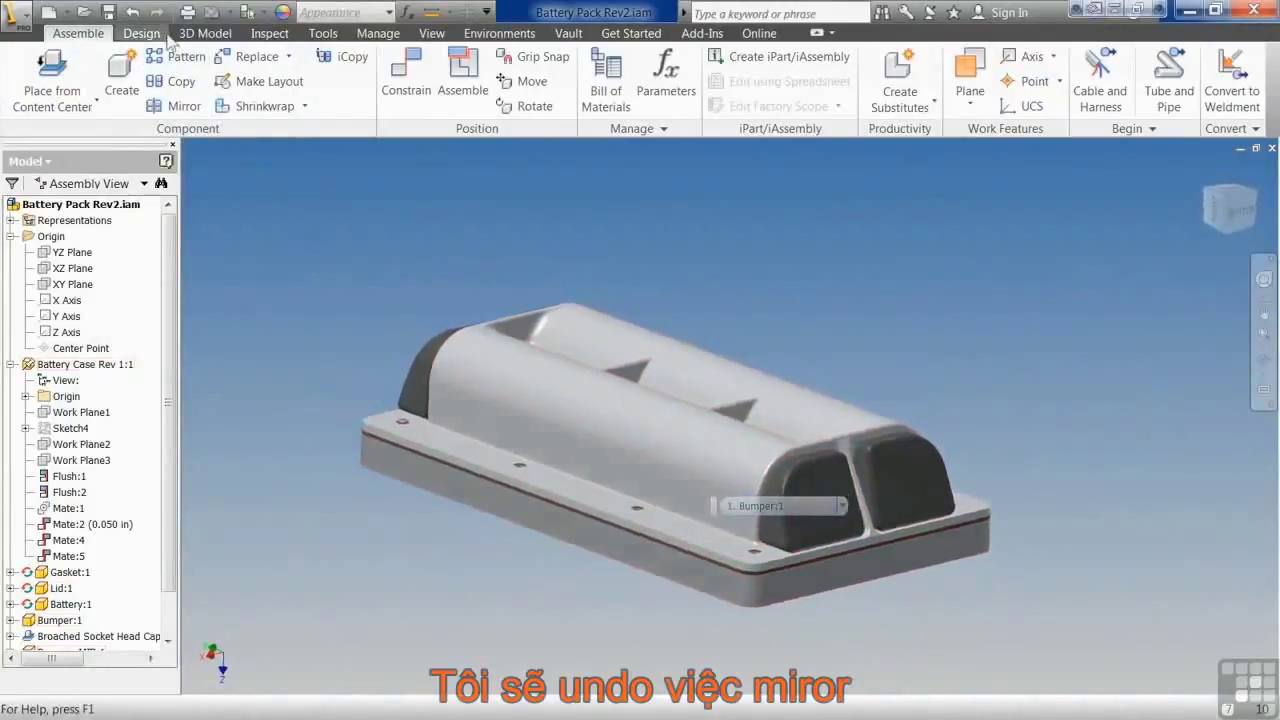
Undo the mirroring of the bumper pair to the far end of the case
{"action": "left_click", "coordinate": [132, 14]}
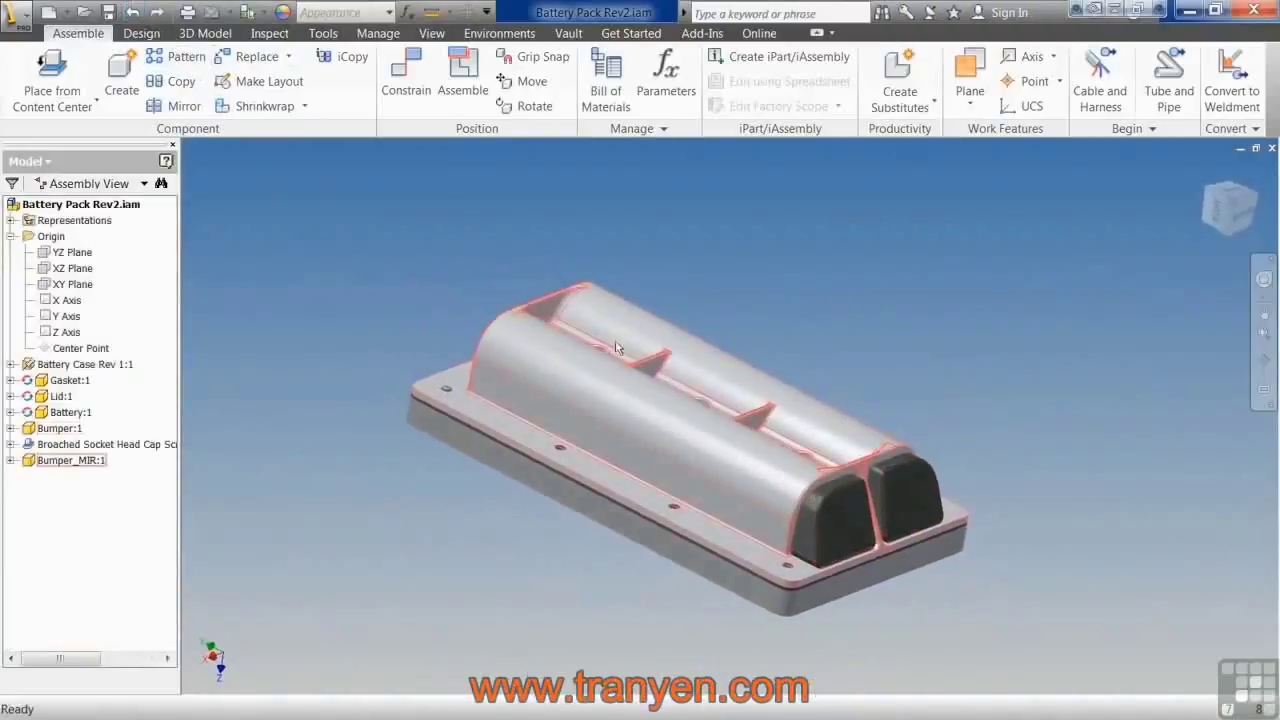
Circularly pattern Bumper:1 and Bumper_MIR:1 about the battery case's vertical centre axis with 2 occurrences at 180 degrees
{"action": "left_click", "coordinate": [177, 58]}
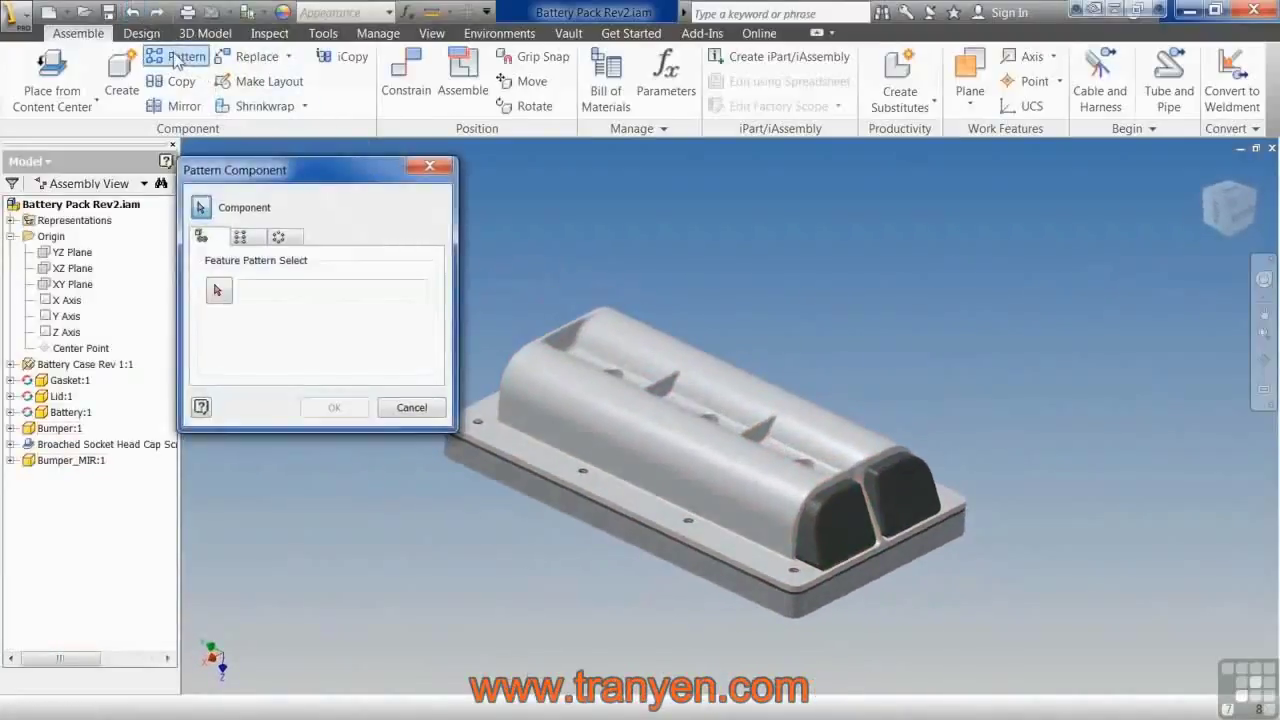
{"action": "left_click", "coordinate": [280, 240]}
{"action": "left_click", "coordinate": [839, 517]}
{"action": "left_click", "coordinate": [905, 495]}
{"action": "left_click", "coordinate": [217, 290]}
{"action": "left_click", "coordinate": [672, 425]}
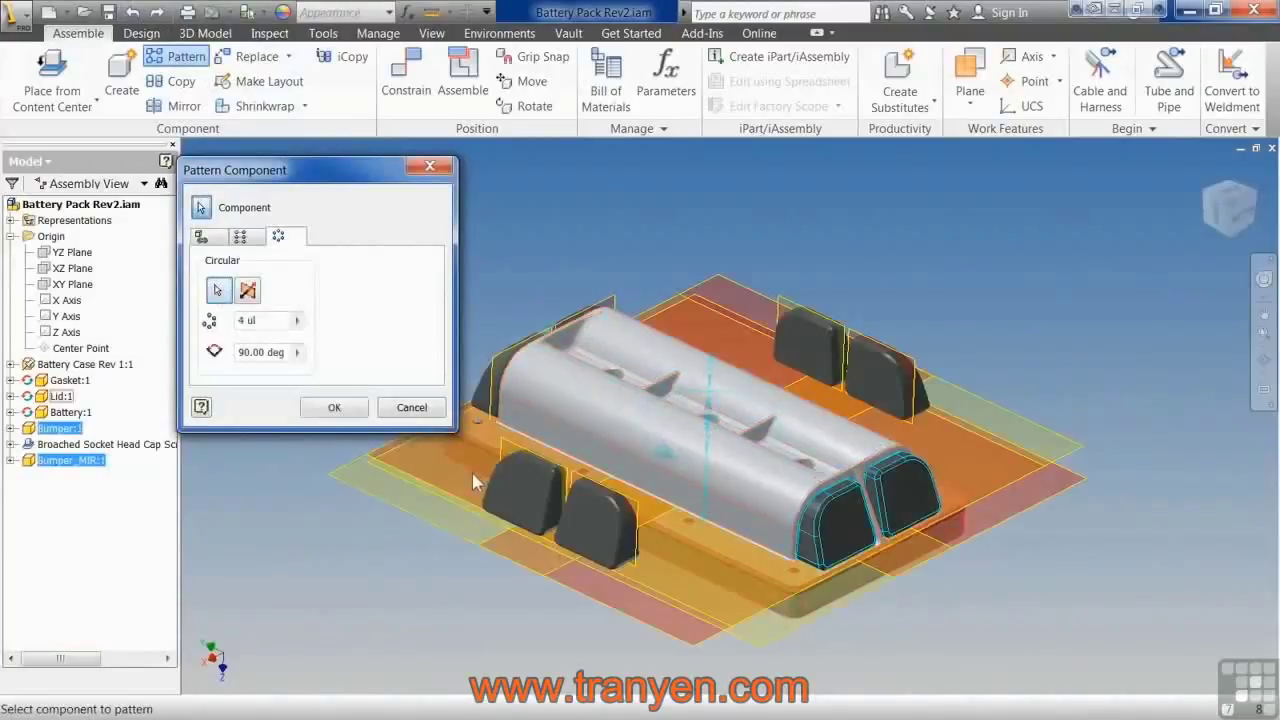
{"action": "type", "text": "2"}
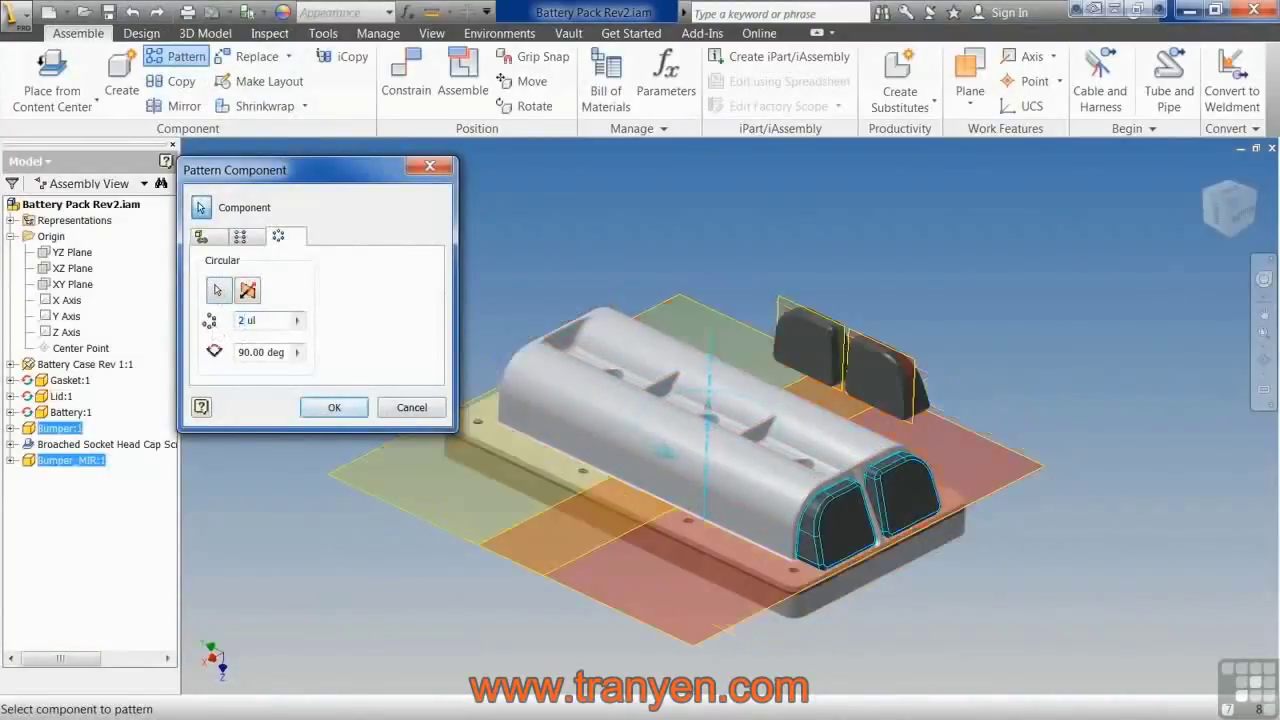
{"action": "left_click_drag", "start_coordinate": [251, 352], "coordinate": [121, 353]}
{"action": "type", "text": "180"}
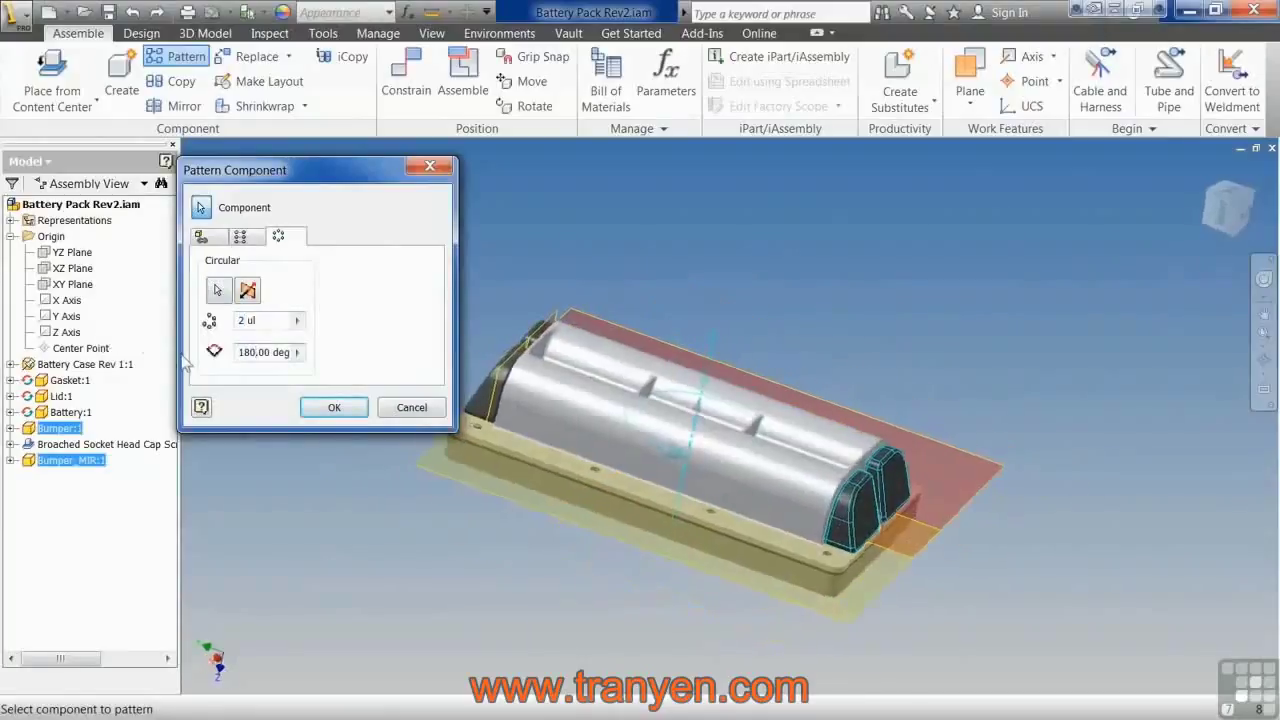
{"action": "left_click", "coordinate": [320, 410]}
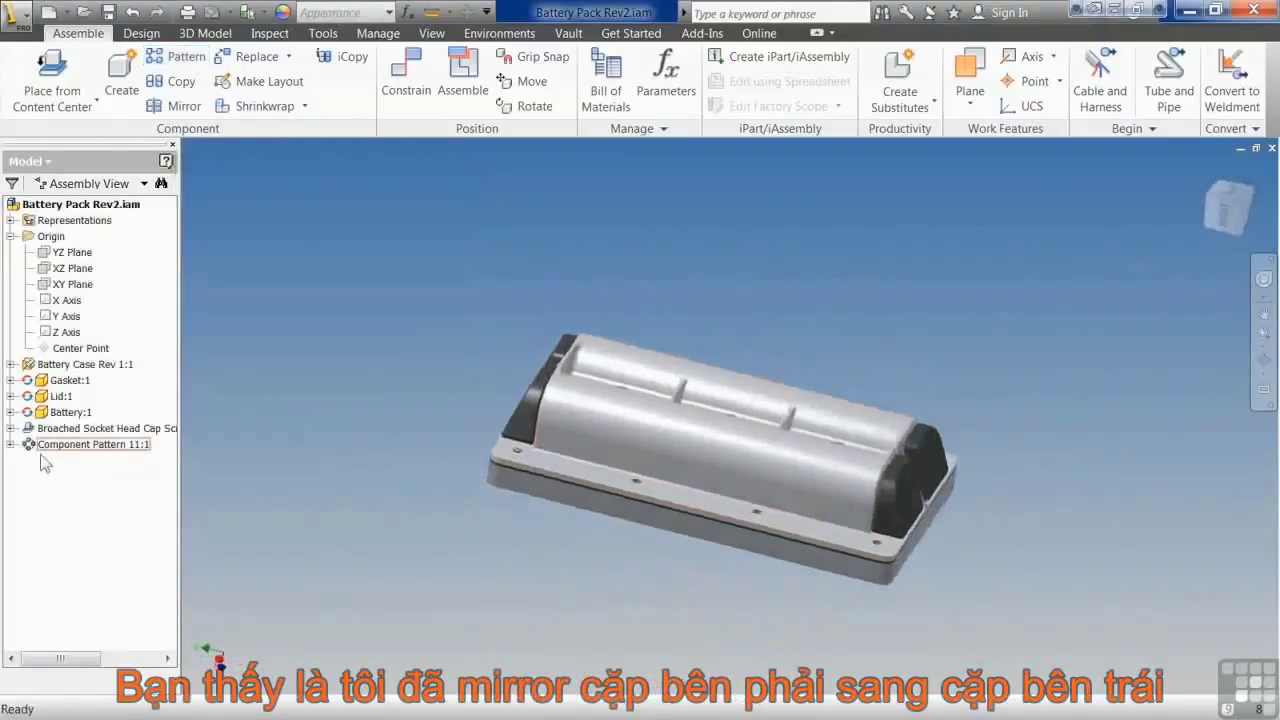
Examine the bumper pattern's elements and both ends of the case, and look over the Mirror Components options
{"action": "left_click", "coordinate": [11, 445]}
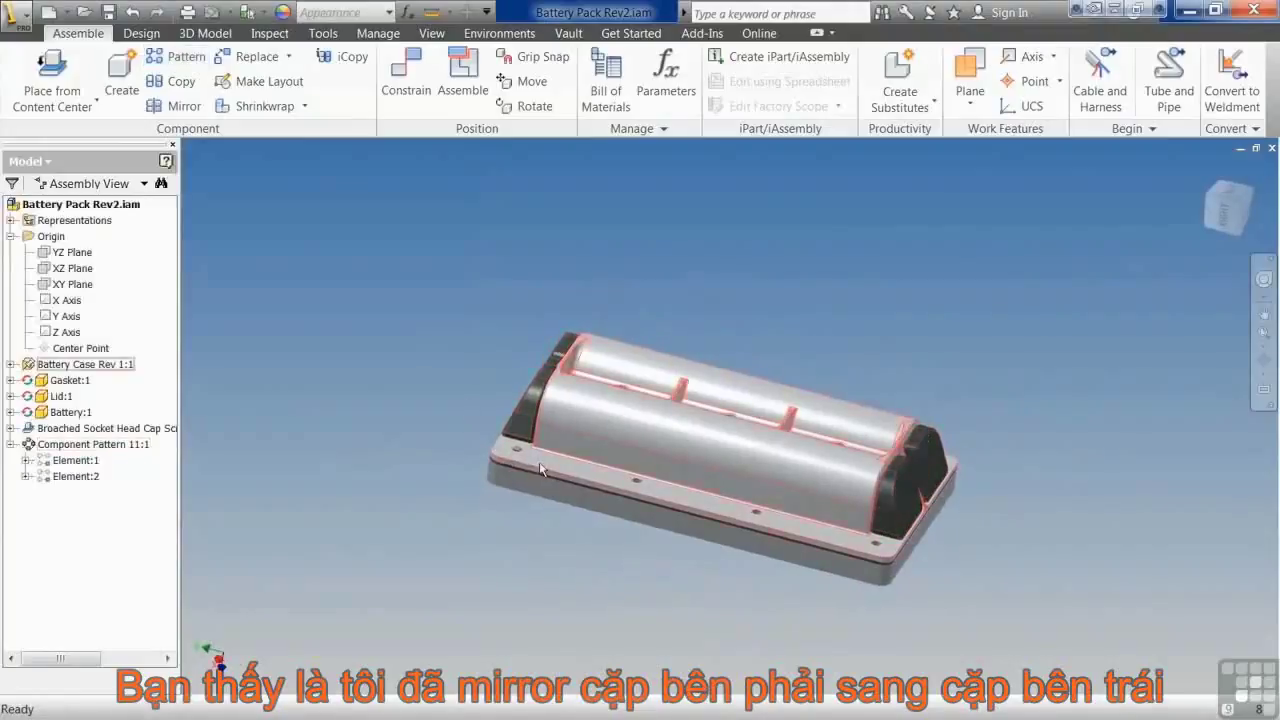
{"action": "middle_click_drag", "start_coordinate": [540, 468], "coordinate": [928, 498], "text": "shift"}
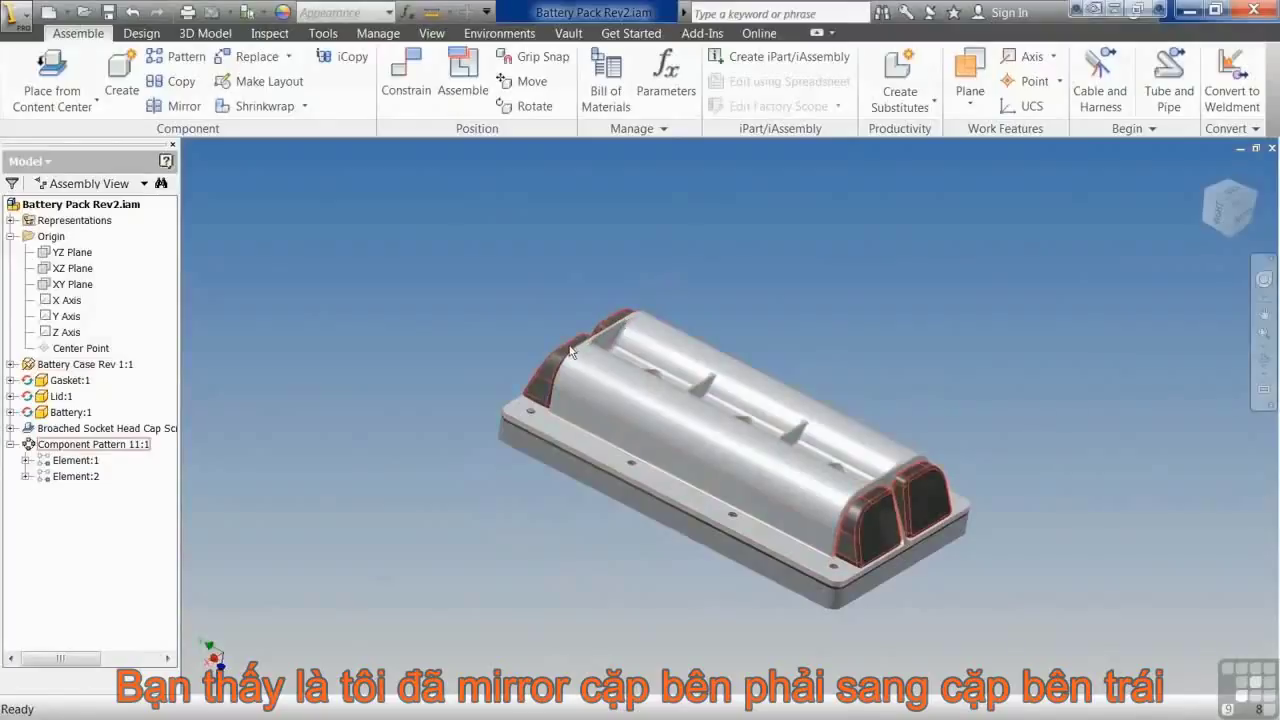
{"action": "middle_click_drag", "start_coordinate": [474, 586], "coordinate": [463, 600], "text": "shift"}
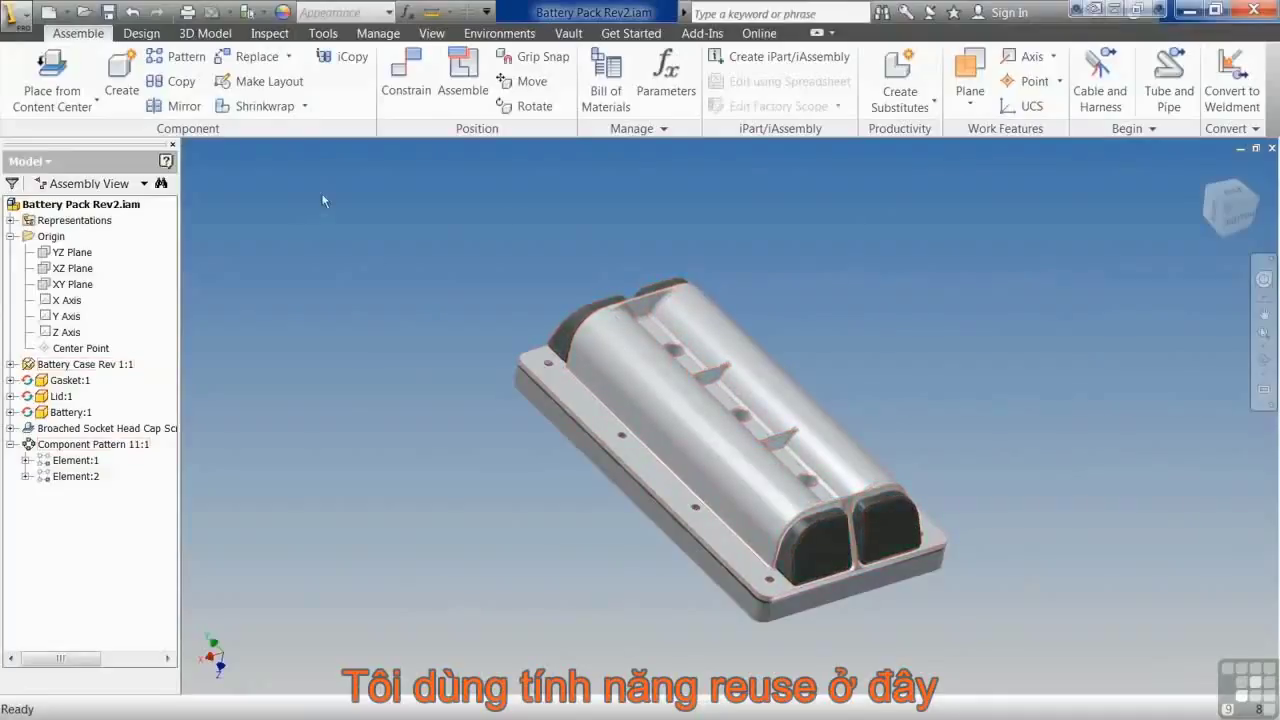
{"action": "left_click", "coordinate": [160, 106]}
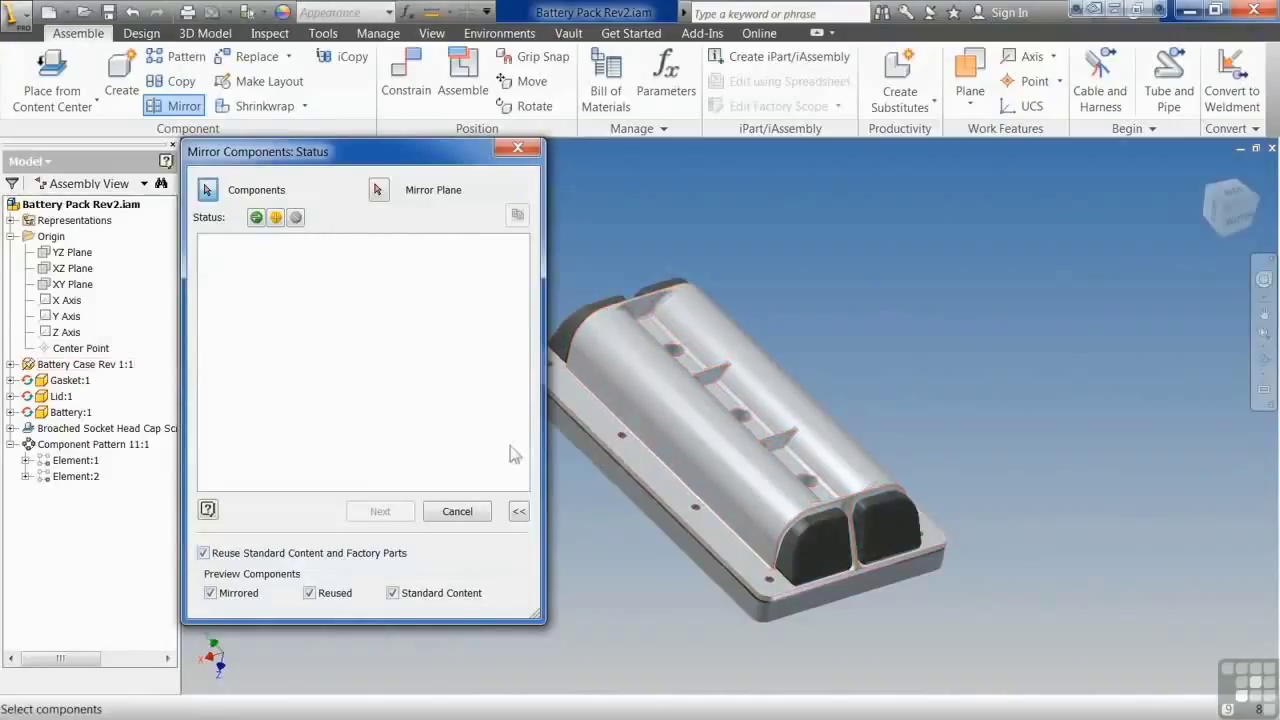
{"action": "left_click", "coordinate": [457, 511]}
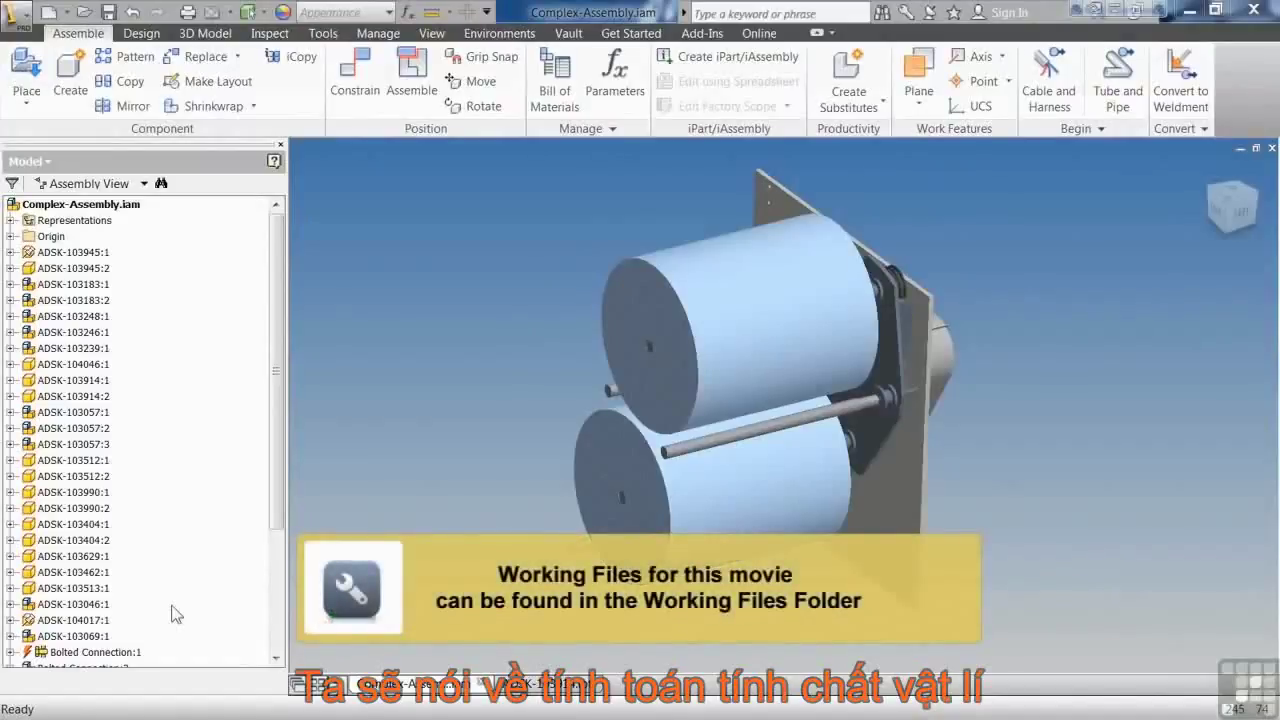
Review the physical iProperties of Complex-Assembly.iam, including its mass
{"action": "left_click", "coordinate": [86, 208]}
{"action": "right_click", "coordinate": [87, 212]}
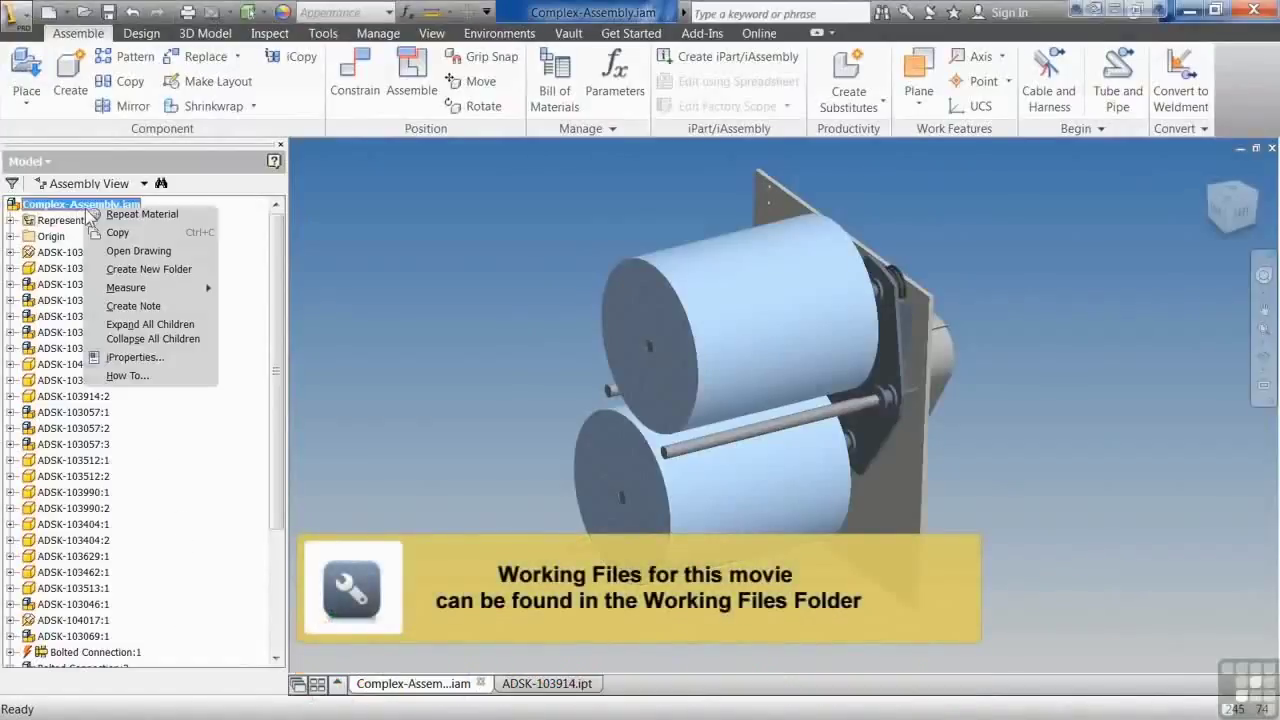
{"action": "left_click", "coordinate": [131, 362]}
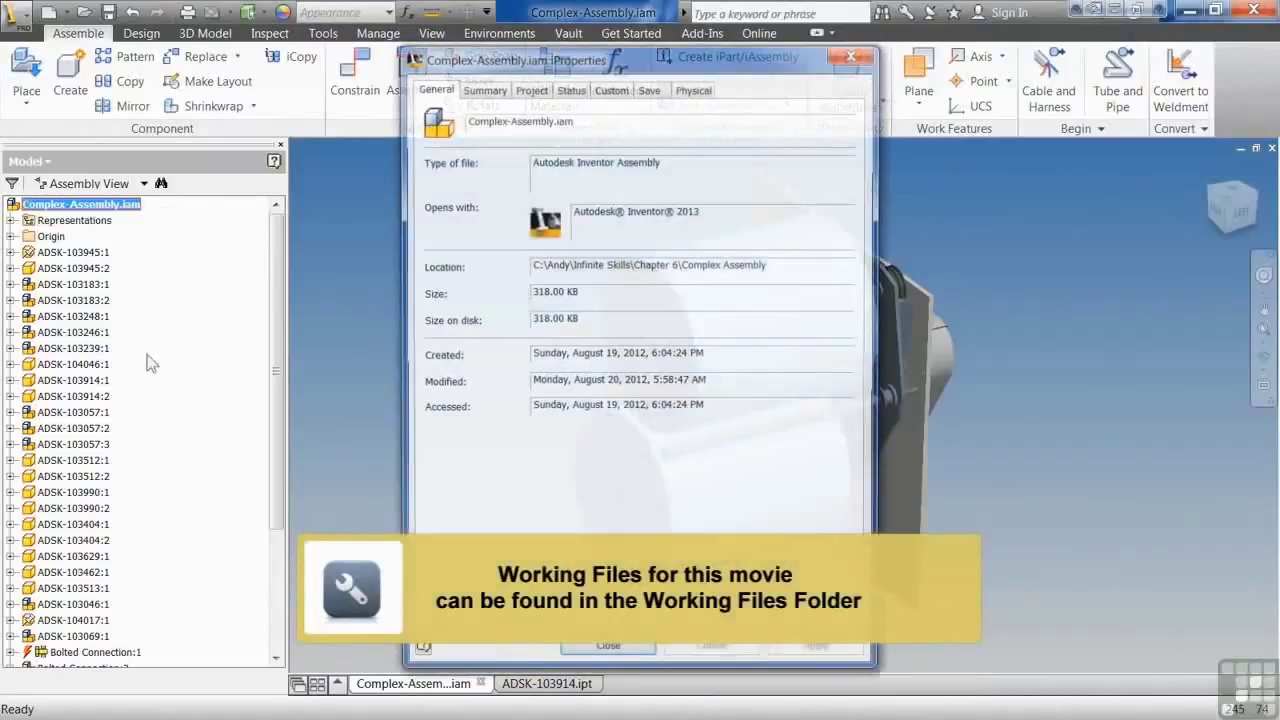
{"action": "left_click", "coordinate": [698, 88]}
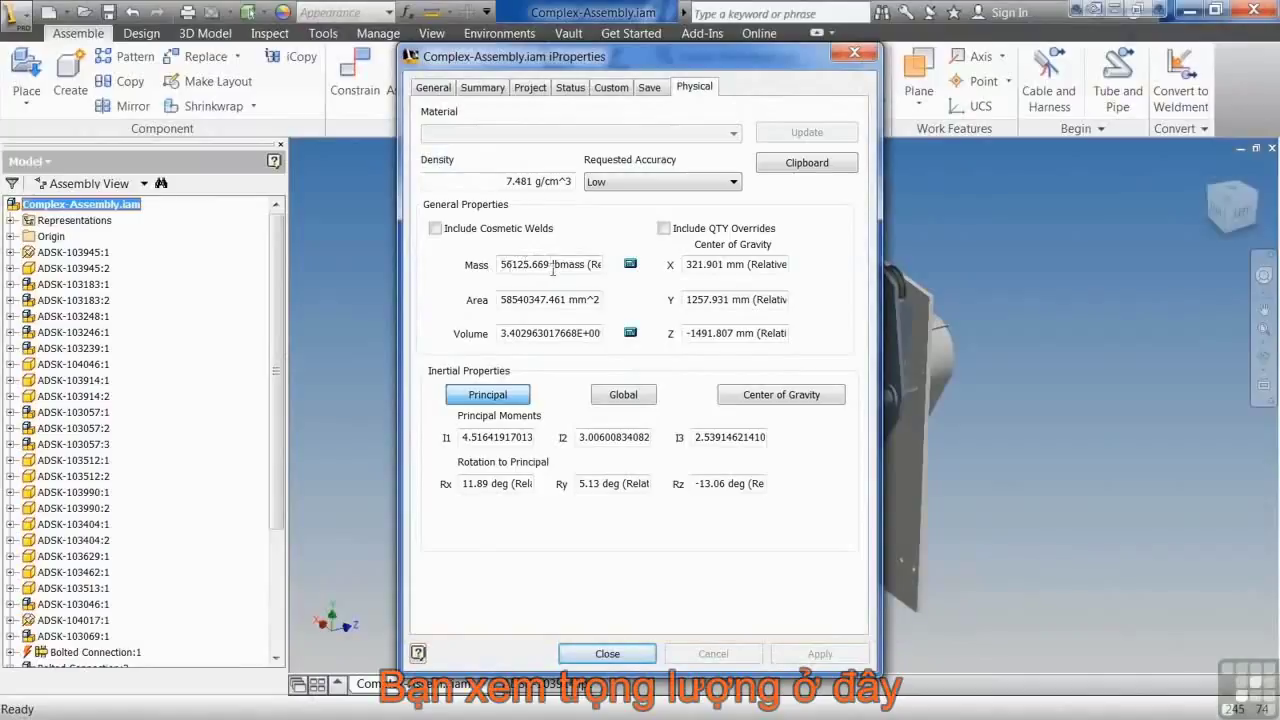
{"action": "left_click", "coordinate": [620, 655]}
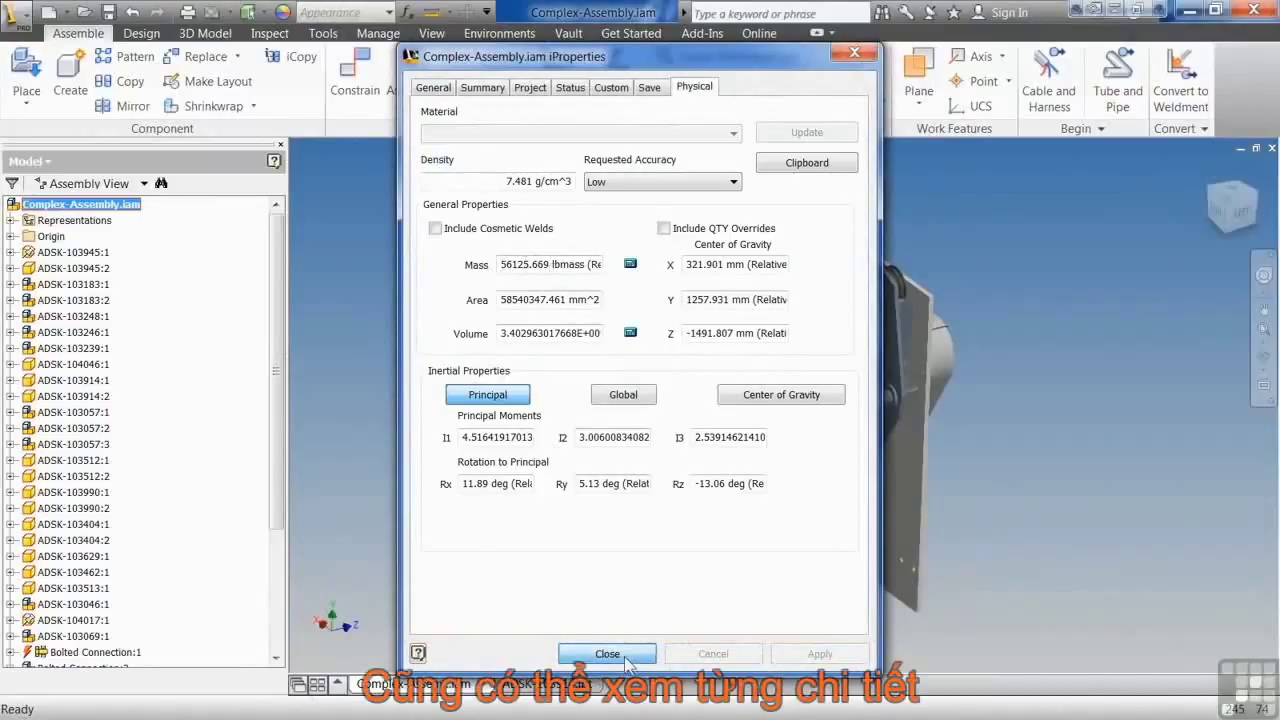
View the physical iProperties of part ADSK-103945:1 in the assembly, keeping the model visible beside the dialog
{"action": "right_click", "coordinate": [88, 254]}
{"action": "left_click", "coordinate": [184, 666]}
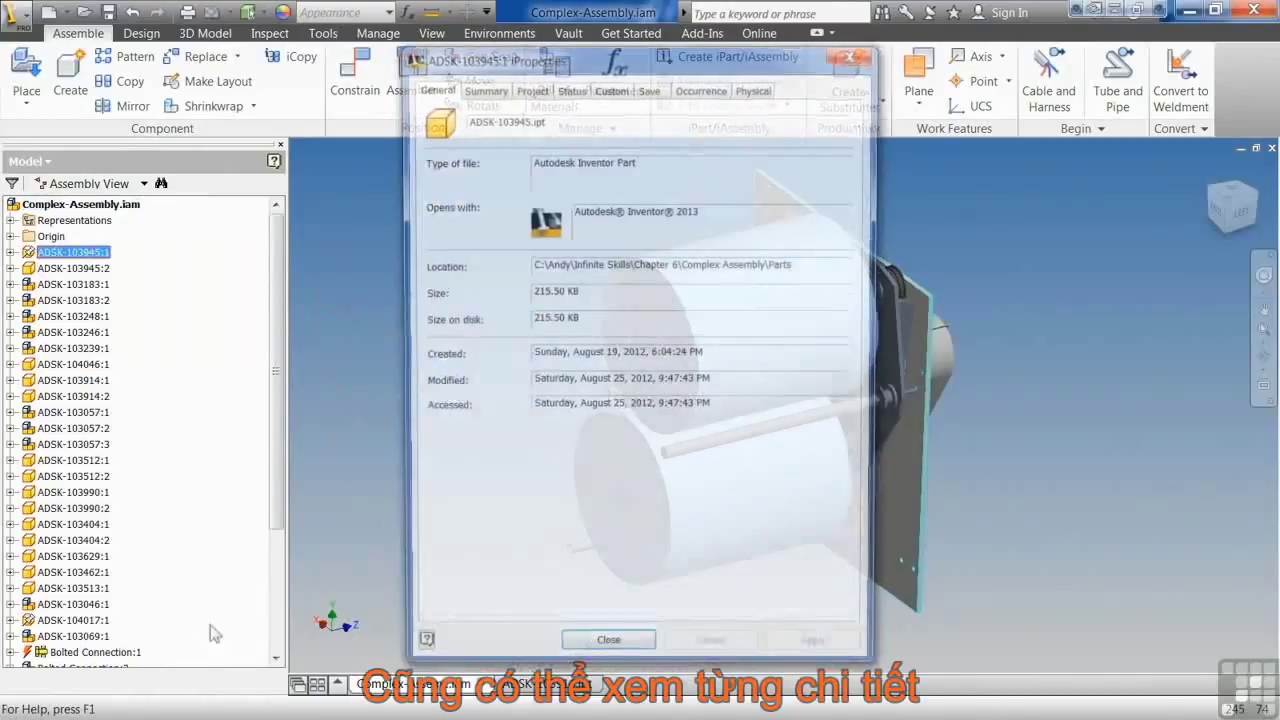
{"action": "left_click", "coordinate": [756, 88]}
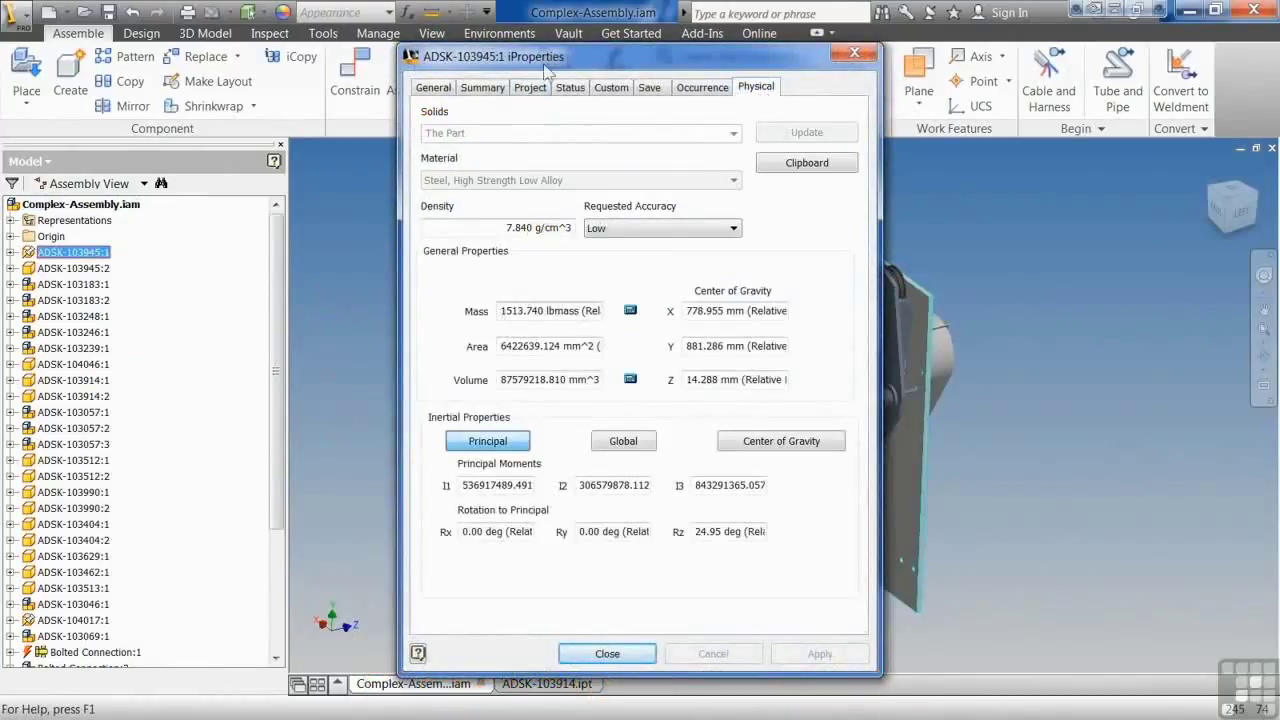
{"action": "left_click_drag", "start_coordinate": [565, 58], "coordinate": [457, 63]}
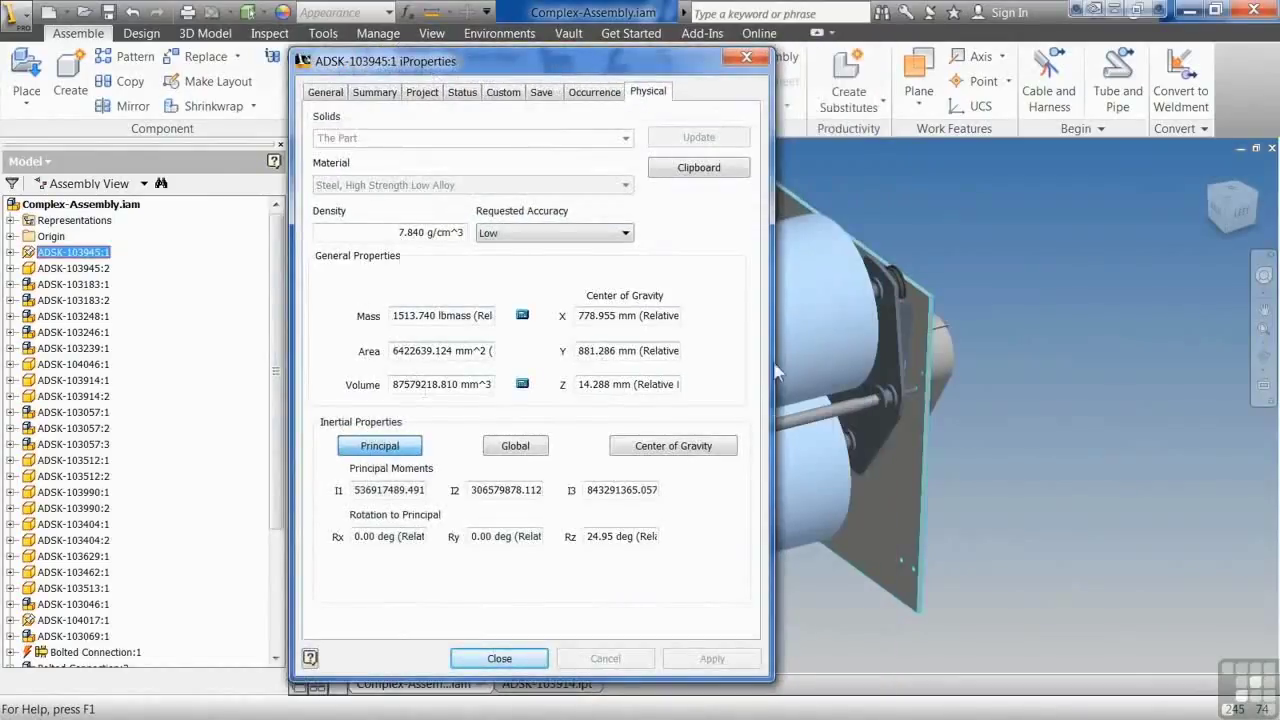
Set the requested accuracy of ADSK-103945:1's physical properties to High and close its iProperties
{"action": "left_click", "coordinate": [565, 238]}
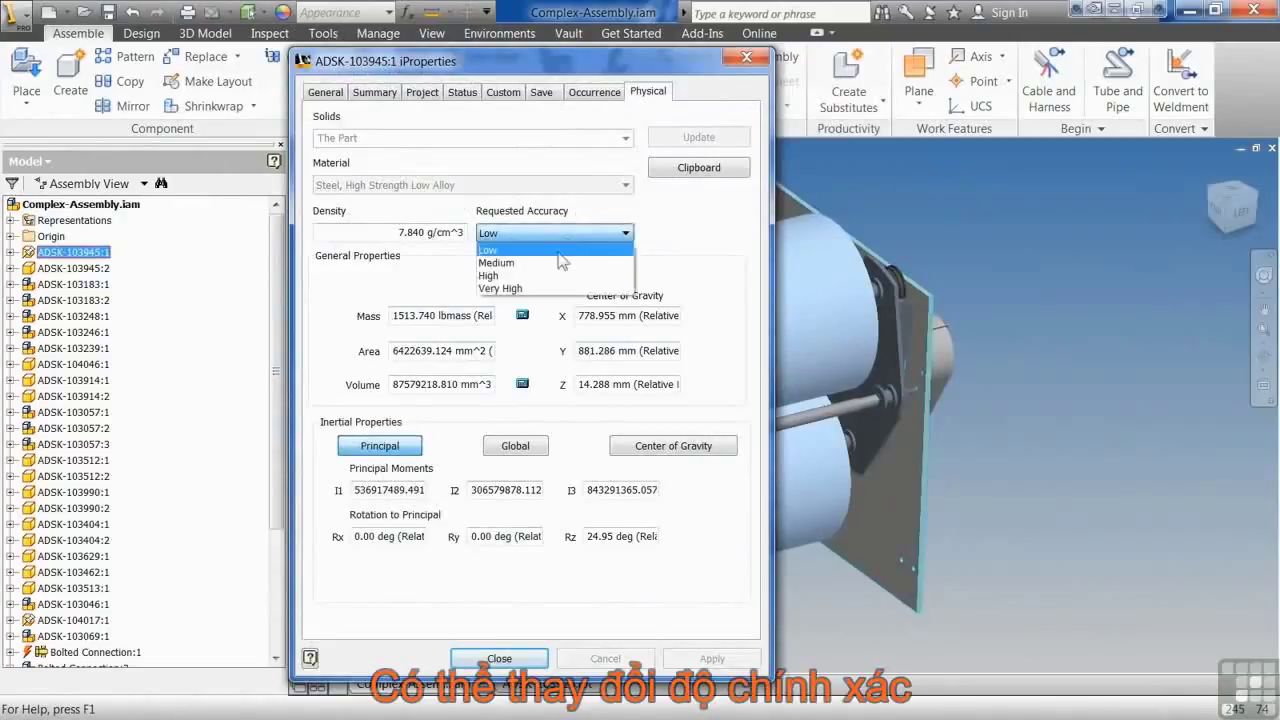
{"action": "left_click", "coordinate": [551, 276]}
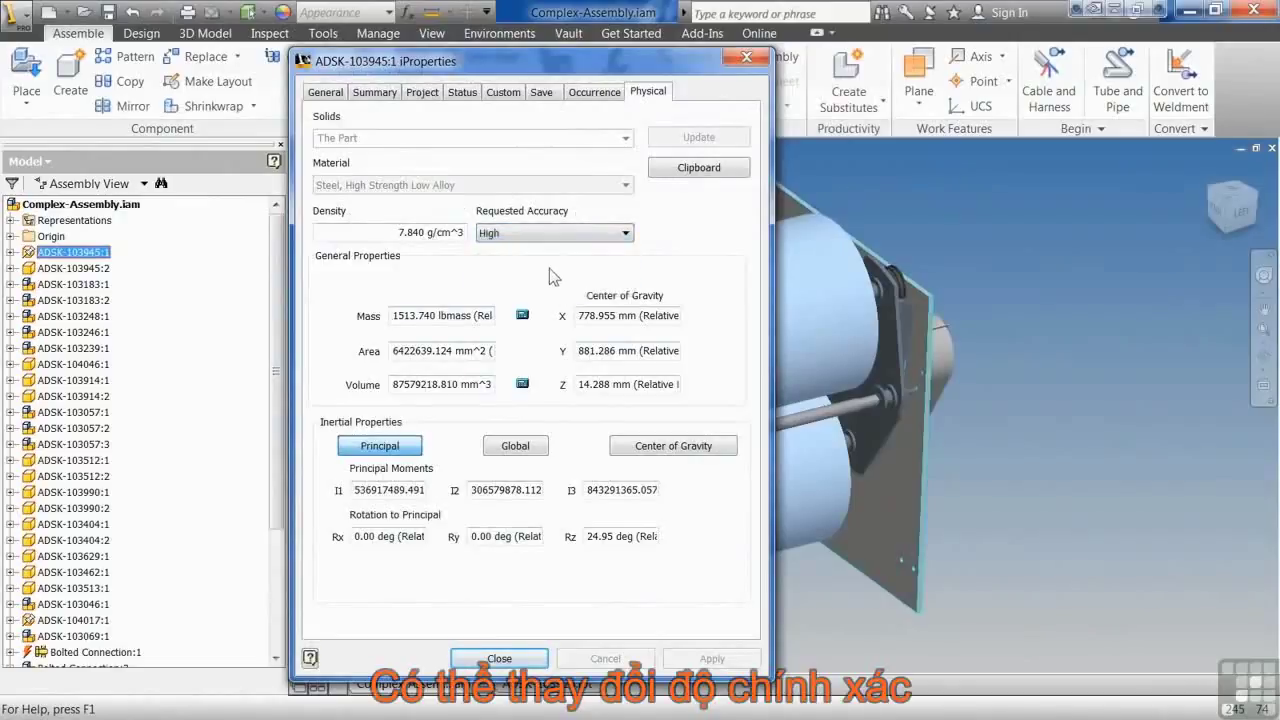
{"action": "left_click", "coordinate": [500, 658]}
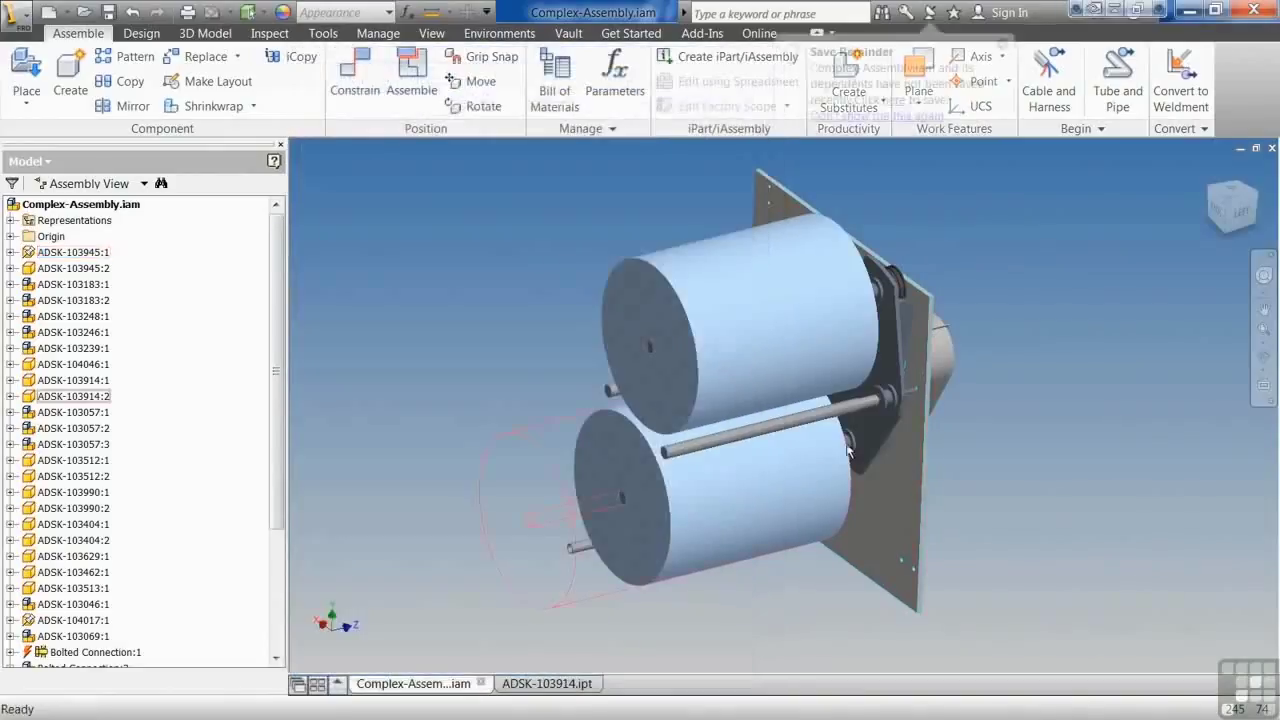
Open the large plate ADSK-103945 as a separate part and display its physical iProperties
{"action": "right_click", "coordinate": [893, 511]}
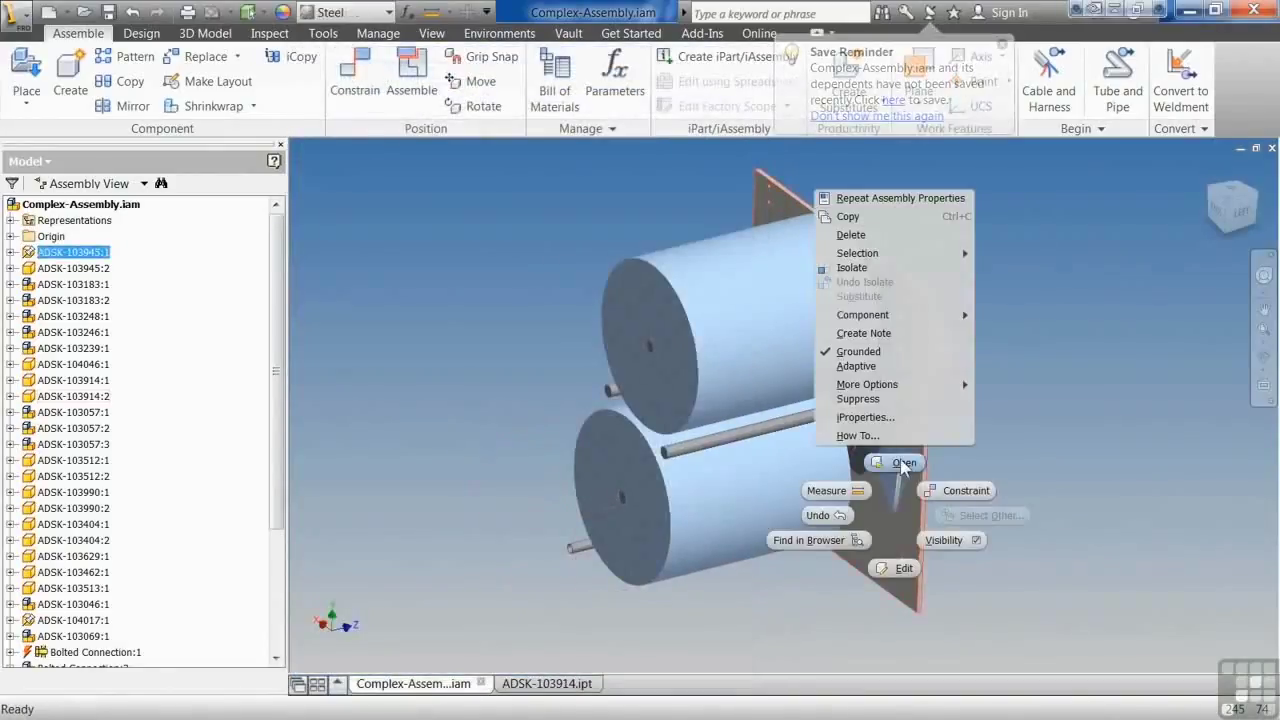
{"action": "left_click", "coordinate": [903, 463]}
{"action": "right_click", "coordinate": [80, 204]}
{"action": "left_click", "coordinate": [165, 363]}
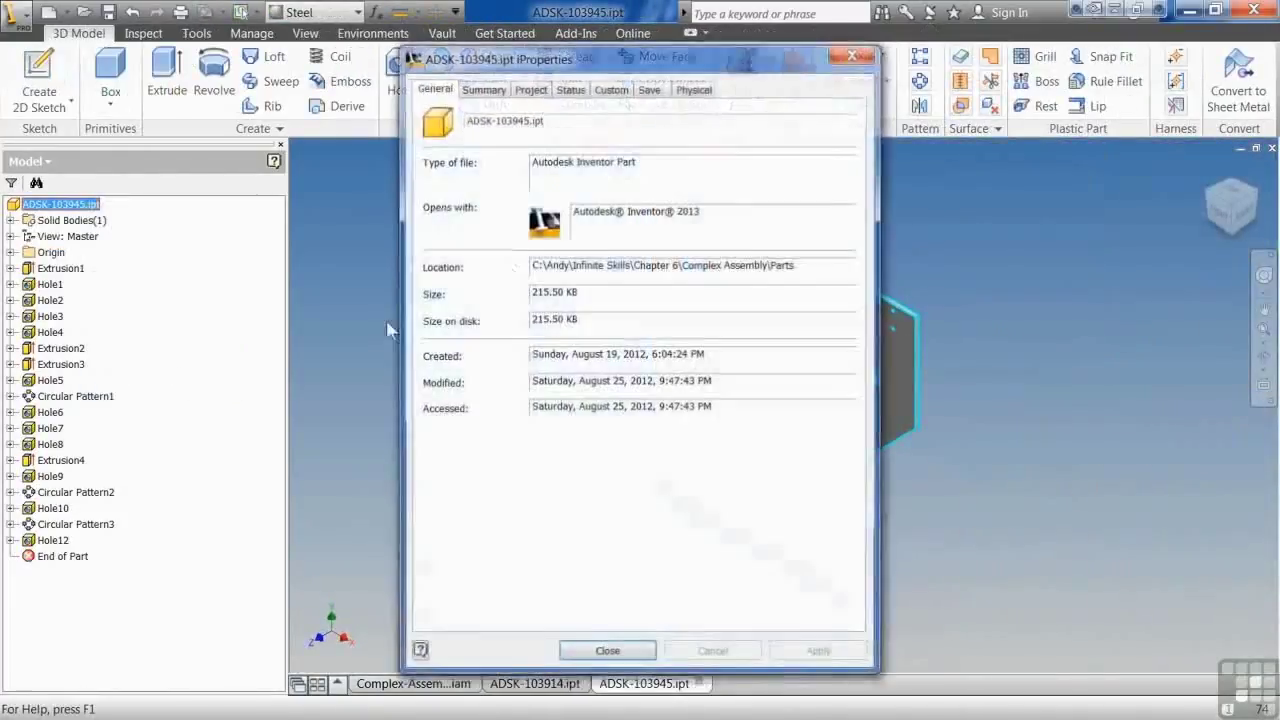
{"action": "left_click", "coordinate": [700, 87]}
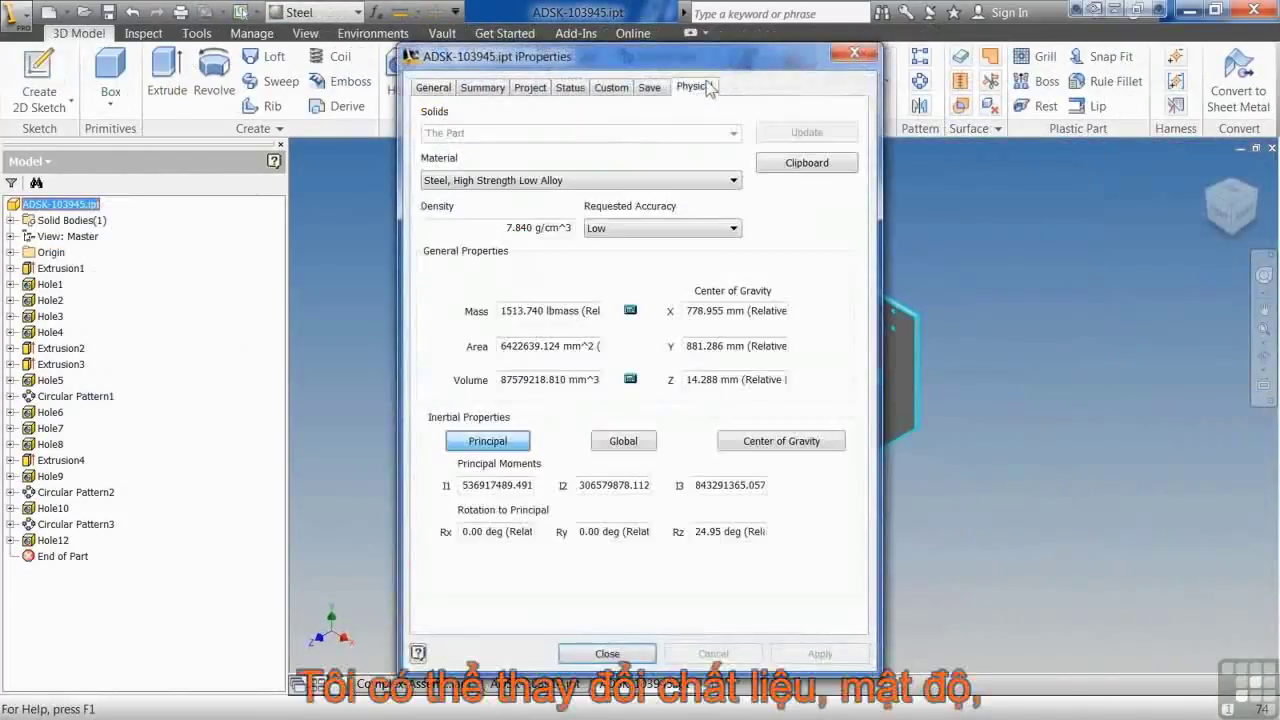
Try Steel, Carbon; Steel, High Strength Low Alloy; and Steel, Mild, Welded as the plate's material
{"action": "left_click", "coordinate": [617, 181]}
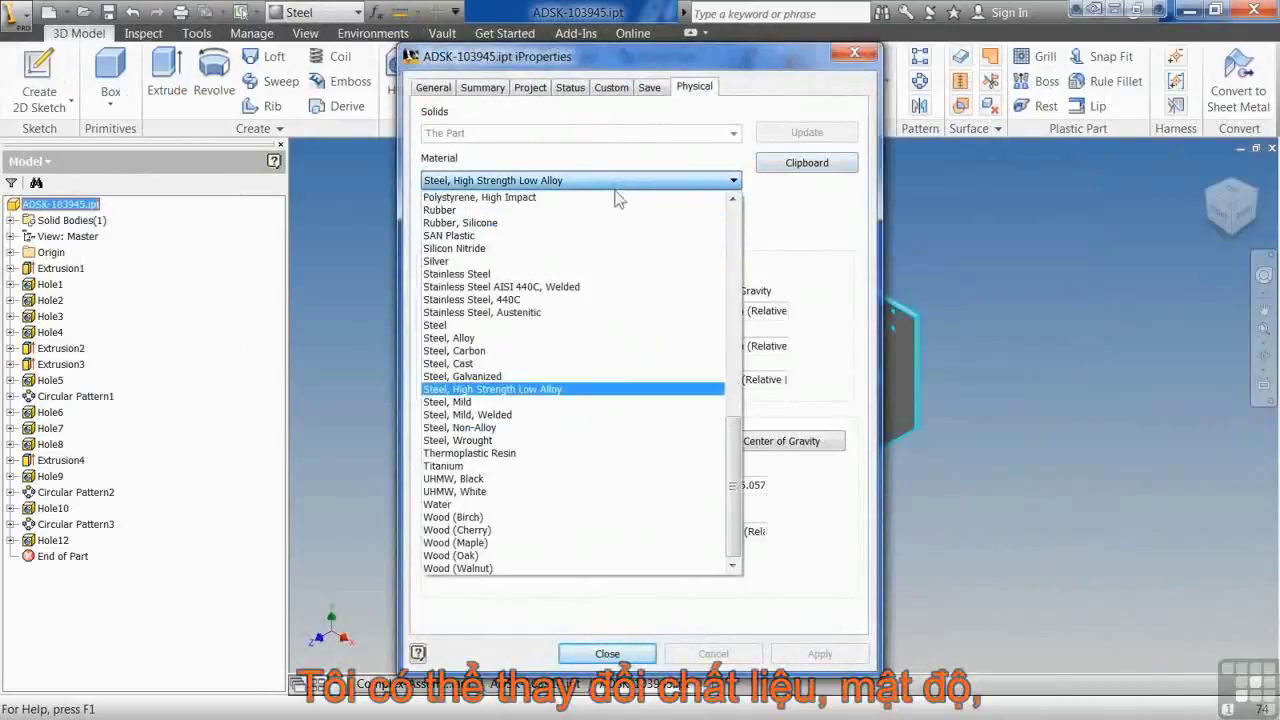
{"action": "left_click", "coordinate": [566, 352]}
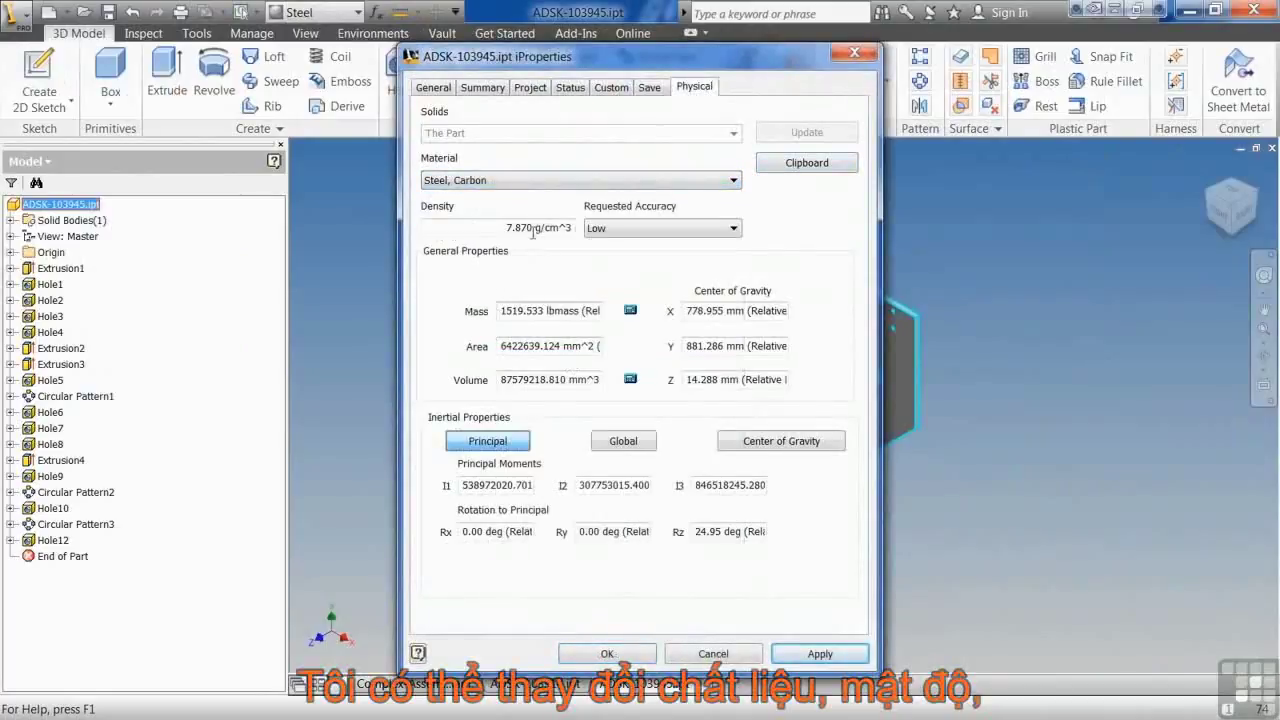
{"action": "left_click", "coordinate": [580, 183]}
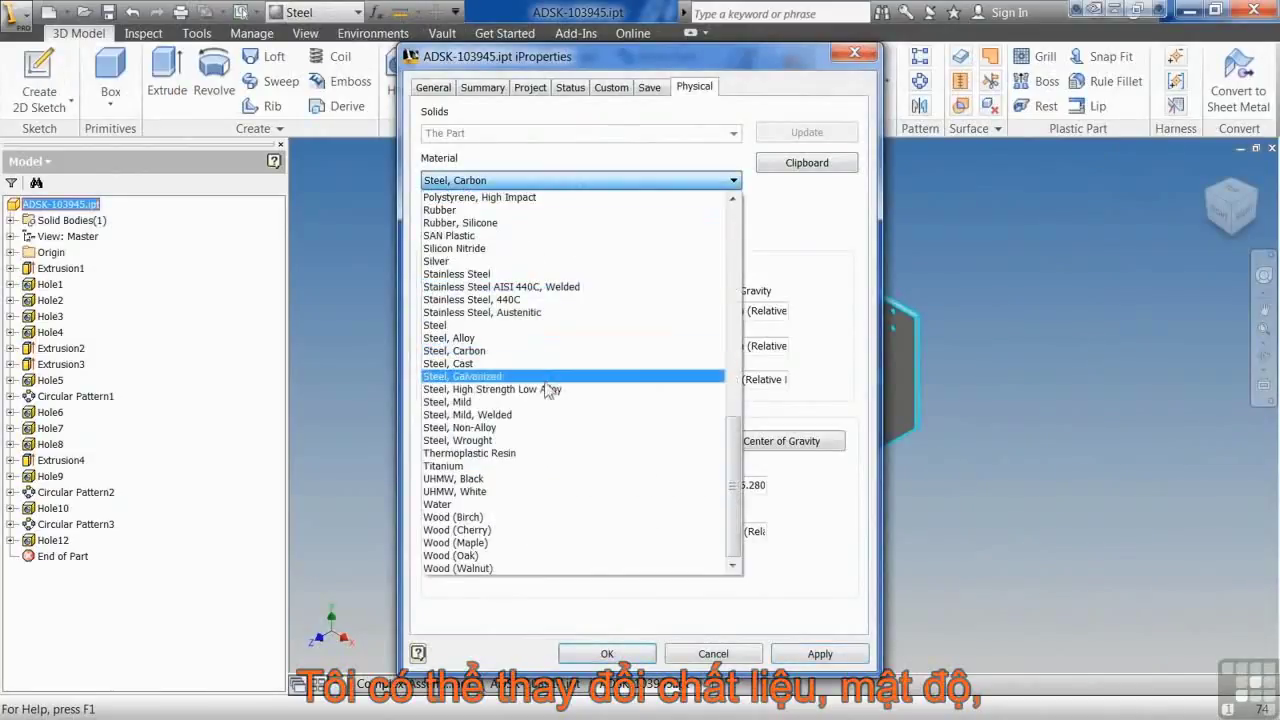
{"action": "left_click", "coordinate": [545, 388]}
{"action": "left_click", "coordinate": [632, 179]}
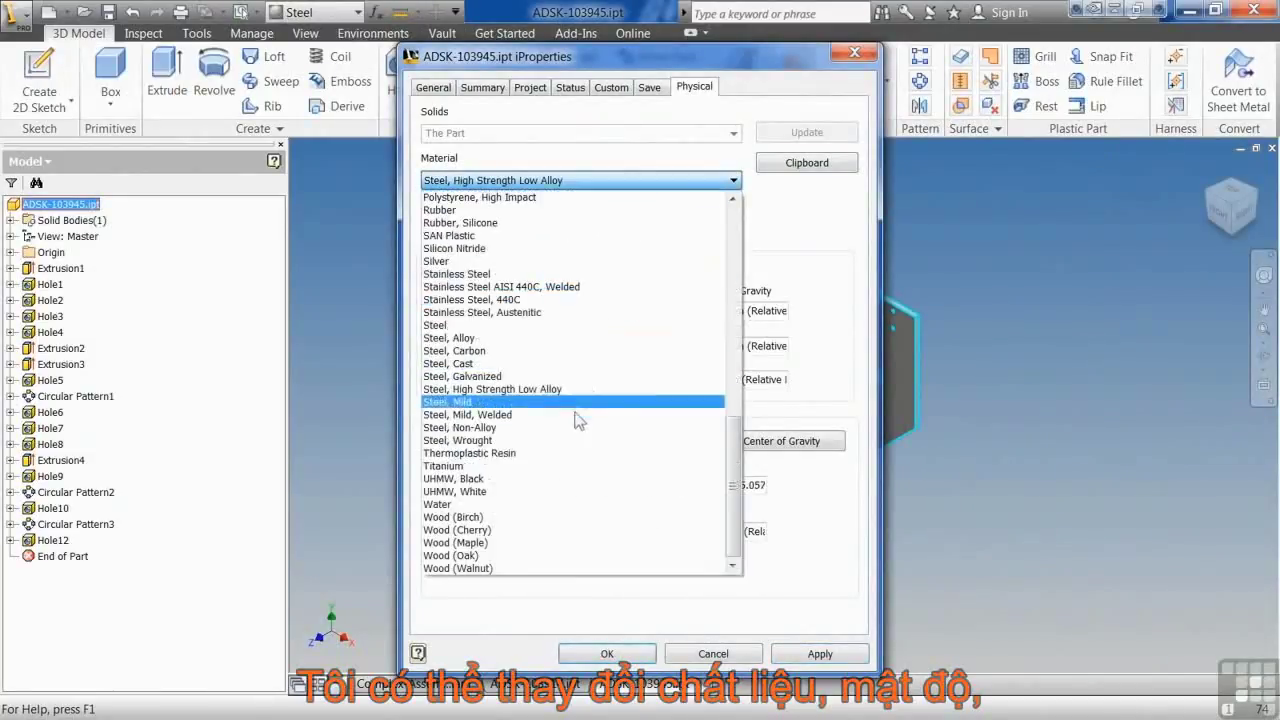
{"action": "left_click", "coordinate": [573, 414]}
Try Stainless Steel, Silicon Nitride and SAN Plastic as the plate's material
{"action": "left_click", "coordinate": [557, 180]}
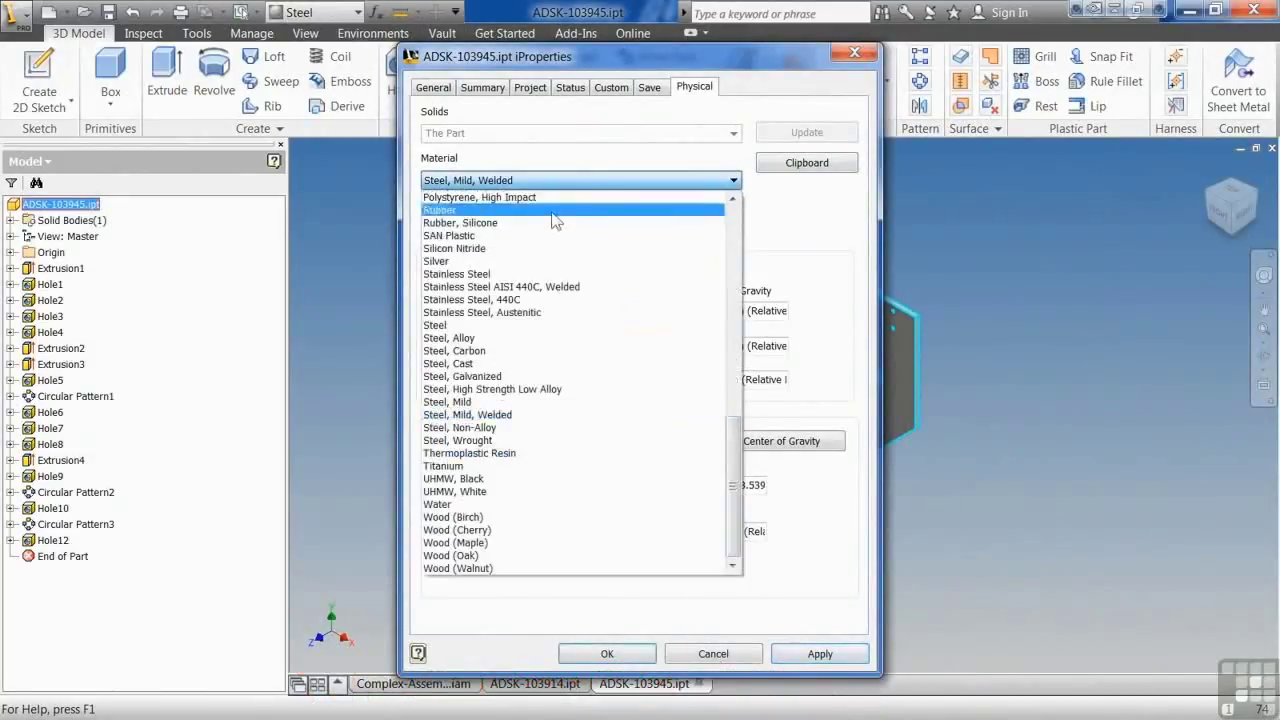
{"action": "left_click", "coordinate": [532, 274]}
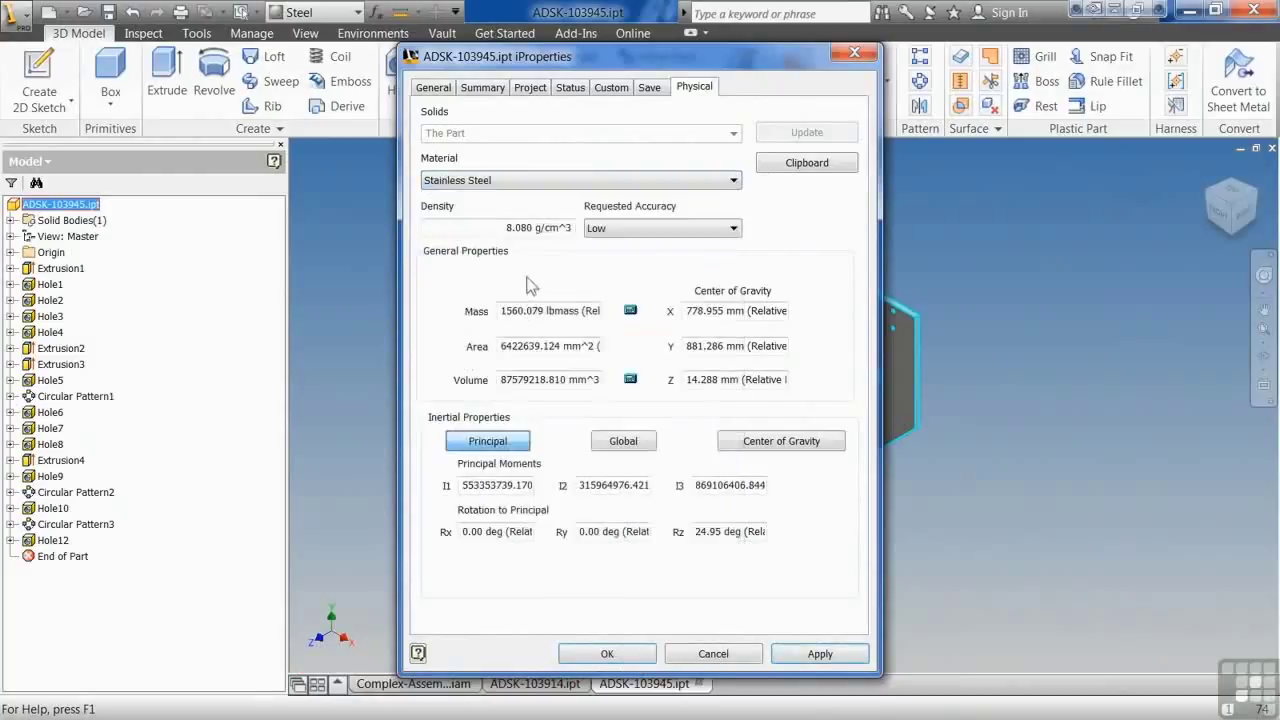
{"action": "left_click", "coordinate": [540, 182]}
{"action": "left_click", "coordinate": [515, 249]}
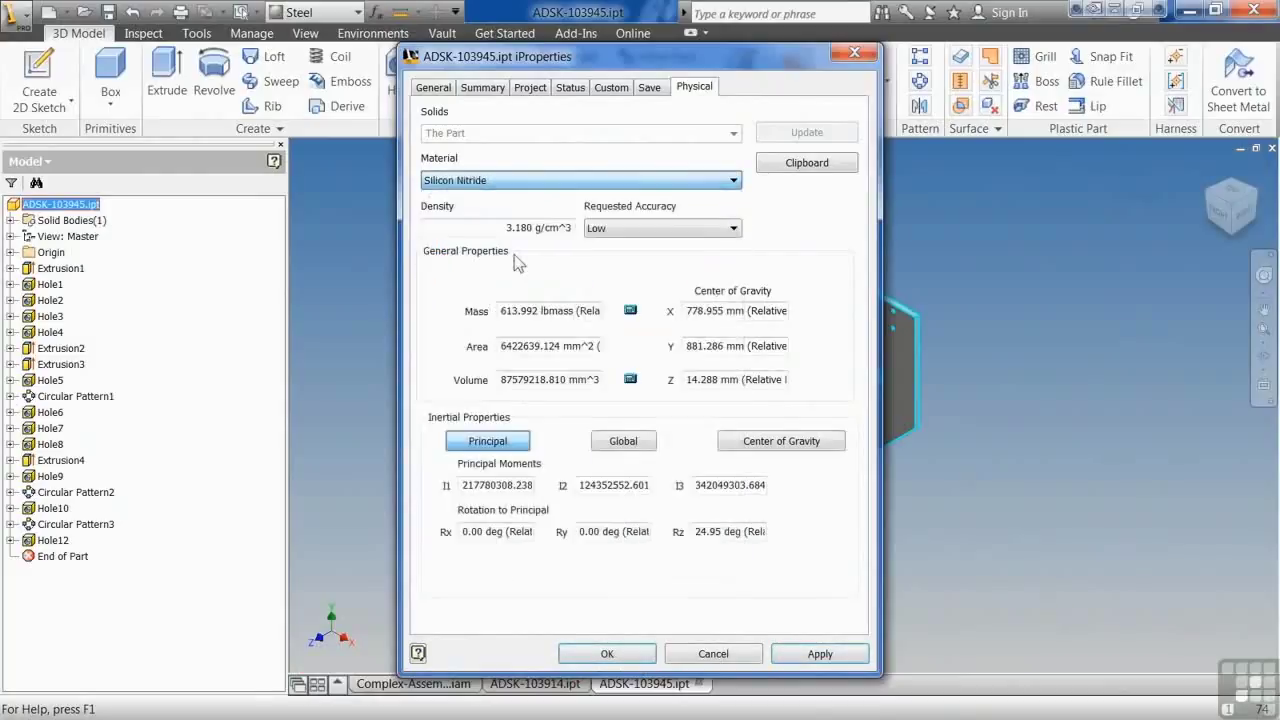
{"action": "left_click", "coordinate": [520, 182]}
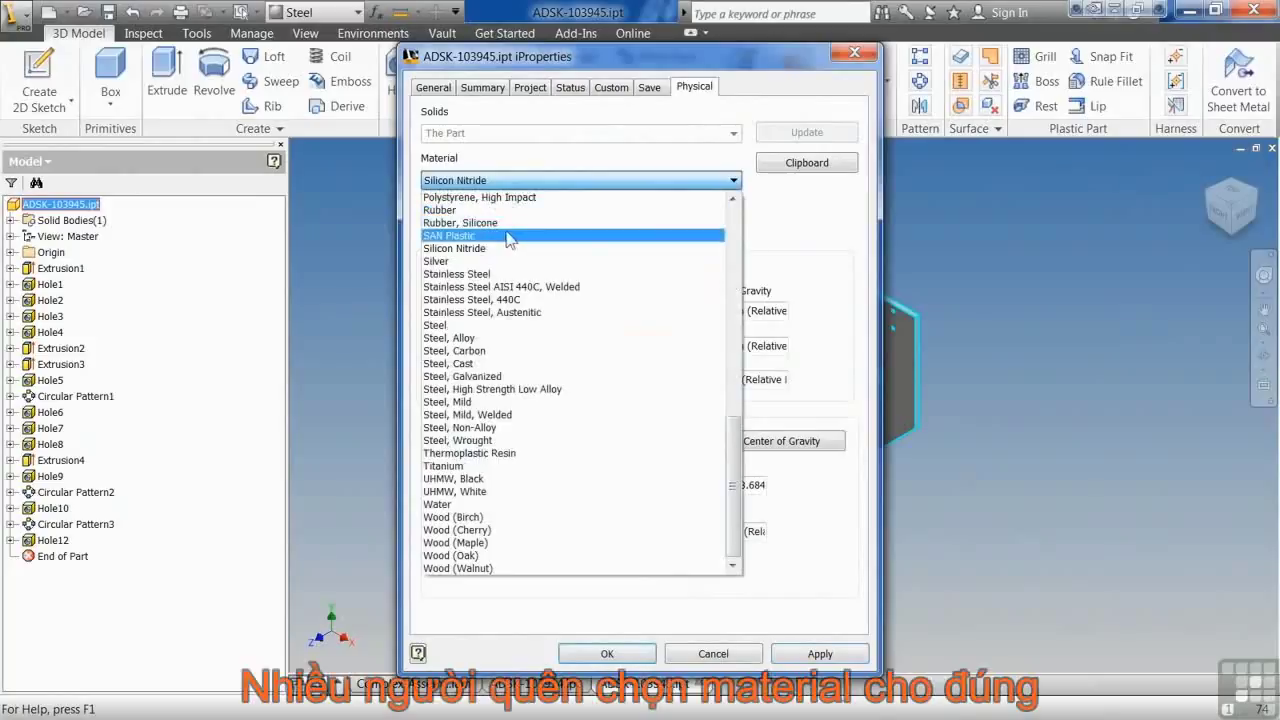
{"action": "left_click", "coordinate": [510, 236]}
Set the plate's material to Stainless Steel in its physical iProperties
{"action": "left_click", "coordinate": [527, 182]}
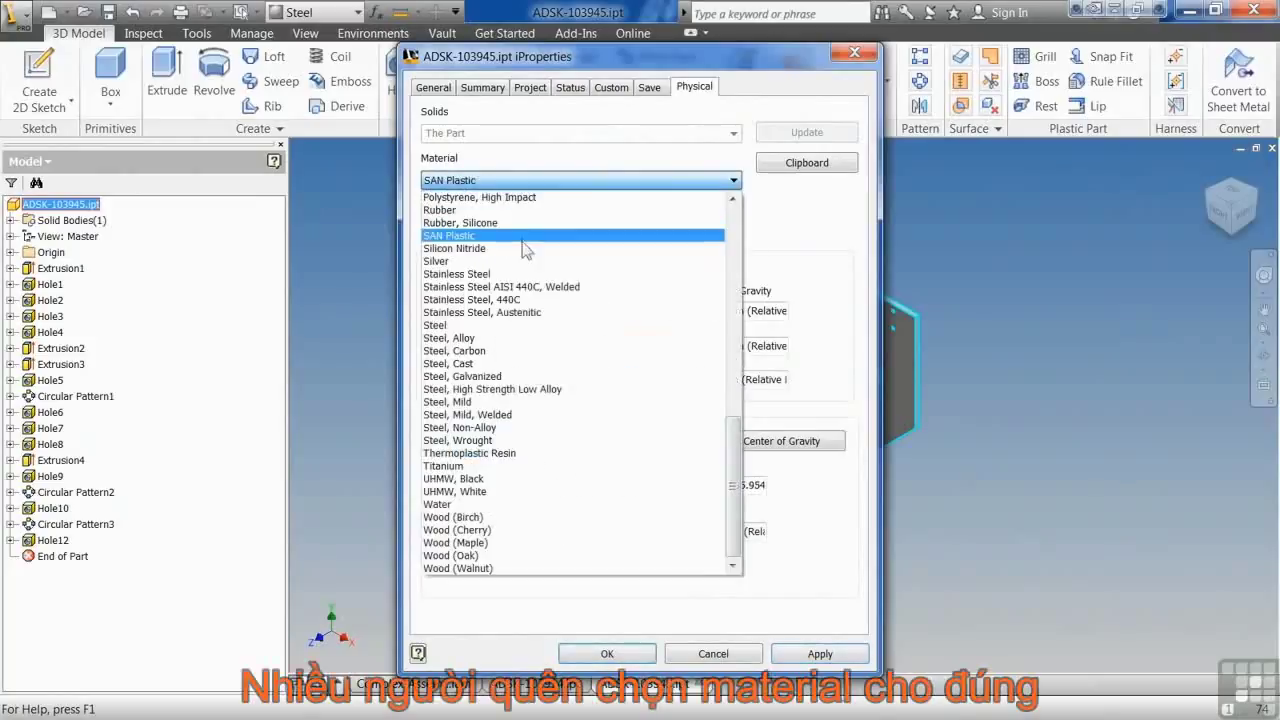
{"action": "left_click", "coordinate": [513, 274]}
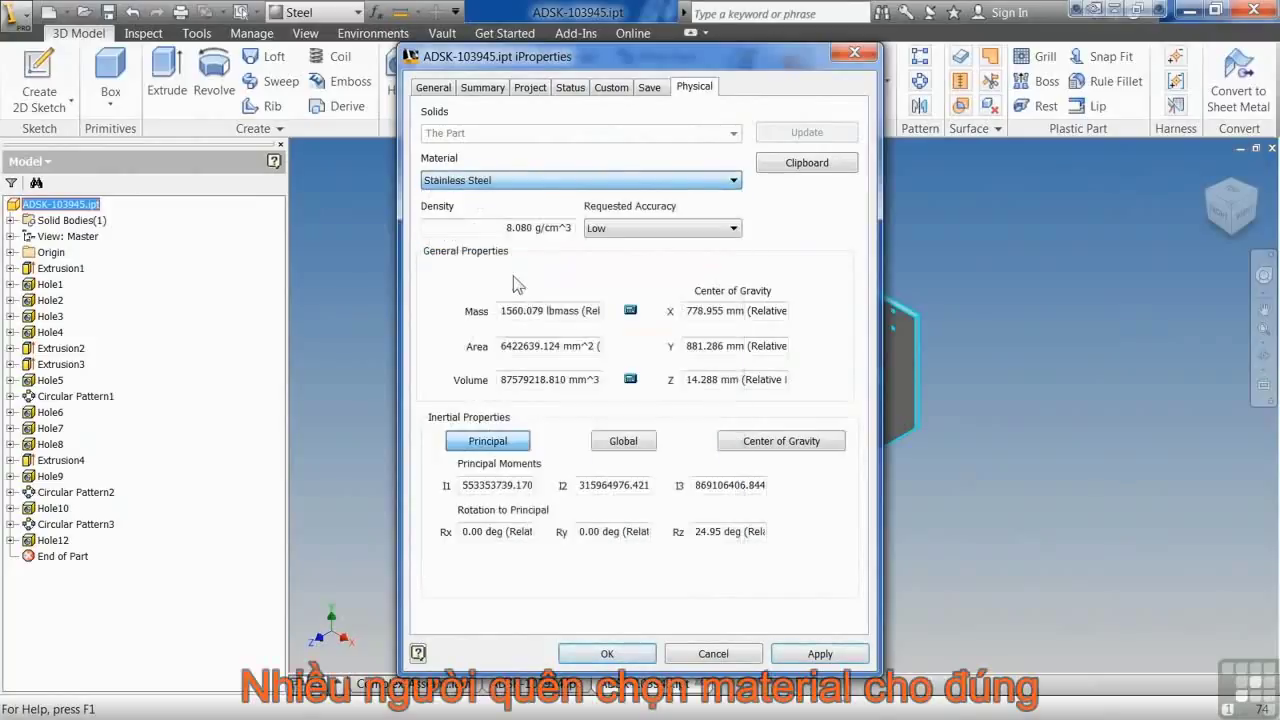
{"action": "left_click", "coordinate": [556, 182]}
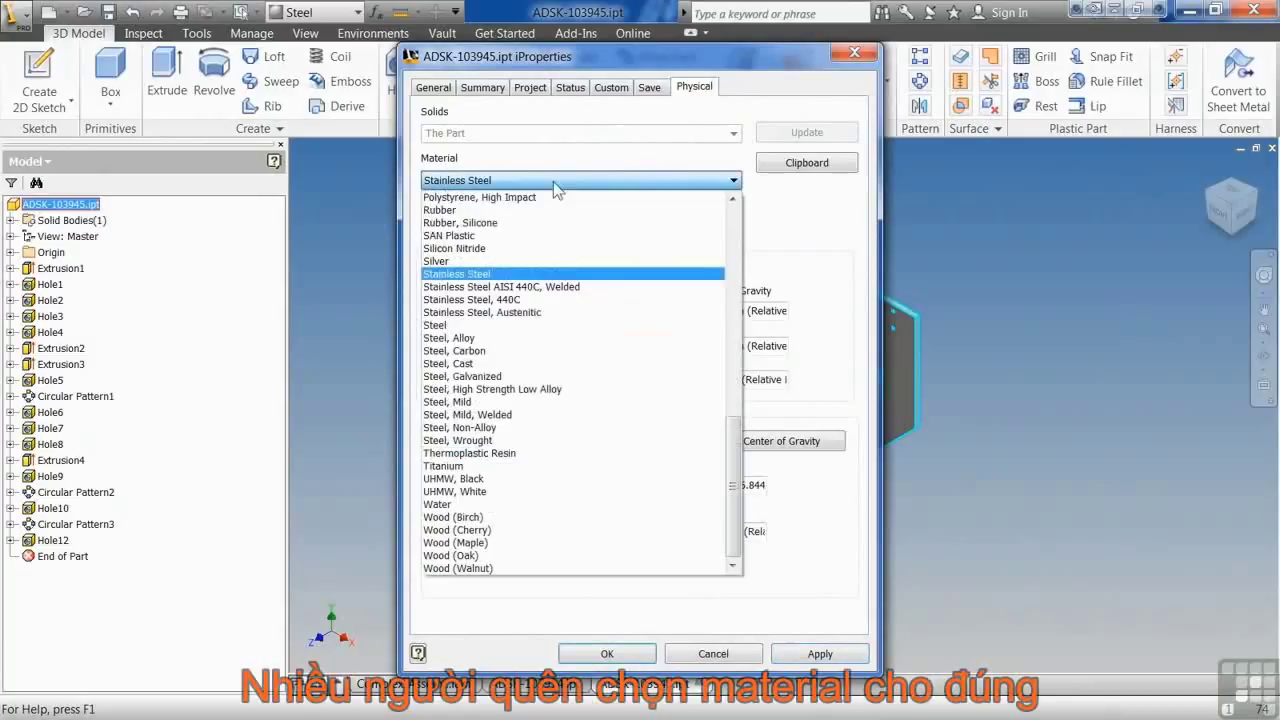
{"action": "left_click", "coordinate": [772, 226]}
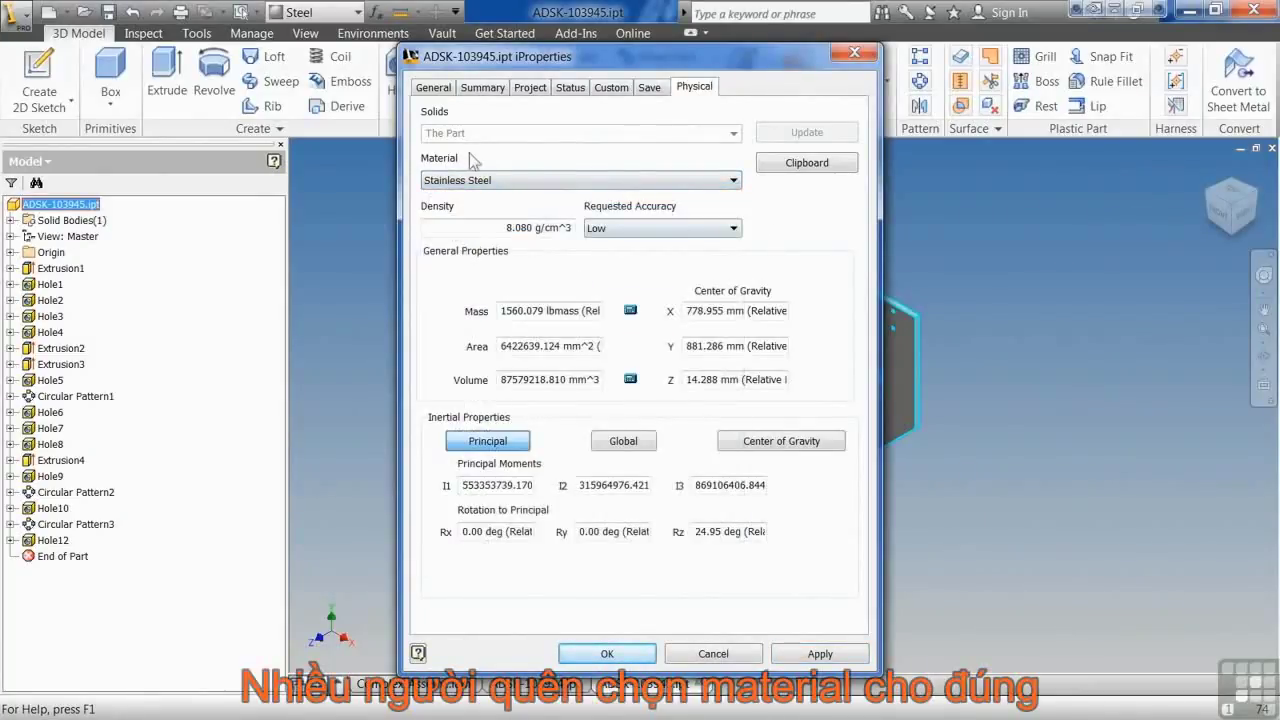
Set the plate's material to Steel, High Strength Low Alloy, then close the part and return to the assembly
{"action": "left_click", "coordinate": [523, 181]}
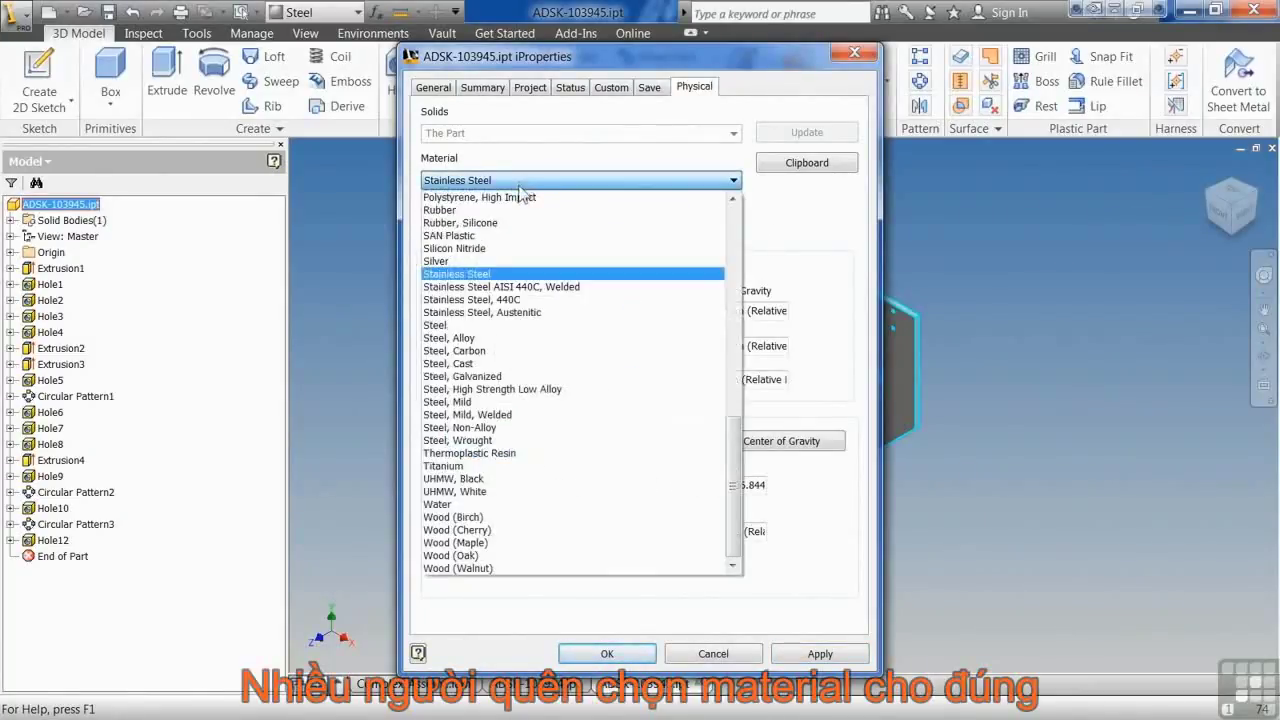
{"action": "left_click", "coordinate": [513, 389]}
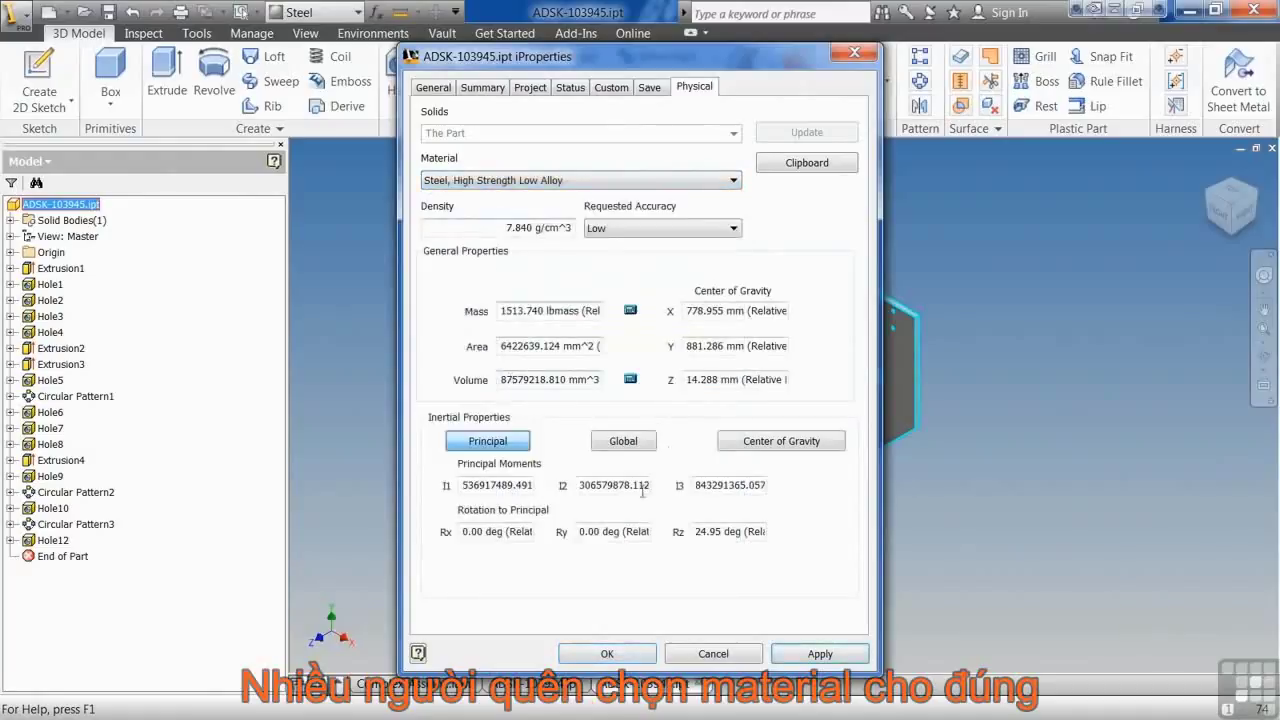
{"action": "left_click", "coordinate": [607, 654]}
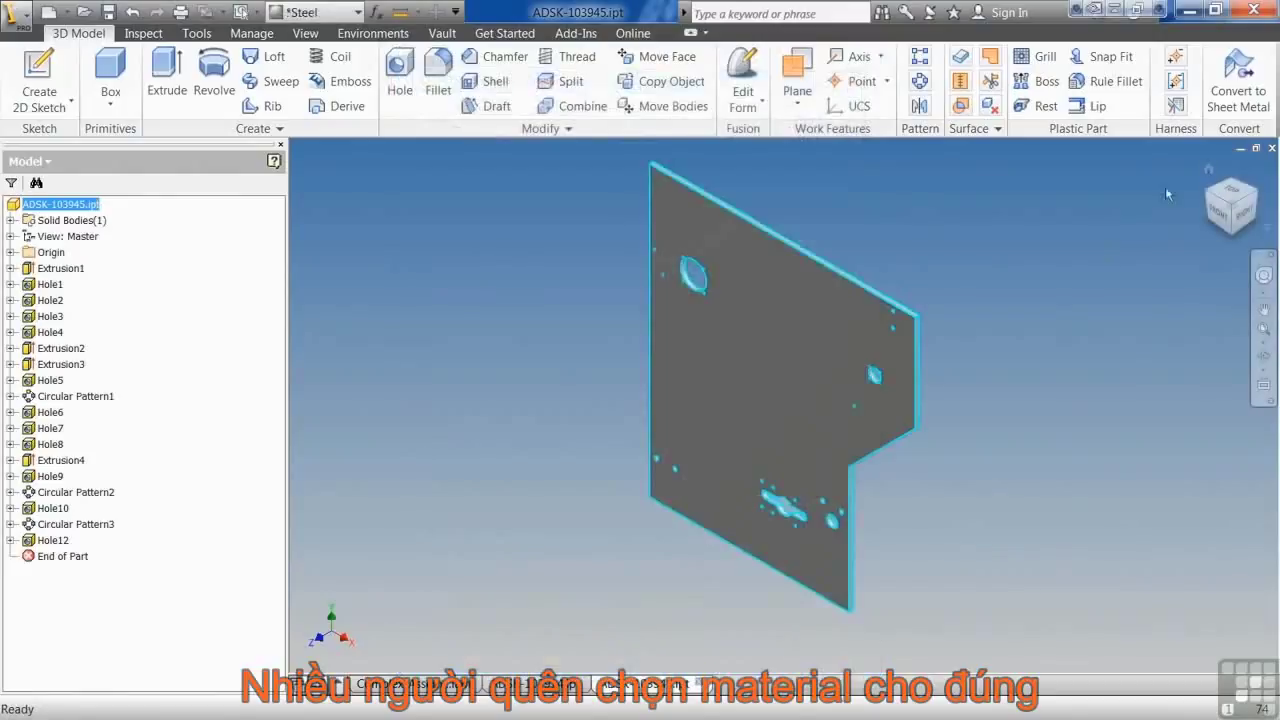
{"action": "left_click", "coordinate": [1270, 148]}
{"action": "left_click", "coordinate": [478, 408]}
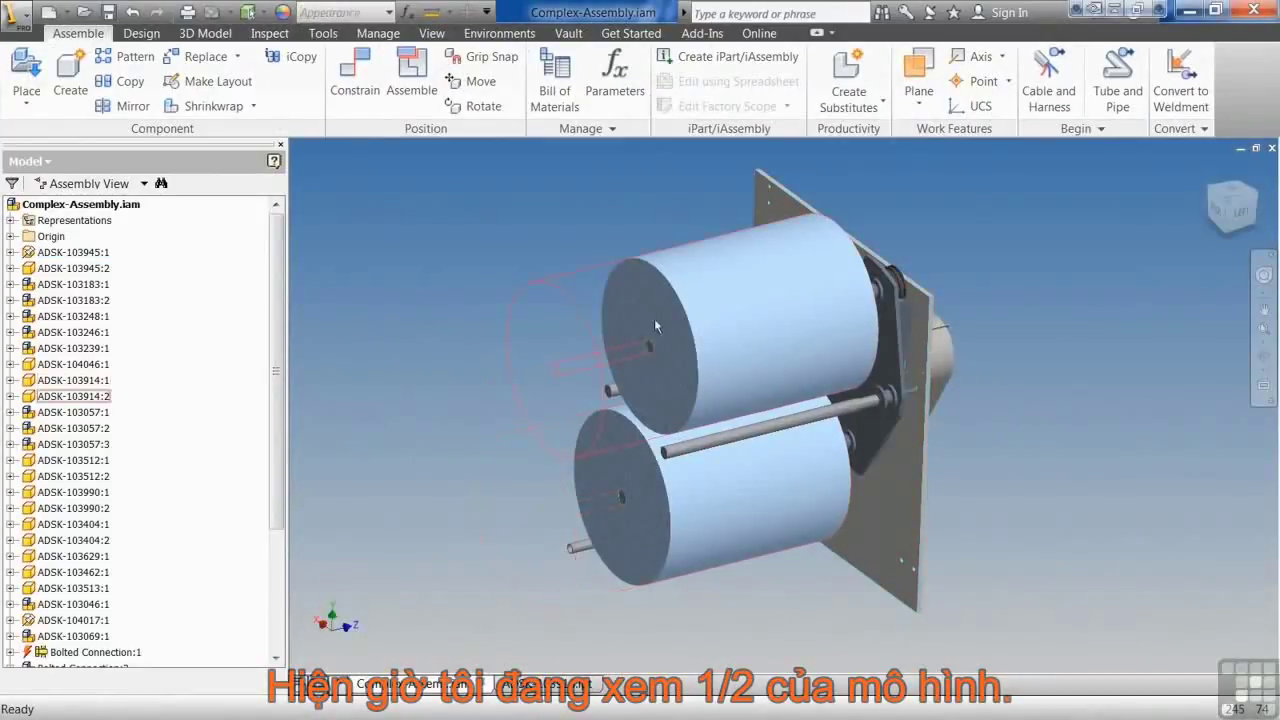
Check the physical iProperties of Complex-Assembly while it is shown in half section
{"action": "right_click", "coordinate": [125, 207]}
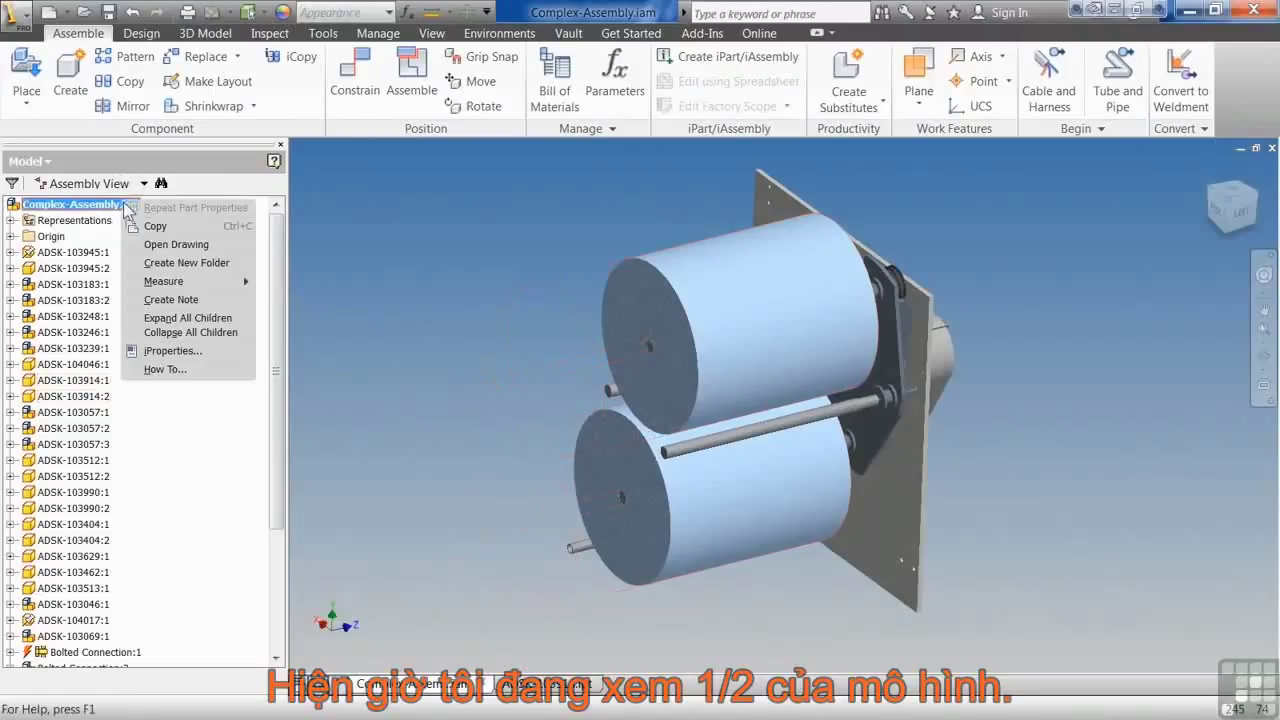
{"action": "left_click", "coordinate": [202, 346]}
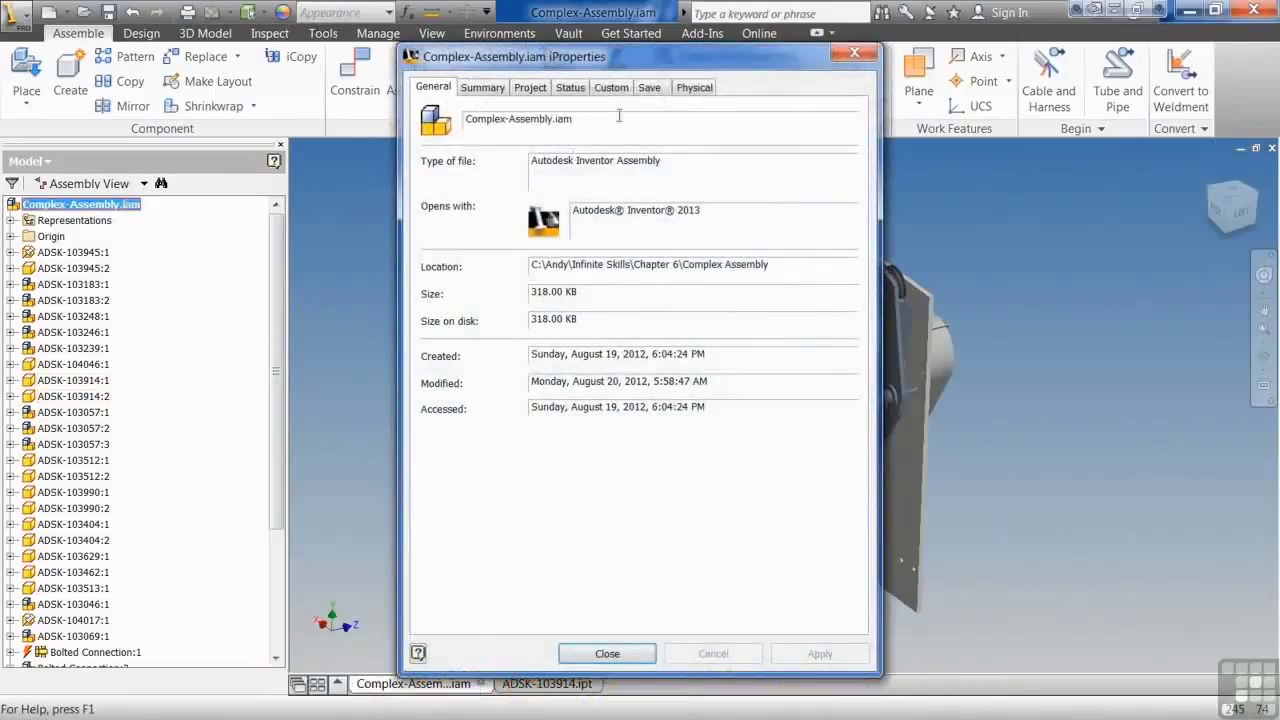
{"action": "left_click", "coordinate": [694, 87]}
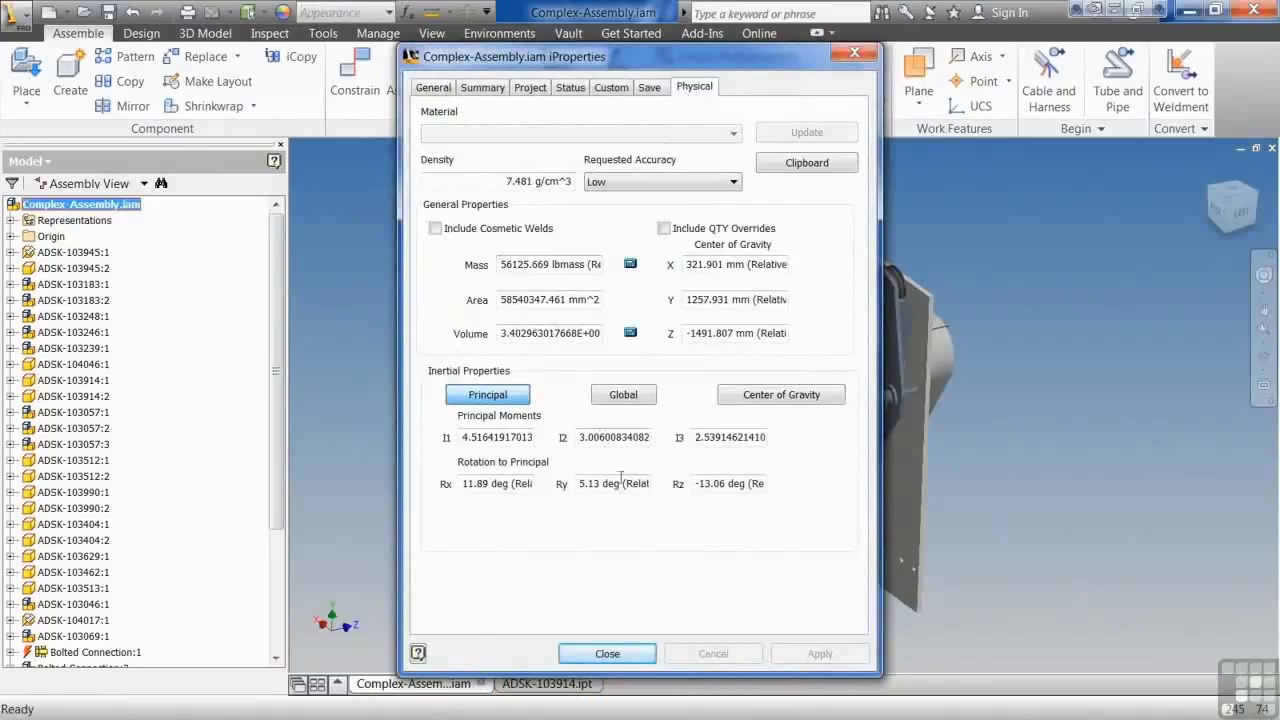
{"action": "left_click", "coordinate": [607, 653]}
End the half section view so the whole assembly is displayed
{"action": "left_click", "coordinate": [477, 33]}
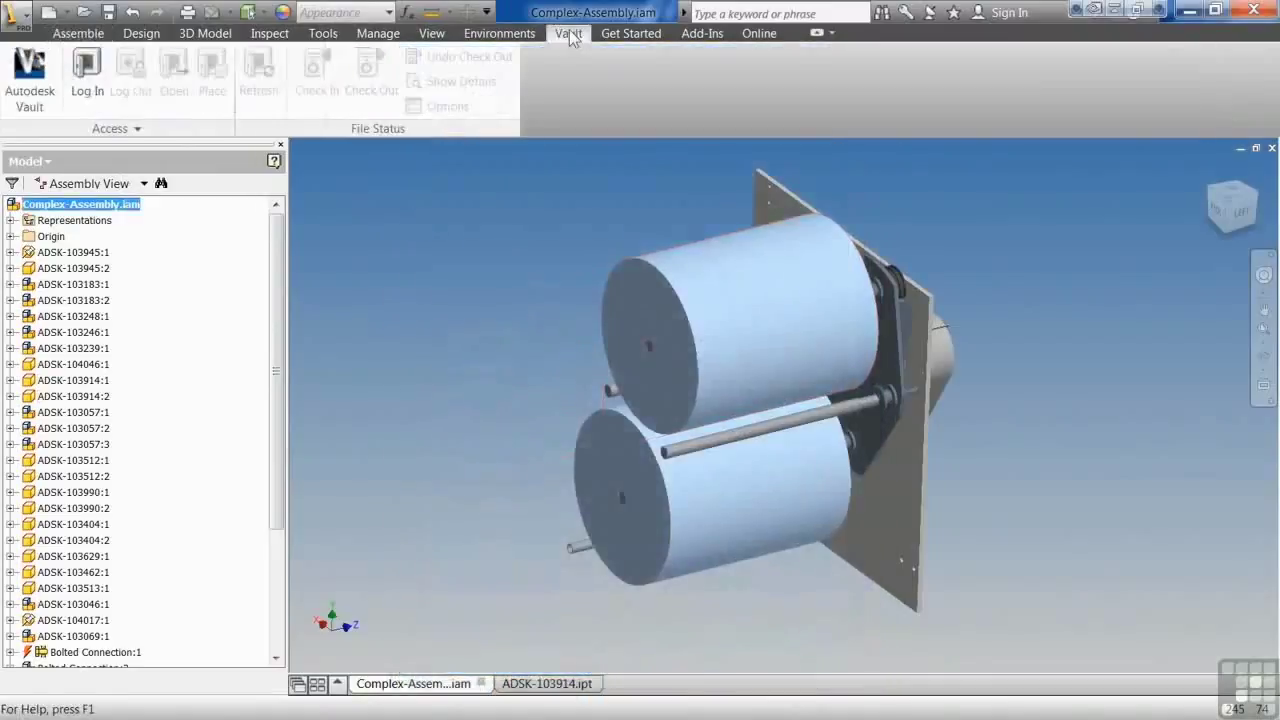
{"action": "left_click", "coordinate": [432, 33]}
{"action": "left_click", "coordinate": [690, 81]}
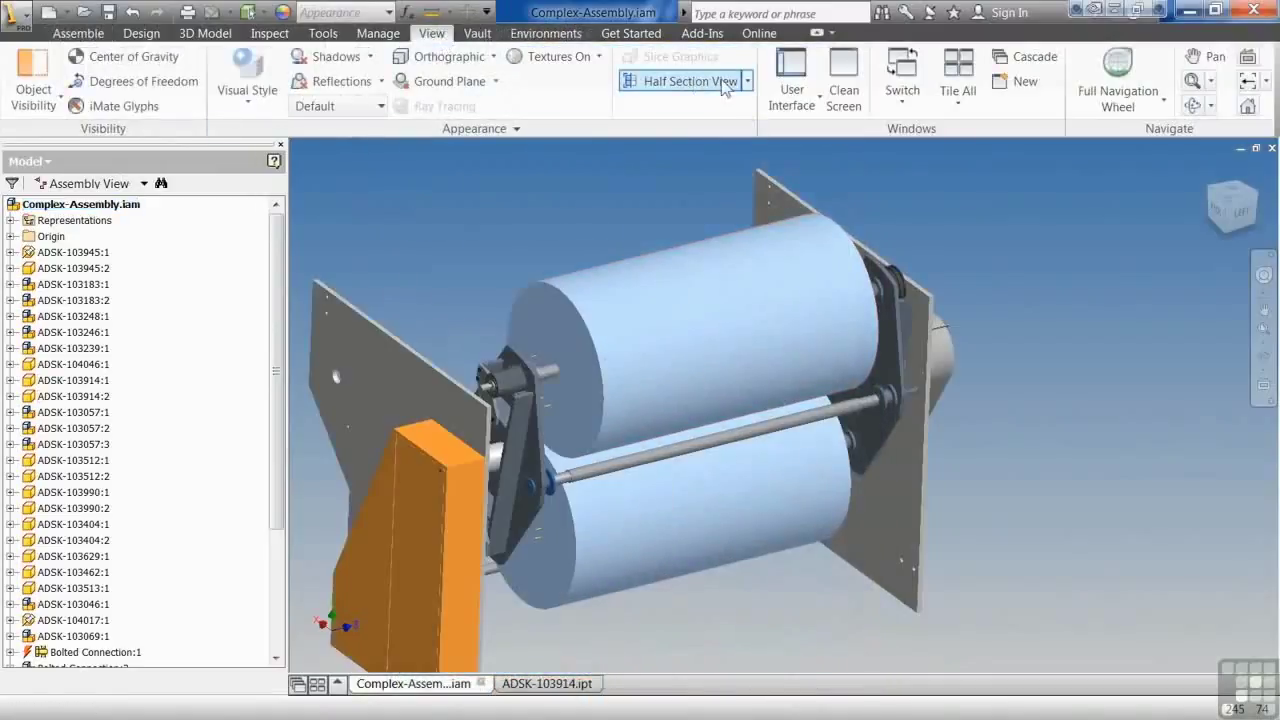
{"action": "left_click", "coordinate": [747, 81]}
{"action": "left_click", "coordinate": [700, 232]}
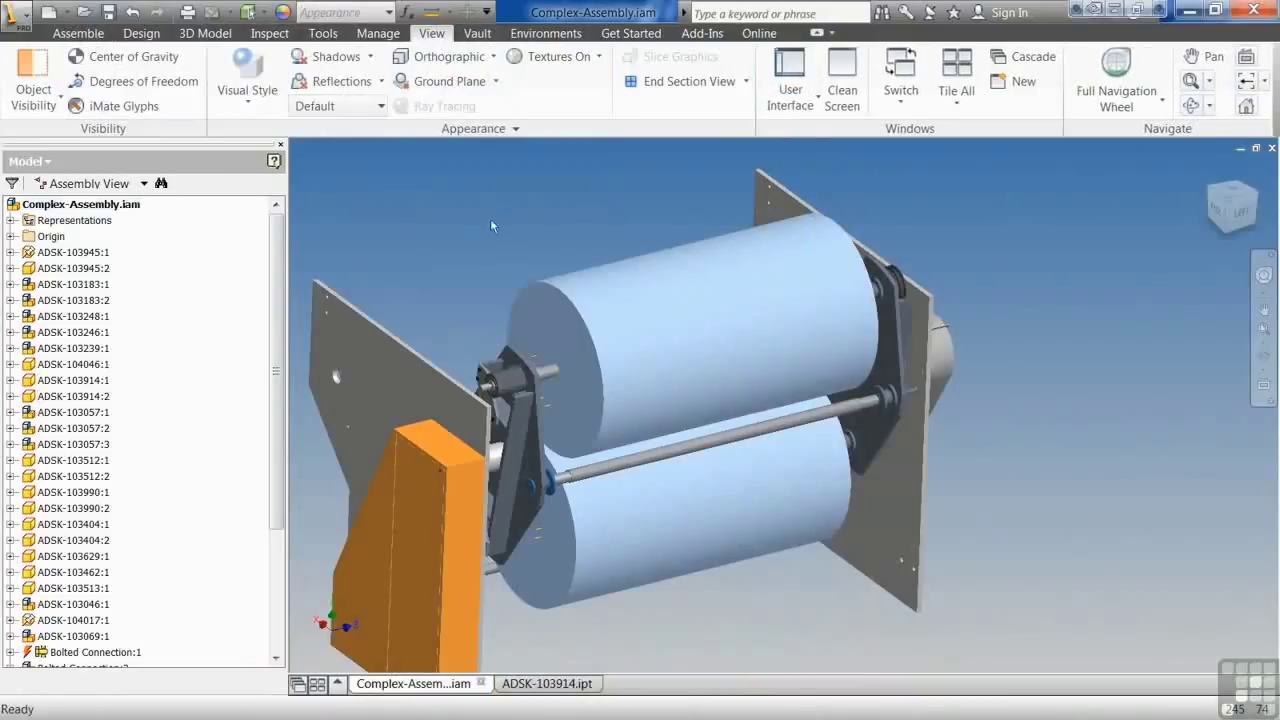
Check the physical iProperties of the complete, unsectioned Complex-Assembly
{"action": "left_click", "coordinate": [110, 204]}
{"action": "right_click", "coordinate": [110, 204]}
{"action": "left_click", "coordinate": [190, 346]}
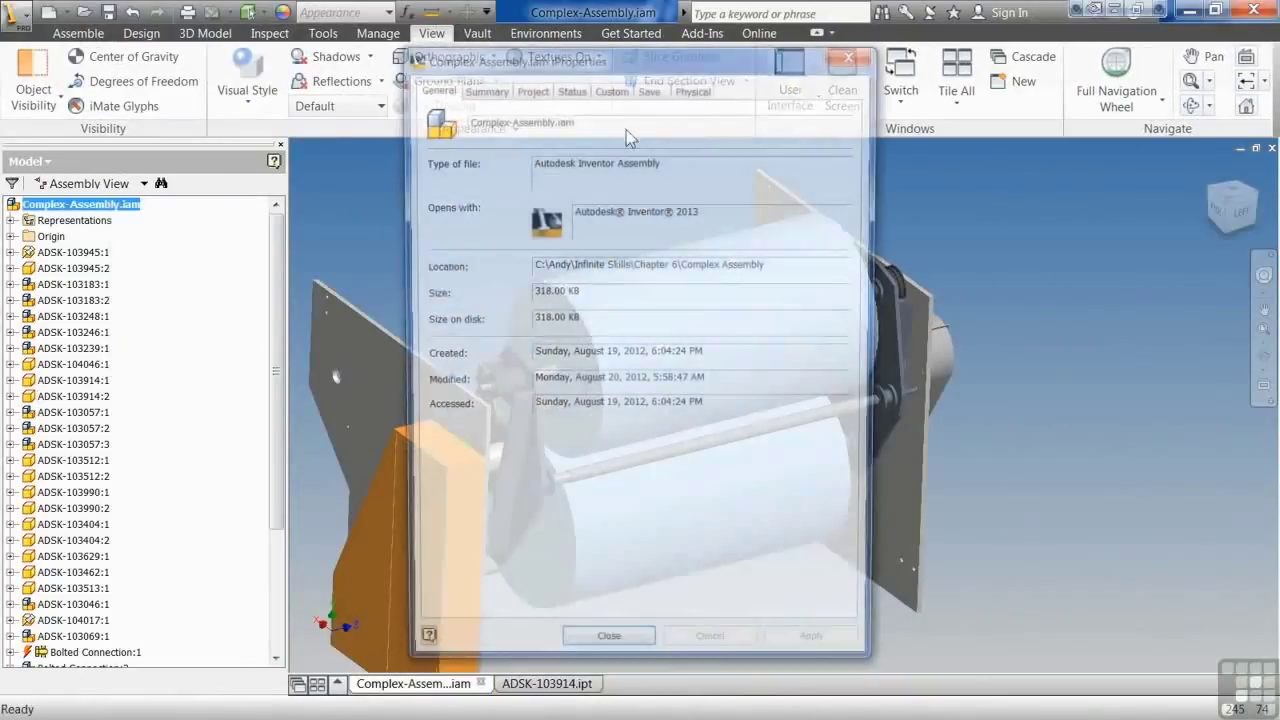
{"action": "left_click", "coordinate": [694, 86]}
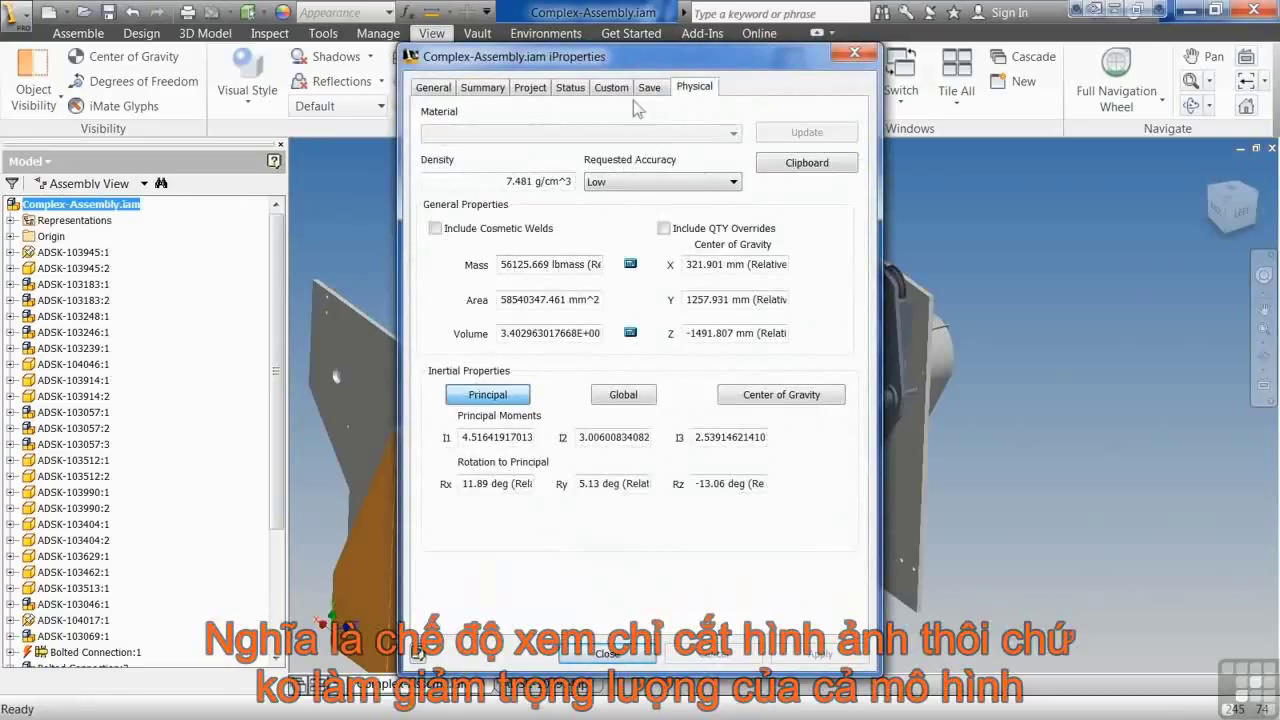
{"action": "left_click_drag", "start_coordinate": [645, 62], "coordinate": [666, 47]}
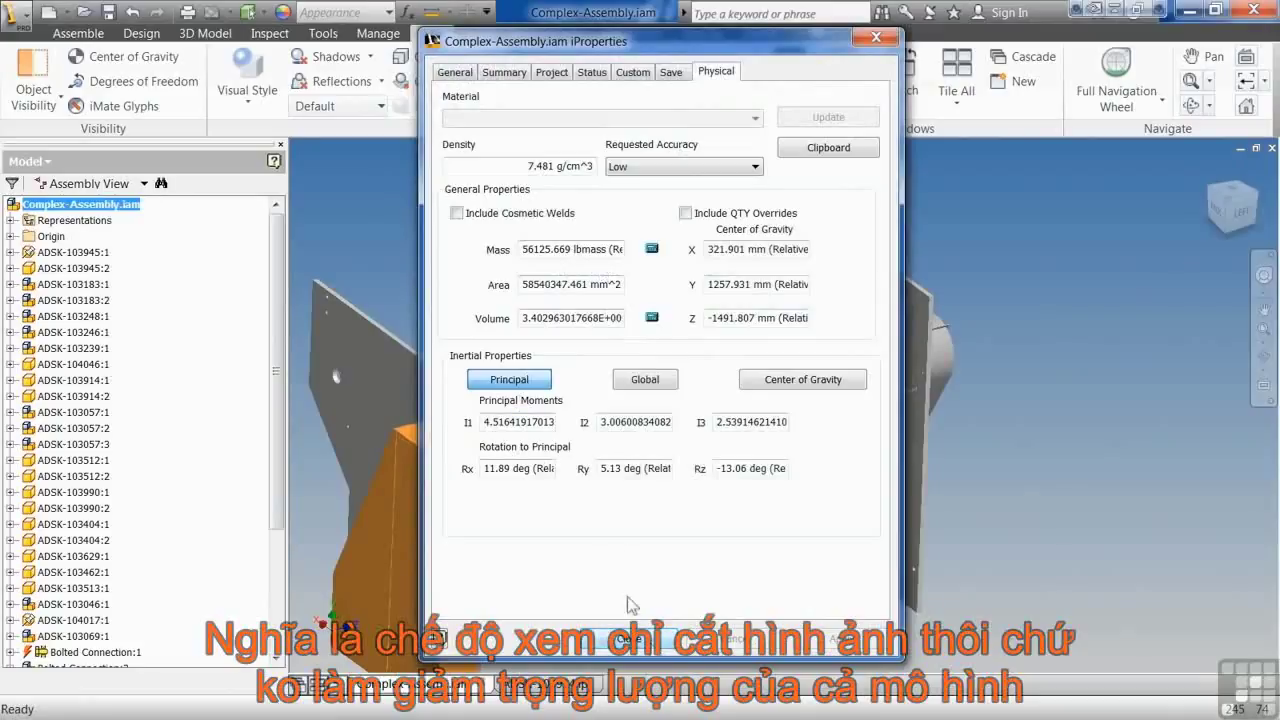
{"action": "left_click", "coordinate": [615, 638]}
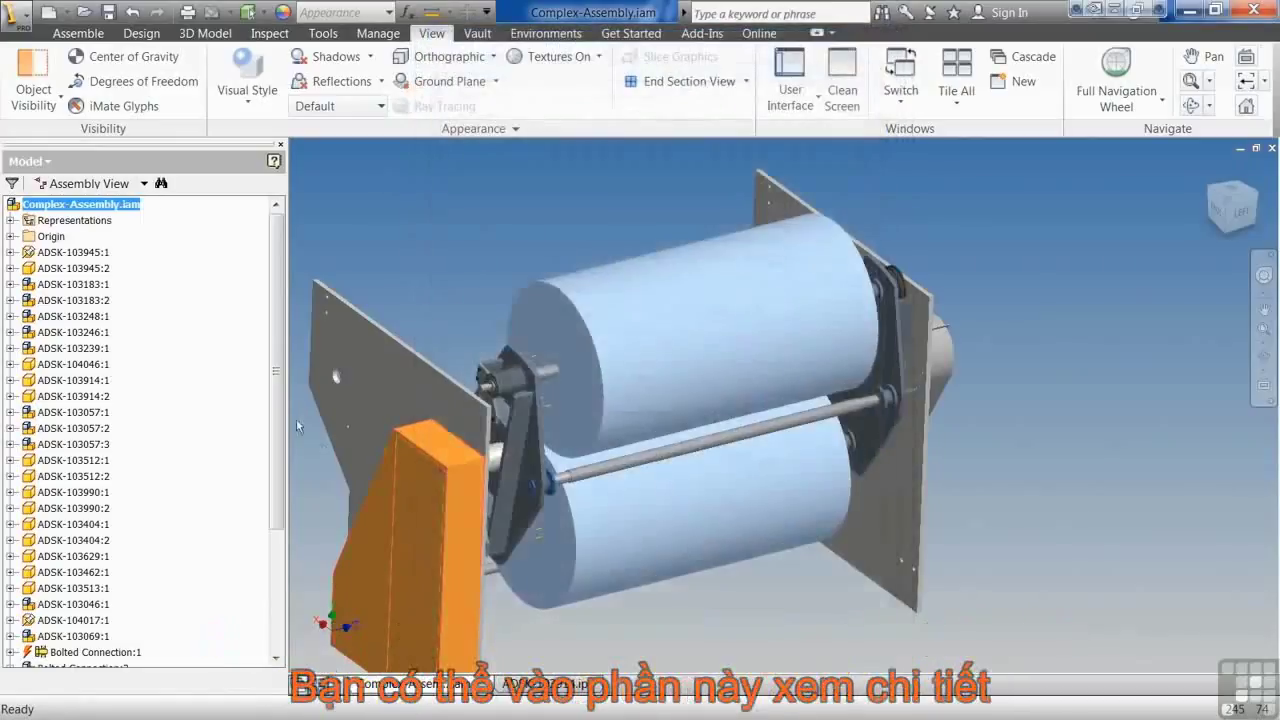
Check the physical iProperties of subassembly ADSK-103183:2
{"action": "right_click", "coordinate": [103, 300]}
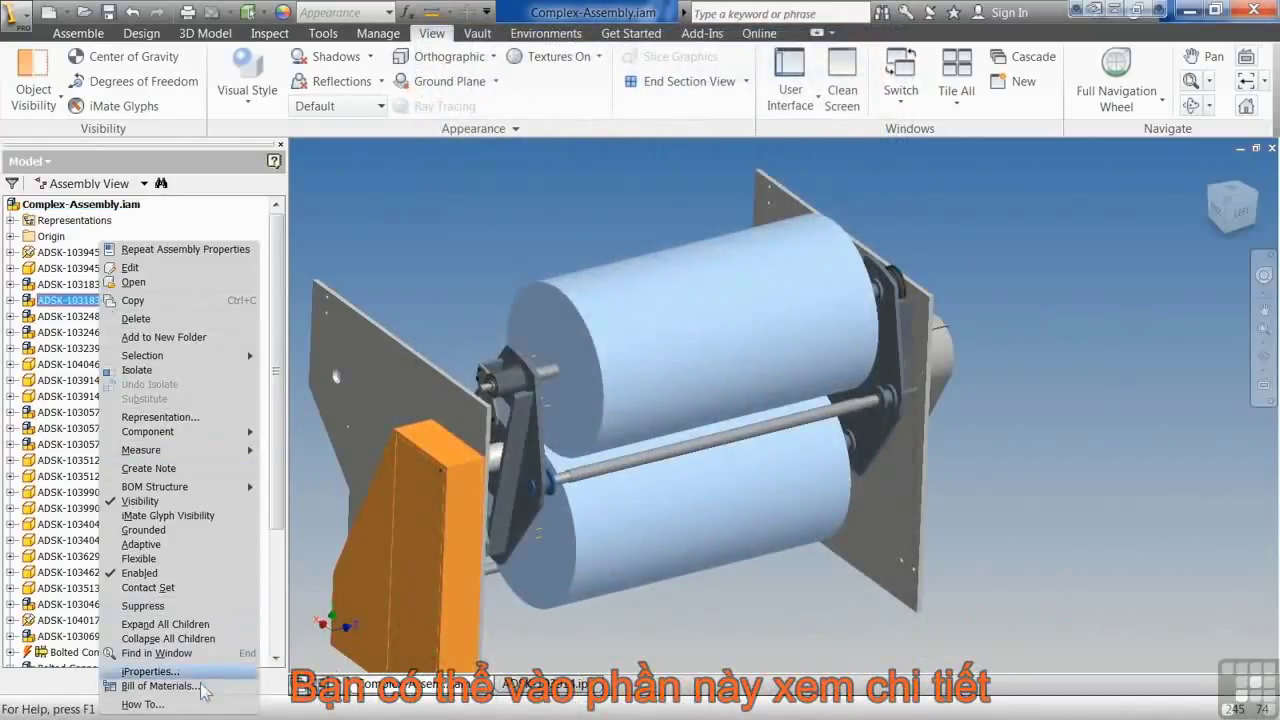
{"action": "left_click", "coordinate": [160, 671]}
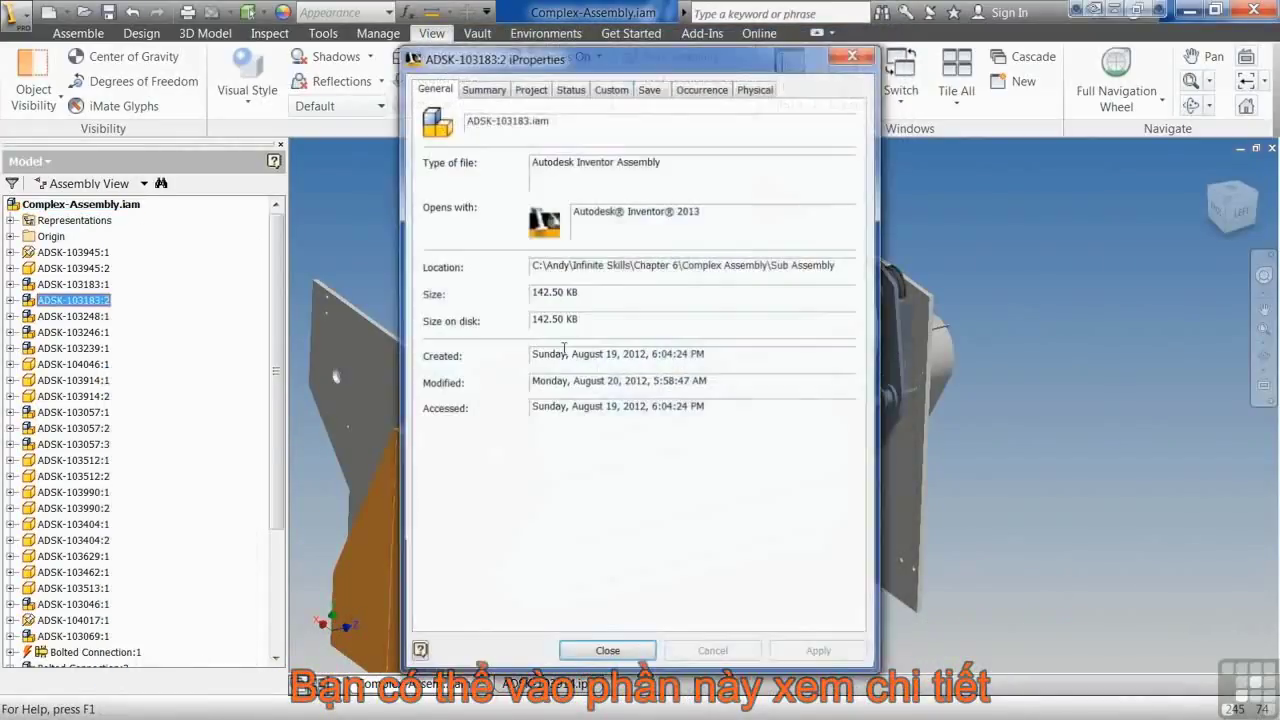
{"action": "left_click", "coordinate": [755, 87]}
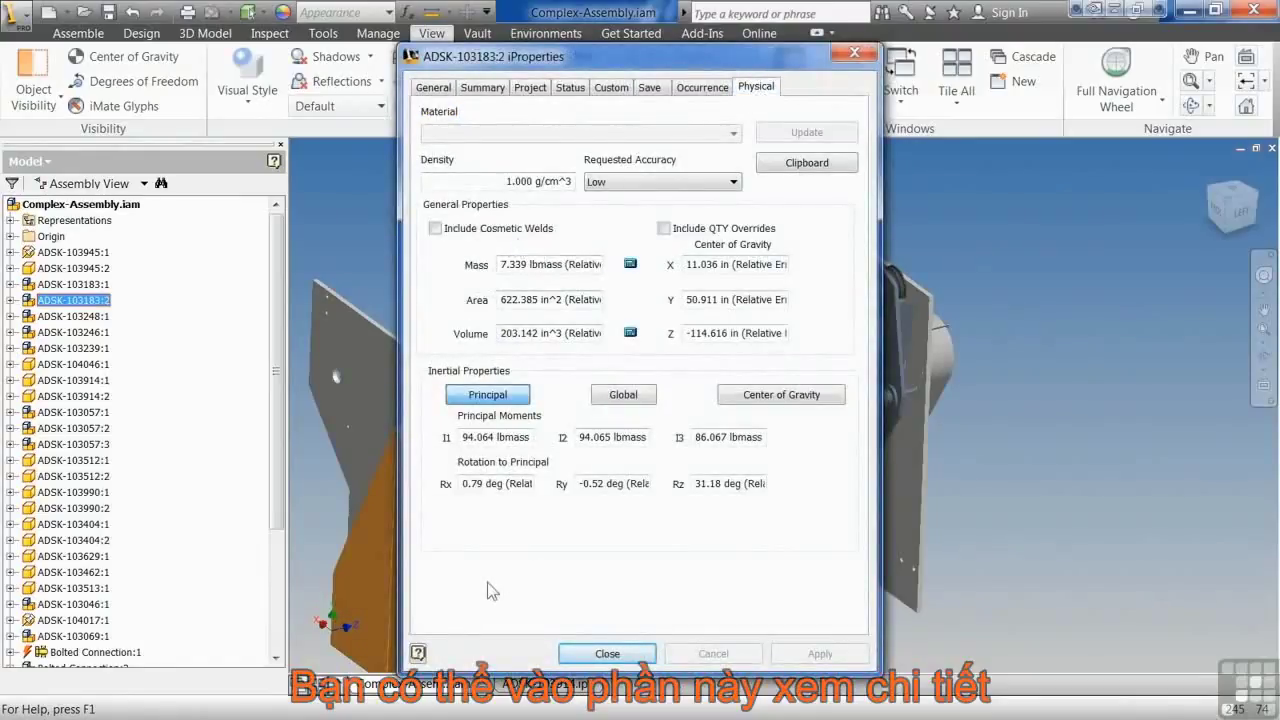
{"action": "left_click", "coordinate": [601, 649]}
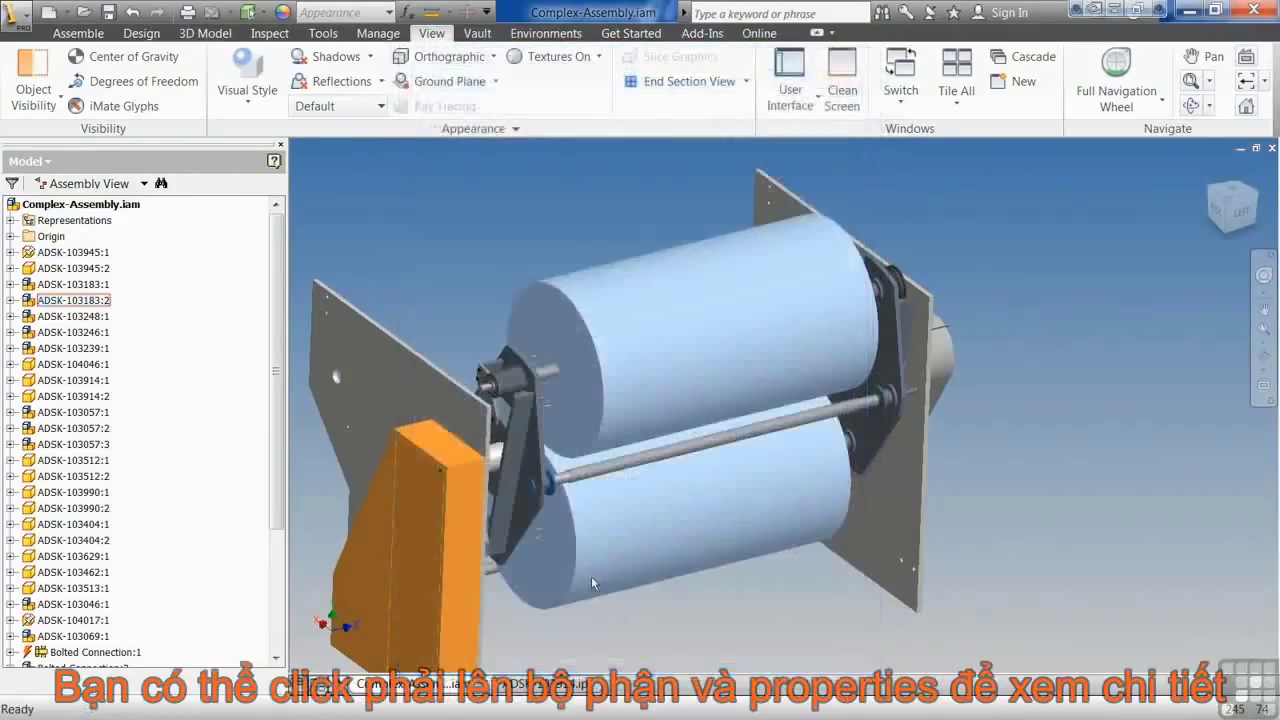
Check the physical iProperties of the upper roller, ADSK-103914:1
{"action": "right_click", "coordinate": [675, 349]}
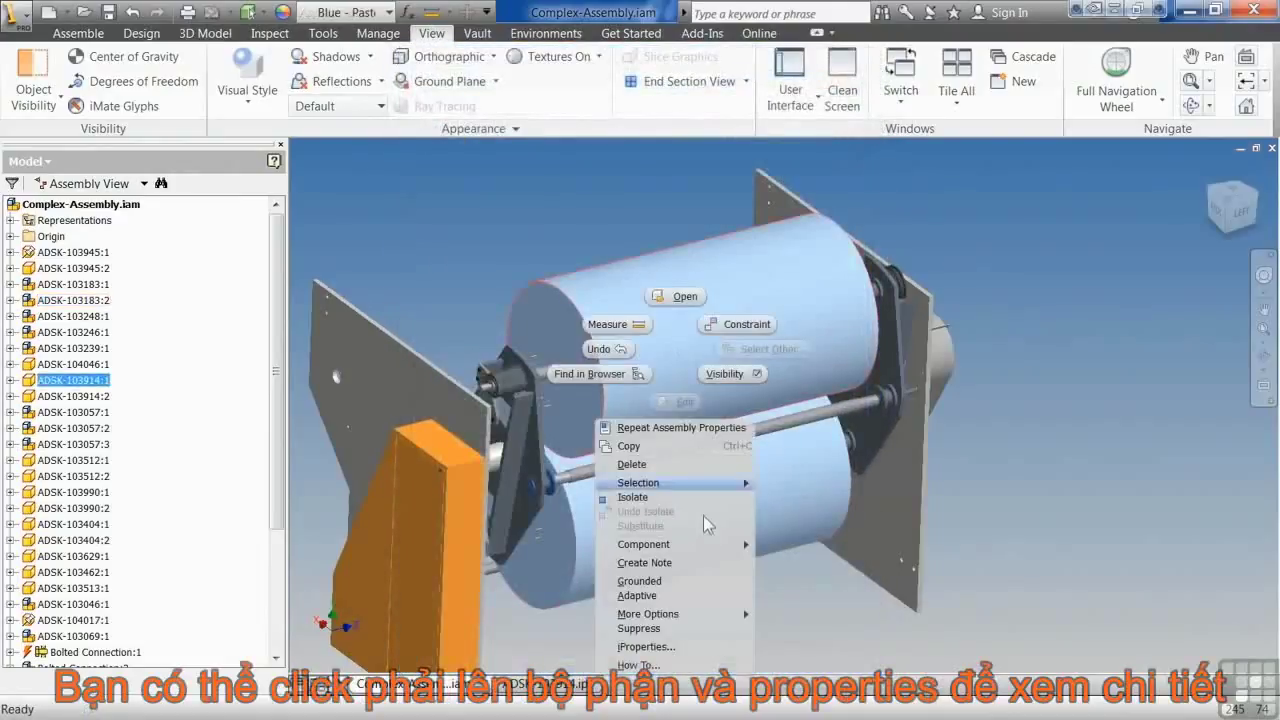
{"action": "left_click", "coordinate": [646, 647]}
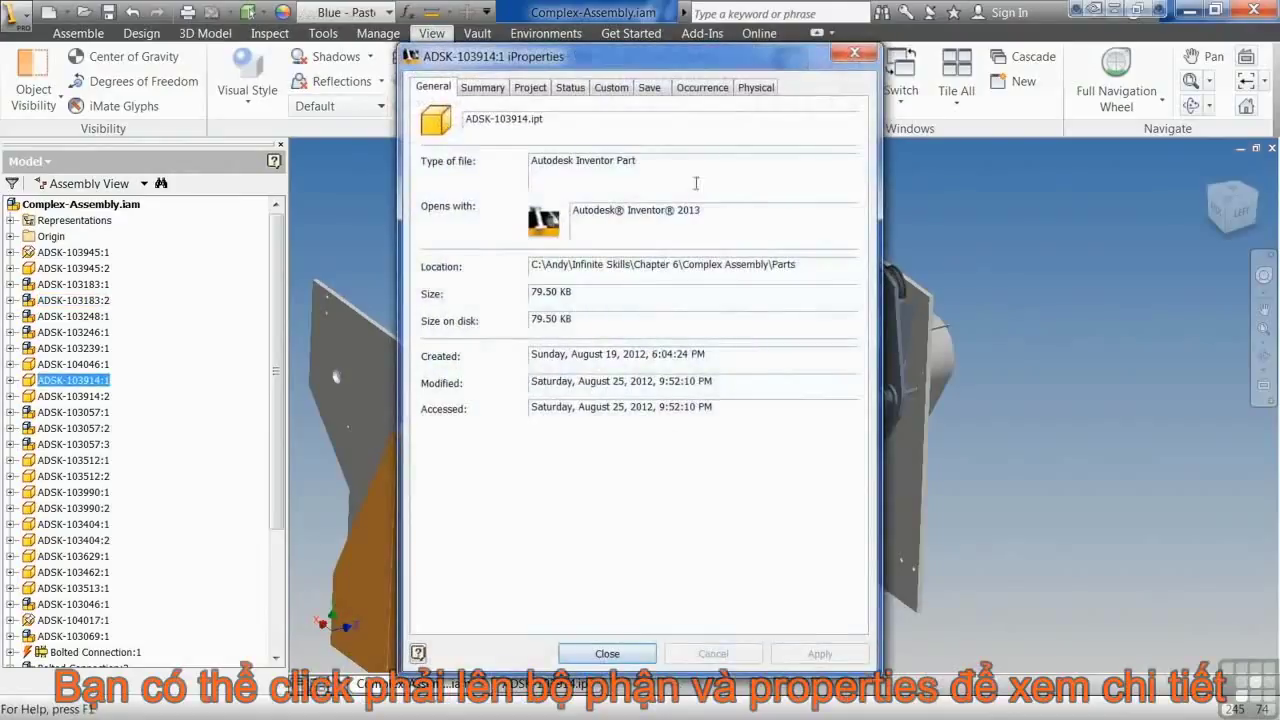
{"action": "left_click", "coordinate": [756, 88]}
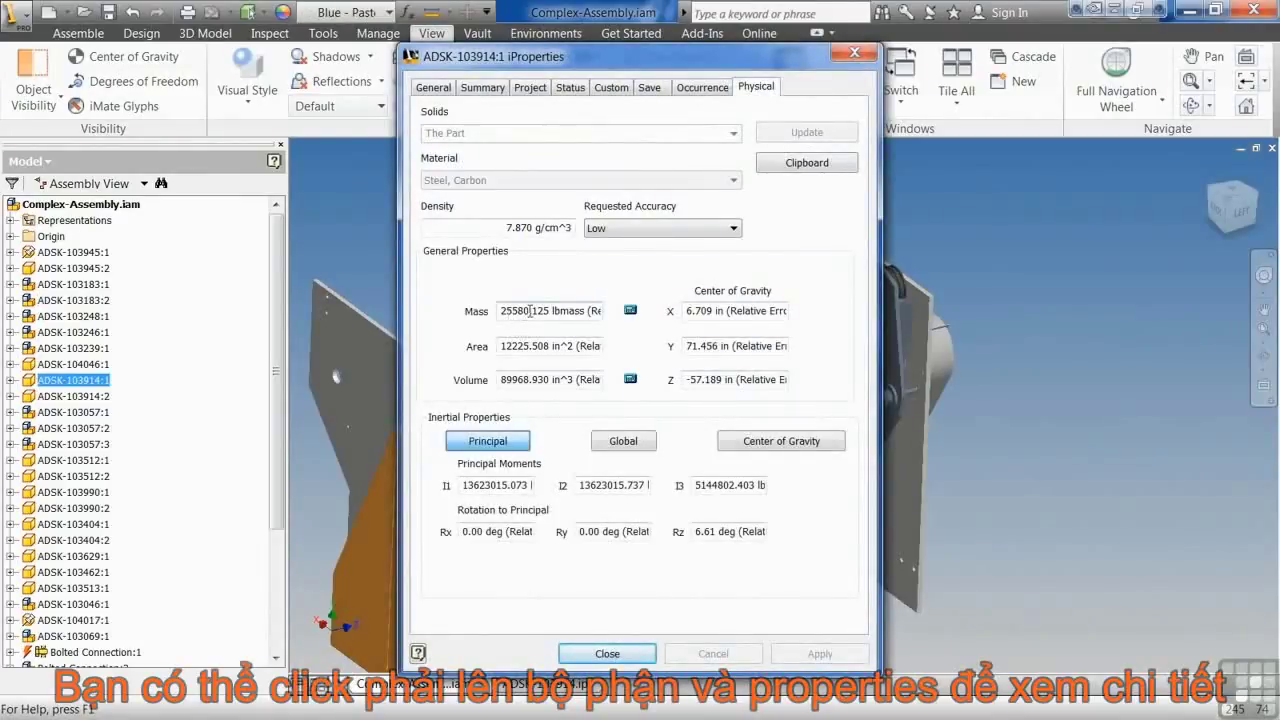
{"action": "left_click_drag", "start_coordinate": [642, 67], "coordinate": [569, 70]}
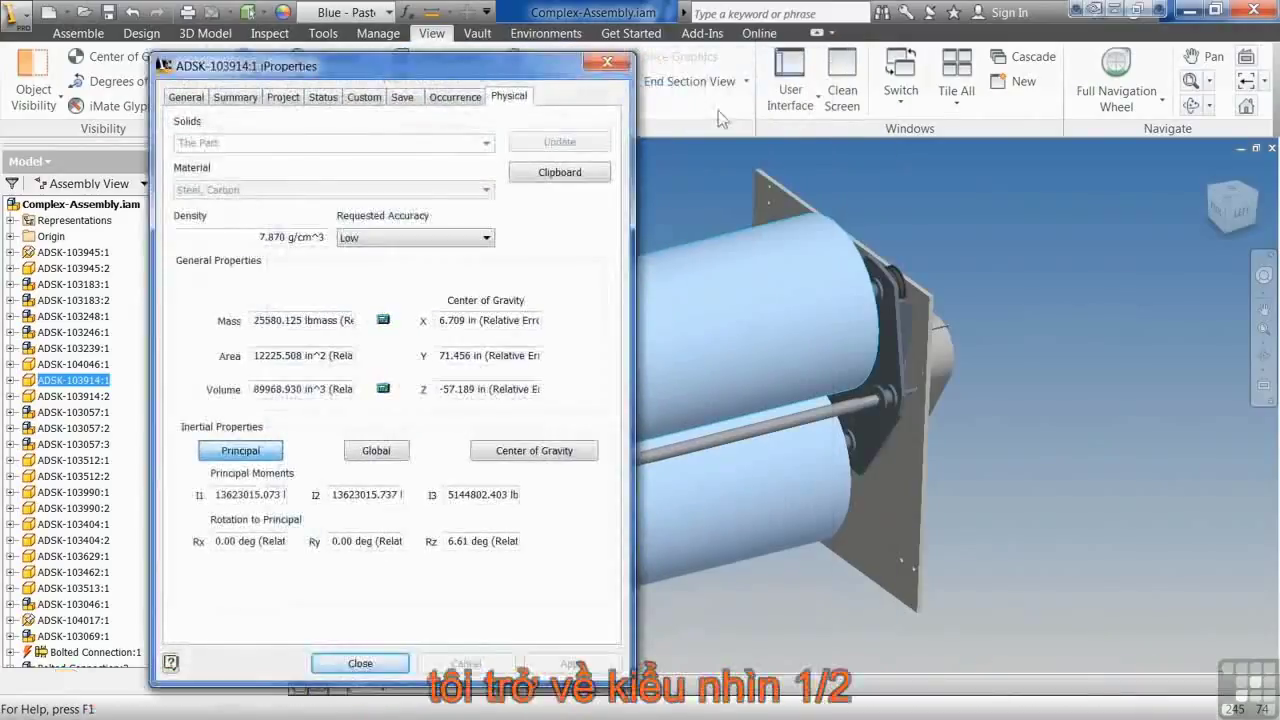
{"action": "key", "text": "Escape"}
Create a half section view of the assembly with the cutting plane offset partway along the two rollers
{"action": "left_click", "coordinate": [745, 81]}
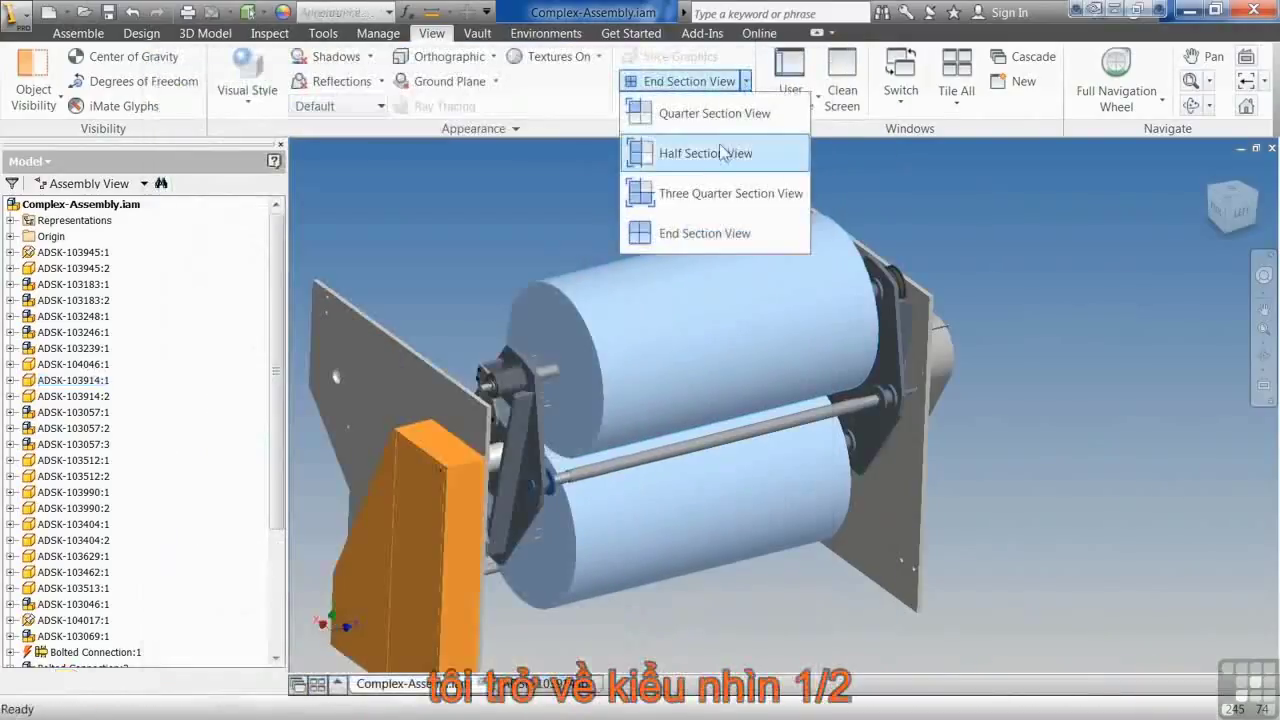
{"action": "left_click", "coordinate": [712, 150]}
{"action": "left_click", "coordinate": [552, 375]}
{"action": "left_click_drag", "start_coordinate": [581, 359], "coordinate": [688, 336]}
{"action": "left_click", "coordinate": [771, 361]}
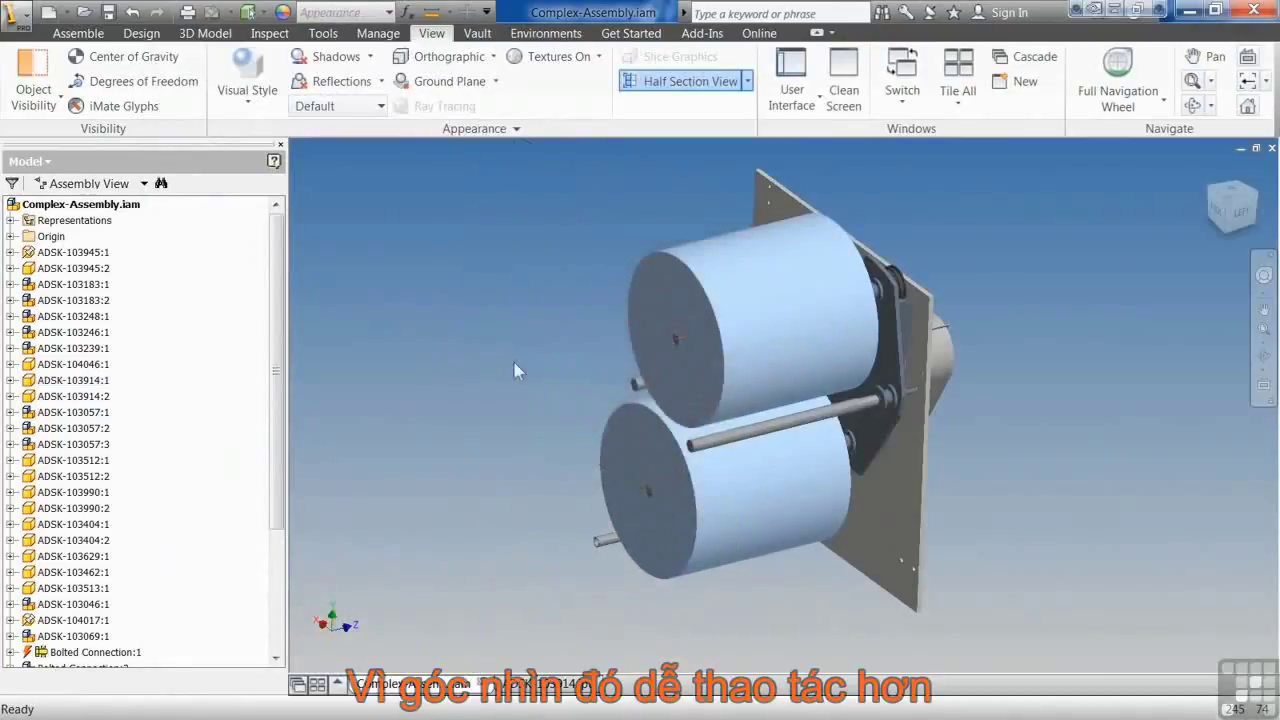
{"action": "right_click", "coordinate": [516, 323]}
{"action": "left_click", "coordinate": [578, 330]}
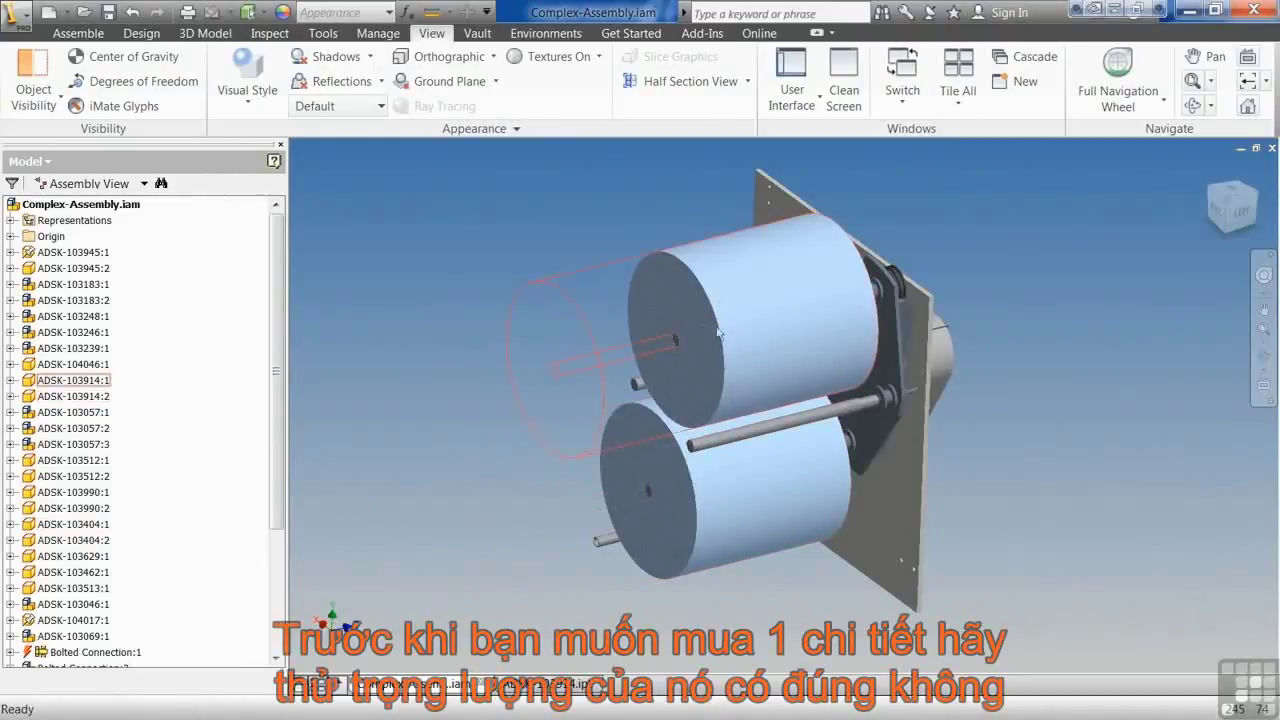
Review the upper roller's mass in its physical iProperties in the sectioned assembly
{"action": "right_click", "coordinate": [687, 276]}
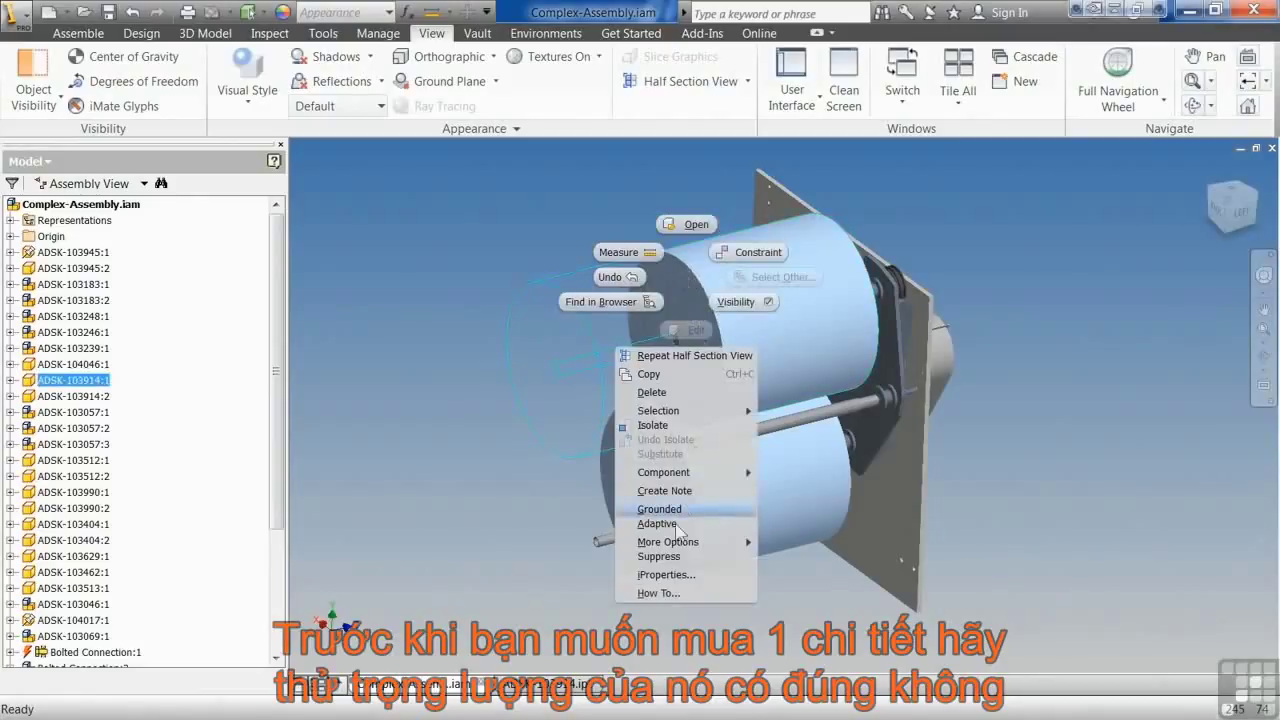
{"action": "left_click", "coordinate": [667, 574]}
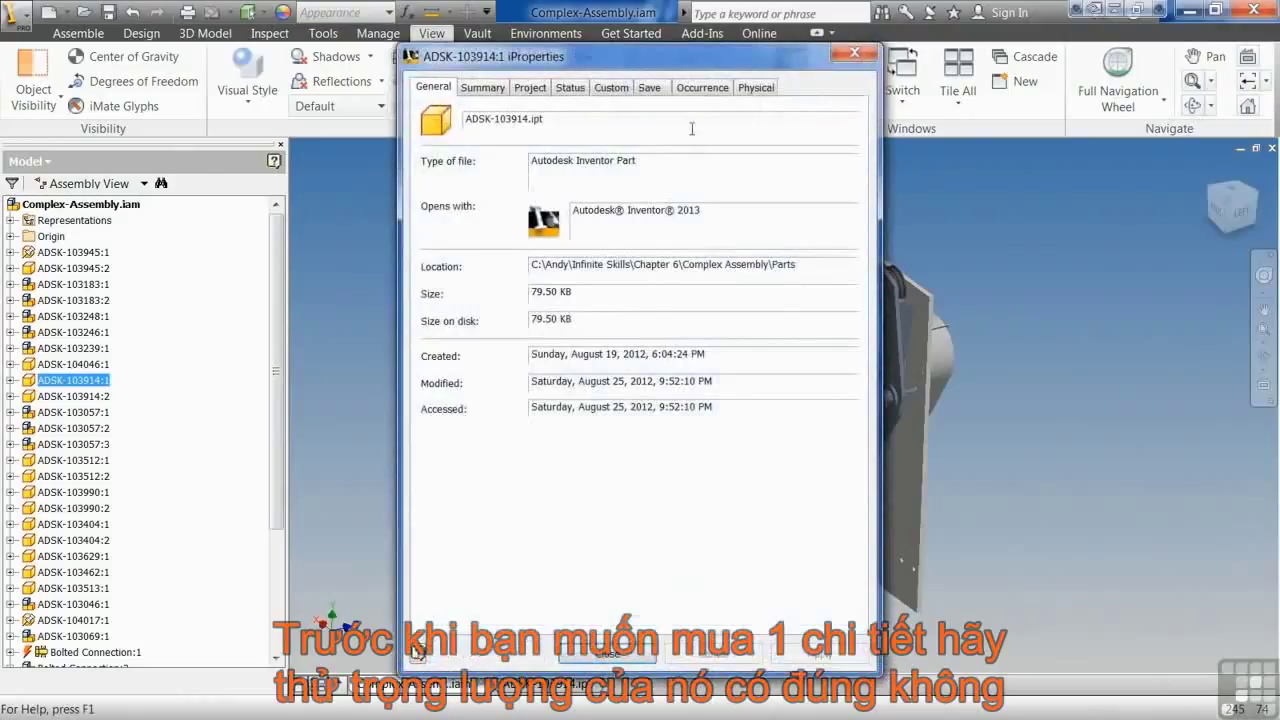
{"action": "left_click", "coordinate": [758, 88]}
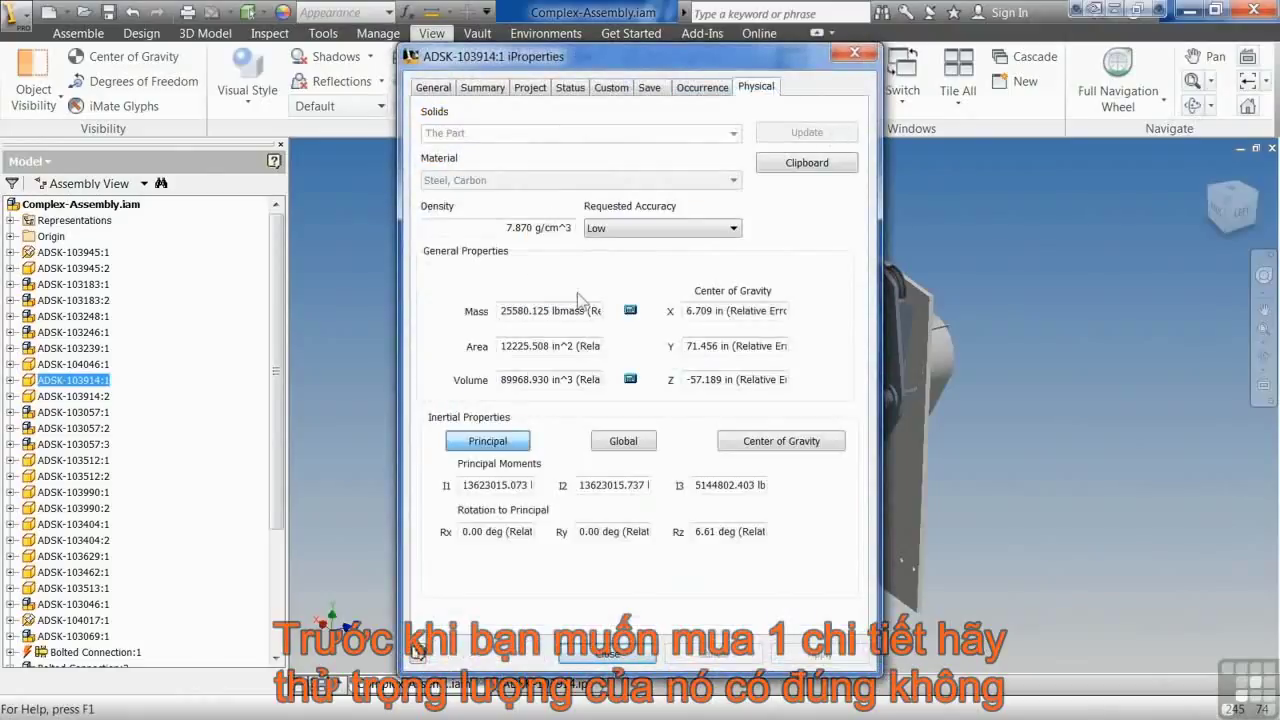
{"action": "left_click_drag", "start_coordinate": [549, 311], "coordinate": [421, 318]}
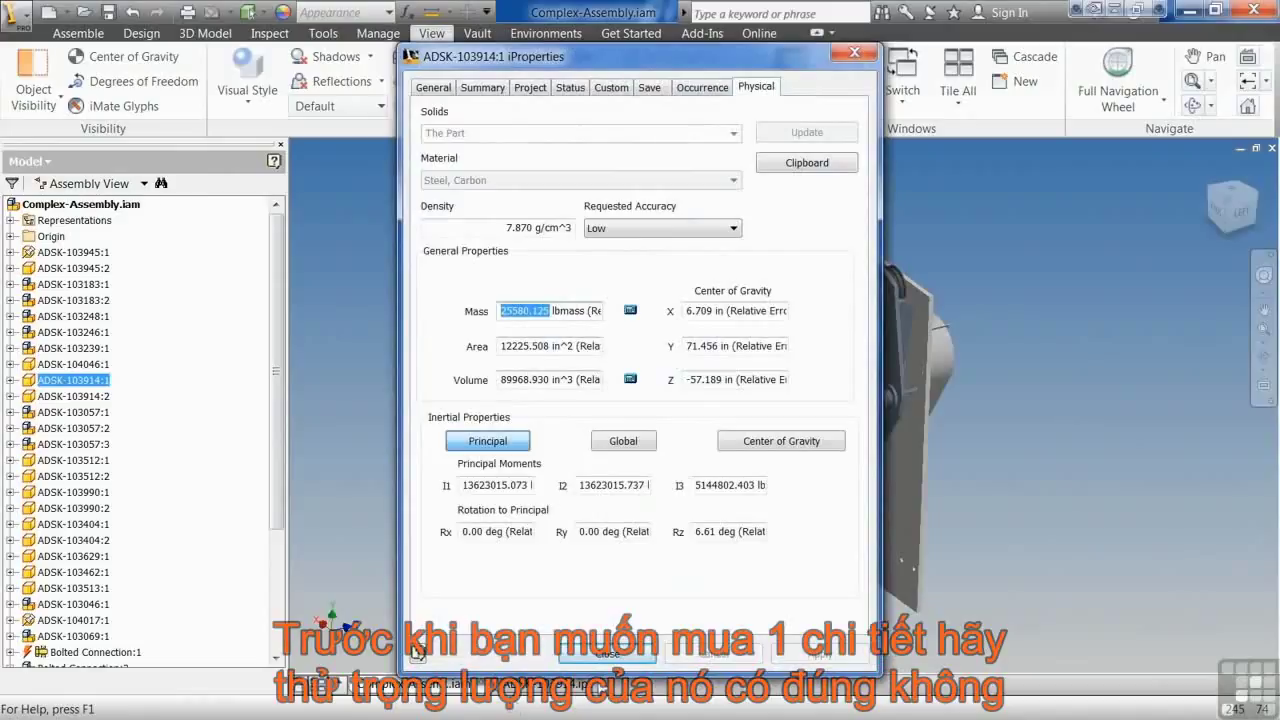
{"action": "left_click", "coordinate": [607, 656]}
Open the upper roller ADSK-103914 as a separate part and display its physical iProperties
{"action": "left_click", "coordinate": [740, 335]}
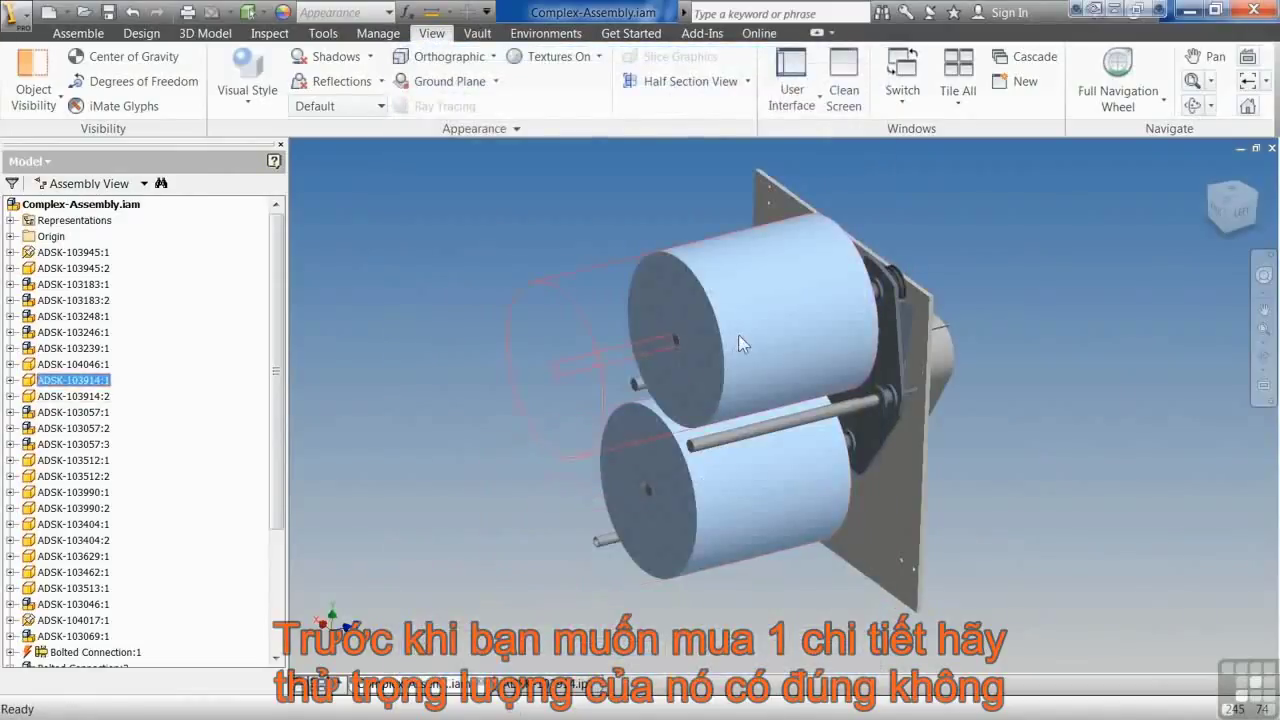
{"action": "right_click", "coordinate": [740, 335]}
{"action": "left_click", "coordinate": [748, 282]}
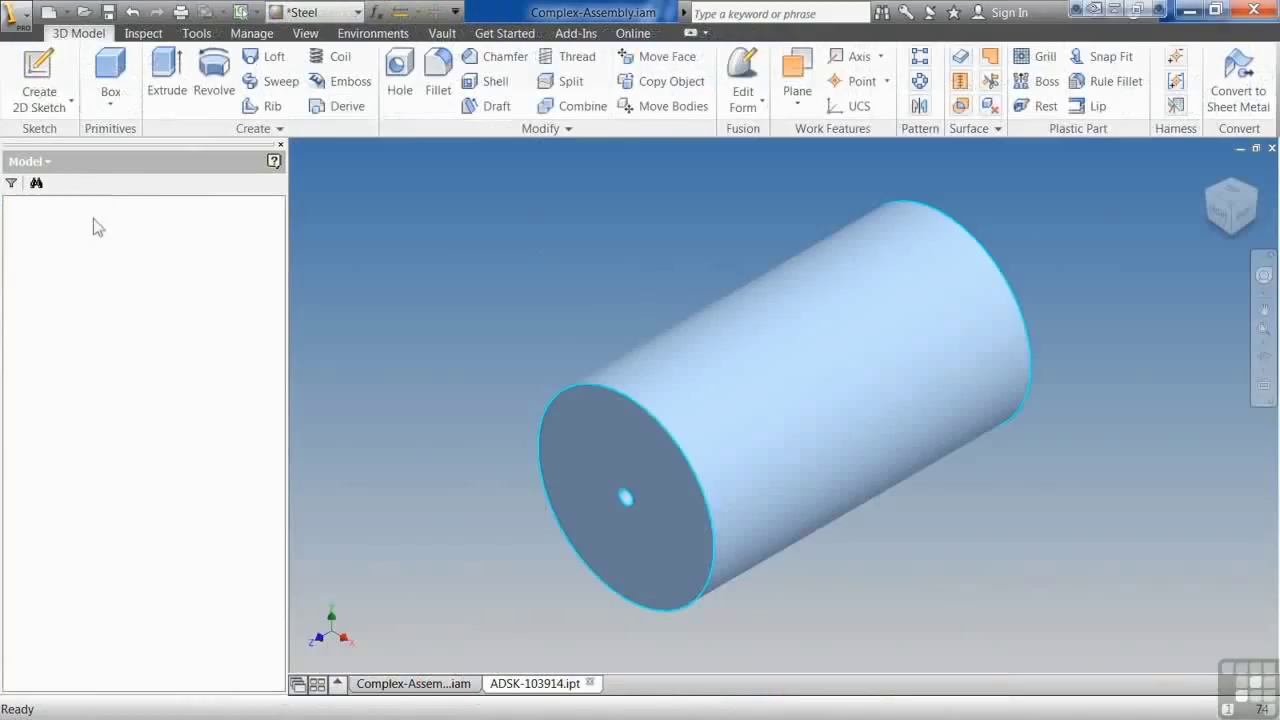
{"action": "right_click", "coordinate": [60, 204]}
{"action": "left_click", "coordinate": [117, 362]}
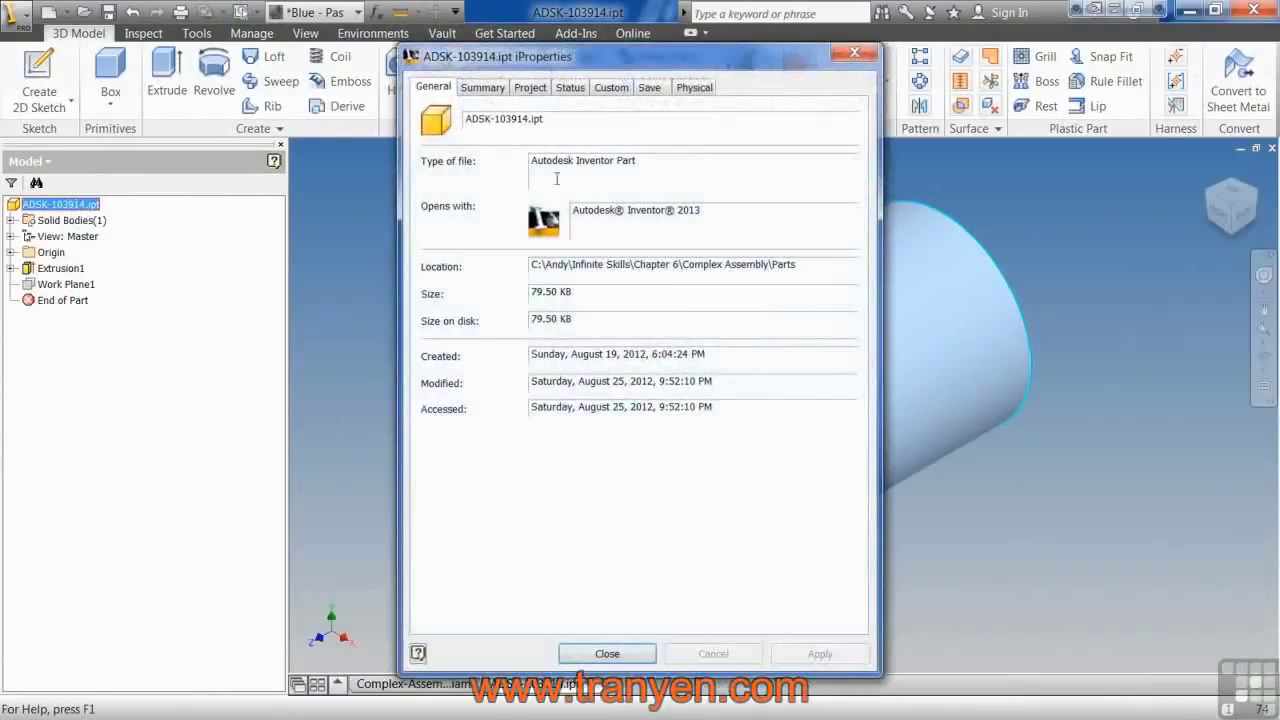
{"action": "left_click", "coordinate": [698, 90]}
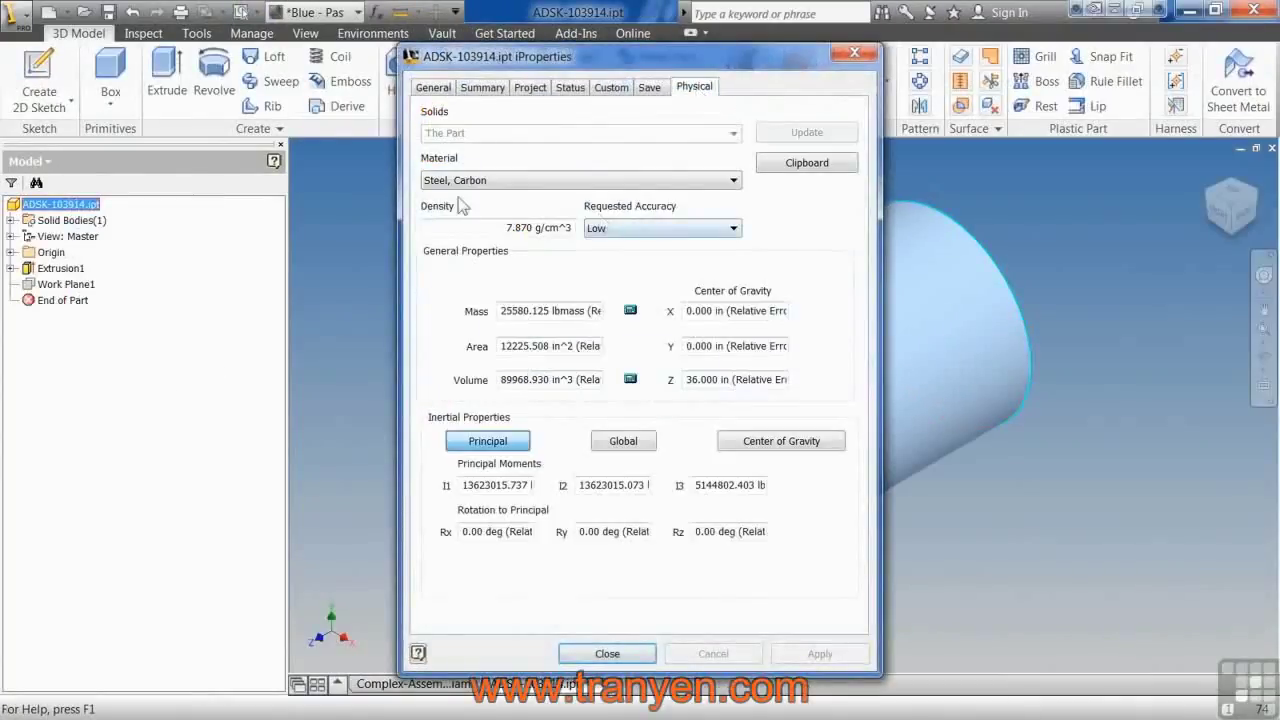
Try a mass override of 2500 lbmass on the roller part, clear it and update back to the calculated mass
{"action": "left_click_drag", "start_coordinate": [545, 311], "coordinate": [500, 311]}
{"action": "type", "text": "2"}
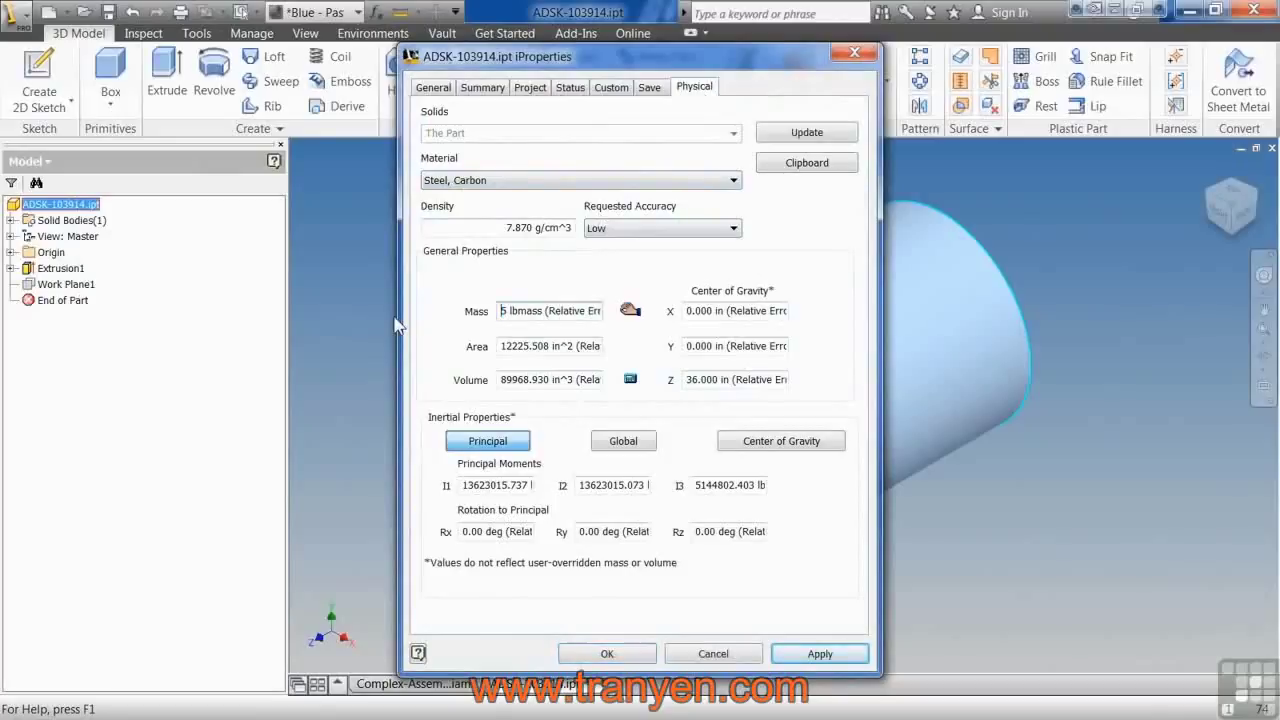
{"action": "type", "text": "500"}
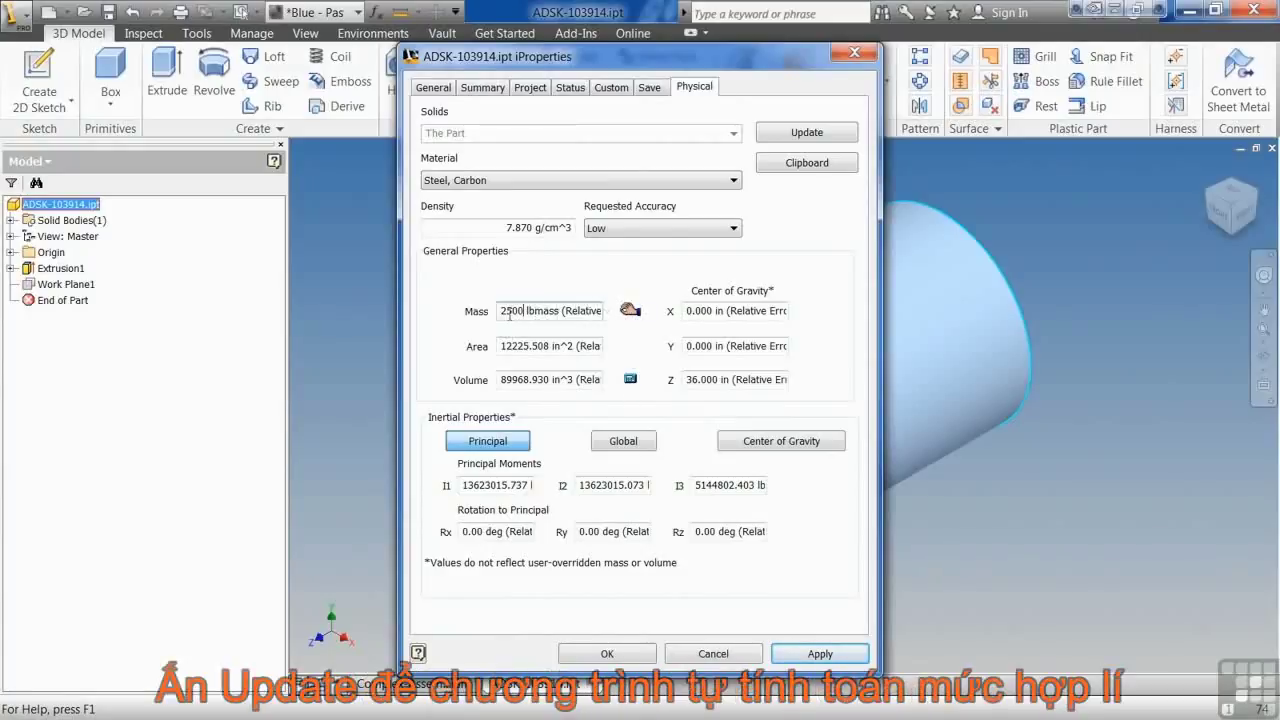
{"action": "left_click_drag", "start_coordinate": [500, 315], "coordinate": [996, 325]}
{"action": "key", "text": "Delete"}
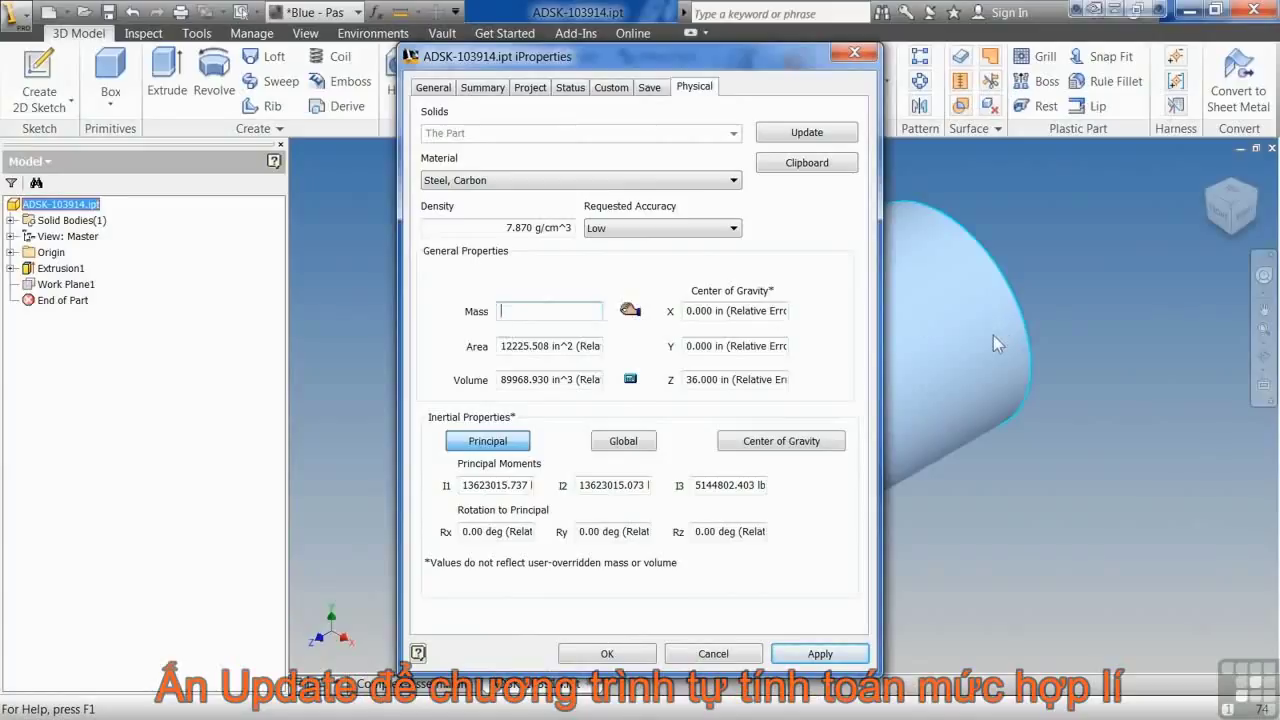
{"action": "left_click", "coordinate": [810, 133]}
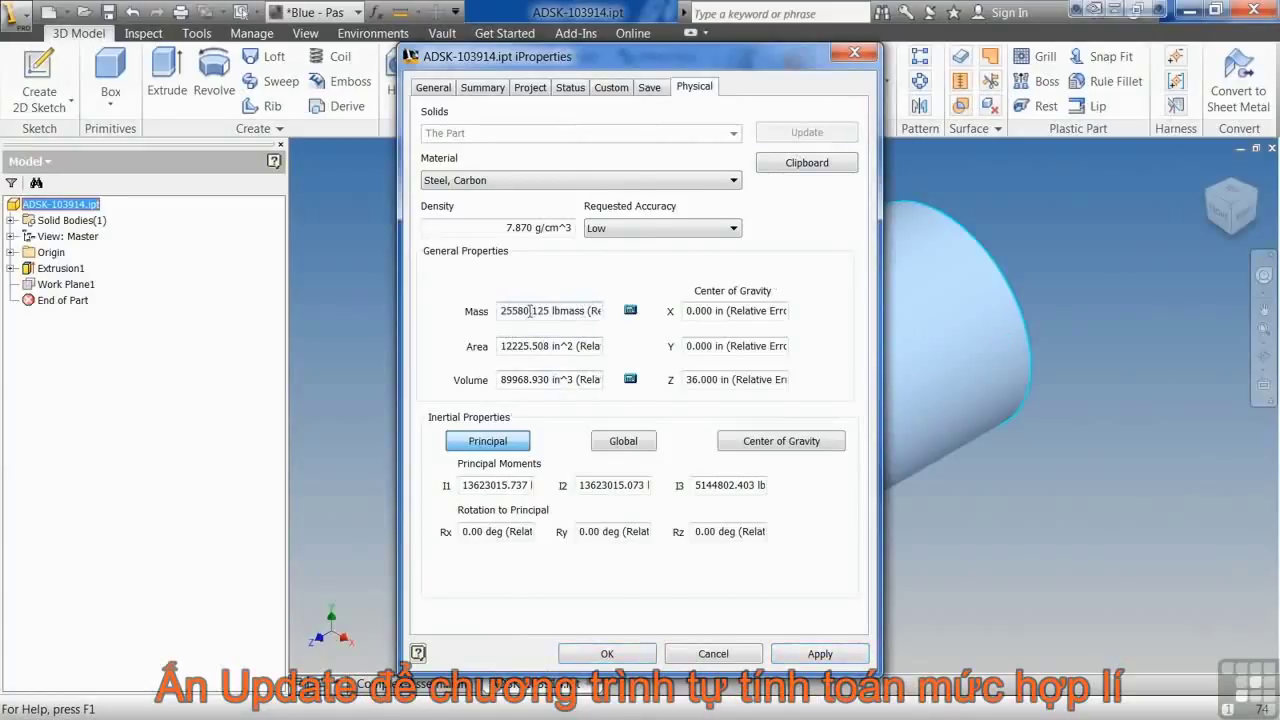
Override the roller's mass with 2500 lbmass, apply it, and close the part with its changes saved
{"action": "left_click_drag", "start_coordinate": [551, 311], "coordinate": [494, 312]}
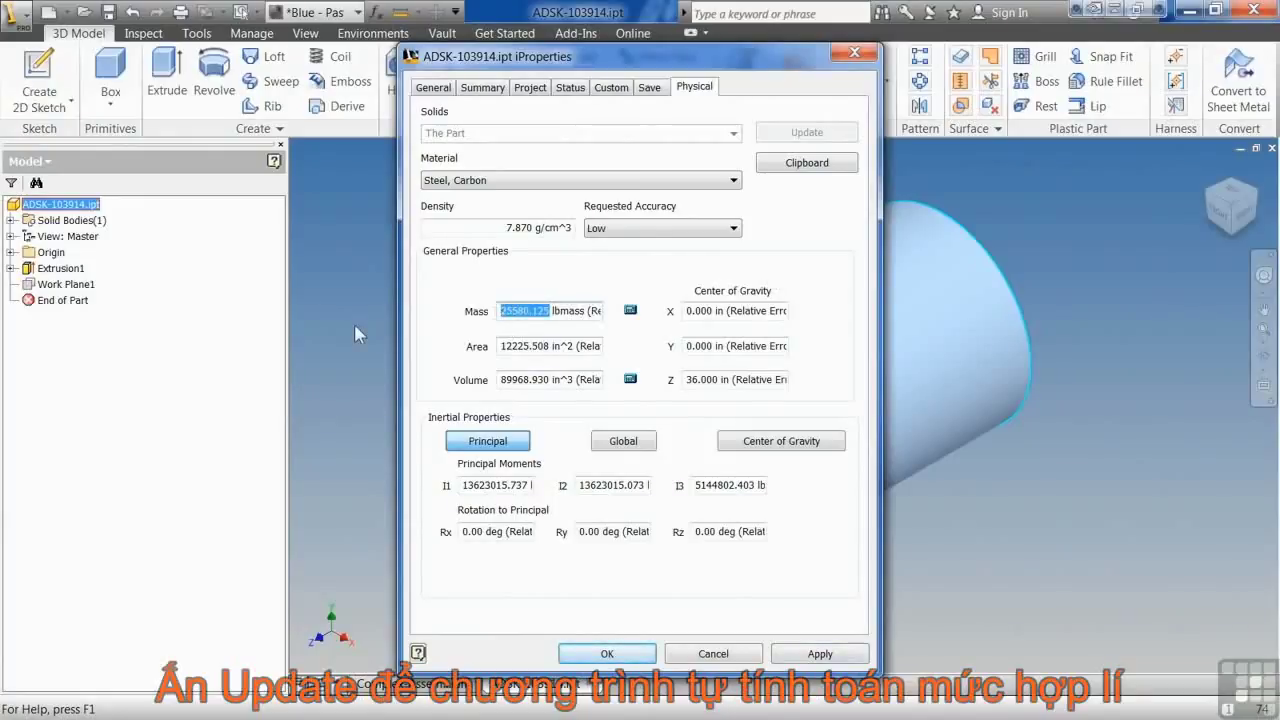
{"action": "type", "text": "2500"}
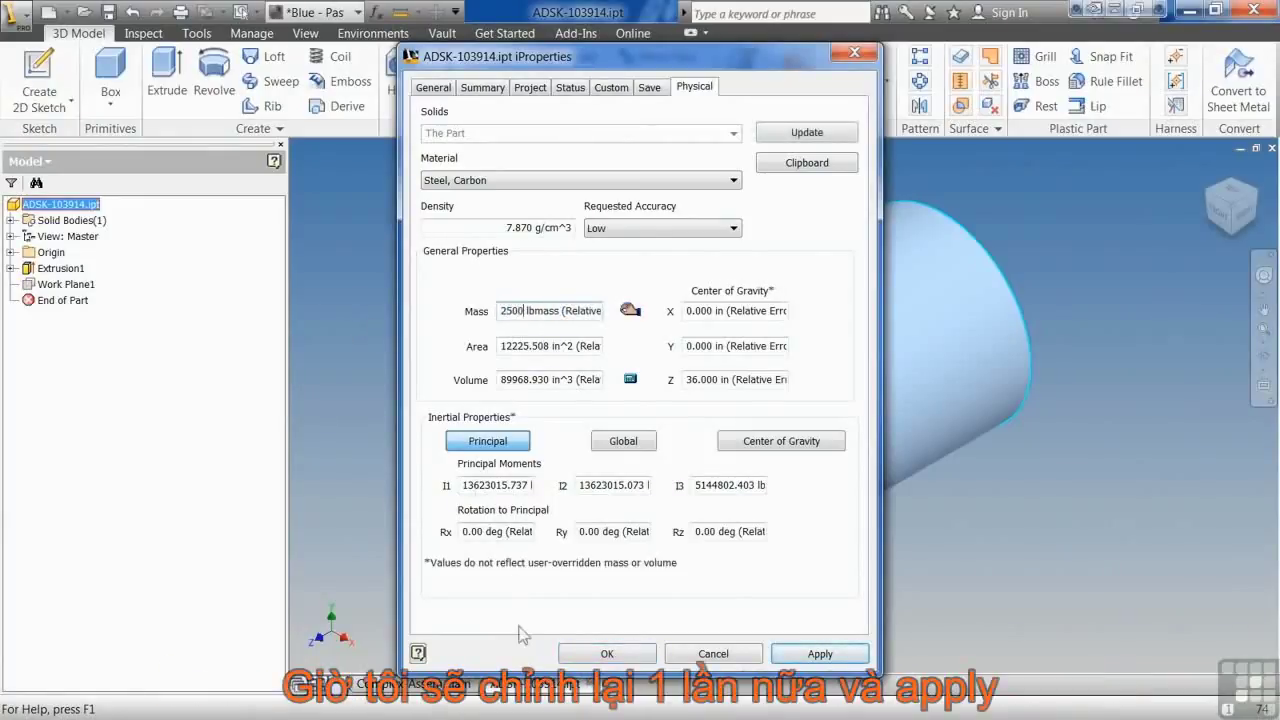
{"action": "left_click", "coordinate": [800, 655]}
{"action": "left_click", "coordinate": [632, 659]}
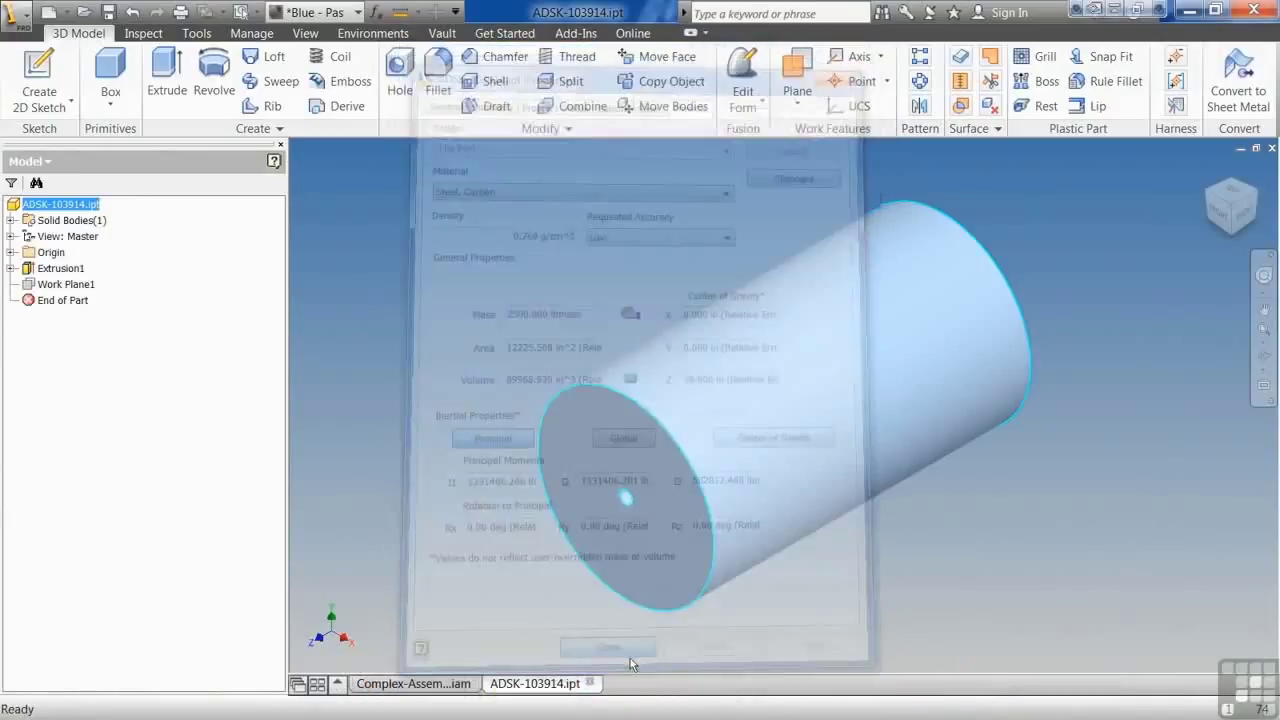
{"action": "left_click", "coordinate": [1271, 148]}
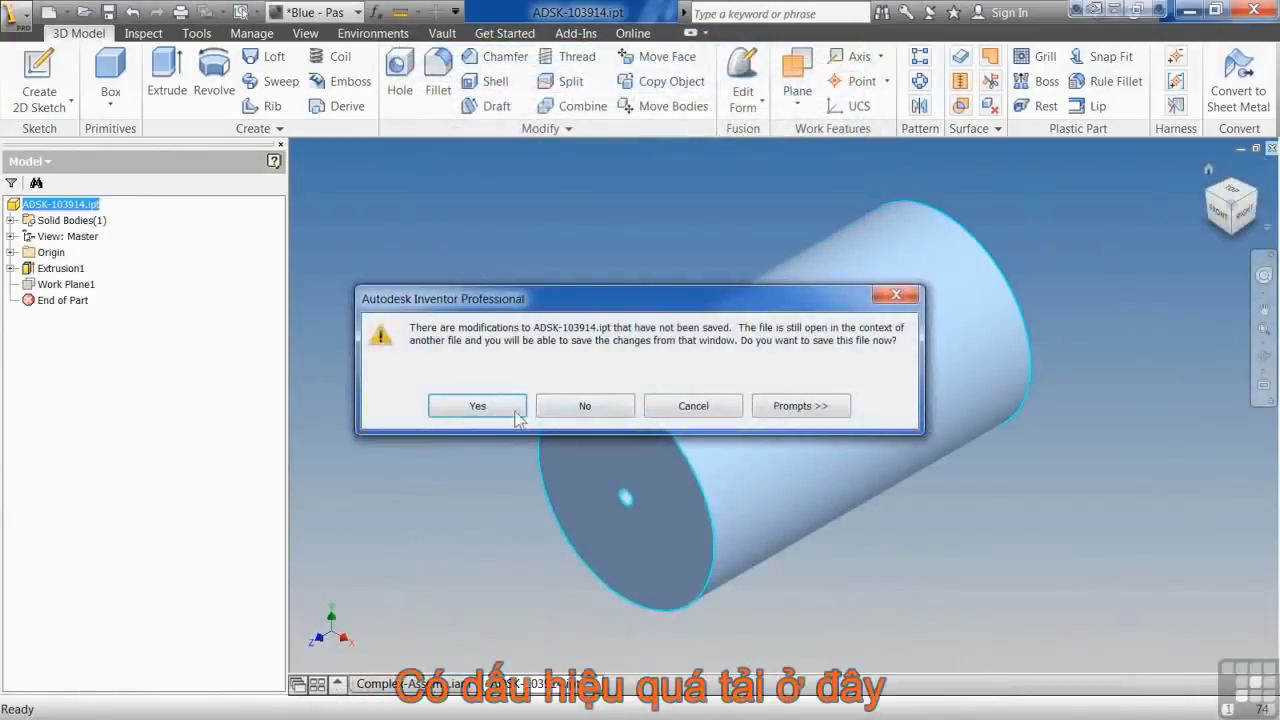
{"action": "left_click", "coordinate": [495, 403]}
Review the overall mass in the physical iProperties of Complex-Assembly.iam and close the dialog
{"action": "right_click", "coordinate": [82, 204]}
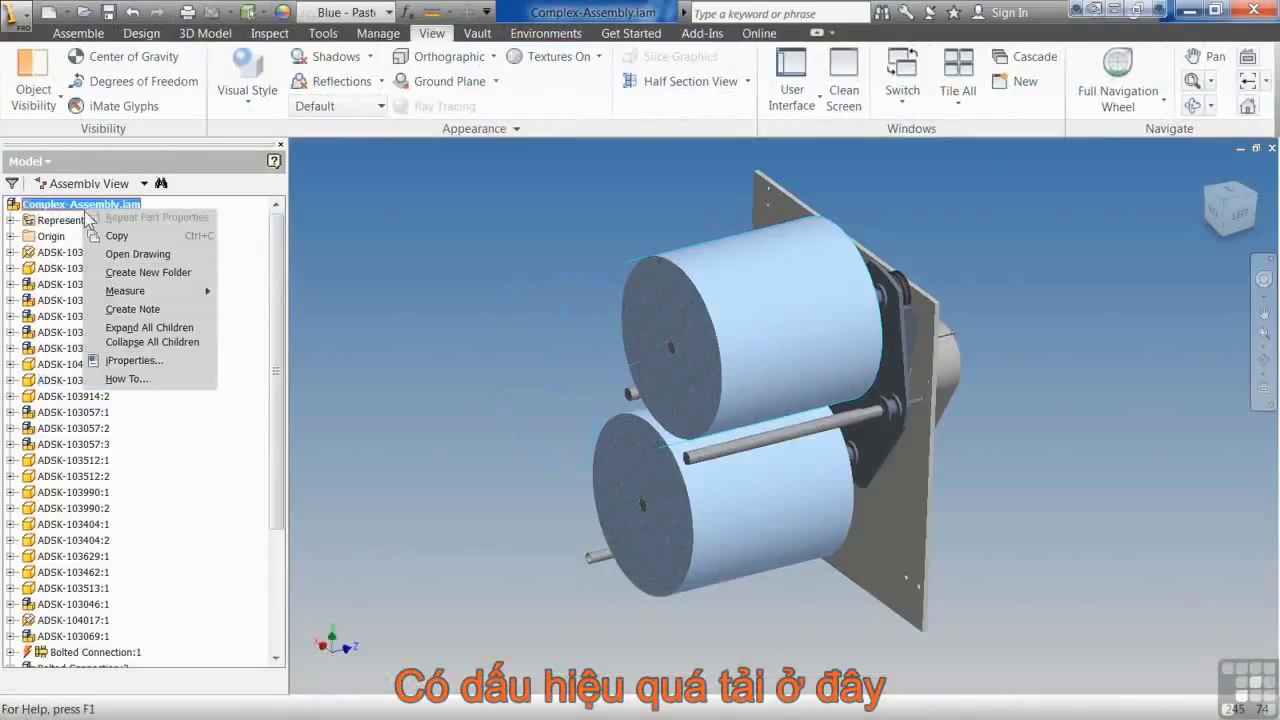
{"action": "left_click", "coordinate": [160, 360]}
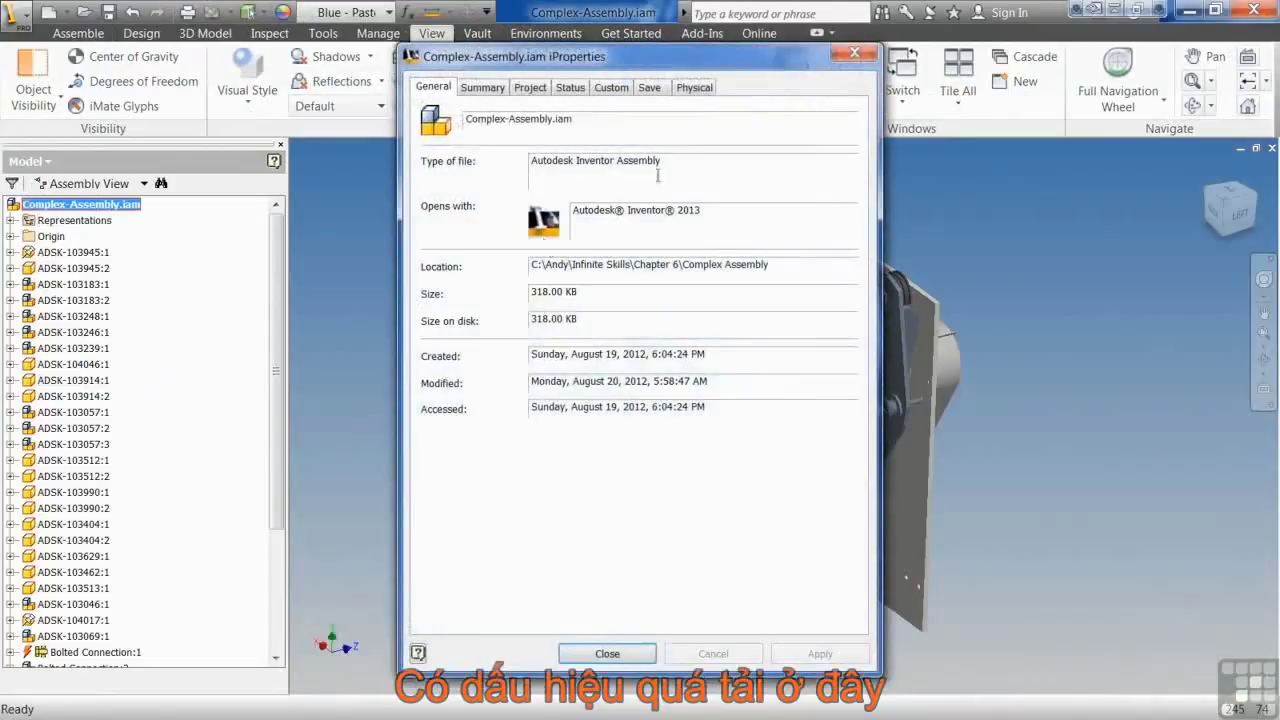
{"action": "left_click", "coordinate": [702, 88]}
{"action": "left_click_drag", "start_coordinate": [528, 266], "coordinate": [468, 271]}
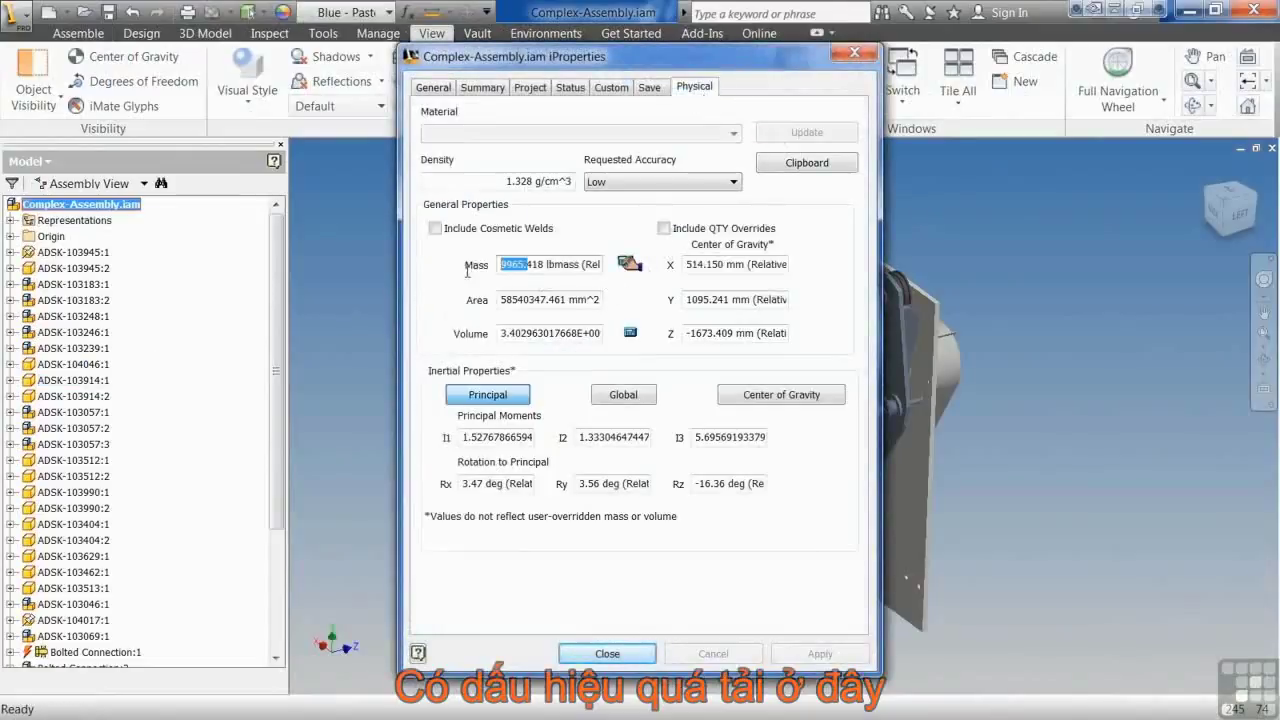
{"action": "left_click", "coordinate": [544, 265]}
{"action": "left_click_drag", "start_coordinate": [652, 64], "coordinate": [605, 47]}
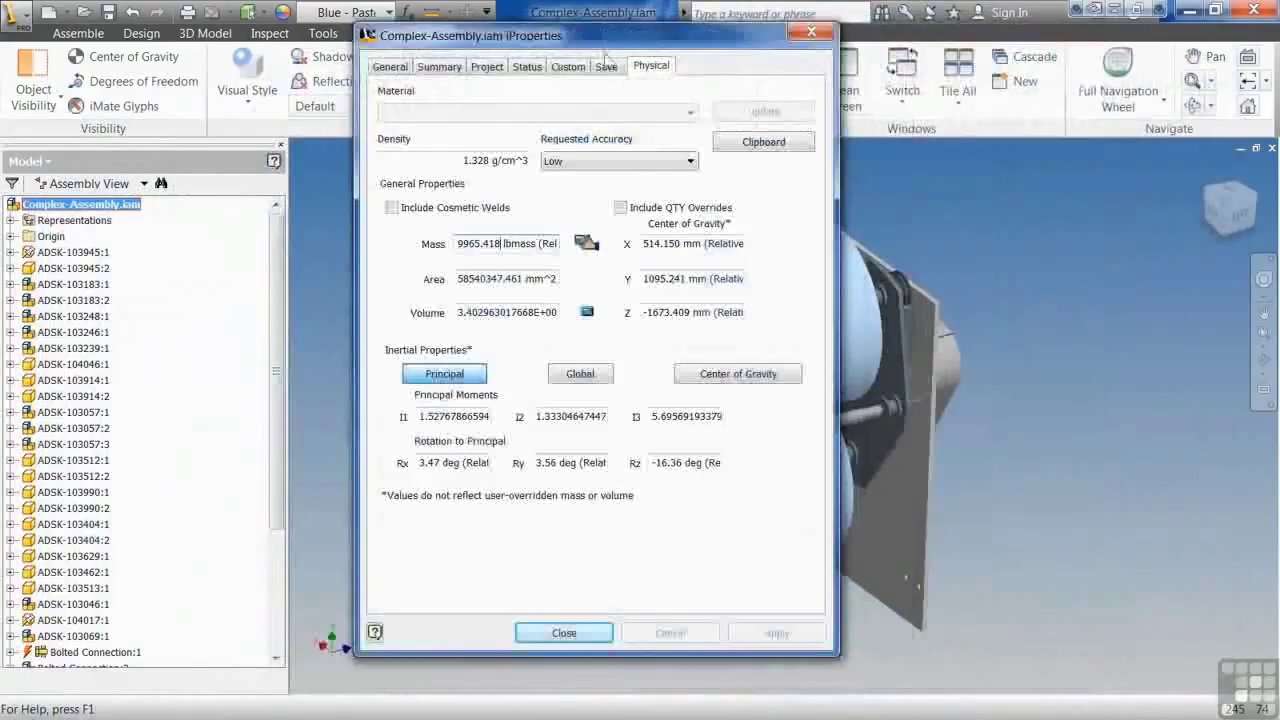
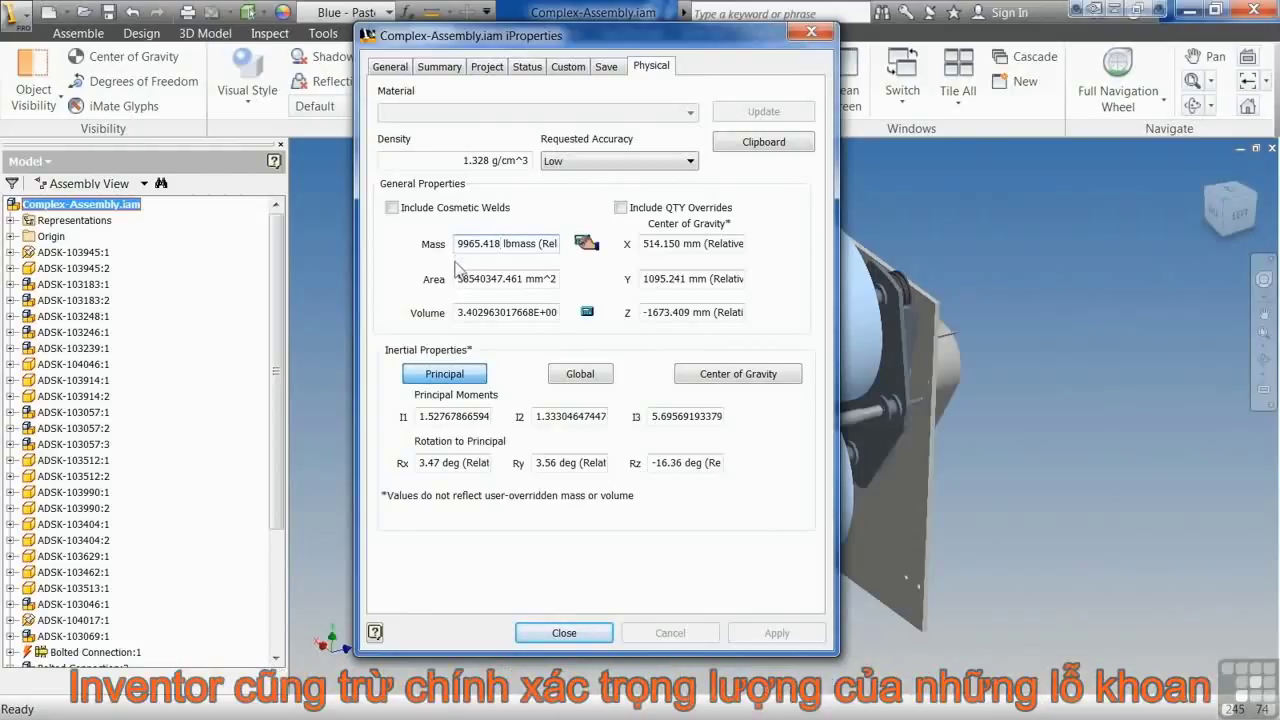
{"action": "left_click", "coordinate": [584, 643]}
{"action": "scroll", "coordinate": [900, 595], "scroll_direction": "up", "scroll_amount": 5}
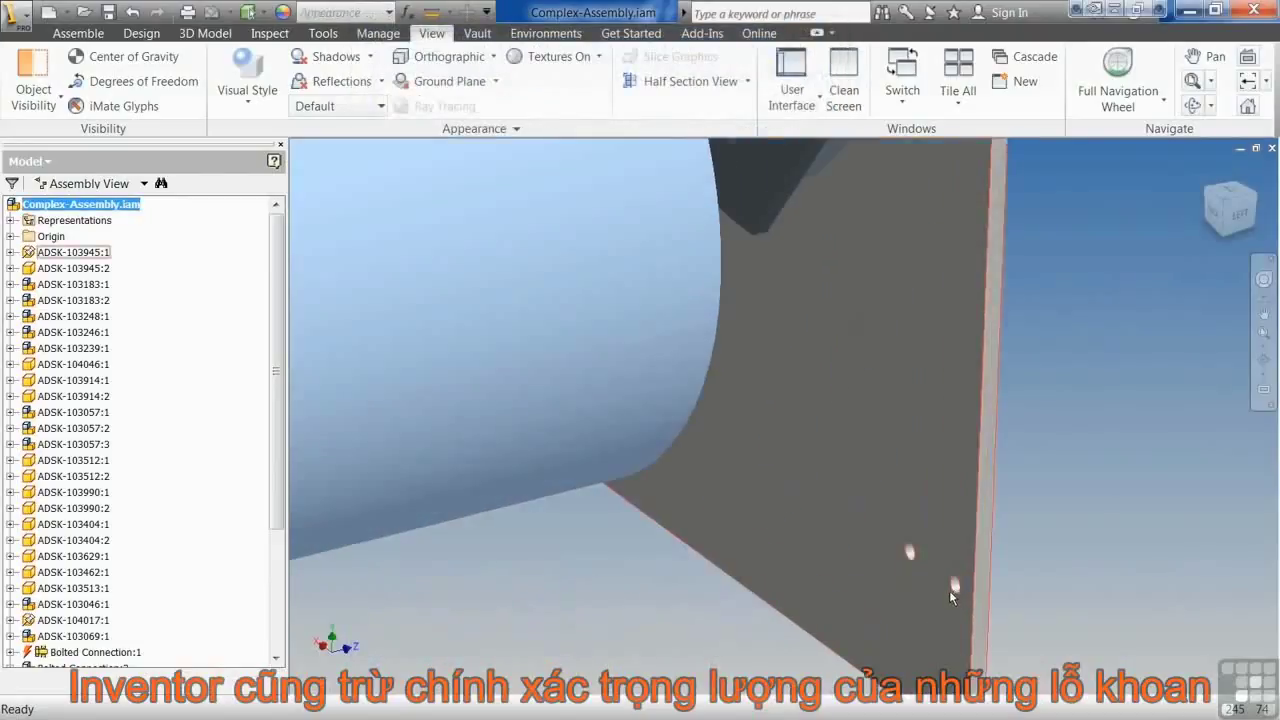
{"action": "scroll", "coordinate": [947, 593], "scroll_direction": "down", "scroll_amount": 4}
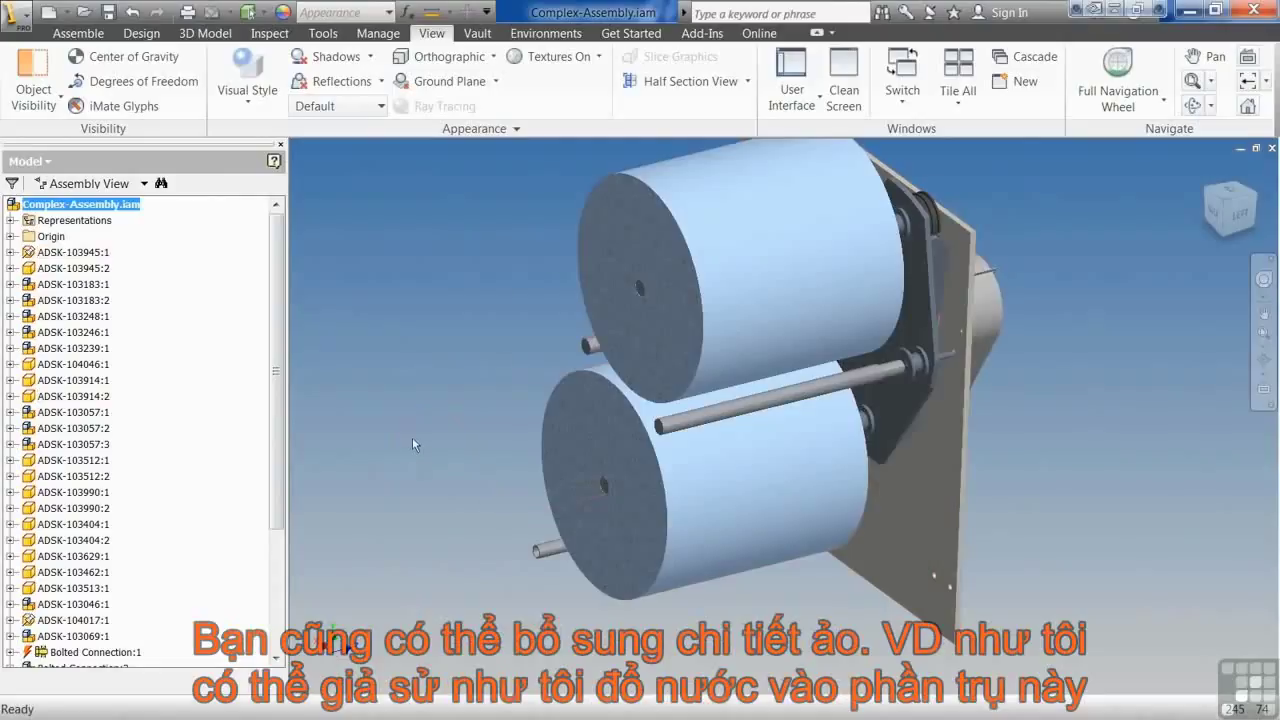
{"action": "scroll", "coordinate": [412, 445], "scroll_direction": "down", "scroll_amount": 3}
{"action": "scroll", "coordinate": [412, 445], "scroll_direction": "up", "scroll_amount": 3}
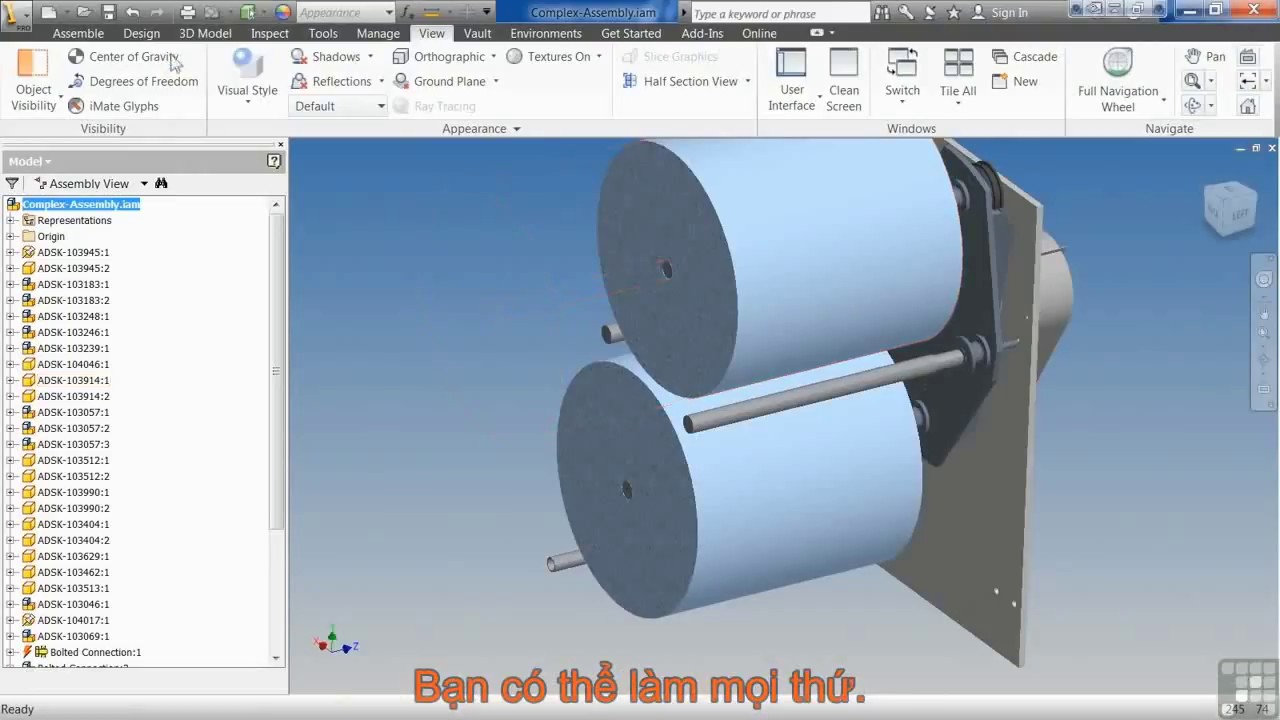
Display the assembly's center of gravity and end the section view to inspect it on the complete machine
{"action": "left_click", "coordinate": [124, 56]}
{"action": "scroll", "coordinate": [583, 510], "scroll_direction": "down", "scroll_amount": 4}
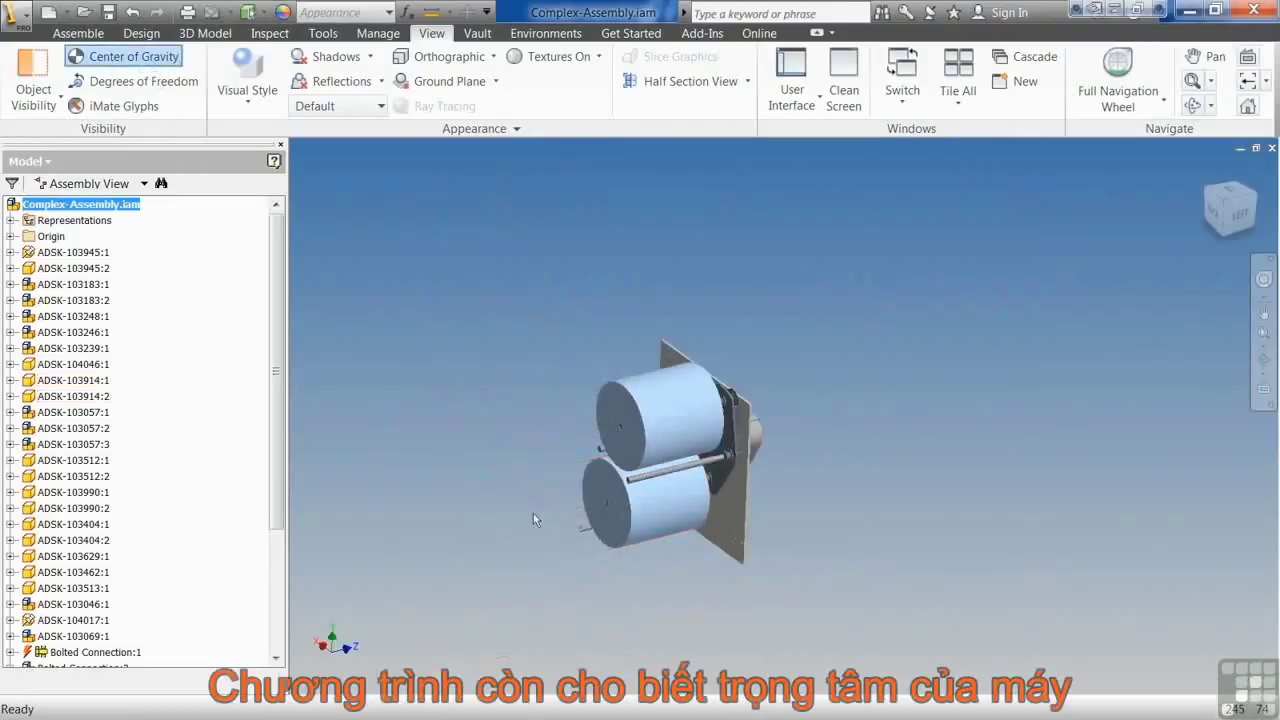
{"action": "middle_click_drag", "start_coordinate": [519, 486], "coordinate": [705, 232], "text": "shift"}
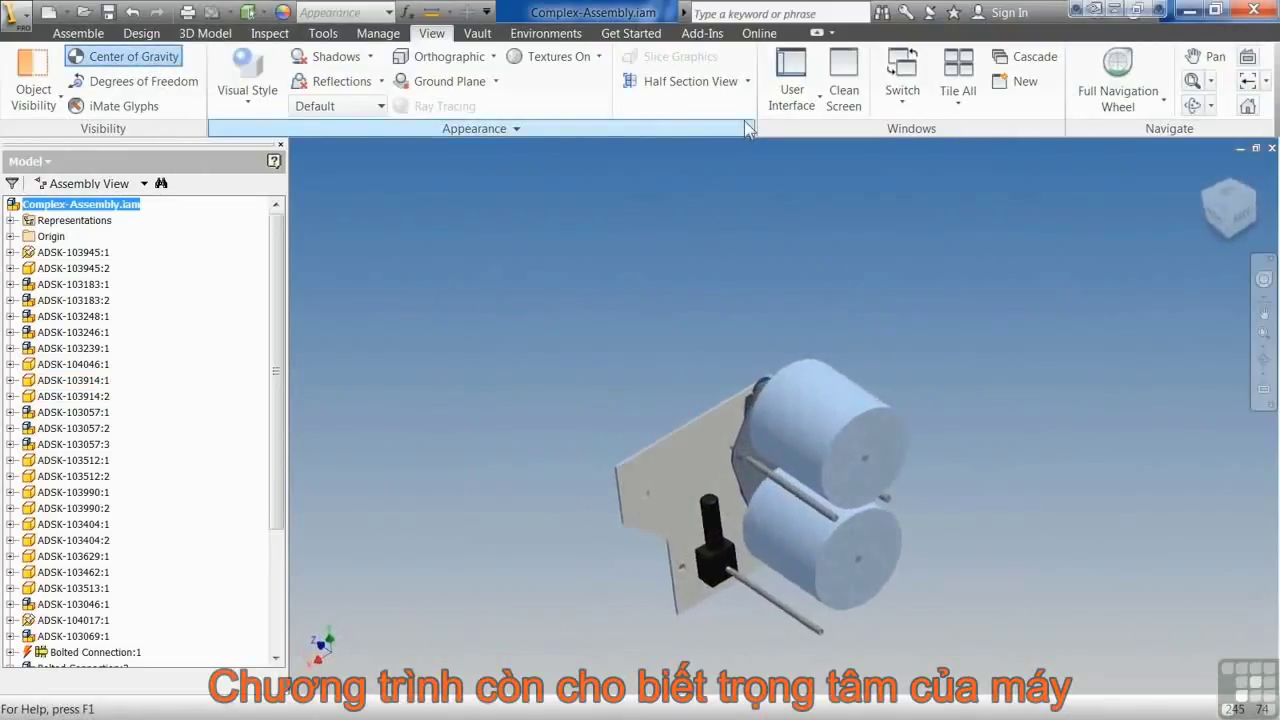
{"action": "left_click", "coordinate": [749, 85]}
{"action": "left_click", "coordinate": [720, 233]}
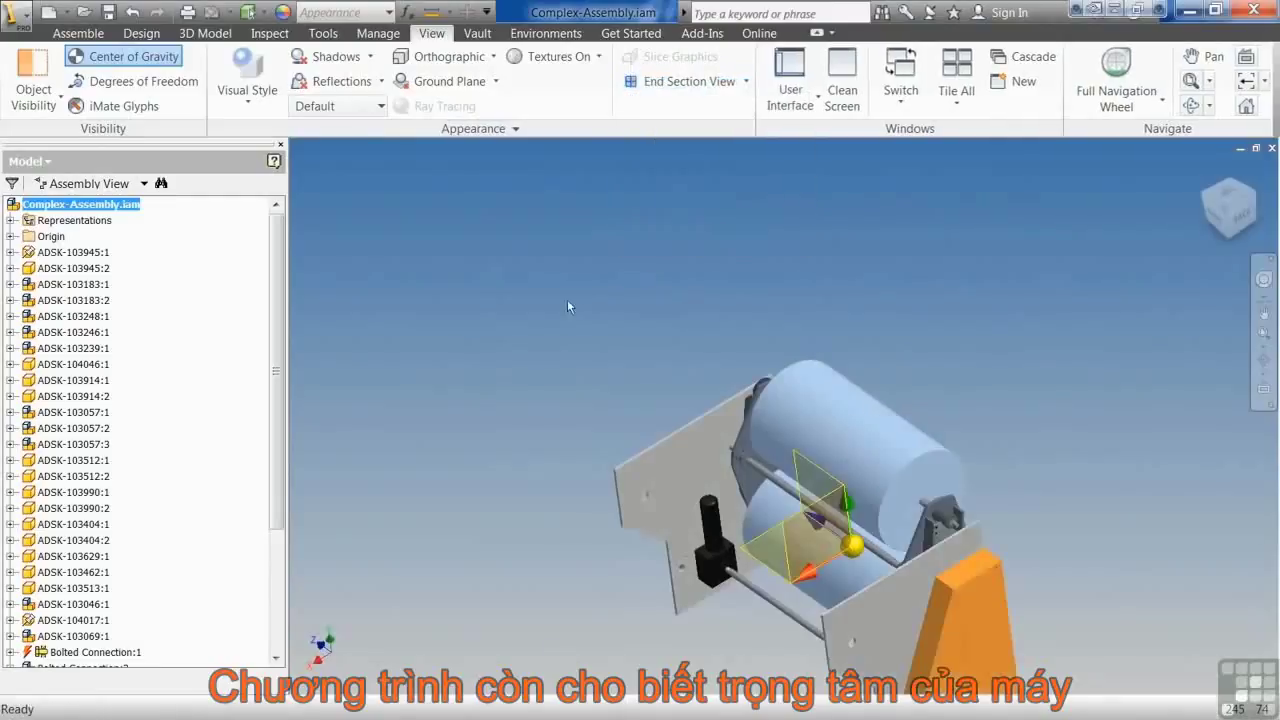
{"action": "middle_click_drag", "start_coordinate": [541, 313], "coordinate": [1001, 588], "text": "shift"}
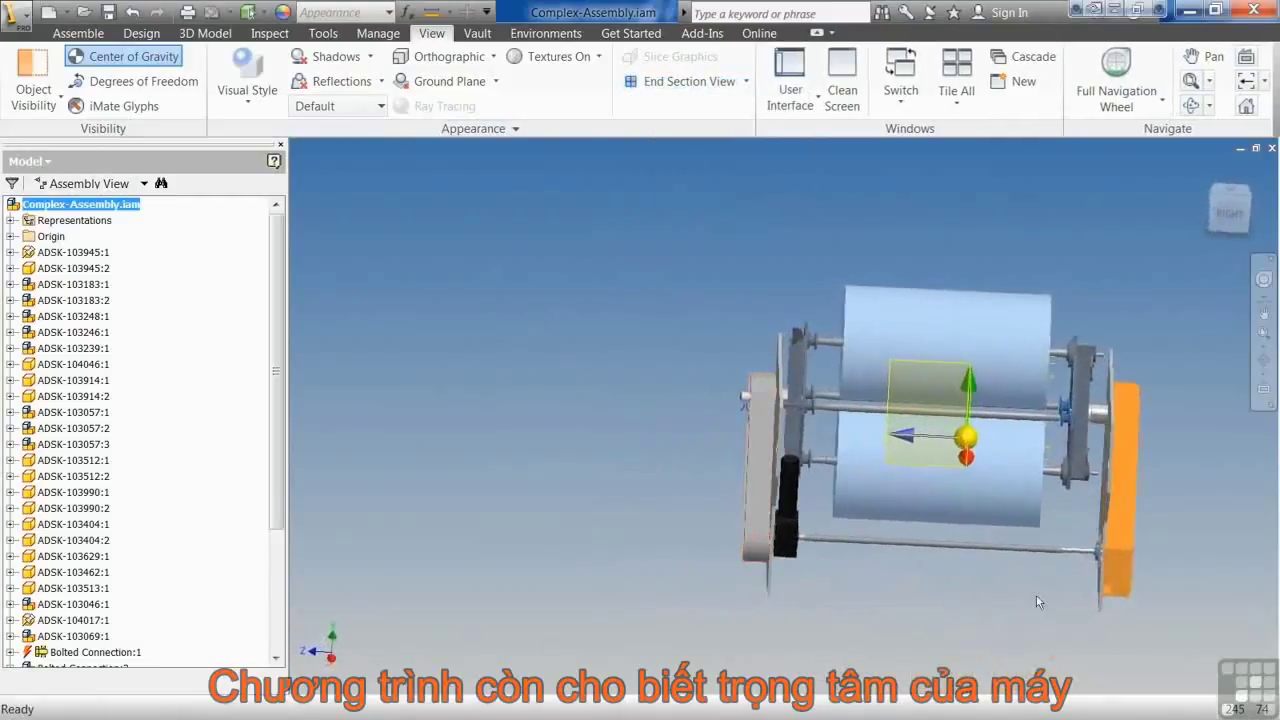
{"action": "middle_click_drag", "start_coordinate": [980, 432], "coordinate": [932, 624], "text": "shift"}
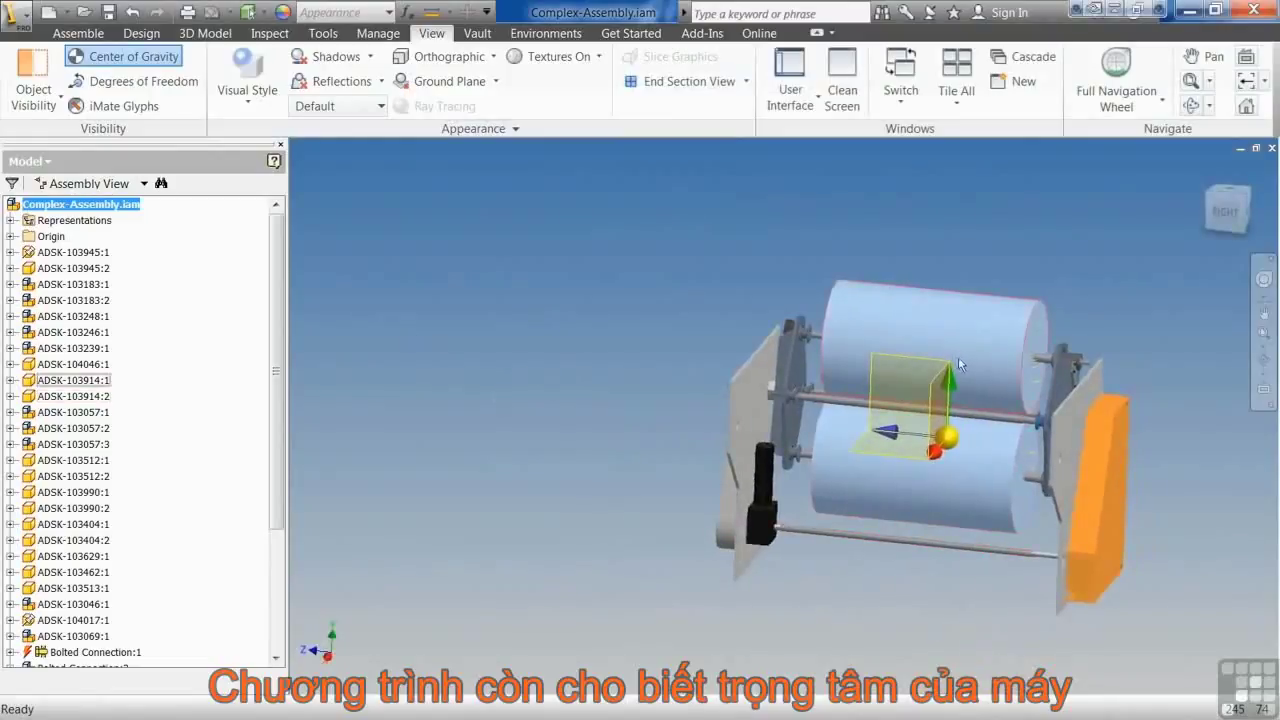
Open the orange guard ADSK-103493 as a separate part and display its physical iProperties
{"action": "right_click", "coordinate": [755, 426]}
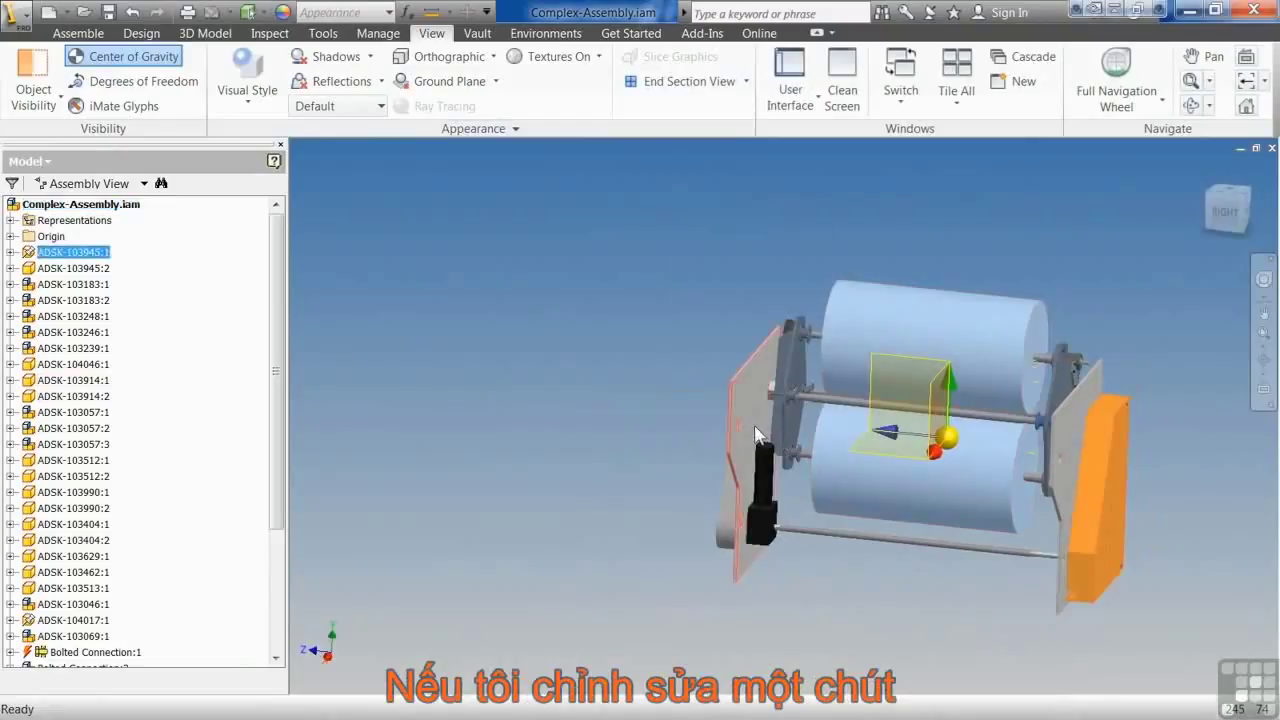
{"action": "left_click", "coordinate": [1118, 512]}
{"action": "right_click", "coordinate": [1093, 498]}
{"action": "left_click", "coordinate": [1095, 452]}
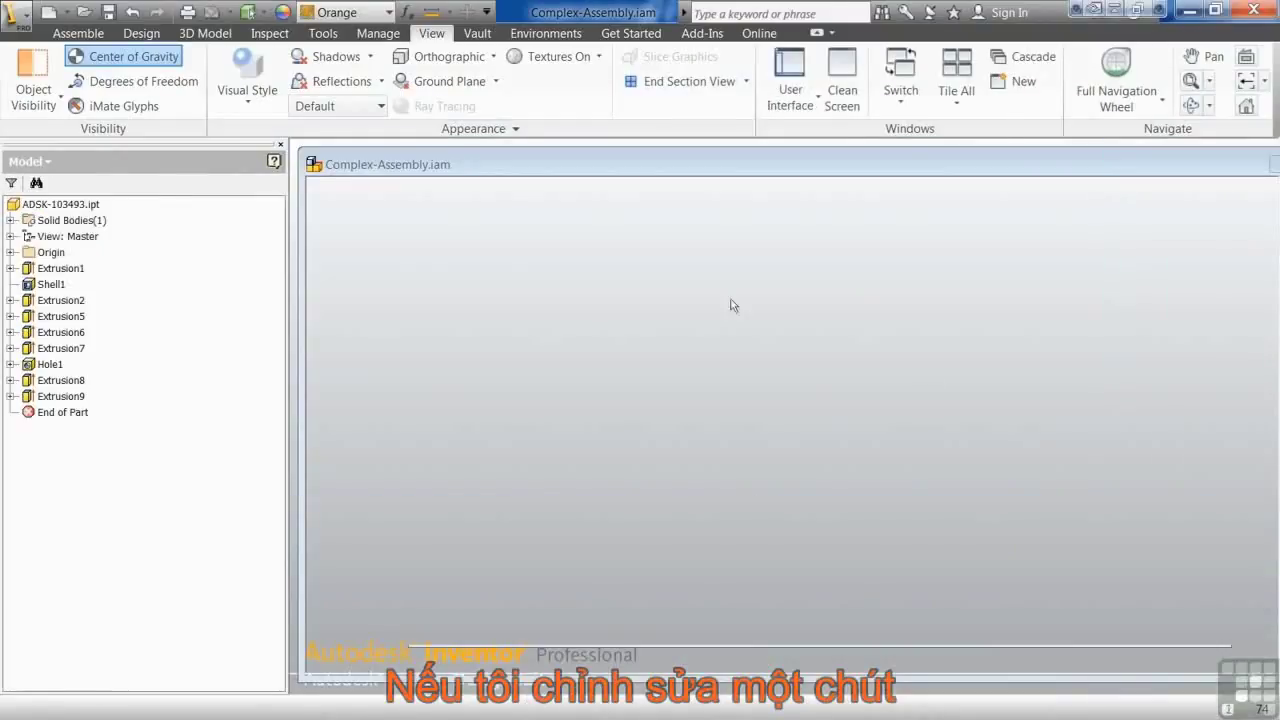
{"action": "right_click", "coordinate": [57, 204]}
{"action": "left_click", "coordinate": [163, 364]}
{"action": "left_click", "coordinate": [694, 86]}
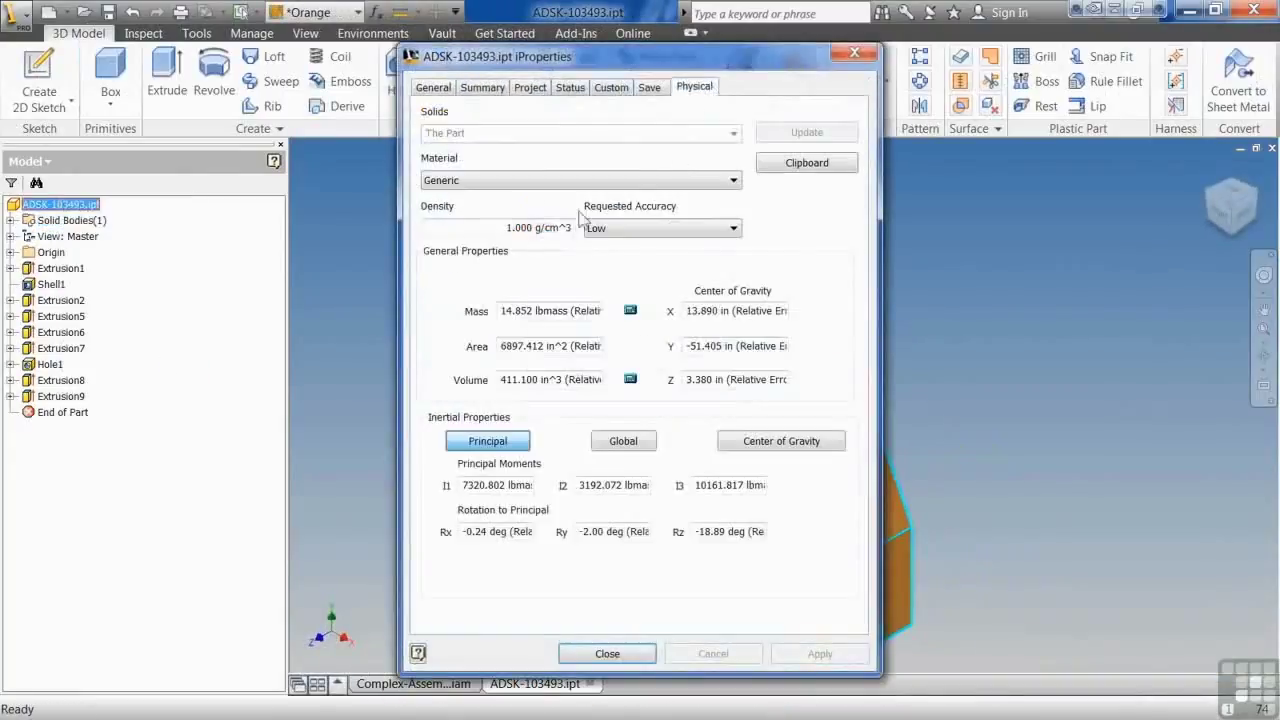
Override the guard's mass with 1400 lbmass, then close the part and save it in the current release format
{"action": "double_click", "coordinate": [509, 312]}
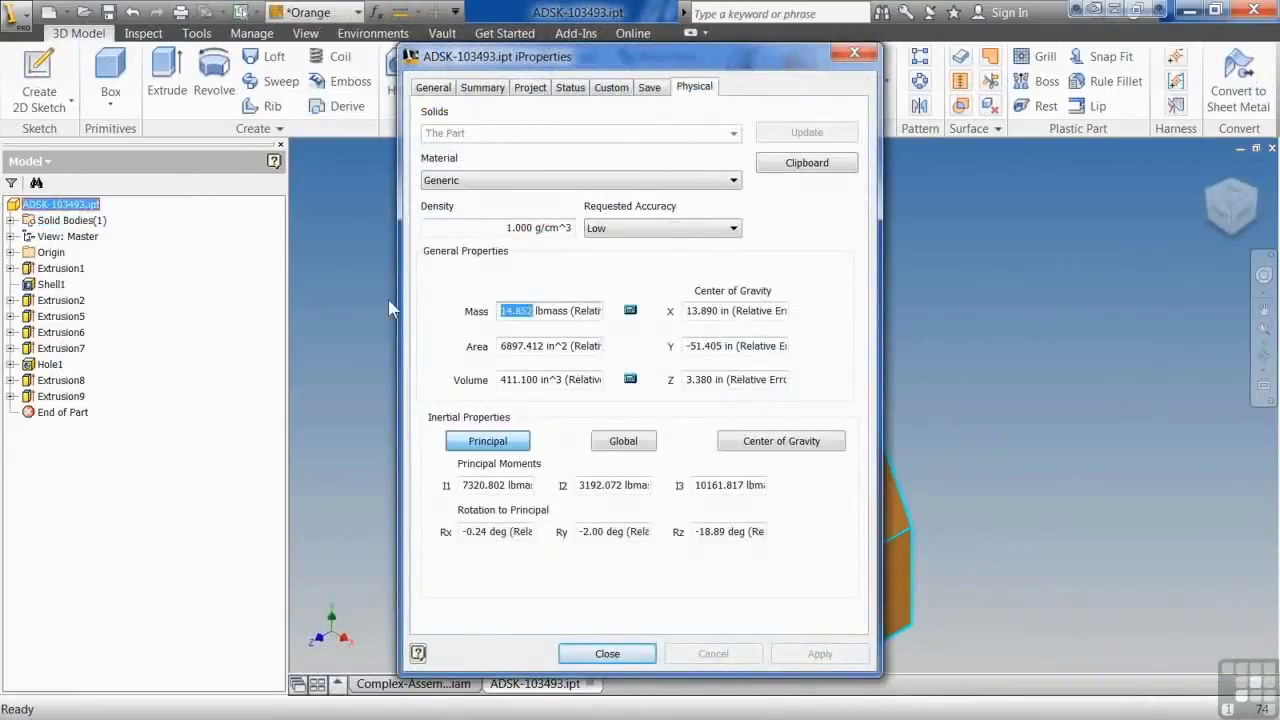
{"action": "type", "text": "1400"}
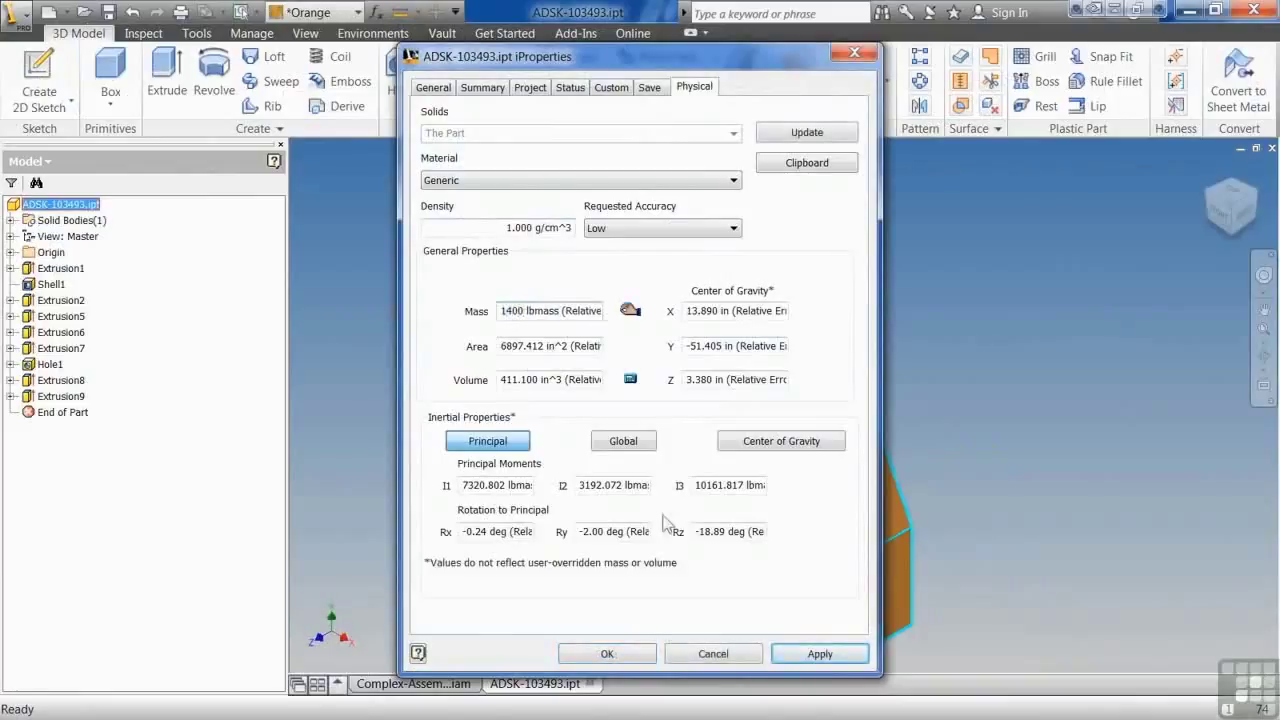
{"action": "left_click", "coordinate": [607, 654]}
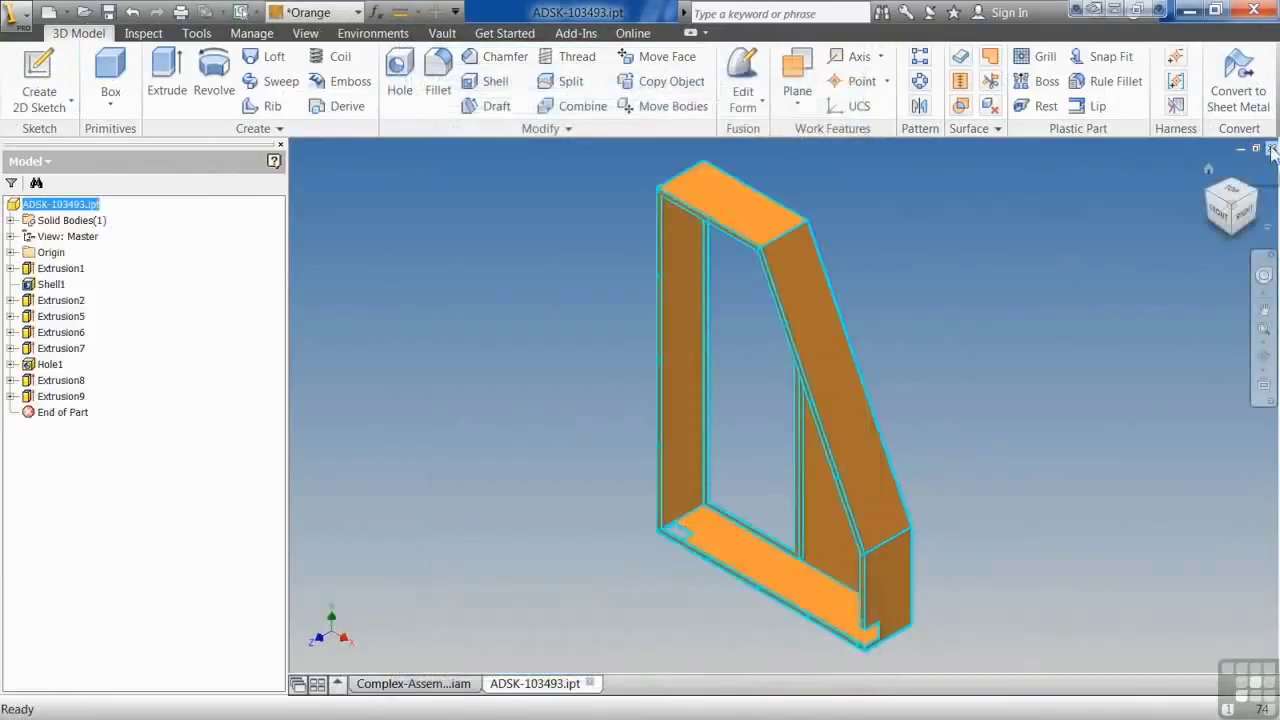
{"action": "left_click", "coordinate": [1272, 149]}
{"action": "left_click", "coordinate": [482, 411]}
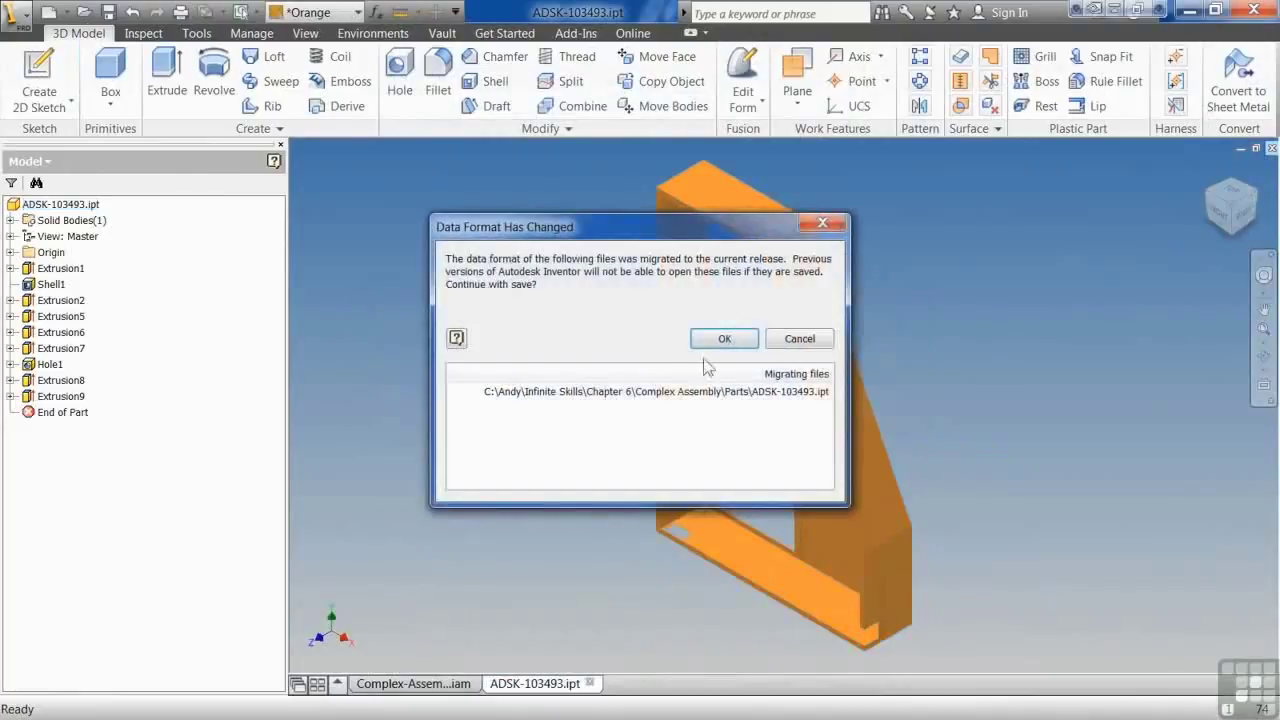
{"action": "left_click", "coordinate": [728, 339]}
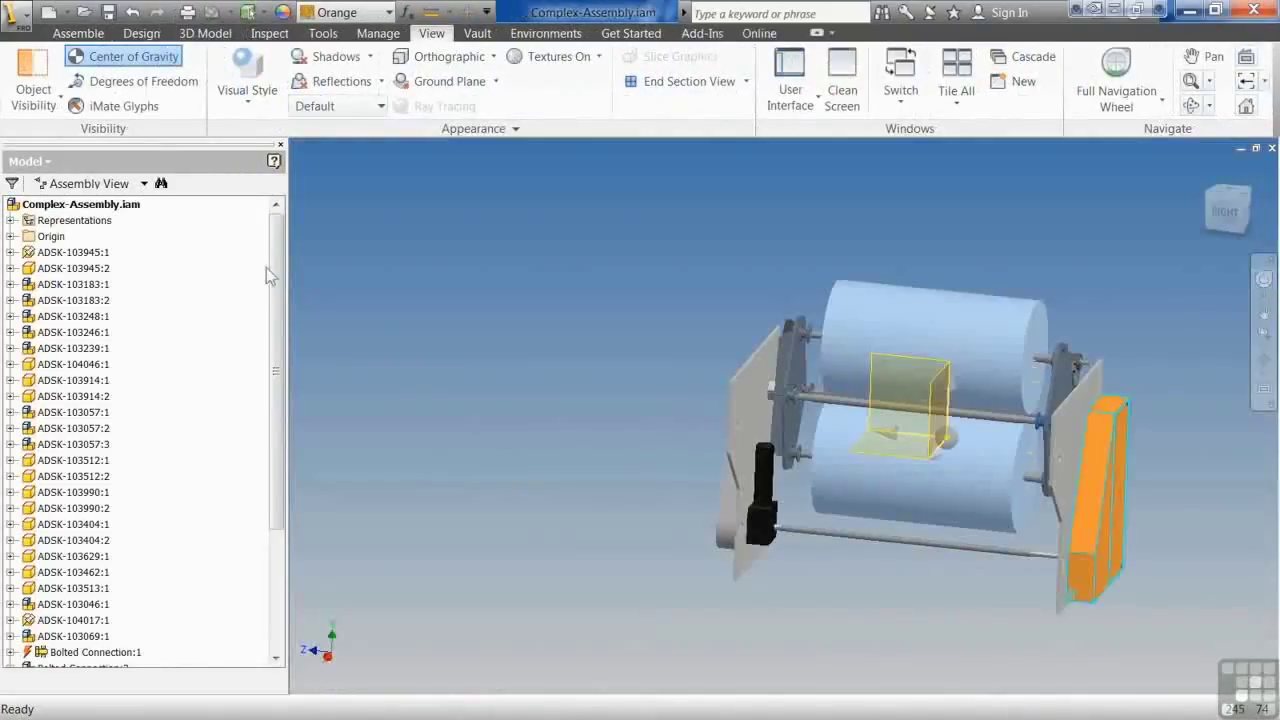
Redisplay the center of gravity with an update and inspect its position from the side of the assembly
{"action": "left_click", "coordinate": [141, 60]}
{"action": "left_click", "coordinate": [141, 60]}
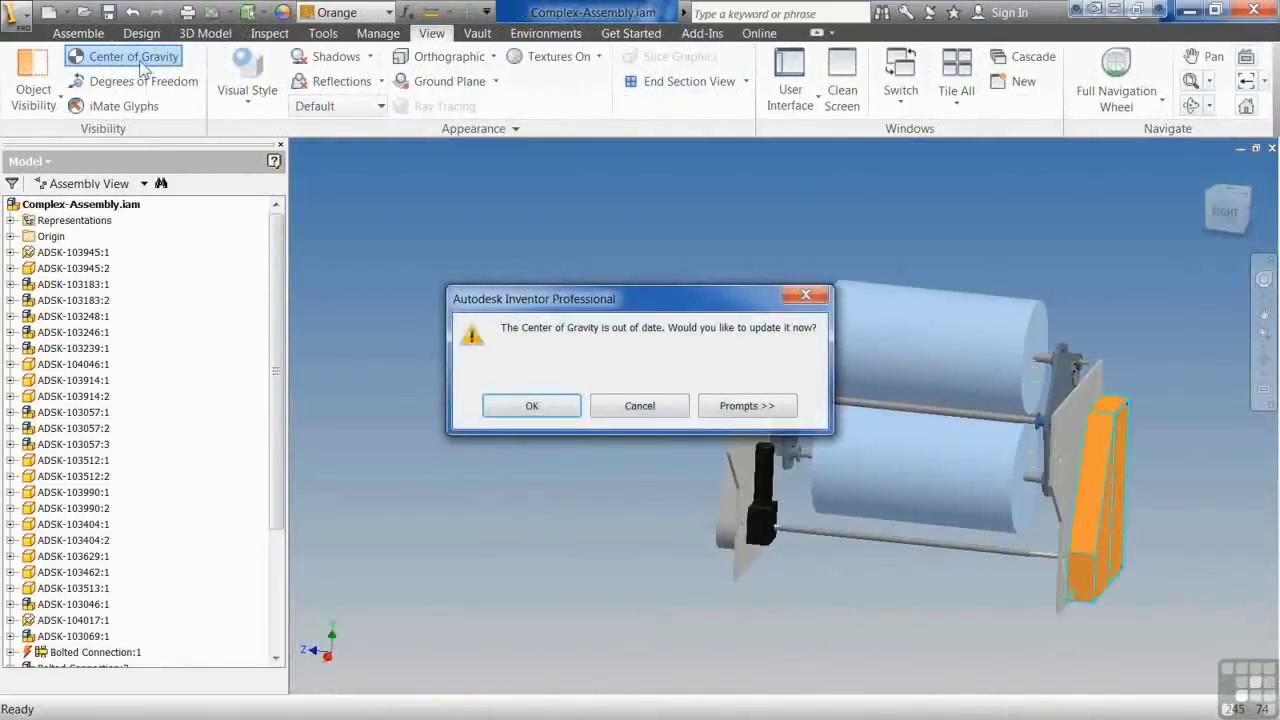
{"action": "left_click", "coordinate": [531, 405]}
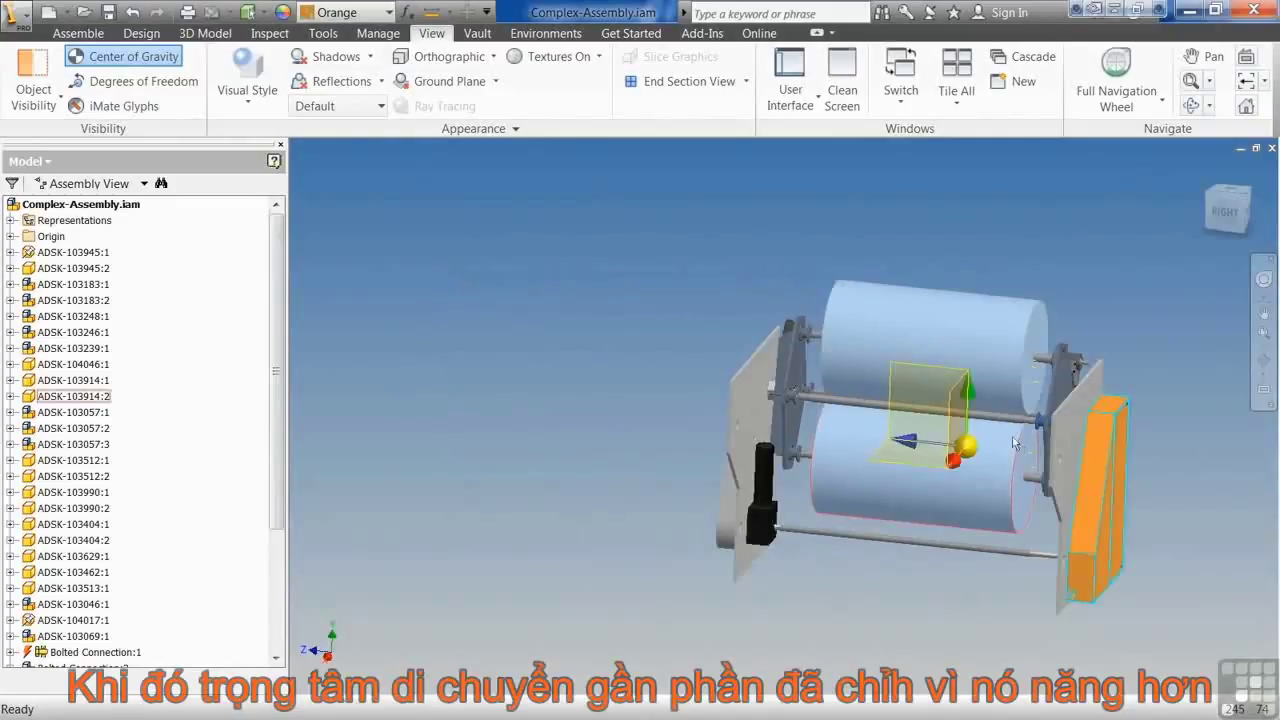
{"action": "middle_click_drag", "start_coordinate": [986, 448], "coordinate": [1138, 446], "text": "shift"}
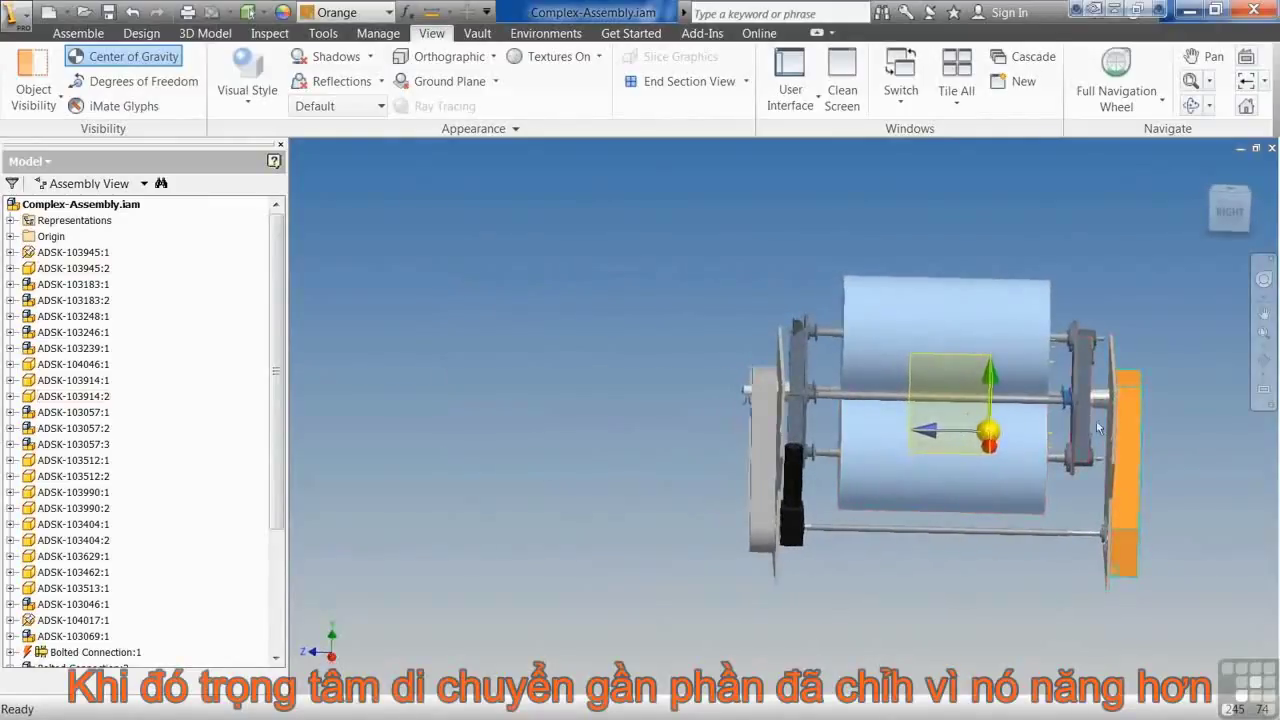
{"action": "middle_click_drag", "start_coordinate": [1010, 446], "coordinate": [497, 635], "text": "shift"}
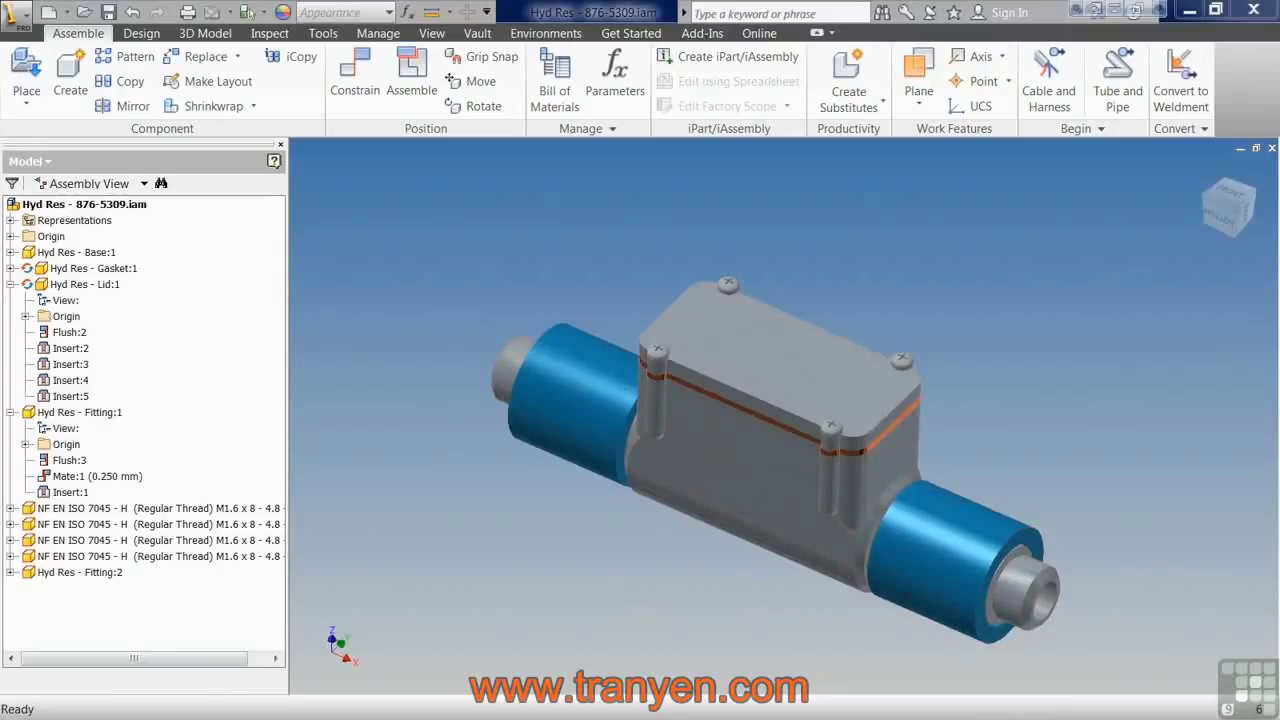
Collapse the Hyd Res - Lid:1 and Hyd Res - Fitting:1 components in the Hyd Res - 876-5309 assembly's model tree
{"action": "left_click", "coordinate": [10, 284]}
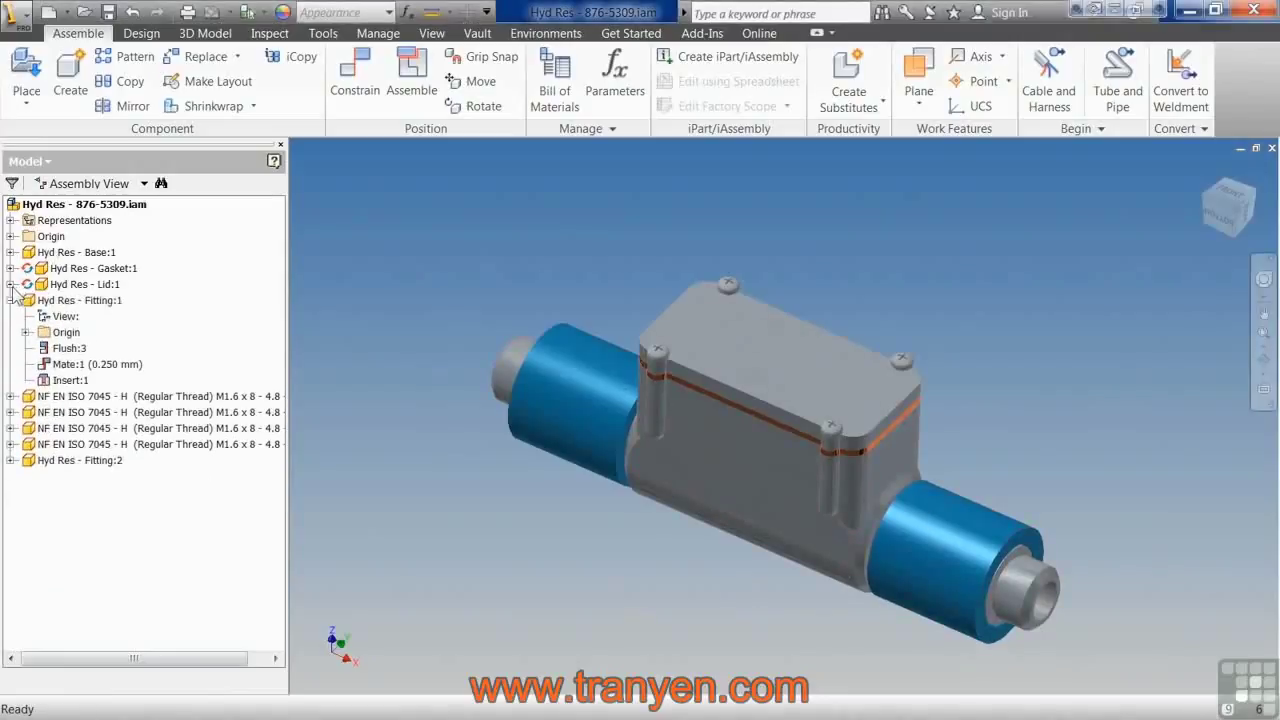
{"action": "left_click", "coordinate": [10, 300]}
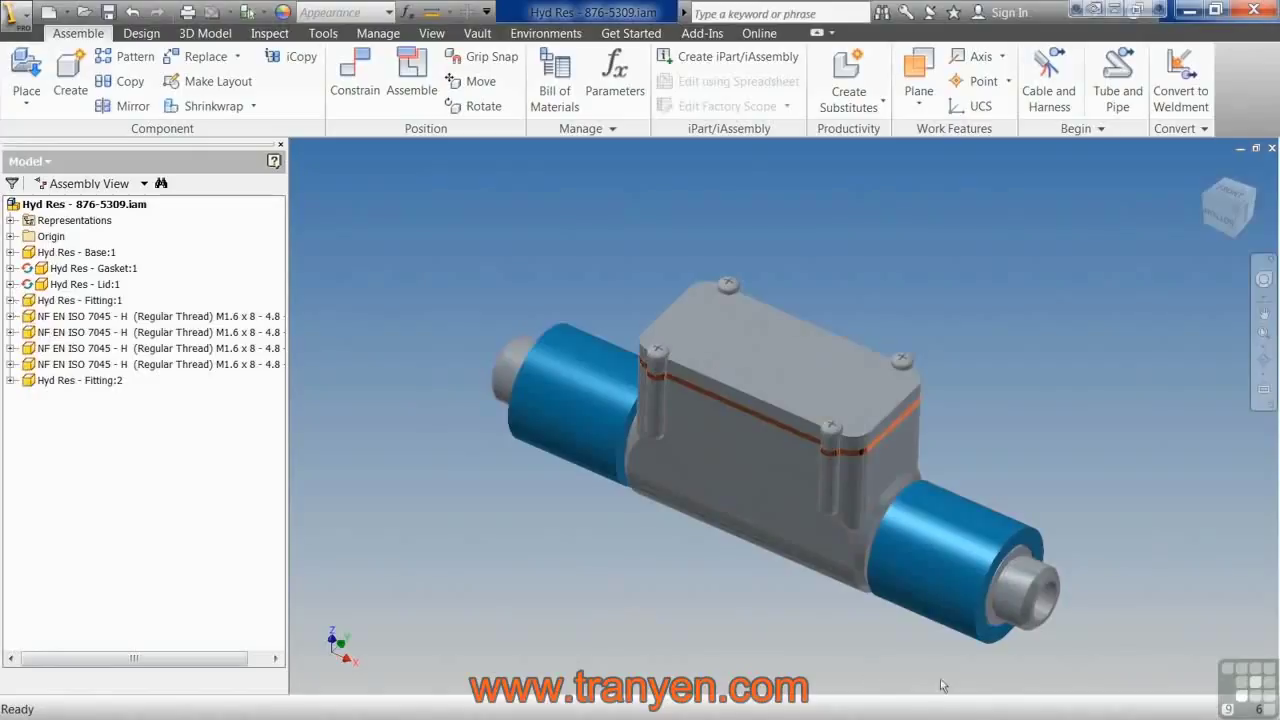
Create a new presentation file from the Standard.ipn template
{"action": "middle_click_drag", "start_coordinate": [828, 645], "coordinate": [814, 633]}
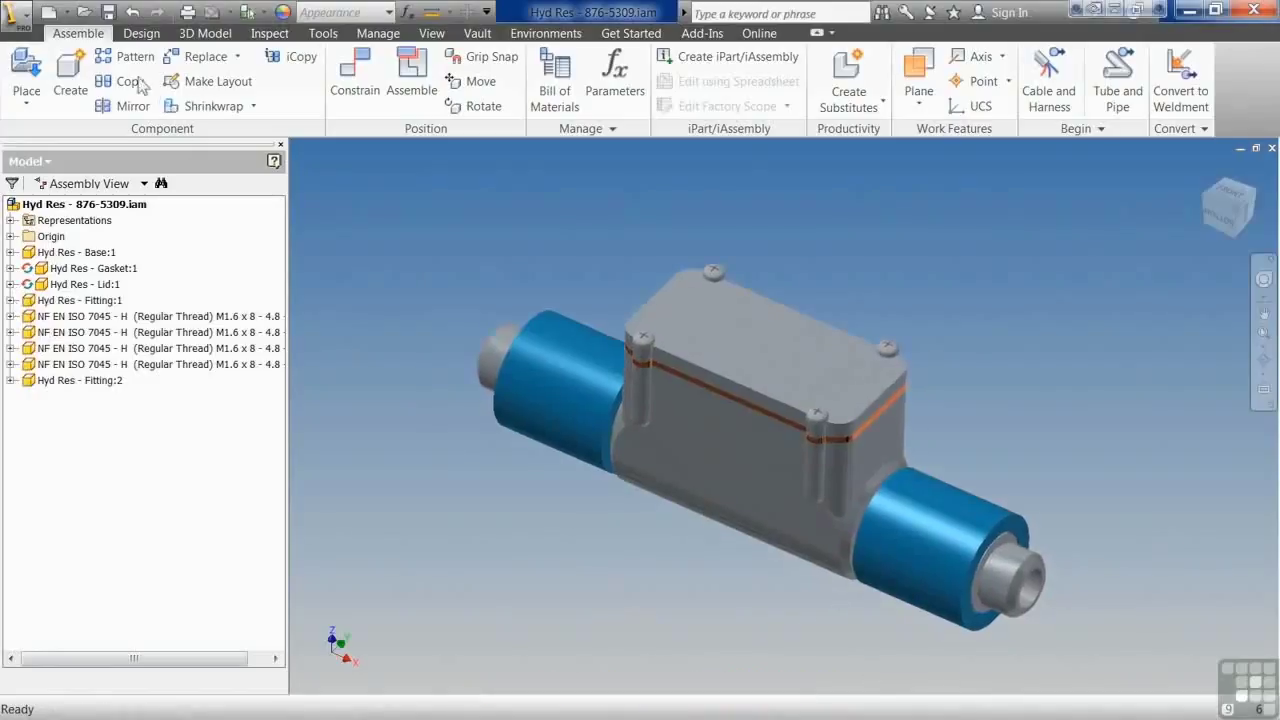
{"action": "left_click", "coordinate": [62, 16]}
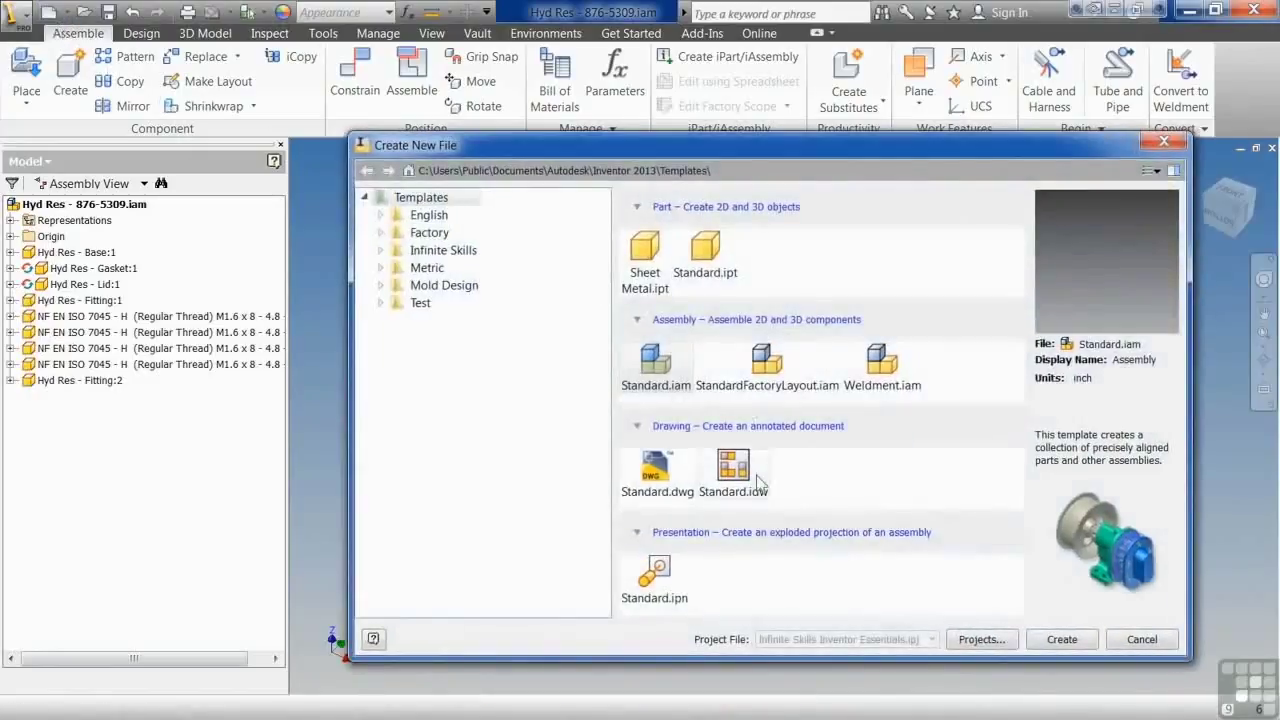
{"action": "left_click", "coordinate": [668, 590]}
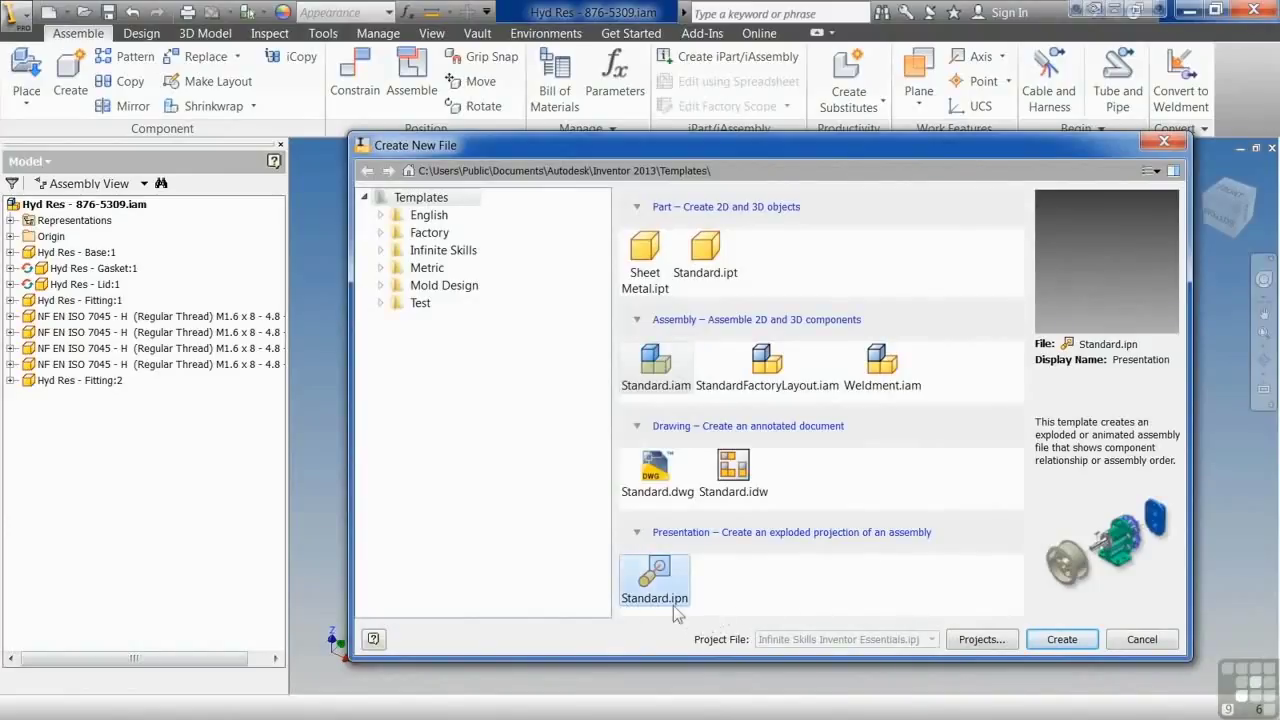
{"action": "left_click", "coordinate": [1060, 640]}
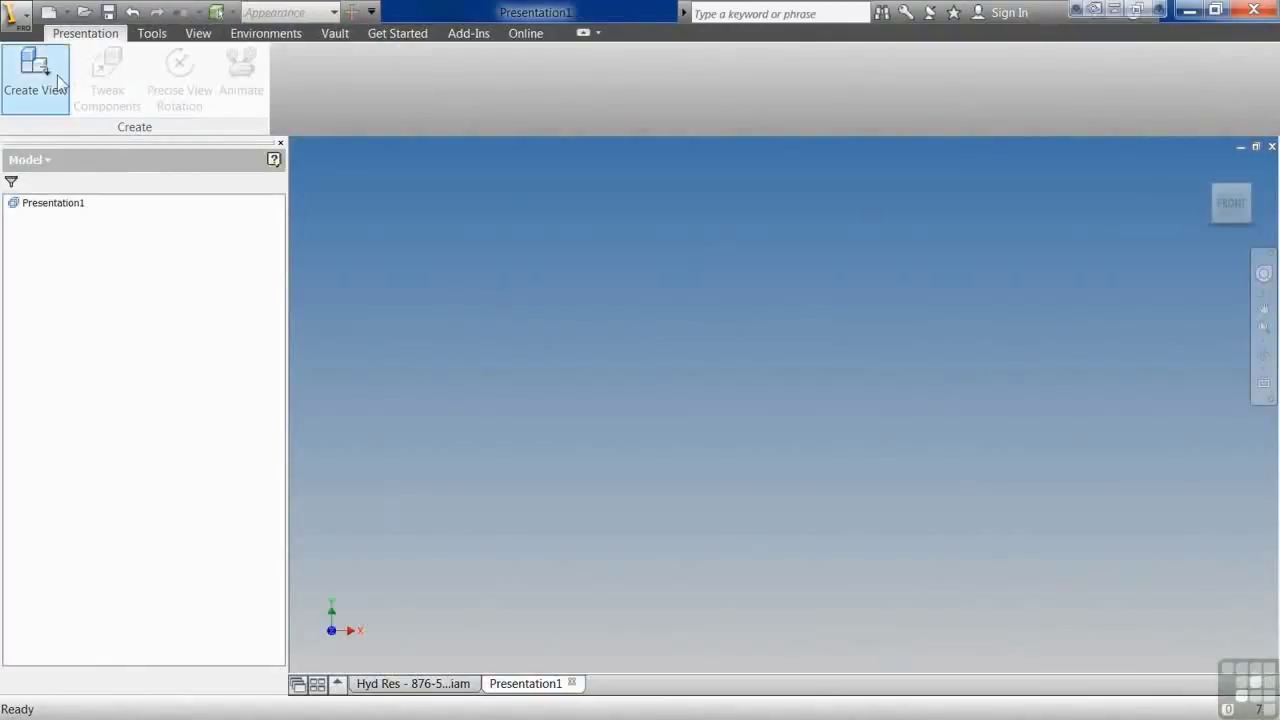
Create an exploded view of the Hyd Res - 876-5309 assembly using automatic explosion with a 50 mm distance and trails
{"action": "left_click", "coordinate": [27, 75]}
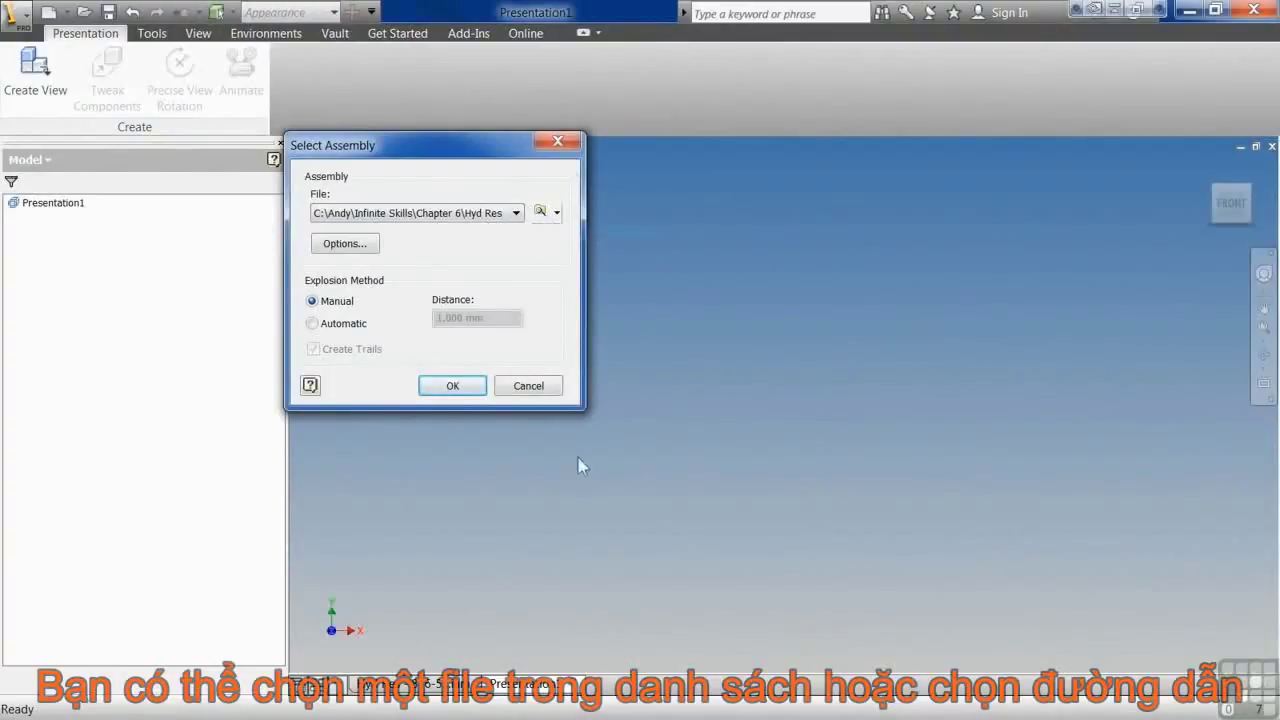
{"action": "left_click", "coordinate": [317, 324]}
{"action": "left_click_drag", "start_coordinate": [464, 320], "coordinate": [376, 323]}
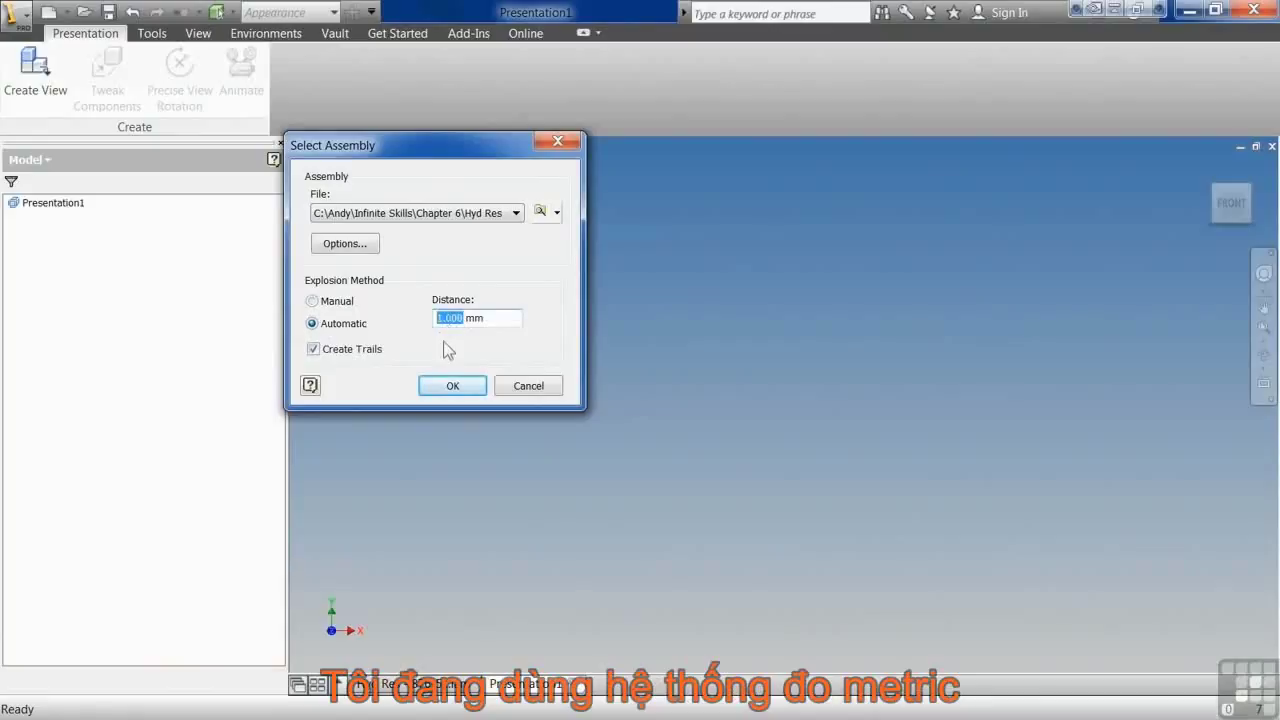
{"action": "type", "text": "50"}
{"action": "left_click", "coordinate": [452, 386]}
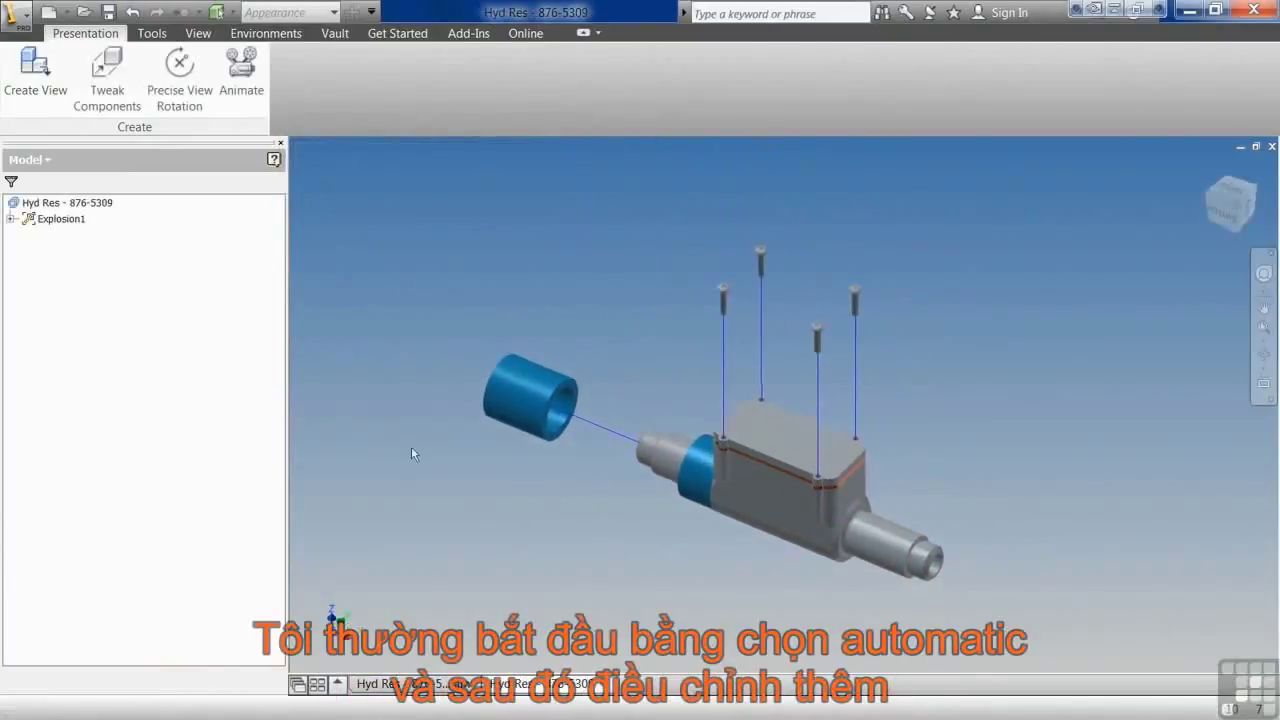
Expand Explosion1 and its assembly in the model tree to list the tweaks of both fittings and all four screws
{"action": "left_click", "coordinate": [11, 218]}
{"action": "left_click", "coordinate": [26, 234]}
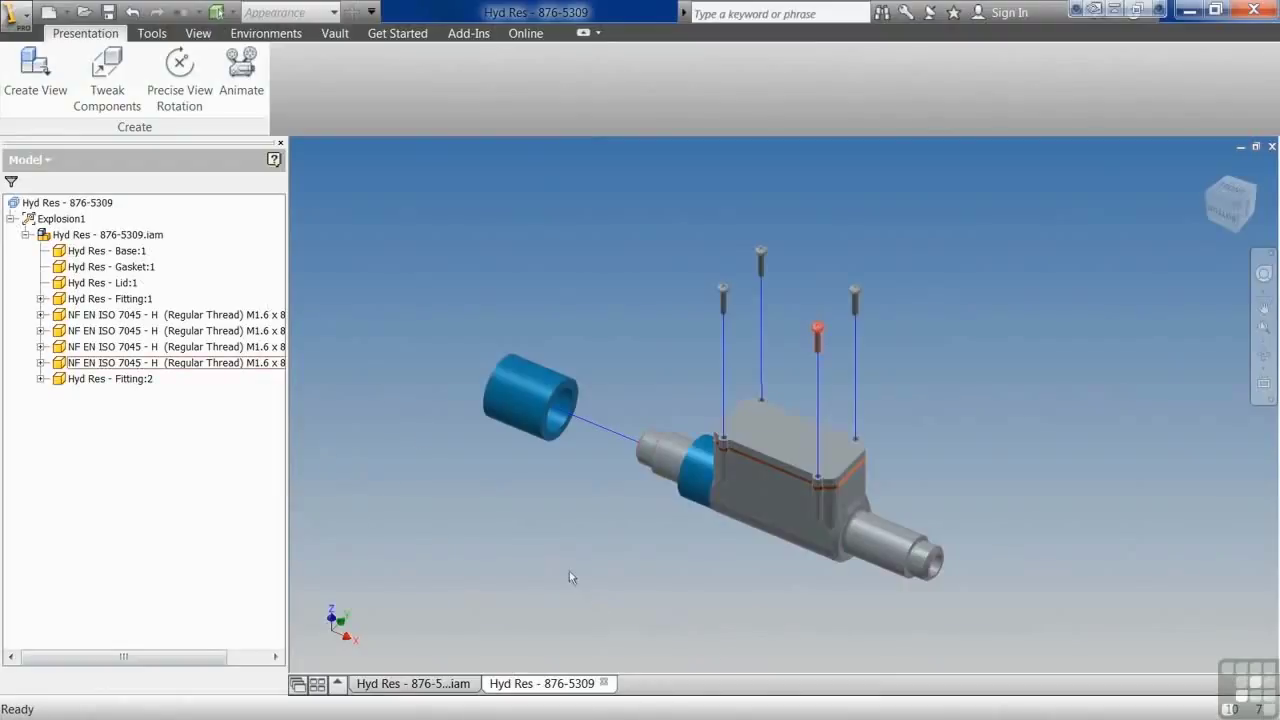
{"action": "left_click", "coordinate": [88, 380]}
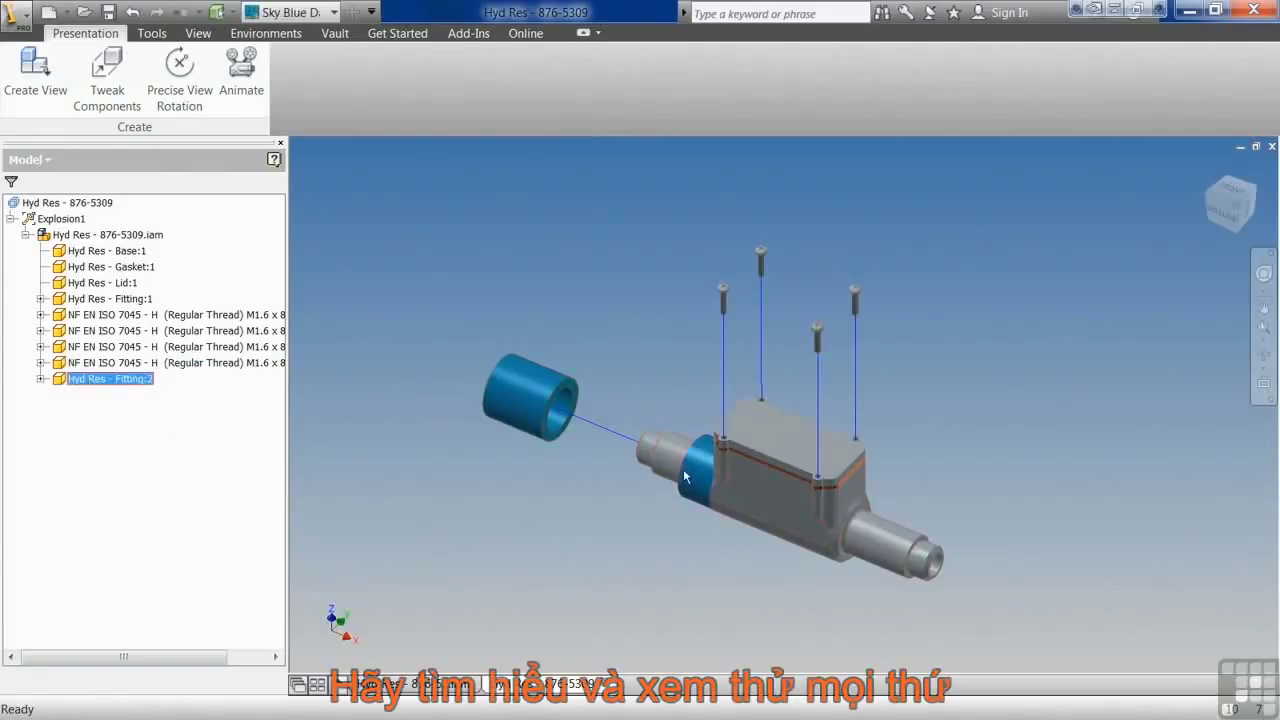
{"action": "left_click", "coordinate": [108, 298]}
{"action": "left_click", "coordinate": [40, 298]}
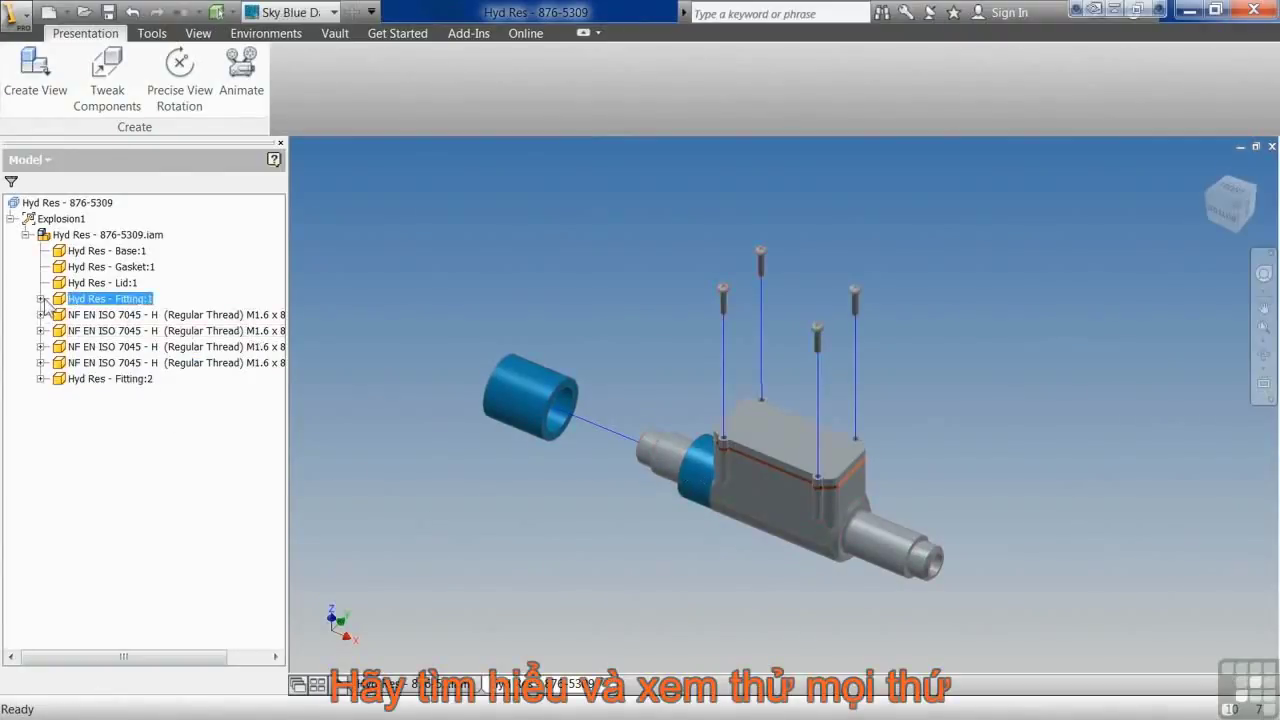
{"action": "left_click", "coordinate": [40, 330]}
{"action": "left_click", "coordinate": [40, 362]}
{"action": "left_click", "coordinate": [40, 394]}
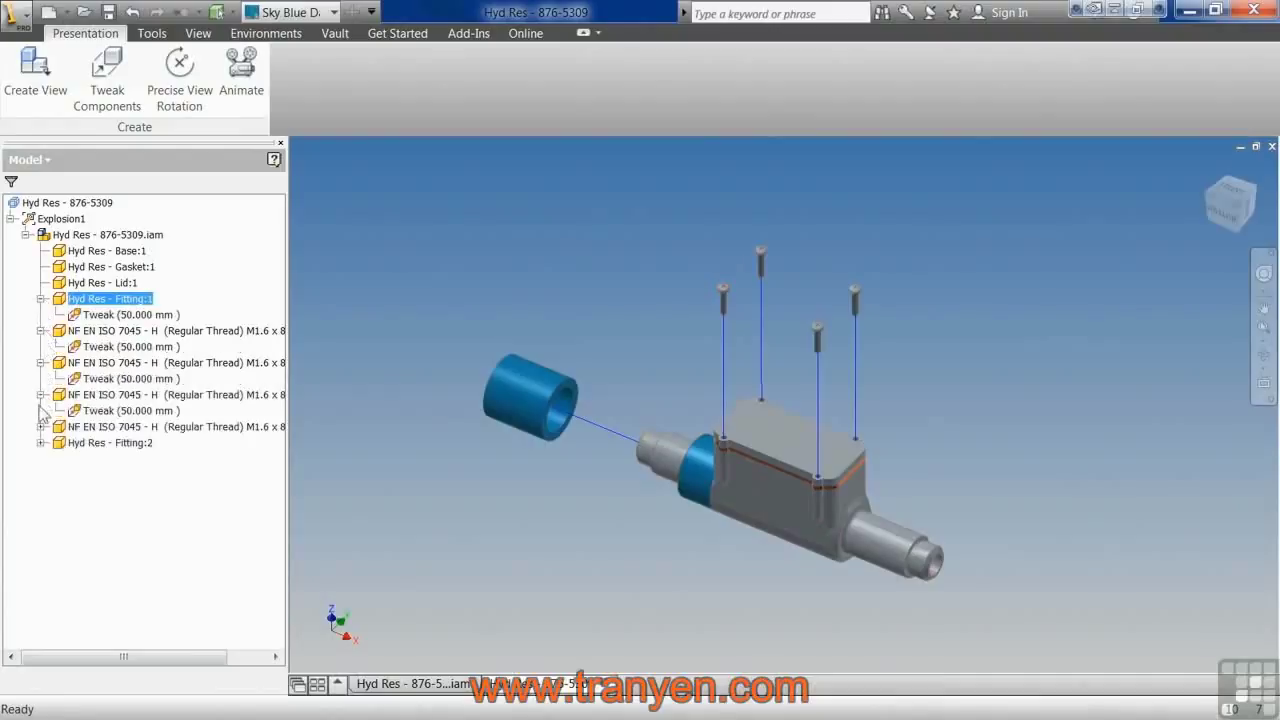
{"action": "left_click", "coordinate": [40, 426]}
{"action": "left_click", "coordinate": [40, 458]}
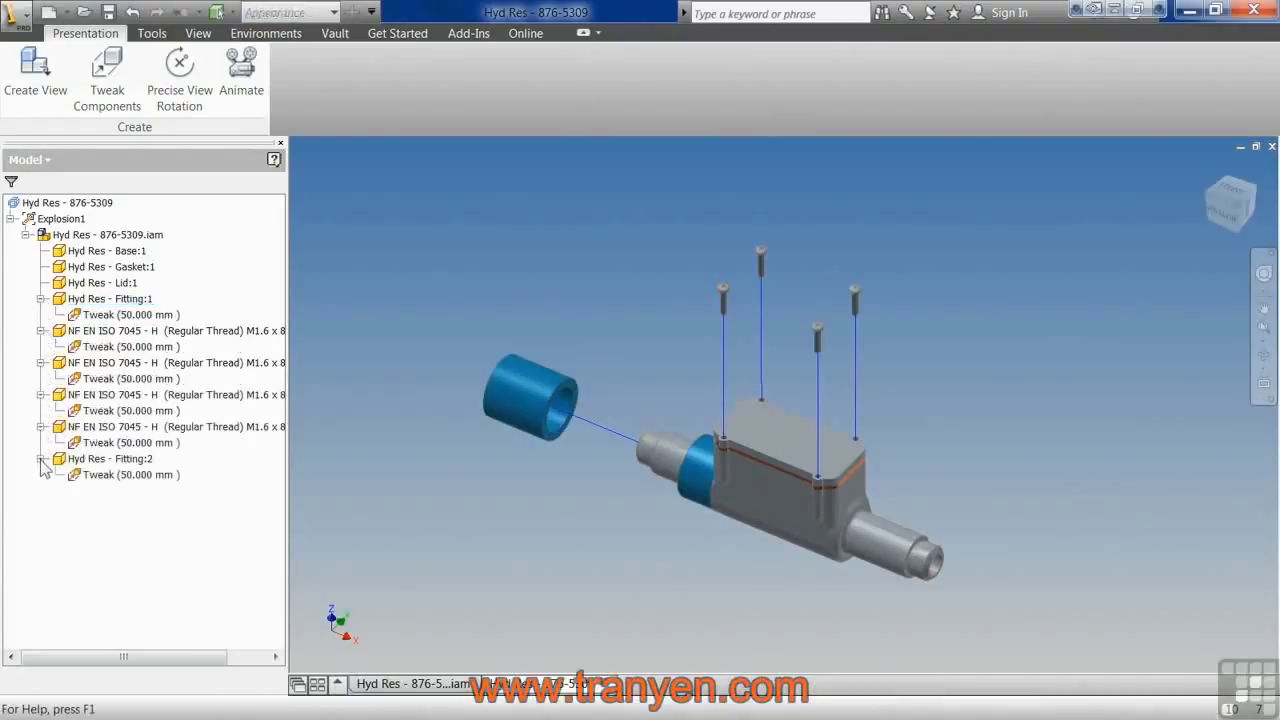
Set the tweak distance of Hyd Res - Fitting:1 to -50 mm
{"action": "left_click", "coordinate": [165, 317]}
{"action": "type", "text": "-50"}
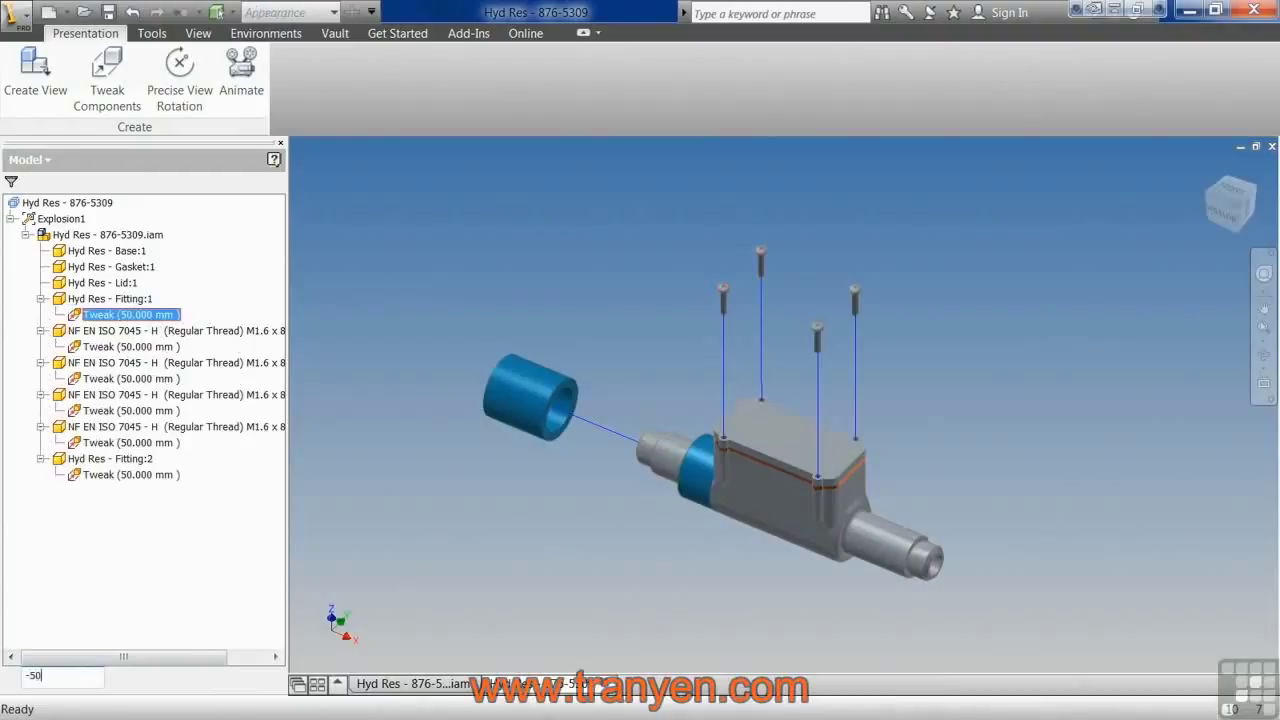
{"action": "key", "text": "Return"}
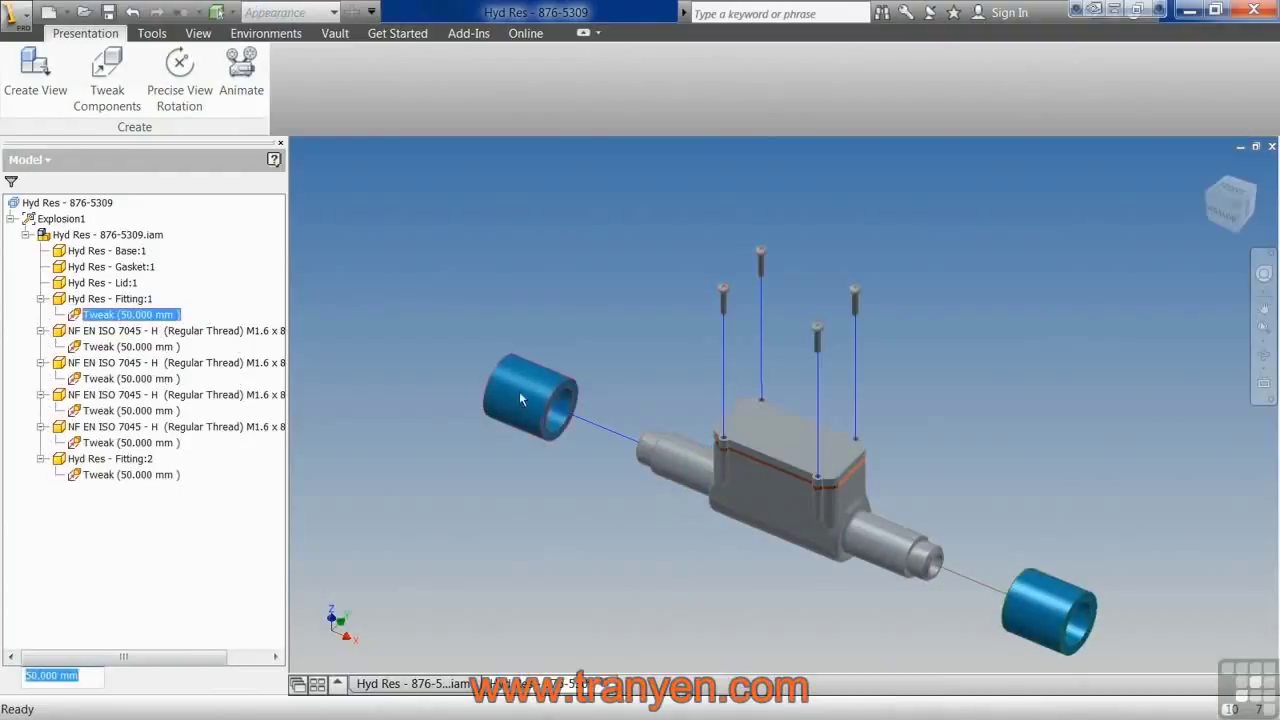
{"action": "middle_click_drag", "start_coordinate": [672, 578], "coordinate": [648, 560]}
{"action": "left_click", "coordinate": [740, 408]}
{"action": "left_click", "coordinate": [456, 593]}
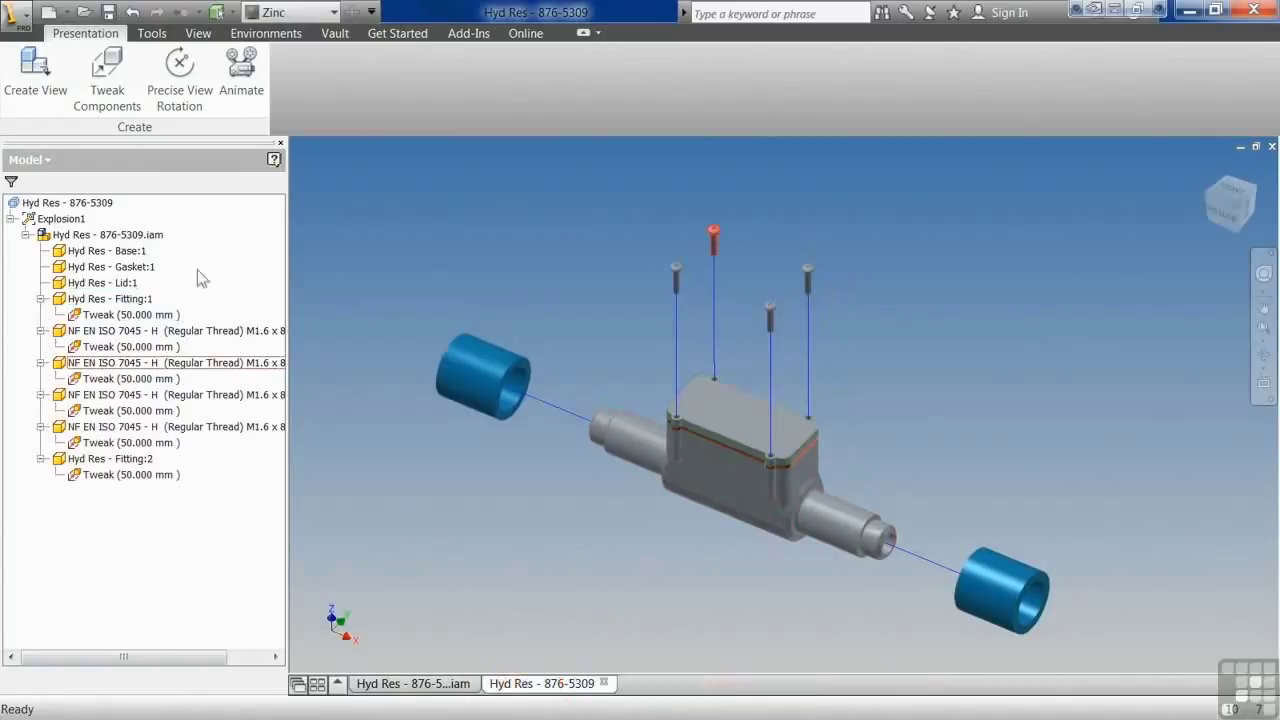
Tweak Hyd Res - Lid:1 and Hyd Res - Gasket:1 together 20 mm along Z, using the lid's top face as direction
{"action": "left_click", "coordinate": [107, 83]}
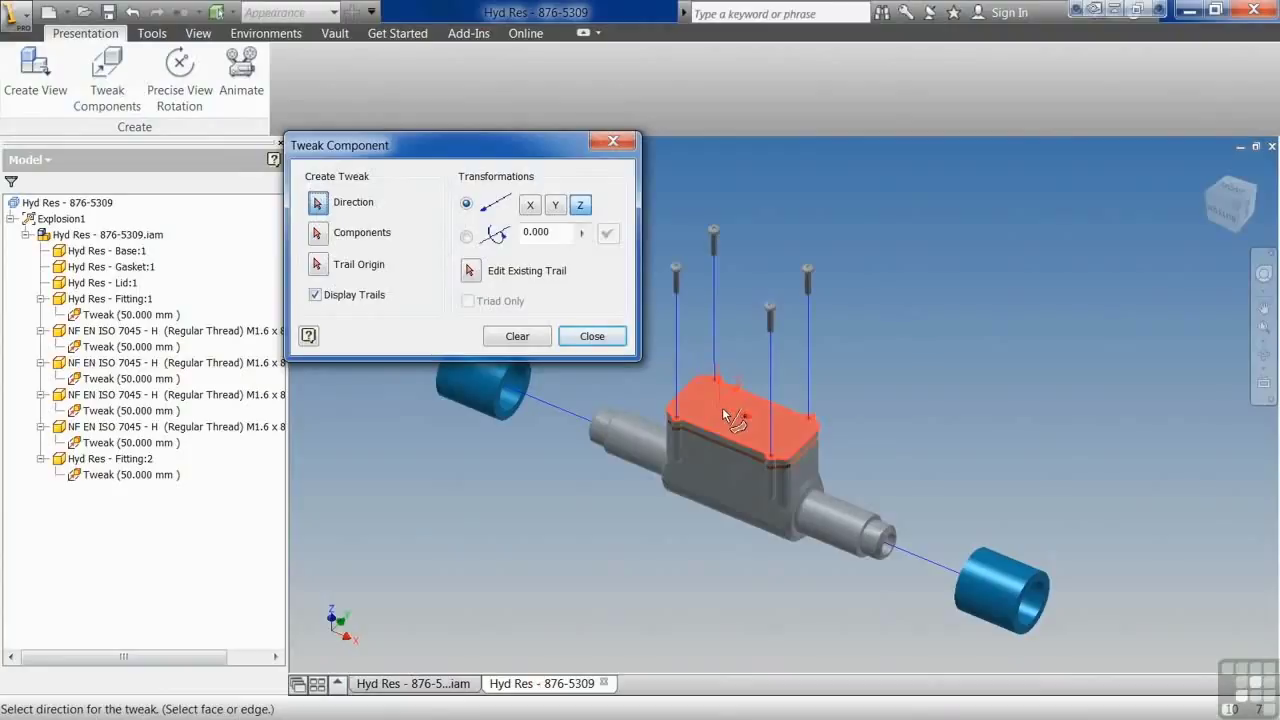
{"action": "mouse_move", "coordinate": [722, 407]}
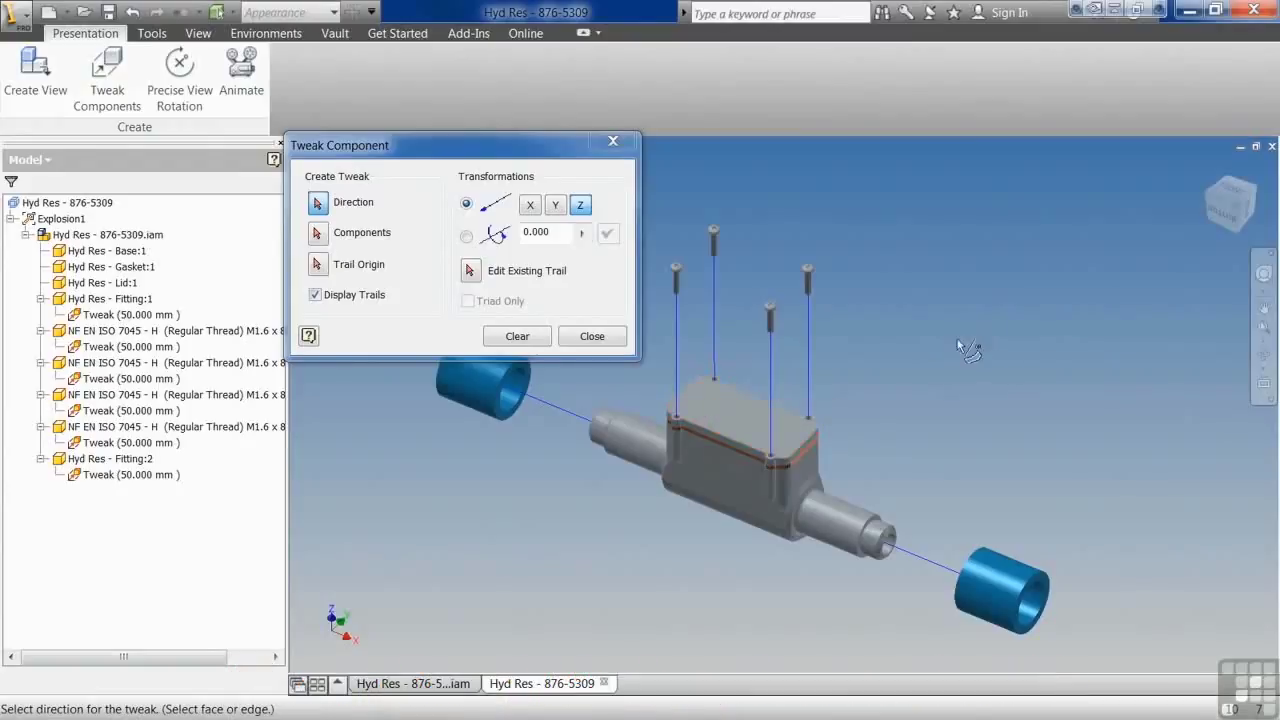
{"action": "left_click", "coordinate": [757, 413]}
{"action": "left_click", "coordinate": [760, 416]}
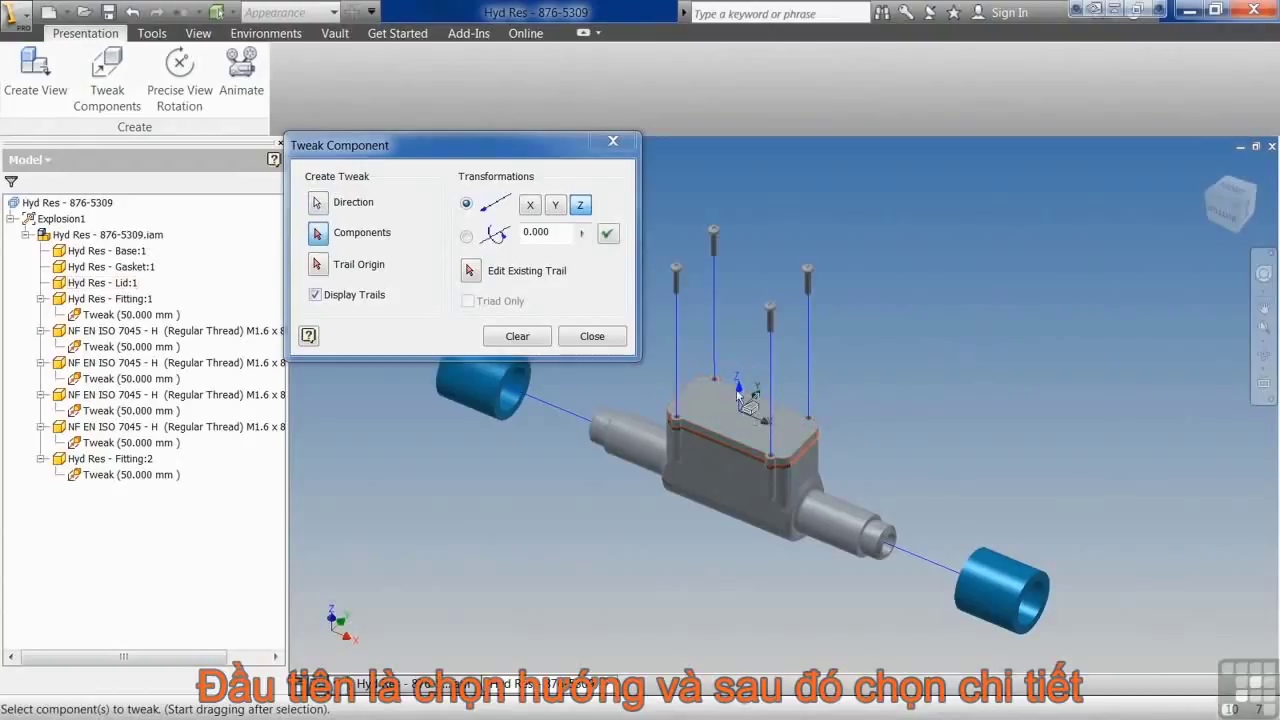
{"action": "left_click", "coordinate": [320, 233]}
{"action": "left_click", "coordinate": [104, 283]}
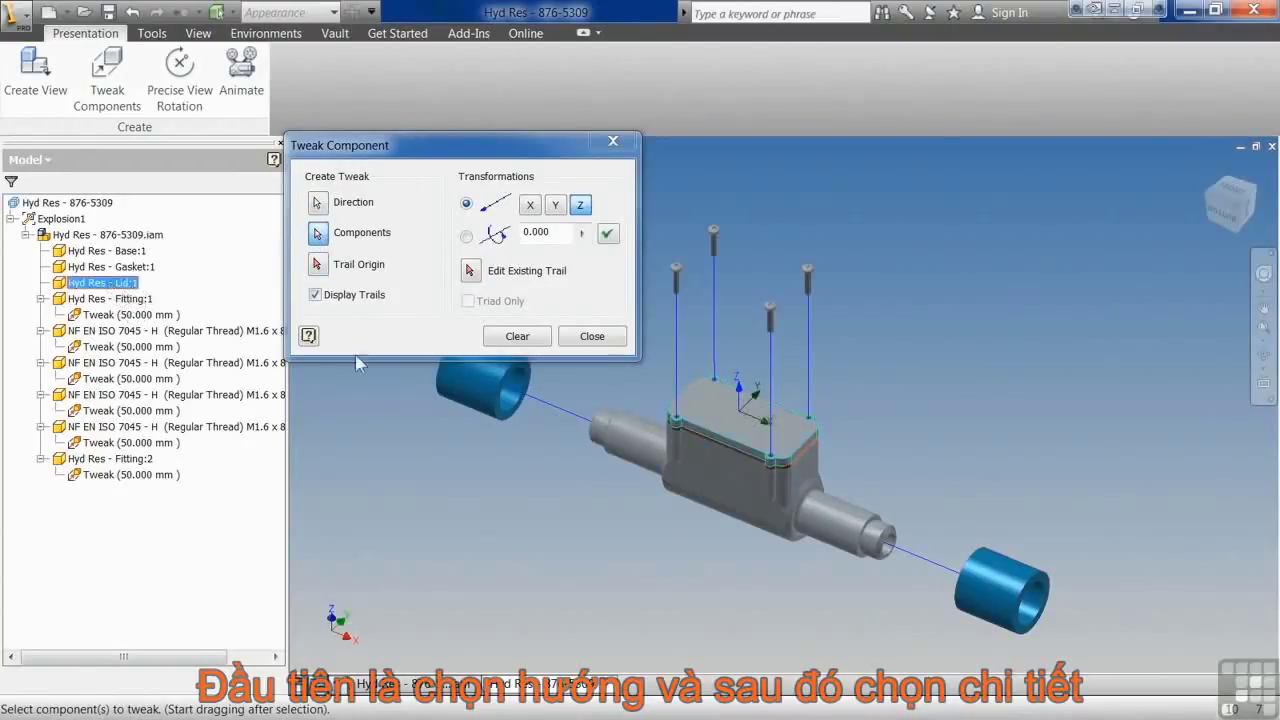
{"action": "left_click", "coordinate": [714, 443]}
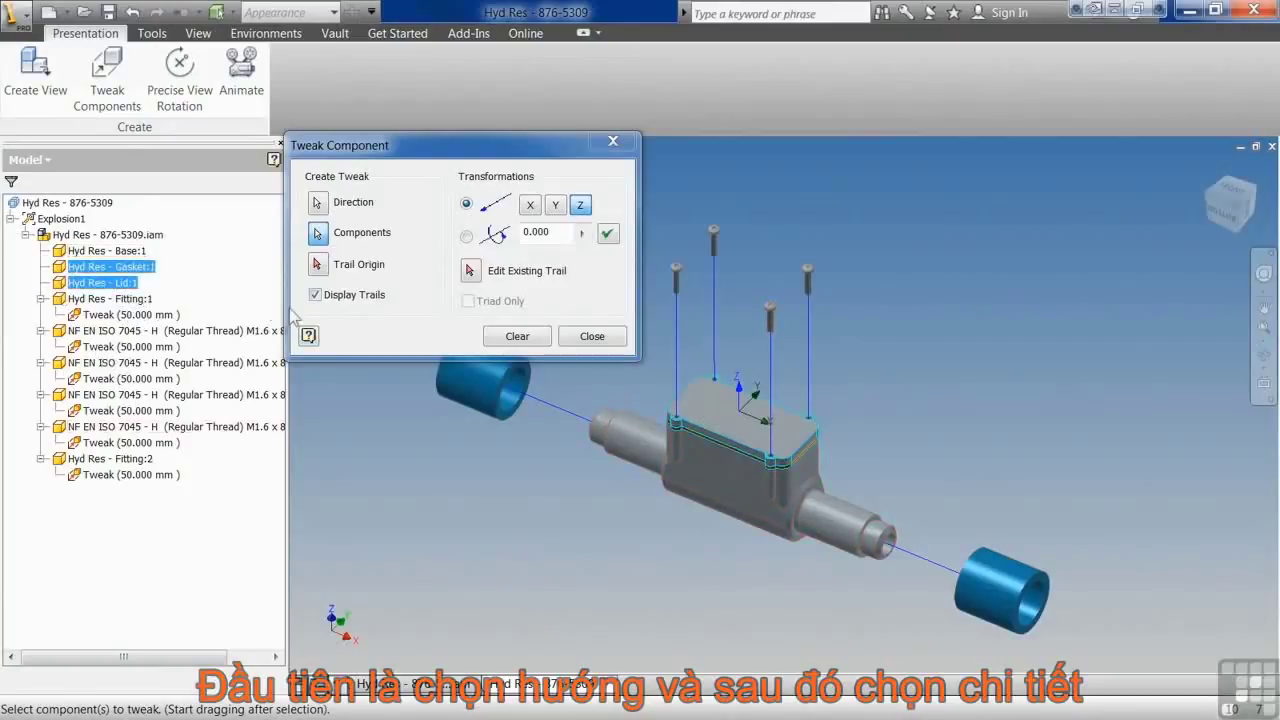
{"action": "left_click_drag", "start_coordinate": [983, 440], "coordinate": [989, 370]}
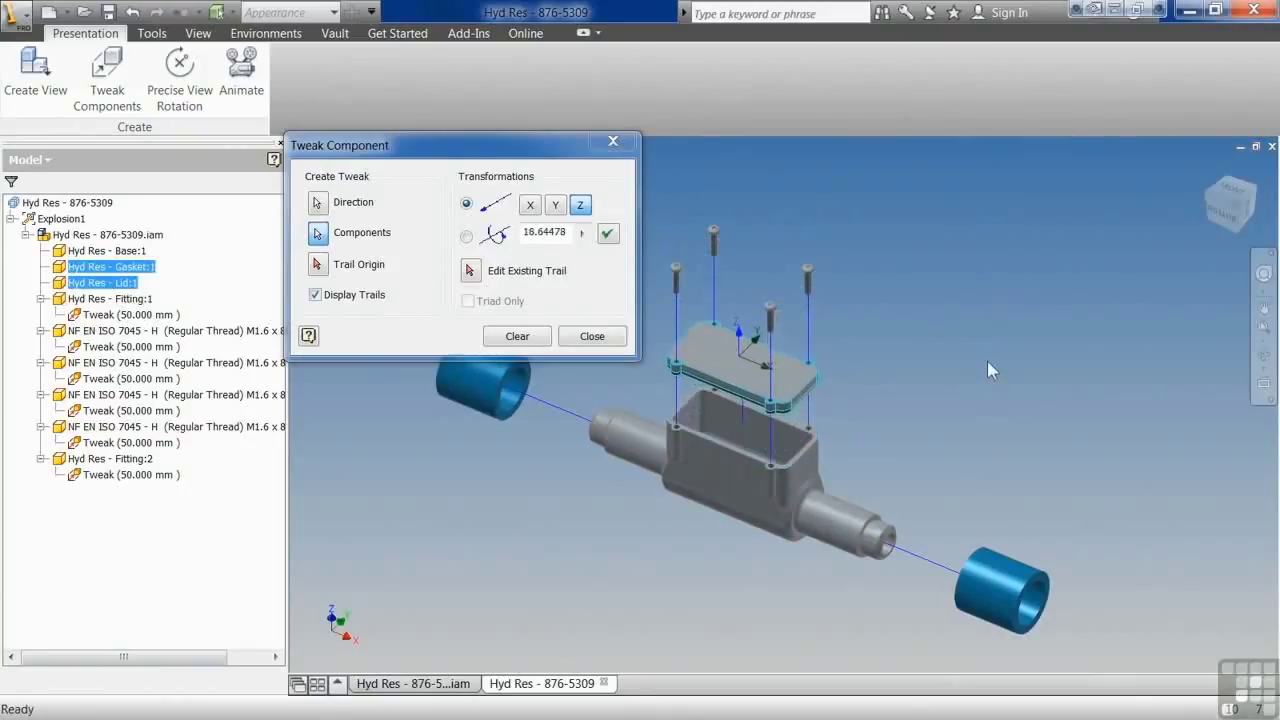
{"action": "left_click", "coordinate": [545, 232]}
{"action": "type", "text": "20"}
{"action": "left_click", "coordinate": [609, 233]}
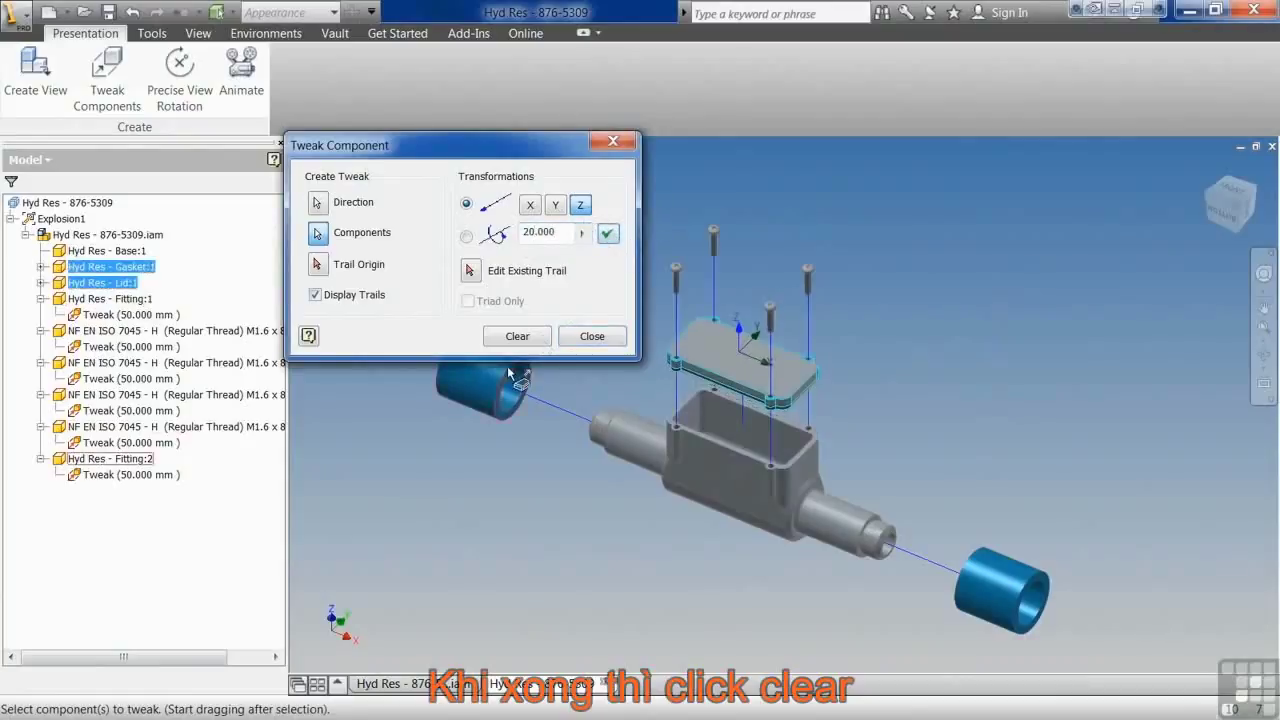
{"action": "left_click", "coordinate": [517, 337]}
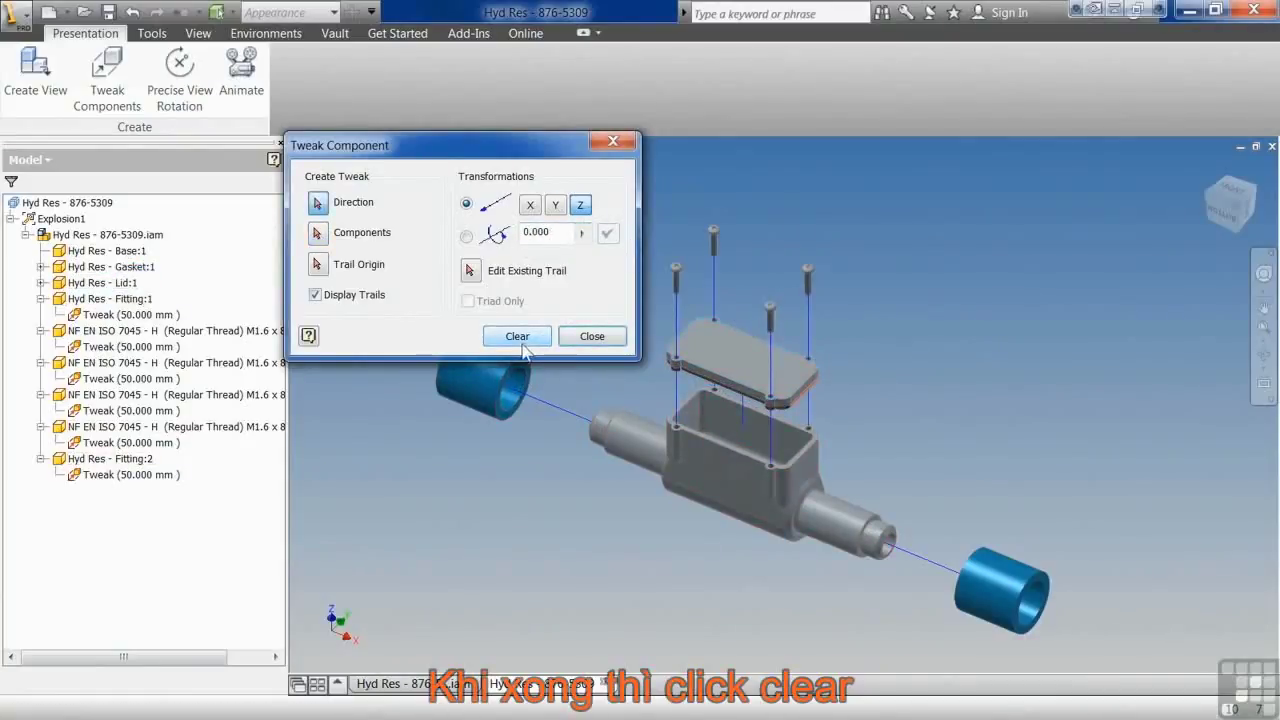
Tweak Hyd Res - Lid:1 alone further along Z so that it lifts away from the gasket
{"action": "left_click", "coordinate": [735, 350]}
{"action": "left_click", "coordinate": [131, 286]}
{"action": "left_click_drag", "start_coordinate": [924, 411], "coordinate": [1025, 354]}
{"action": "left_click_drag", "start_coordinate": [529, 233], "coordinate": [606, 240]}
{"action": "key", "text": "BackSpace"}
{"action": "type", "text": "5"}
{"action": "left_click", "coordinate": [608, 235]}
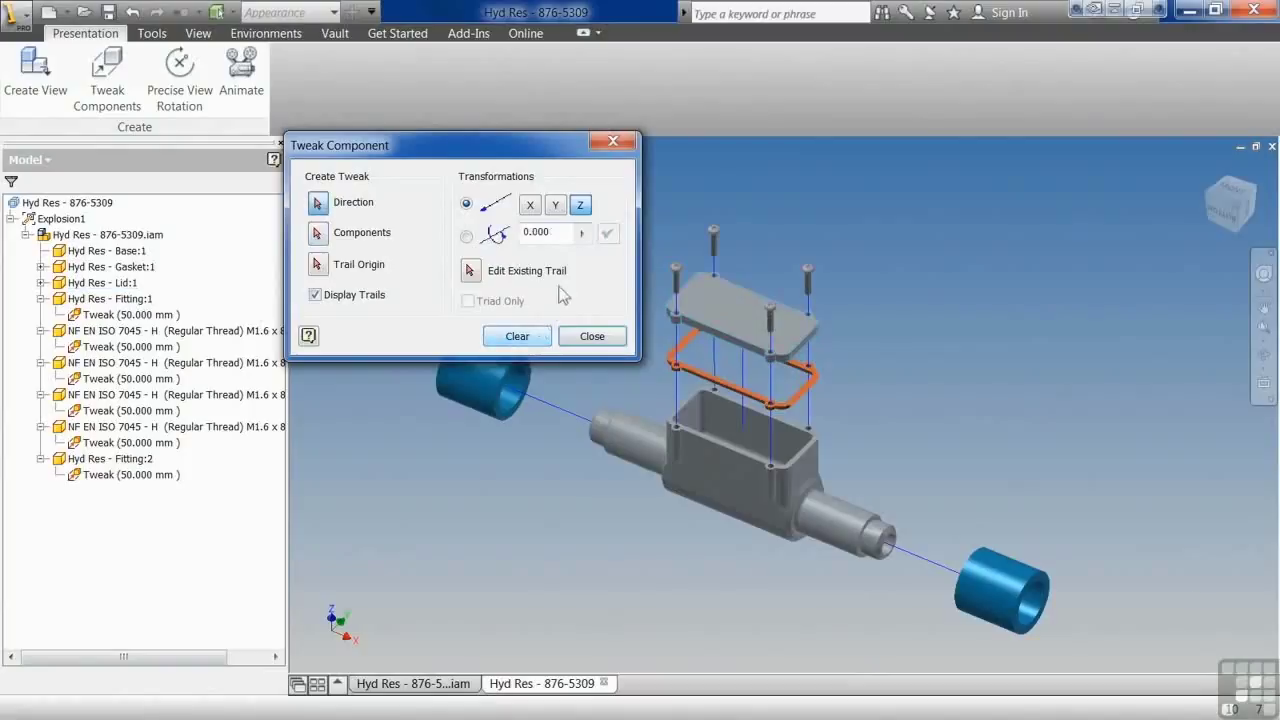
Add a rotational tweak of 900 degrees about Z to the first screw, at the lid's left corner
{"action": "middle_click_drag", "start_coordinate": [653, 226], "coordinate": [753, 252]}
{"action": "scroll", "coordinate": [809, 274], "scroll_direction": "down", "scroll_amount": 3}
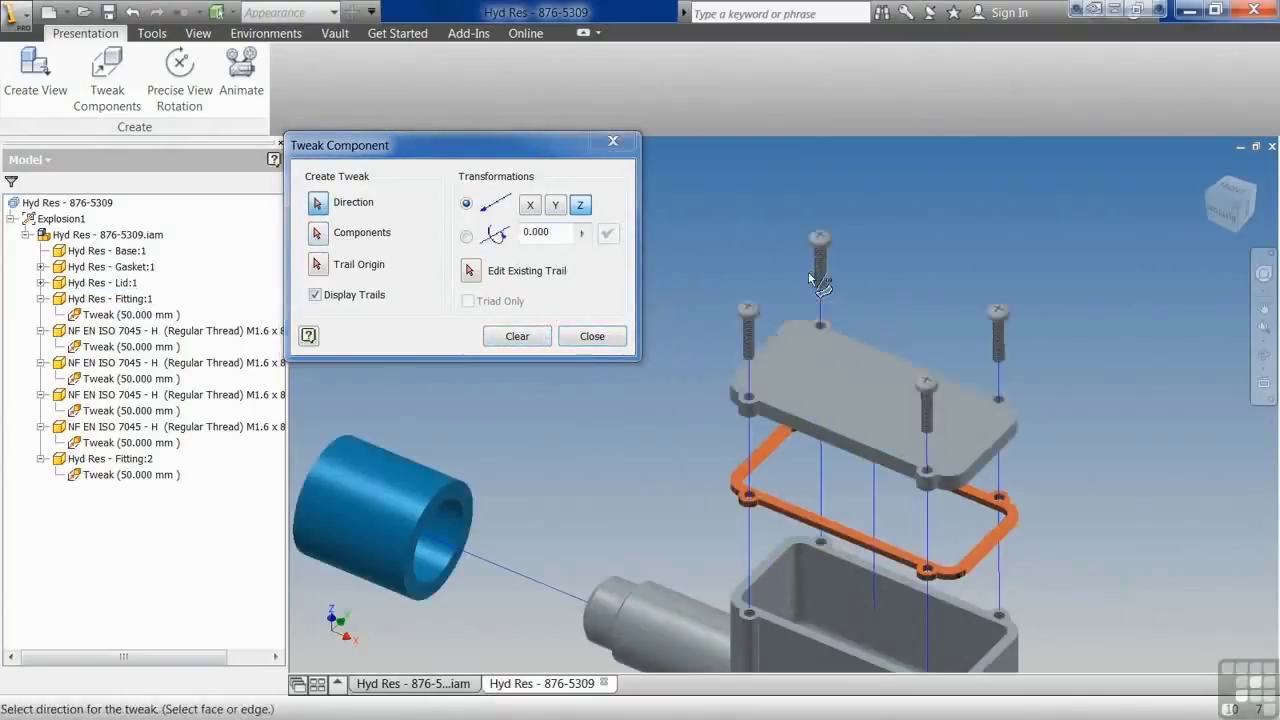
{"action": "middle_click_drag", "start_coordinate": [906, 304], "coordinate": [845, 284]}
{"action": "scroll", "coordinate": [861, 295], "scroll_direction": "down", "scroll_amount": 1}
{"action": "left_click", "coordinate": [688, 344]}
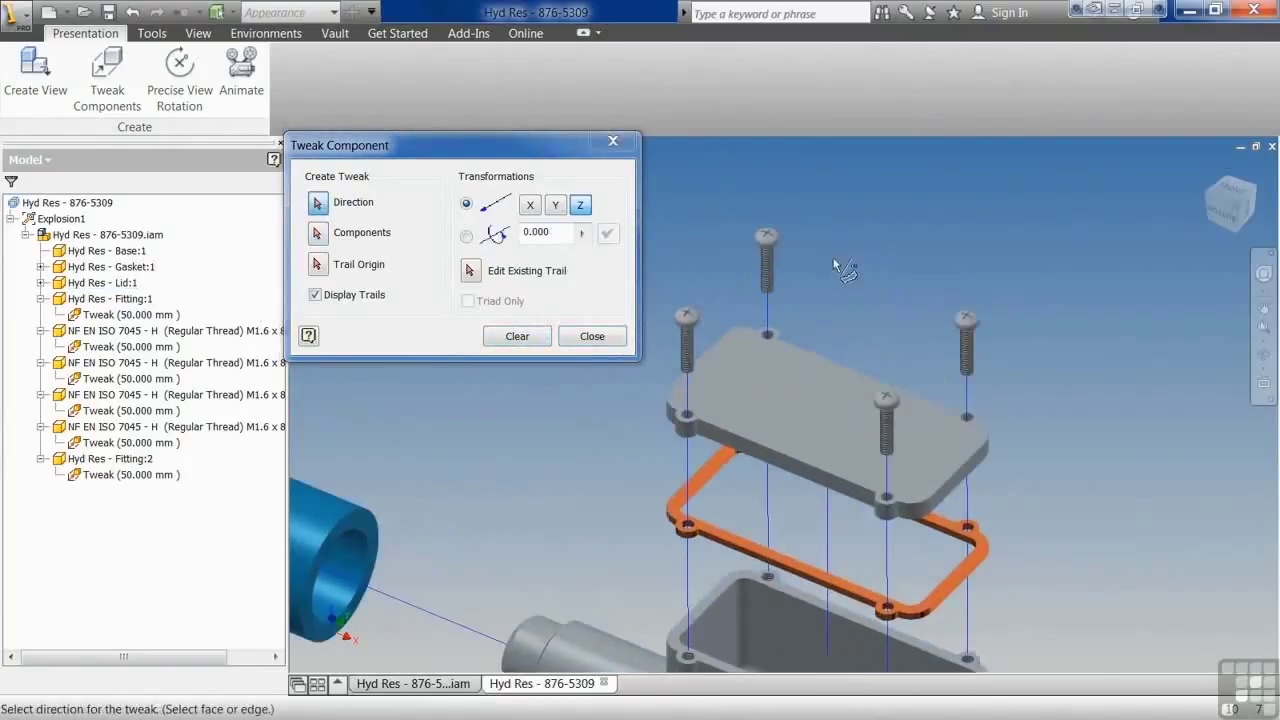
{"action": "left_click", "coordinate": [468, 237]}
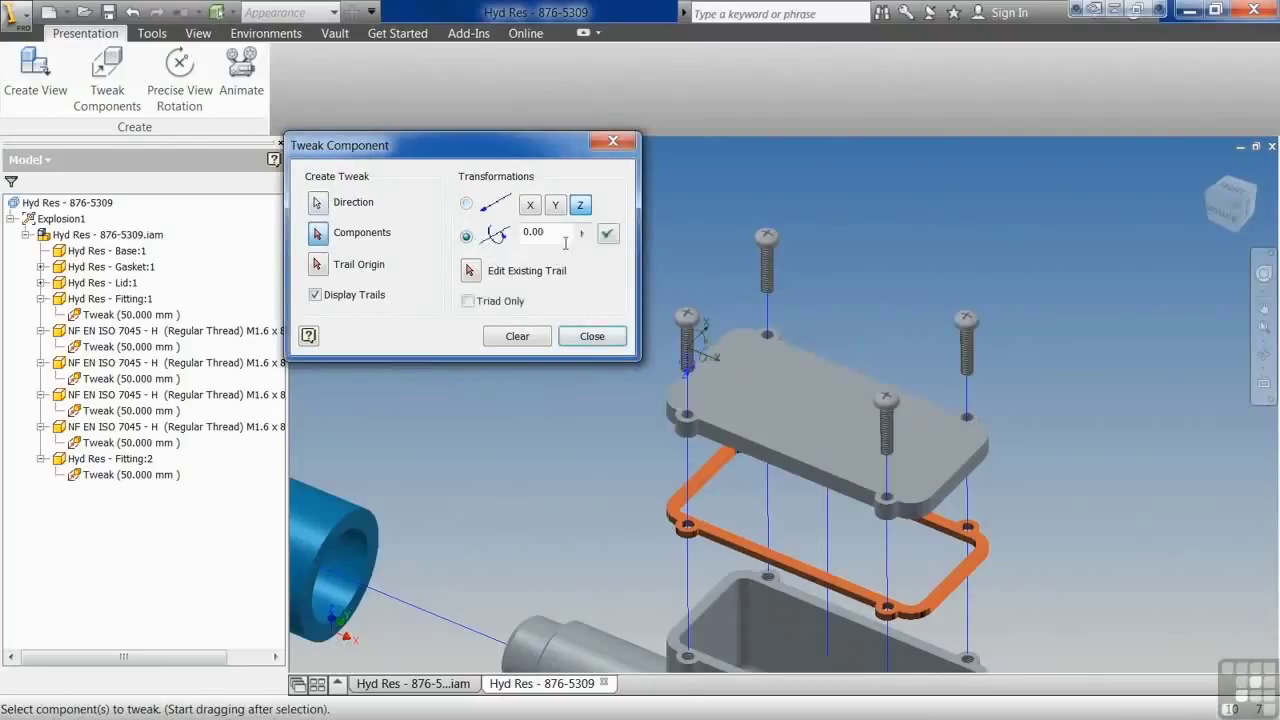
{"action": "left_click_drag", "start_coordinate": [556, 240], "coordinate": [481, 236]}
{"action": "type", "text": "9"}
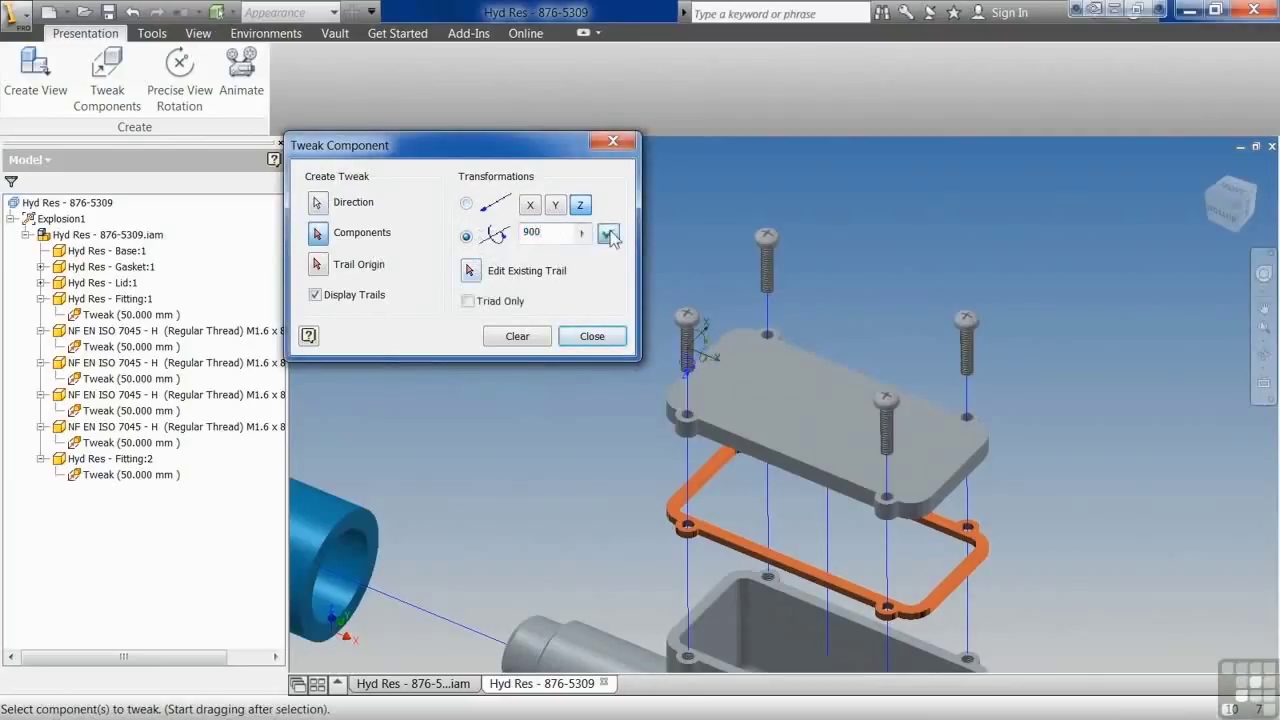
{"action": "left_click", "coordinate": [608, 234]}
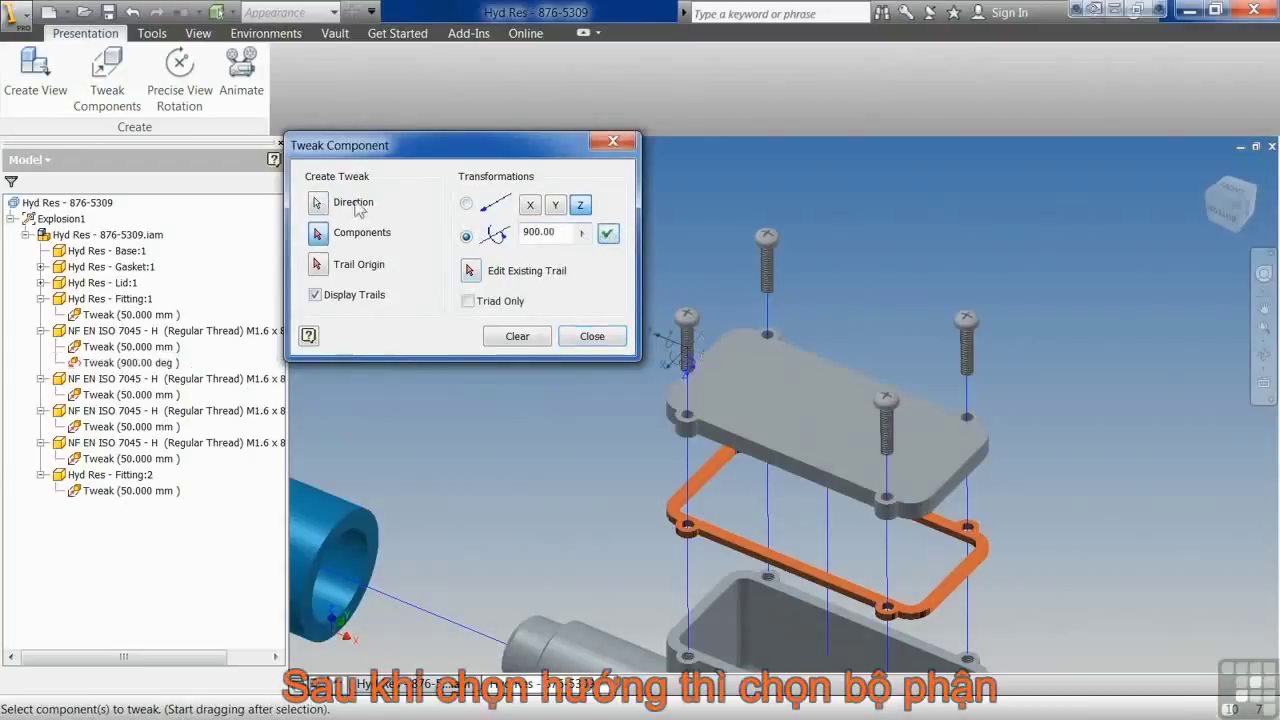
Add the same 900-degree rotational tweak about Z to the second screw, at the lid's back corner
{"action": "left_click", "coordinate": [767, 270]}
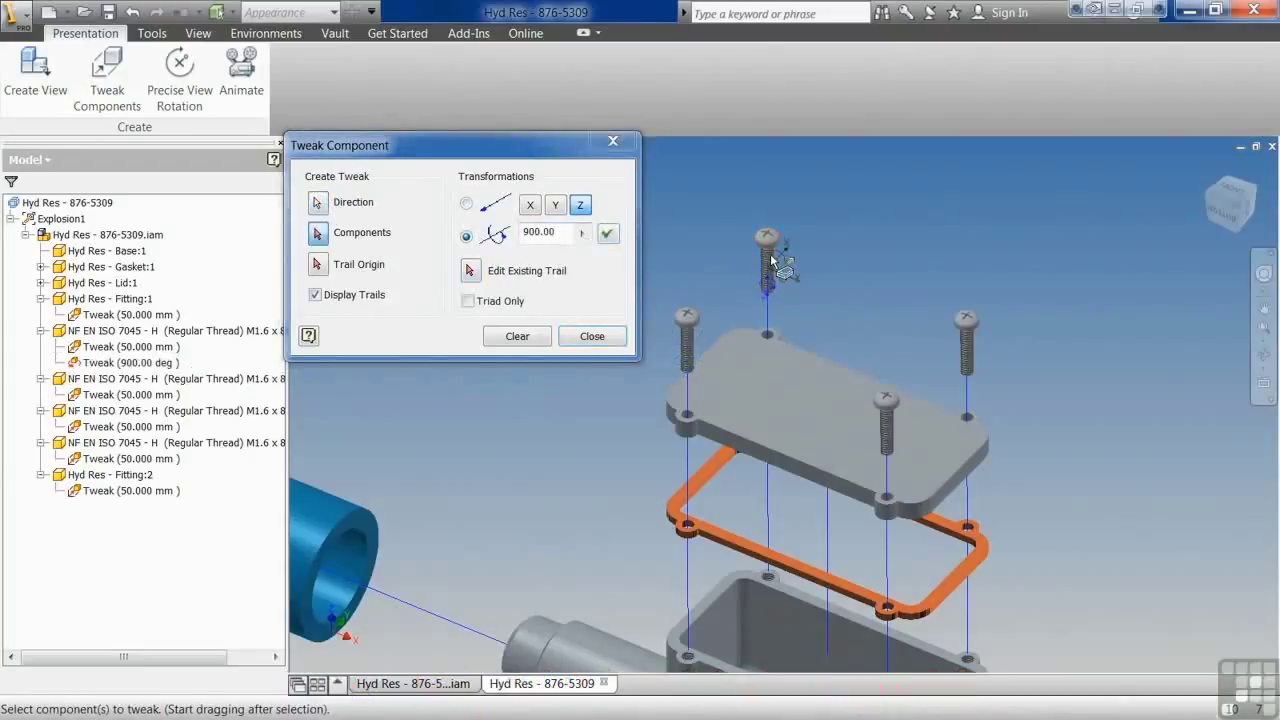
{"action": "left_click", "coordinate": [772, 260]}
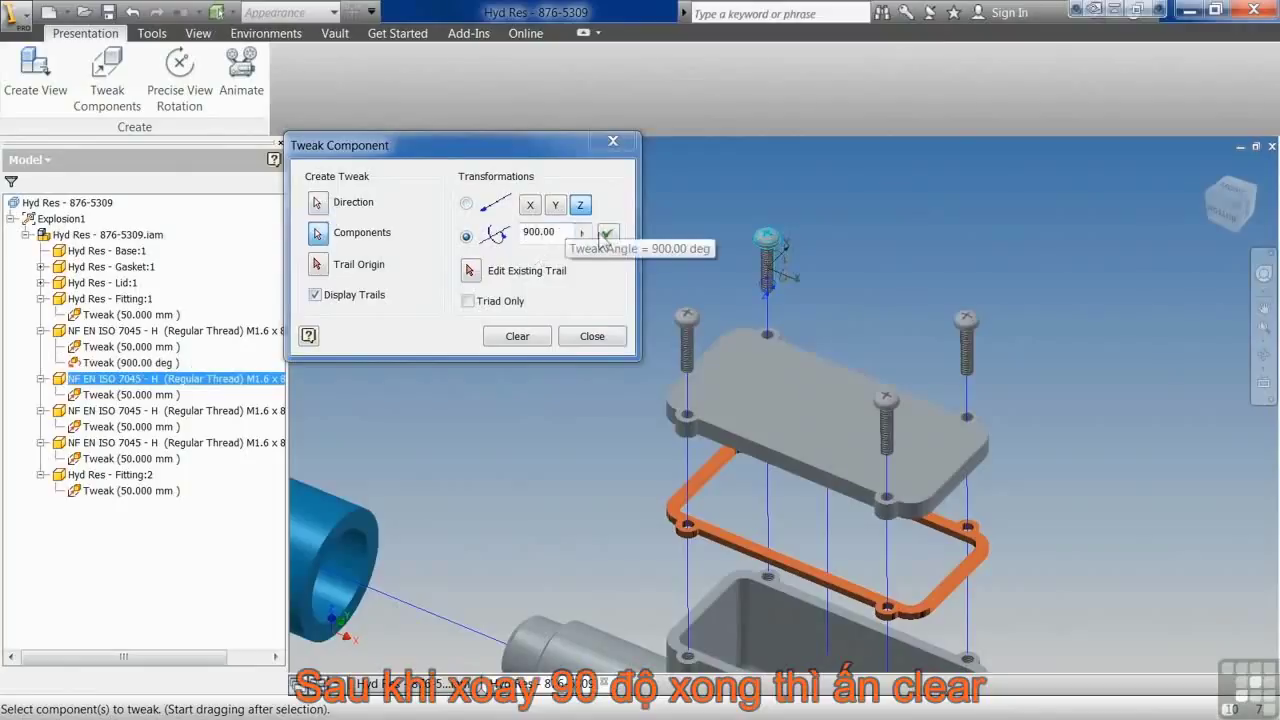
{"action": "left_click", "coordinate": [607, 234]}
{"action": "left_click", "coordinate": [540, 338]}
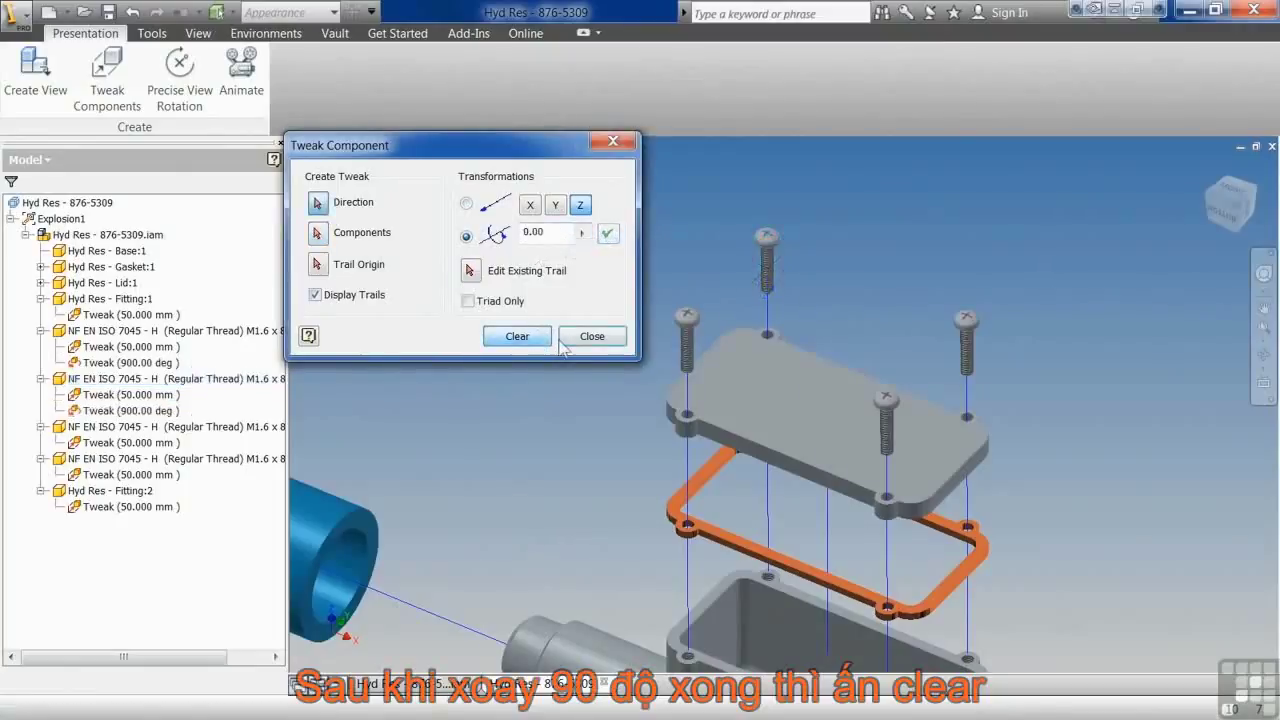
Add a rotational tweak of 900 degrees about Z to the third screw, at the lid's right corner
{"action": "left_click", "coordinate": [966, 345]}
{"action": "left_click", "coordinate": [975, 330]}
{"action": "left_click", "coordinate": [977, 331]}
{"action": "left_click_drag", "start_coordinate": [550, 236], "coordinate": [490, 243]}
{"action": "type", "text": "900"}
{"action": "left_click", "coordinate": [607, 234]}
{"action": "left_click", "coordinate": [516, 337]}
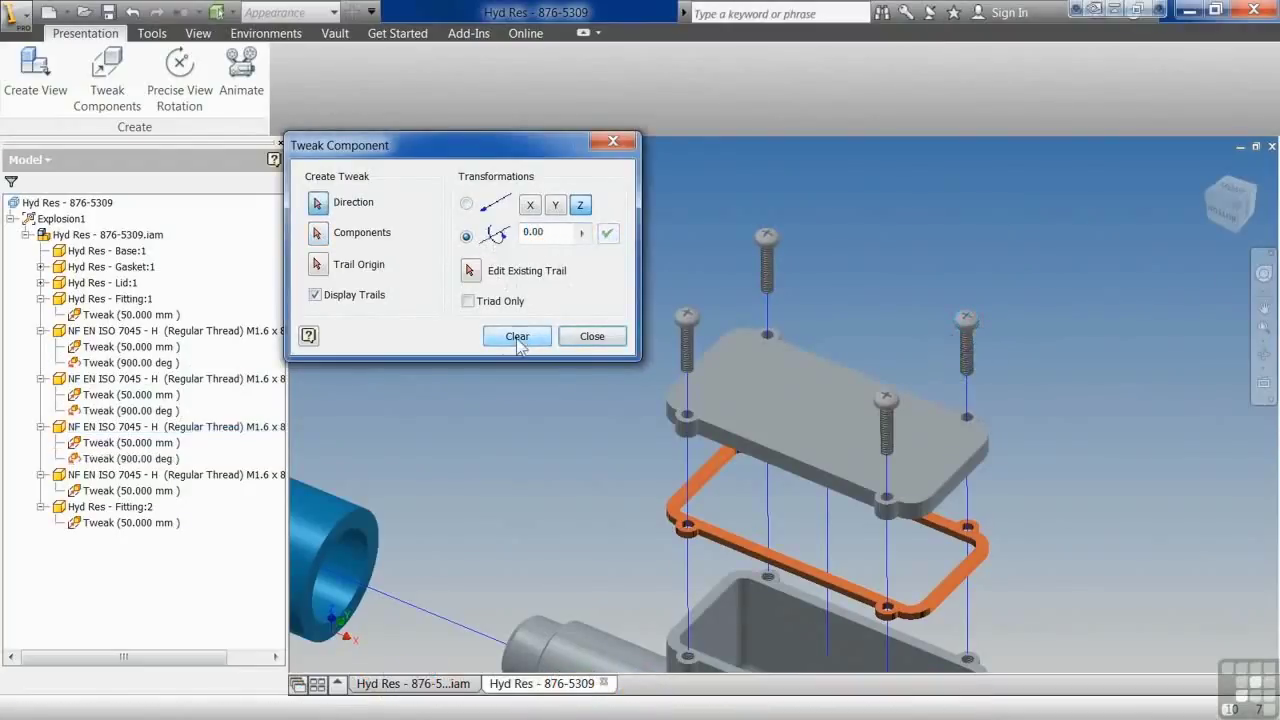
Add a rotational tweak of 900 degrees about Z to the fourth screw, at the lid's front corner, and finish tweaking components
{"action": "left_click", "coordinate": [886, 410]}
{"action": "left_click", "coordinate": [886, 410]}
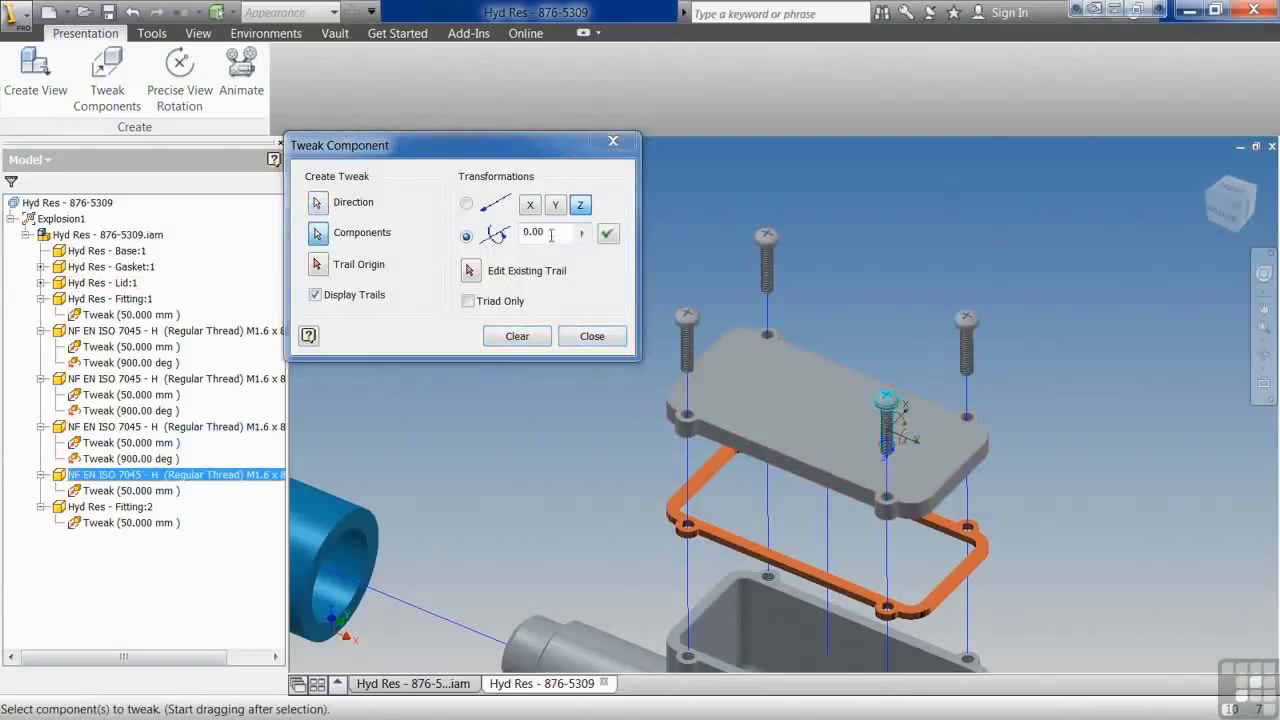
{"action": "type", "text": "90"}
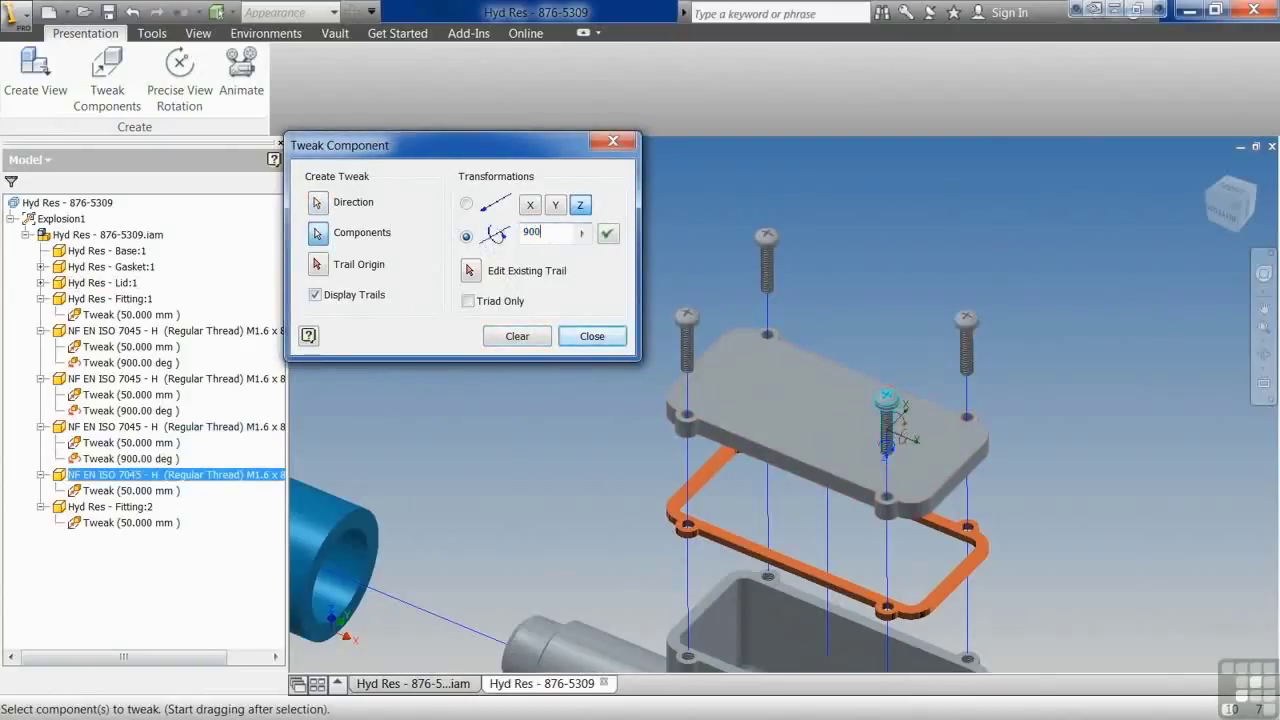
{"action": "left_click", "coordinate": [607, 233]}
{"action": "left_click", "coordinate": [517, 336]}
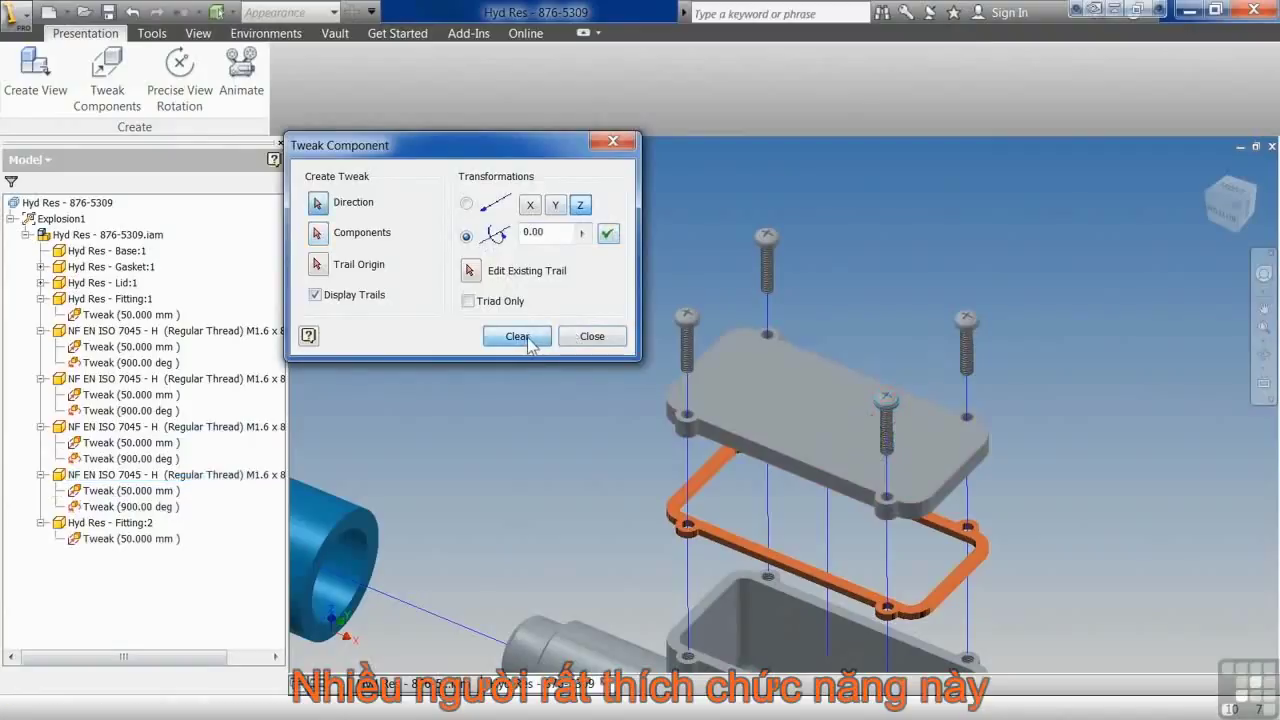
{"action": "left_click", "coordinate": [590, 336]}
Examine the first screw's rotational tweak in the model tree and inspect the exploded assembly as a whole and up close
{"action": "left_click", "coordinate": [690, 320]}
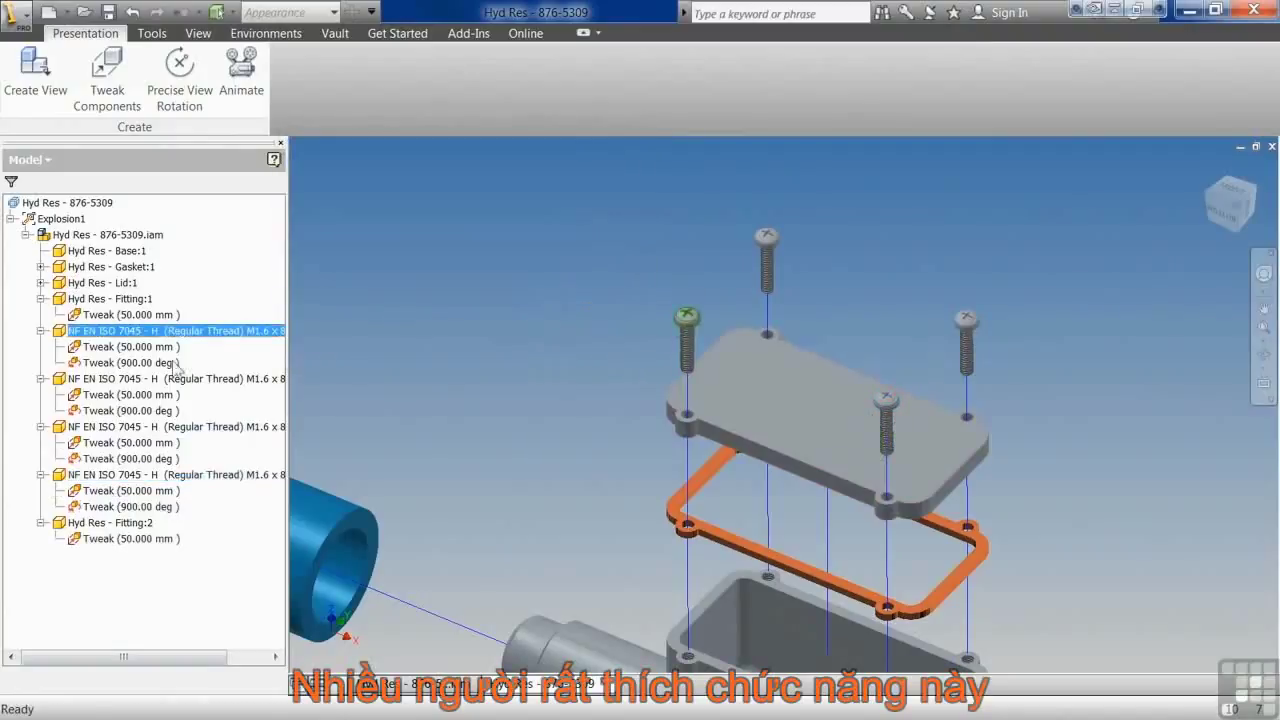
{"action": "left_click", "coordinate": [130, 362]}
{"action": "left_click", "coordinate": [578, 271]}
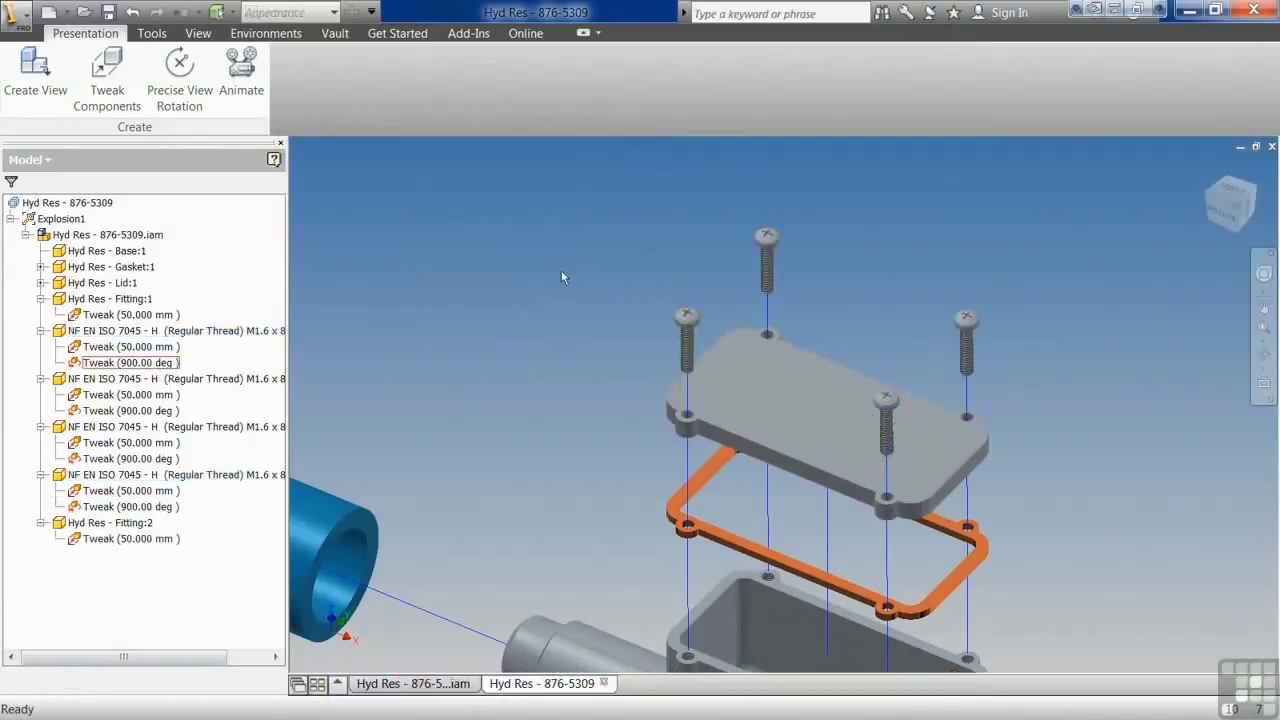
{"action": "scroll", "coordinate": [561, 270], "scroll_direction": "up", "scroll_amount": 3}
{"action": "middle_click_drag", "start_coordinate": [664, 381], "coordinate": [622, 336]}
{"action": "scroll", "coordinate": [622, 336], "scroll_direction": "up", "scroll_amount": 3}
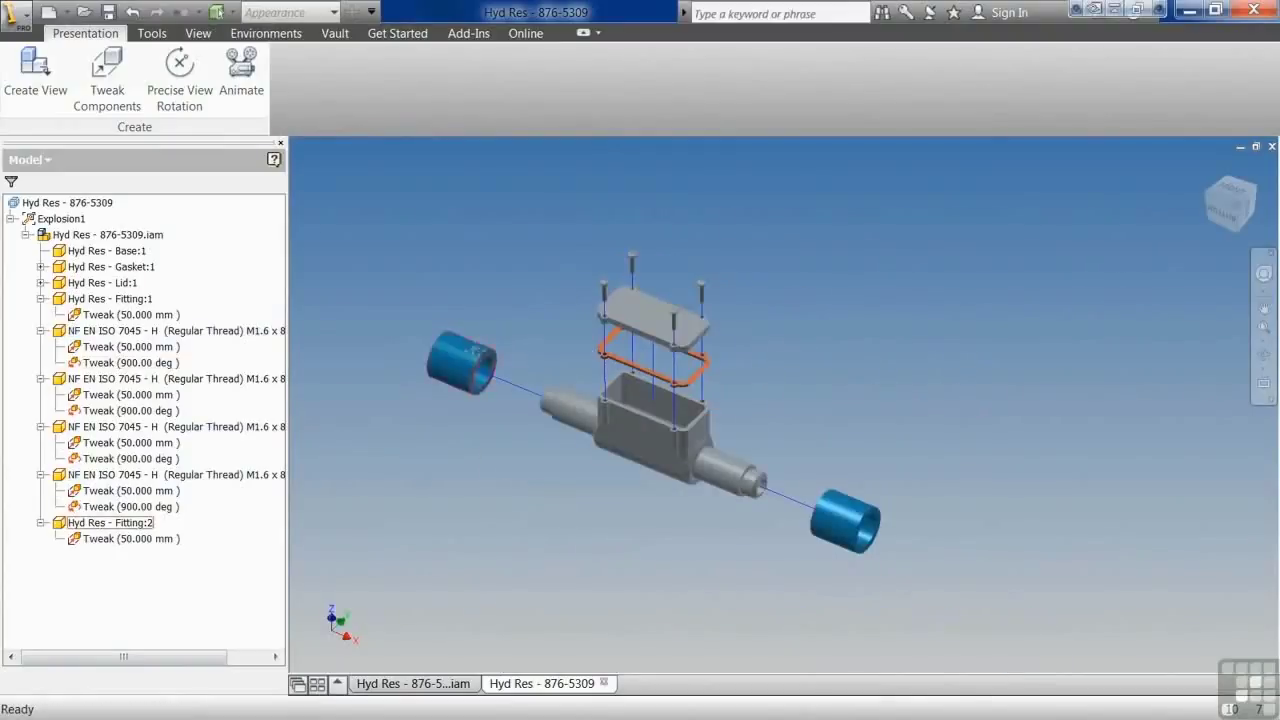
{"action": "middle_click_drag", "start_coordinate": [480, 362], "coordinate": [530, 385]}
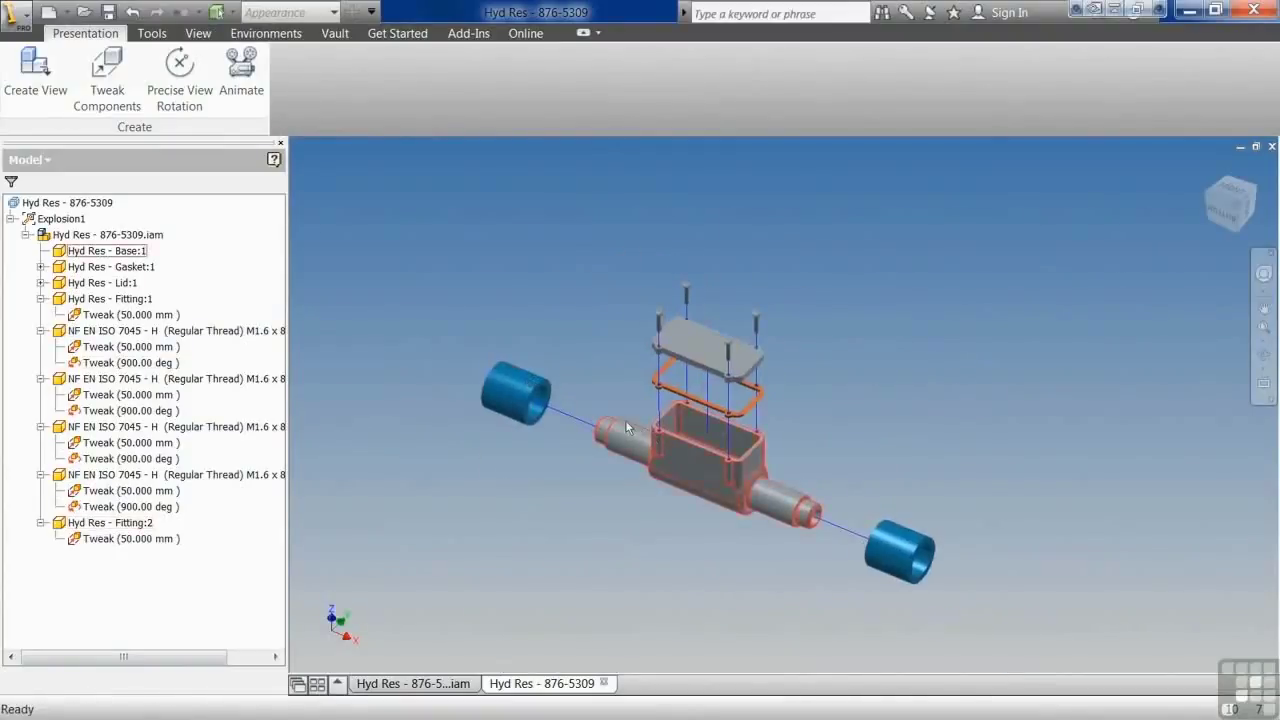
{"action": "middle_click_drag", "start_coordinate": [636, 426], "coordinate": [630, 408]}
{"action": "scroll", "coordinate": [642, 480], "scroll_direction": "down", "scroll_amount": 4}
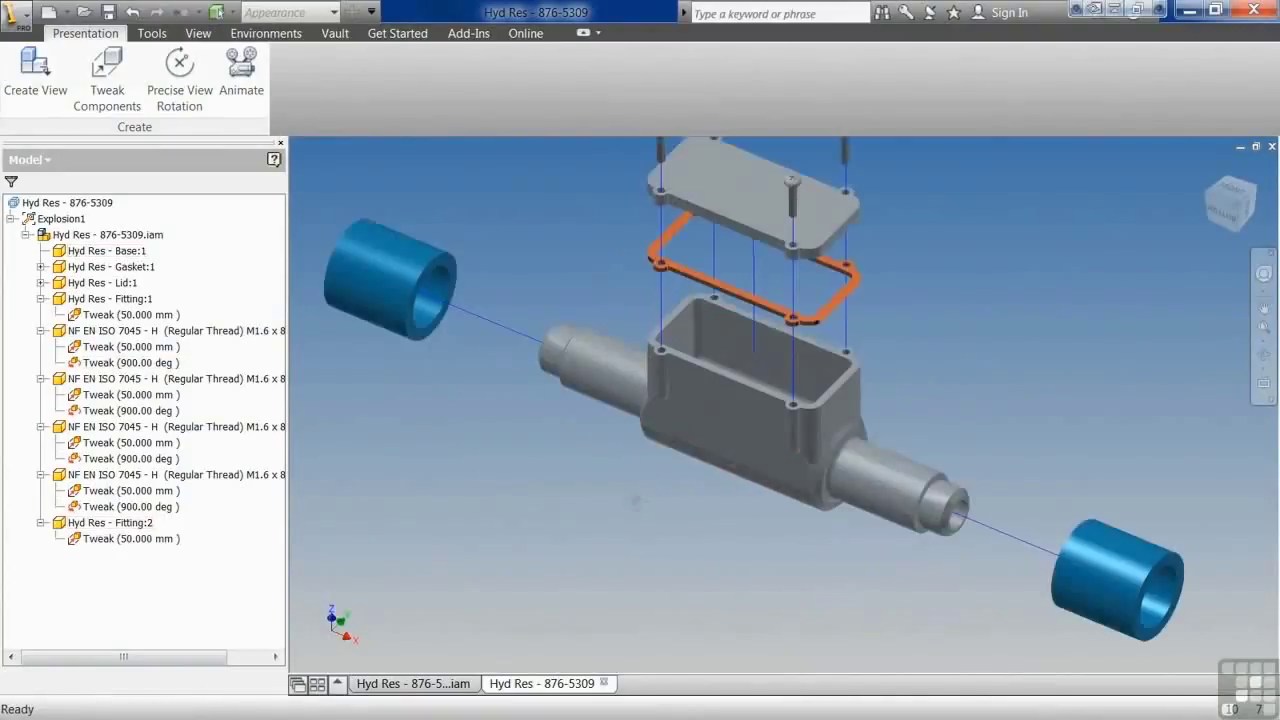
{"action": "middle_click_drag", "start_coordinate": [642, 480], "coordinate": [635, 531]}
{"action": "scroll", "coordinate": [635, 531], "scroll_direction": "up", "scroll_amount": 3}
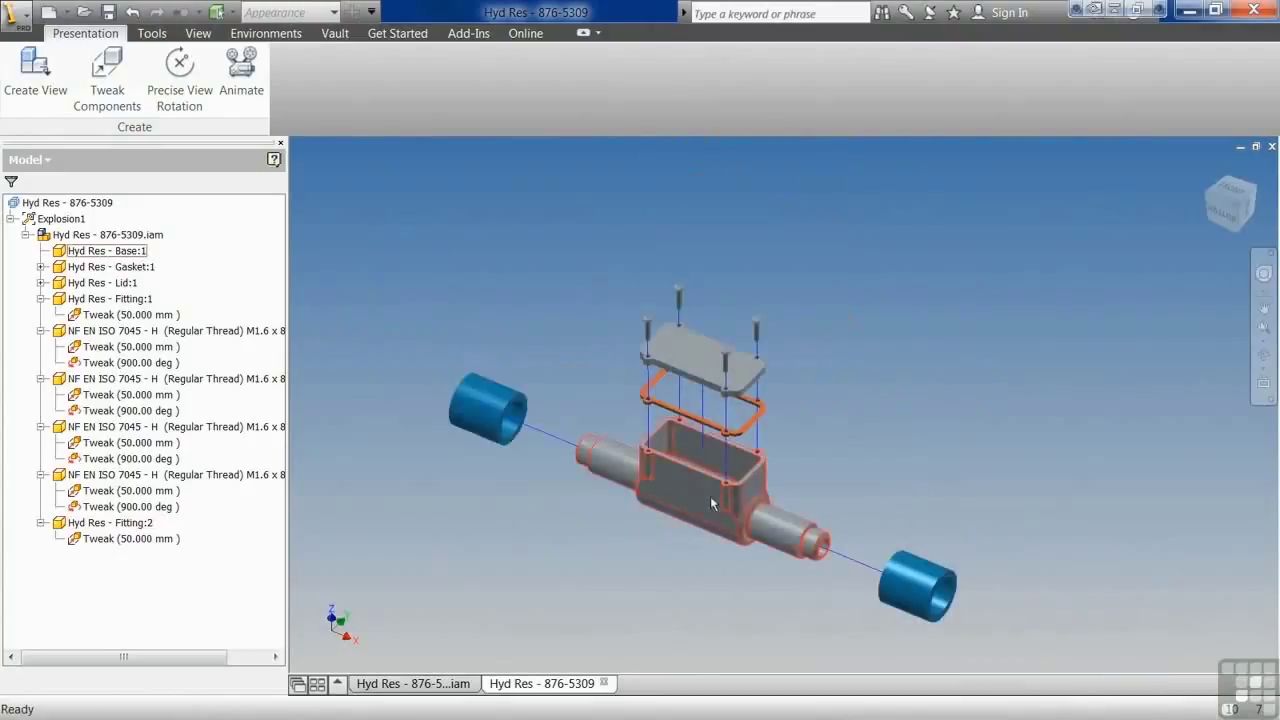
Create a new drawing from the Standard.idw template
{"action": "left_click", "coordinate": [47, 17]}
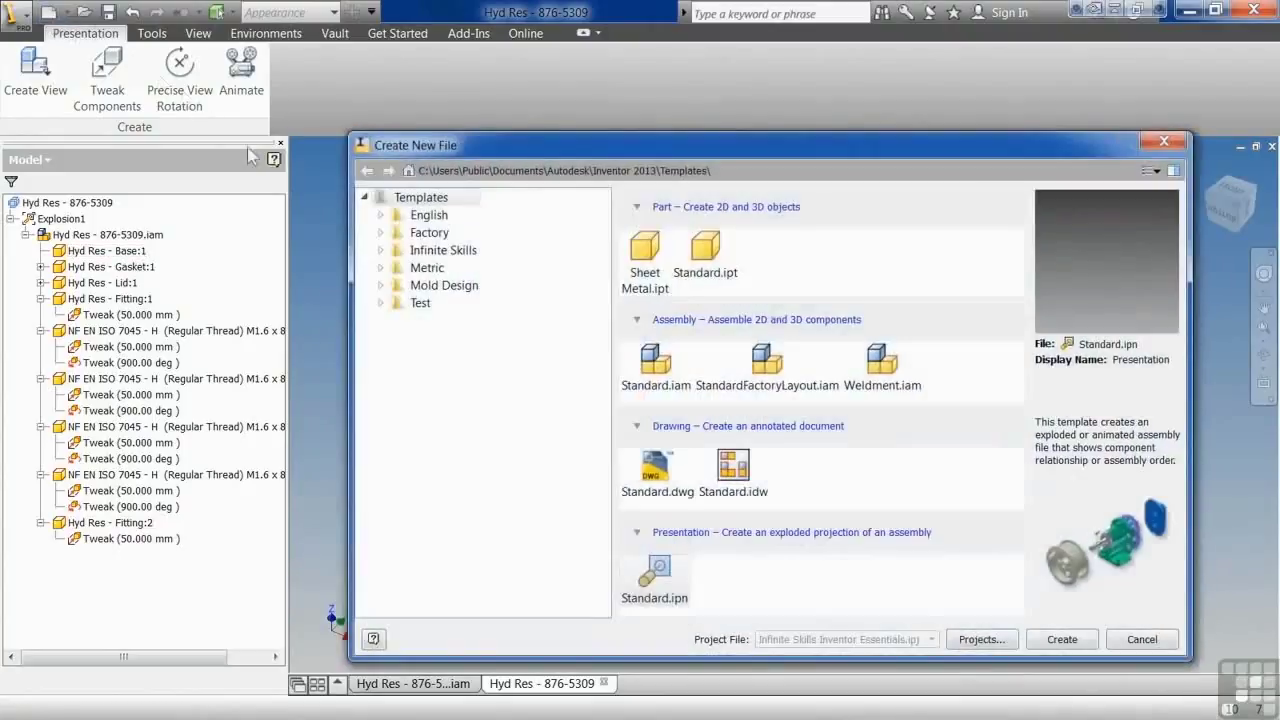
{"action": "left_click", "coordinate": [733, 472]}
{"action": "double_click", "coordinate": [733, 472]}
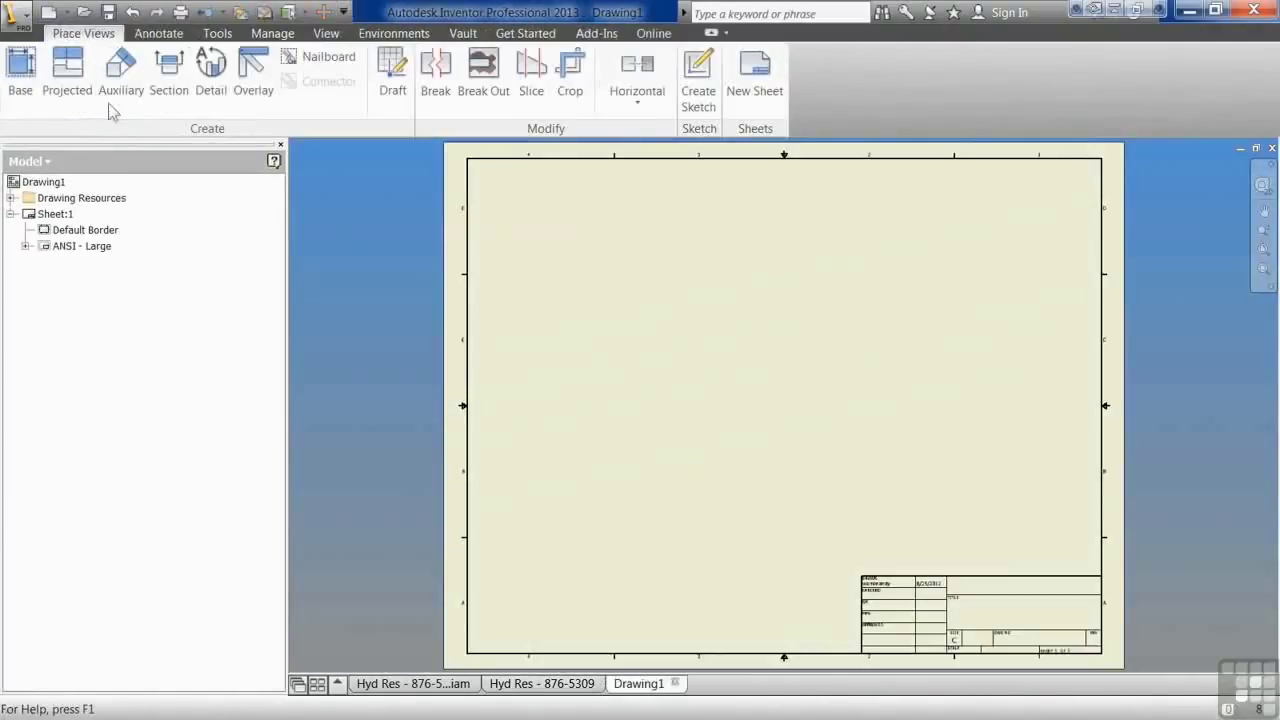
Set up a base view of the presentation's Explosion1 with the Saved Camera orientation at a 2 : 1 scale
{"action": "left_click", "coordinate": [20, 68]}
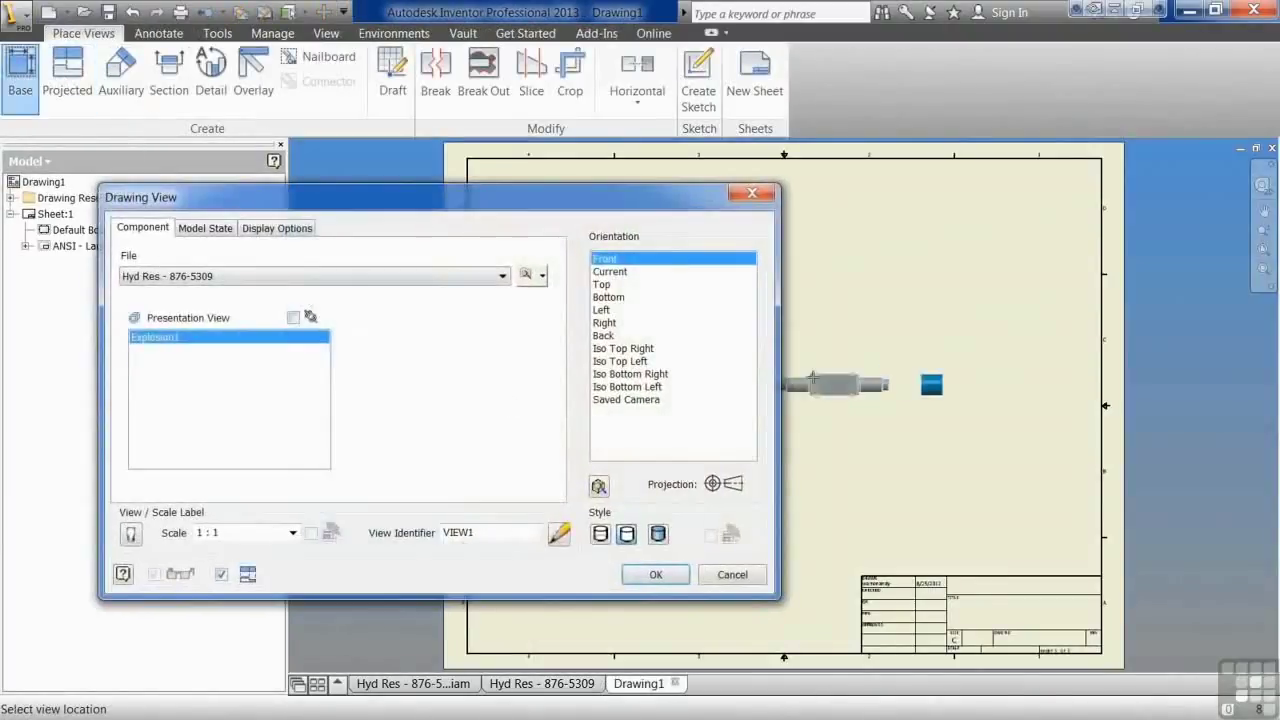
{"action": "left_click", "coordinate": [622, 348]}
{"action": "left_click", "coordinate": [628, 374]}
{"action": "left_click", "coordinate": [625, 387]}
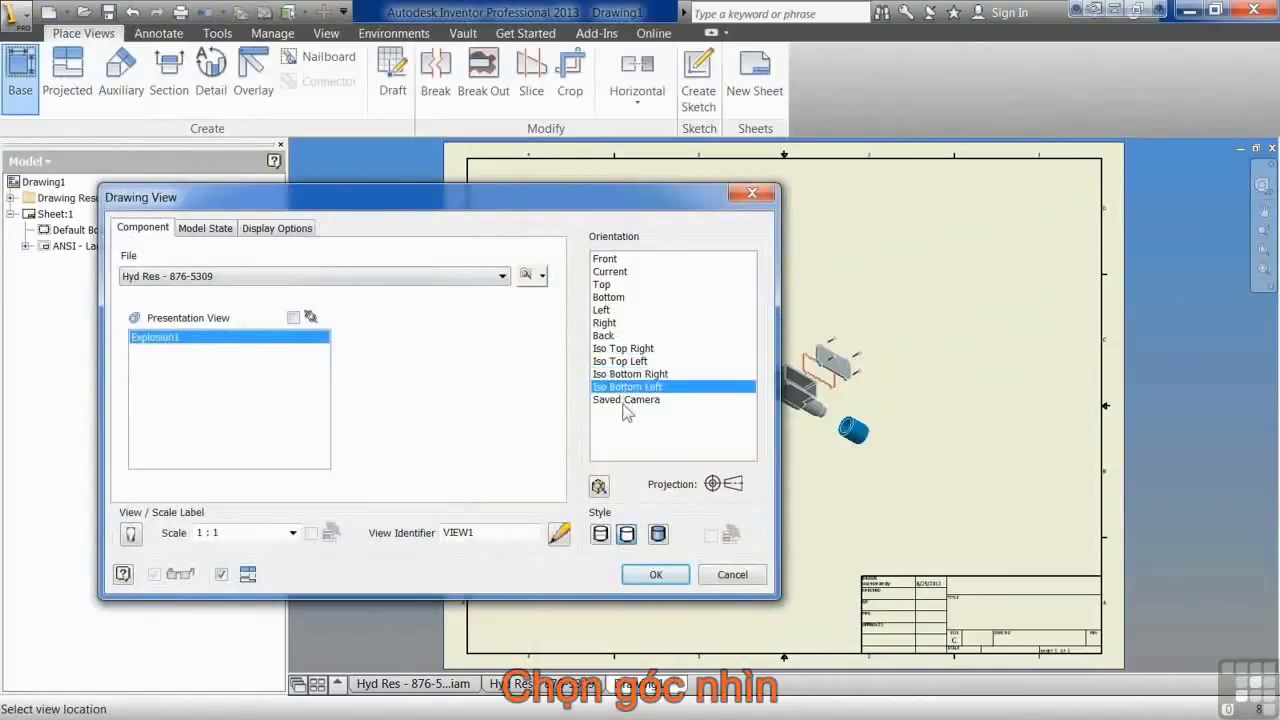
{"action": "left_click", "coordinate": [628, 399]}
{"action": "middle_click_drag", "start_coordinate": [909, 414], "coordinate": [1105, 380]}
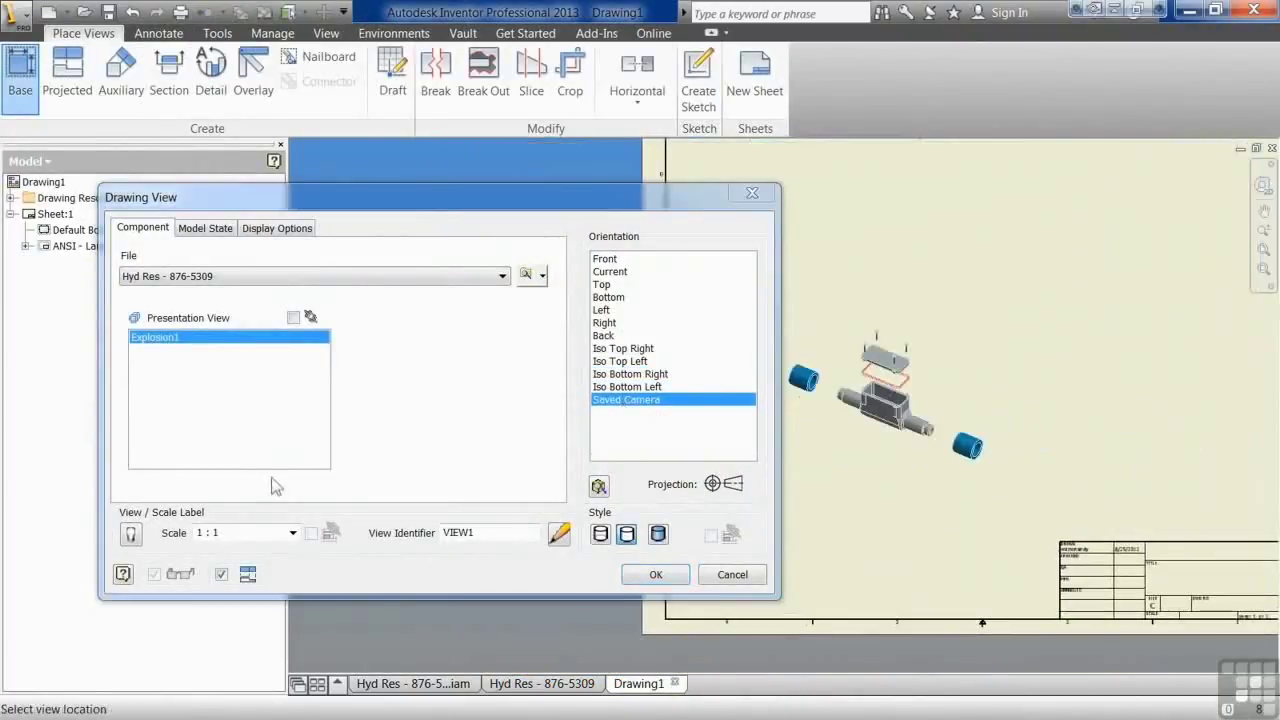
{"action": "left_click", "coordinate": [292, 532]}
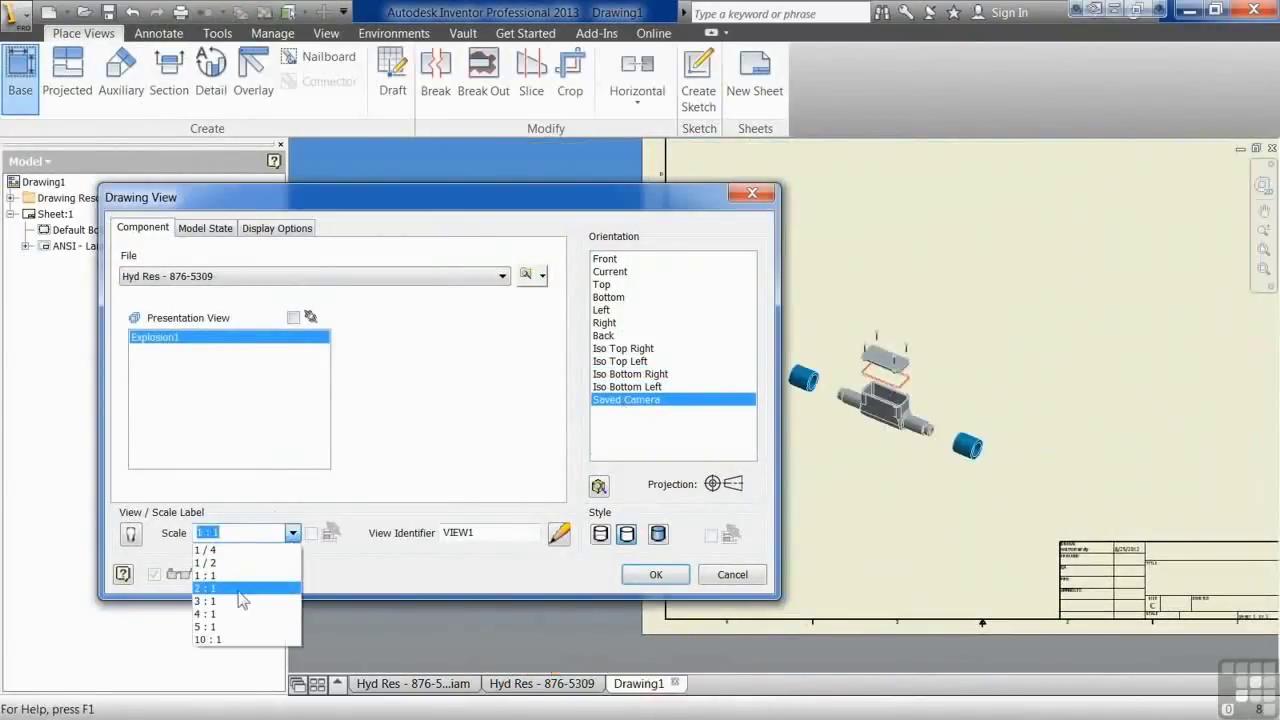
{"action": "left_click", "coordinate": [240, 589]}
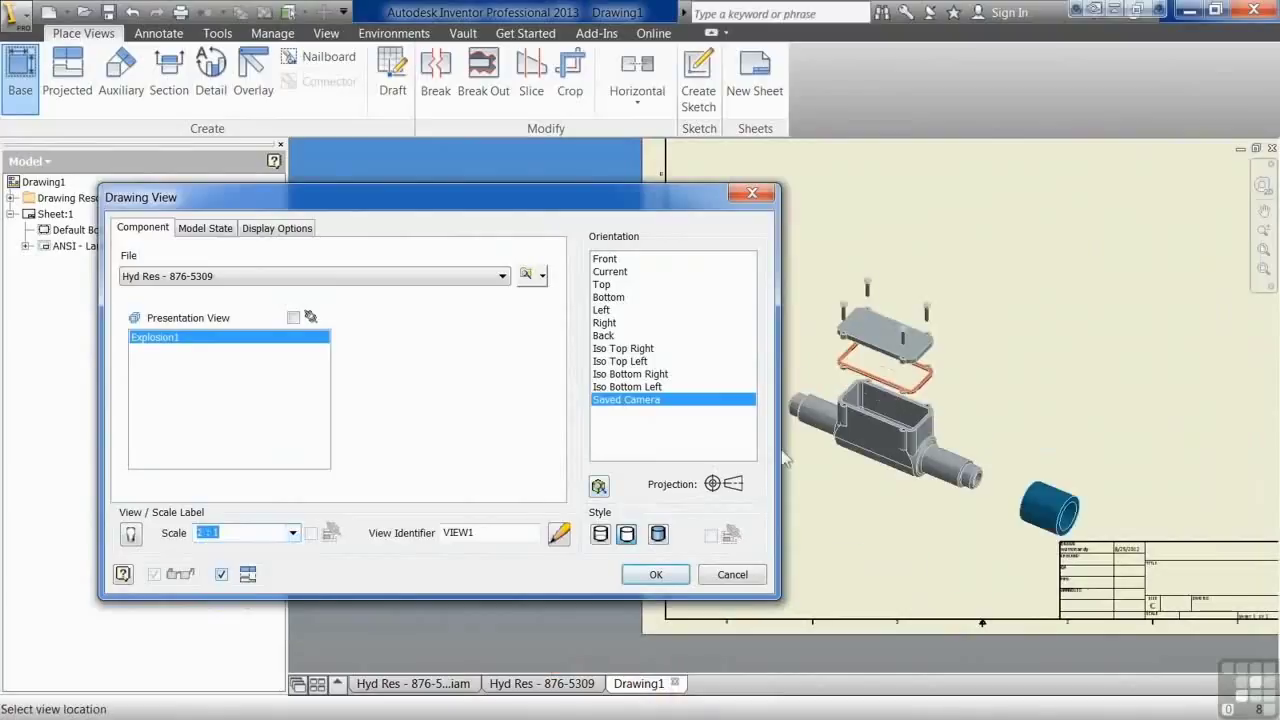
Save the presentation as Hyd Res - 876-5309.ipn in the Chapter 1 folder and place the exploded base view on the sheet
{"action": "left_click", "coordinate": [968, 316]}
{"action": "left_click", "coordinate": [720, 421]}
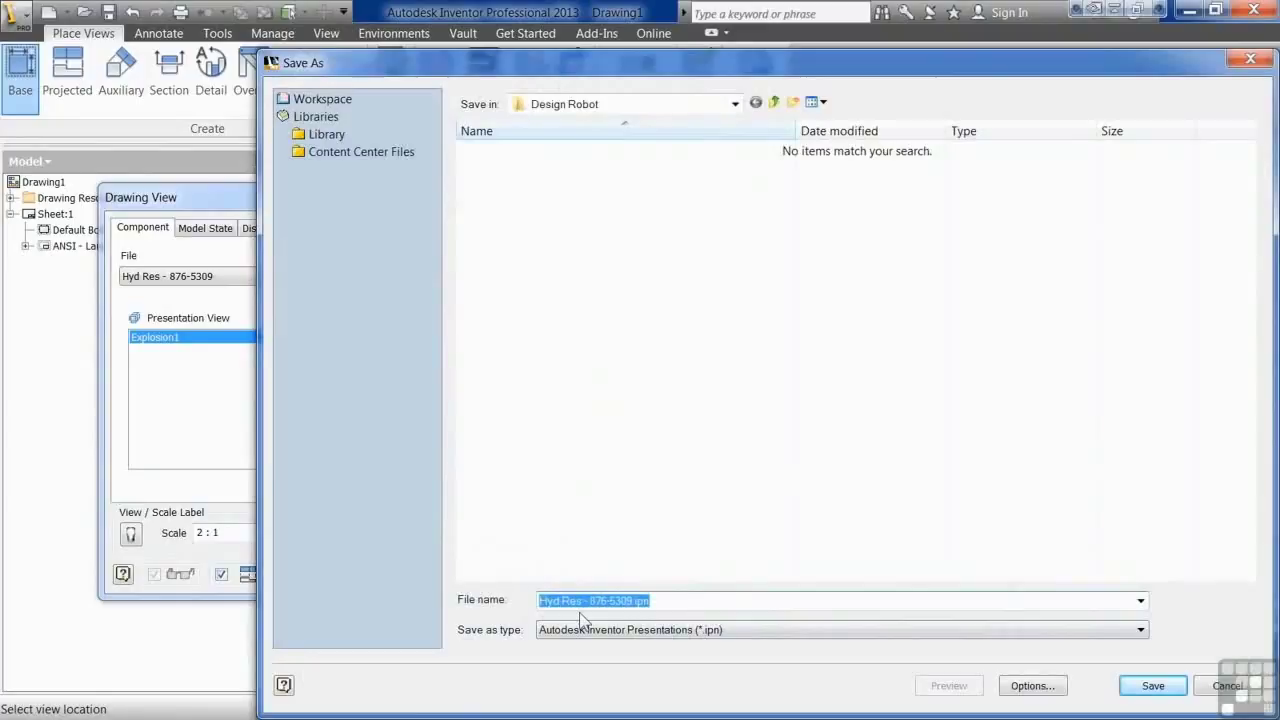
{"action": "left_click", "coordinate": [779, 103]}
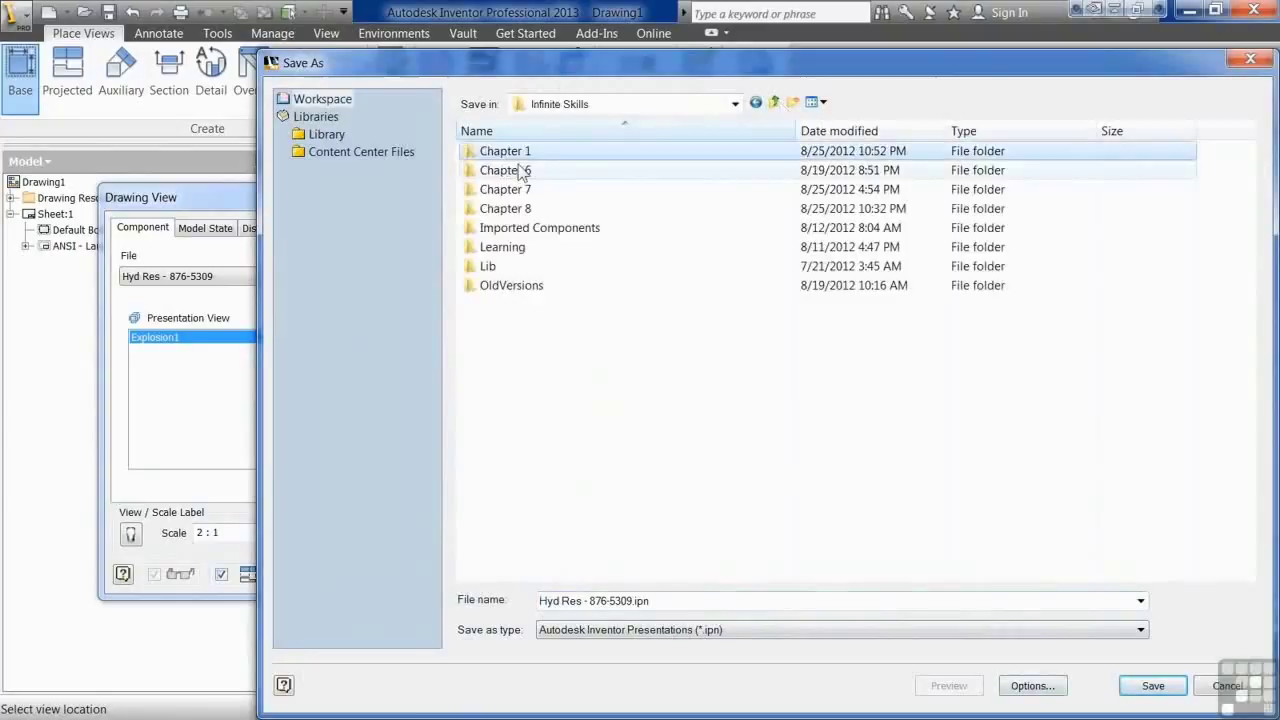
{"action": "double_click", "coordinate": [476, 156]}
{"action": "left_click", "coordinate": [1140, 687]}
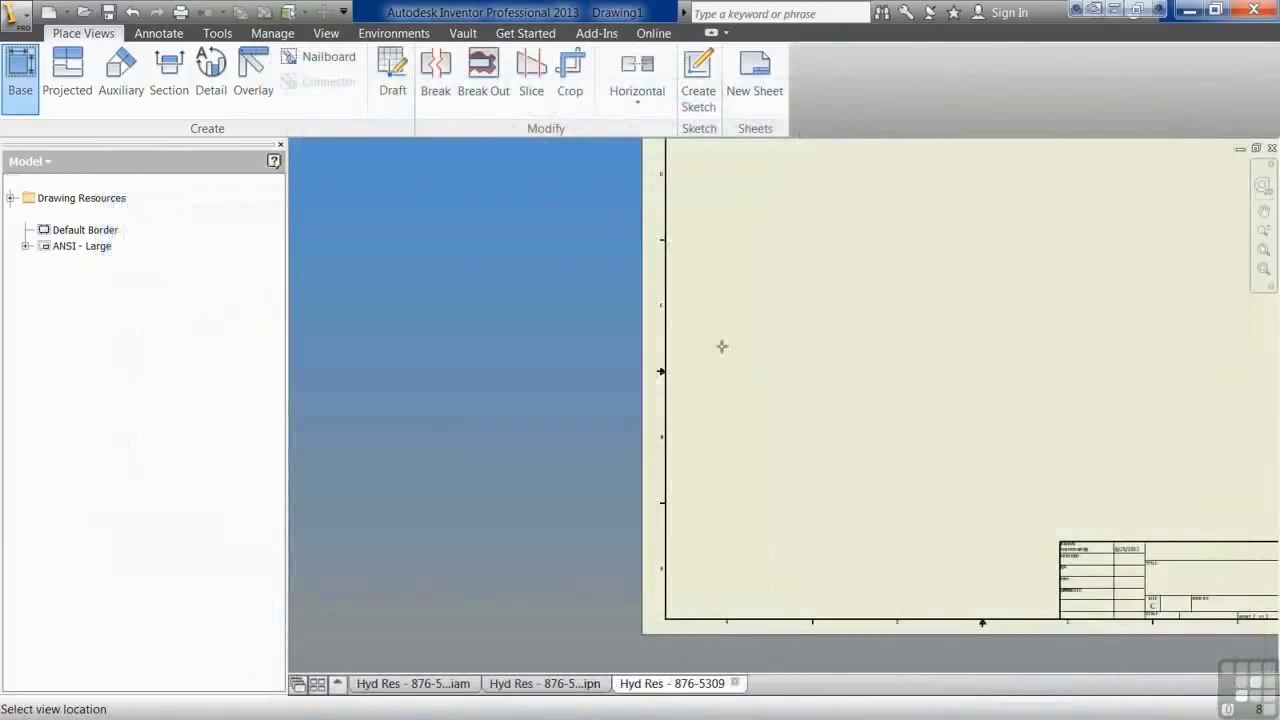
{"action": "left_click", "coordinate": [914, 394]}
{"action": "key", "text": "Escape"}
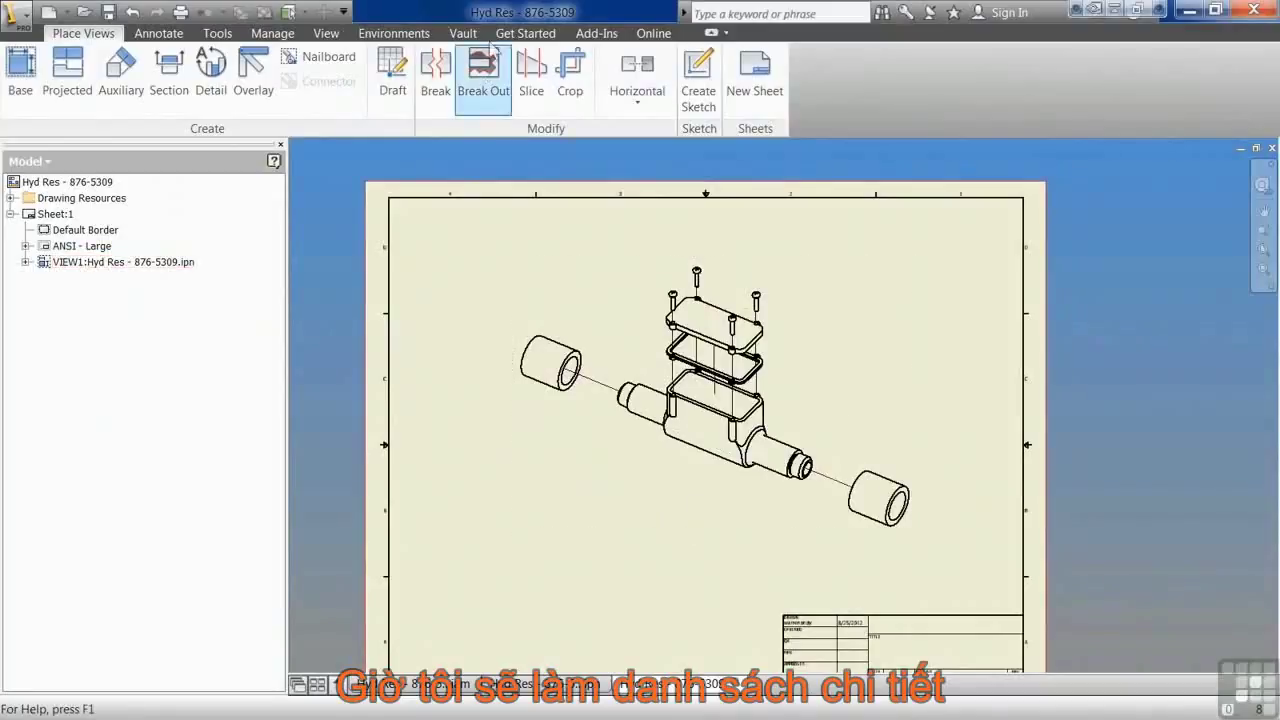
Add a Structured, First Level parts list for the exploded view in the upper-right corner of the sheet's border
{"action": "left_click", "coordinate": [158, 33]}
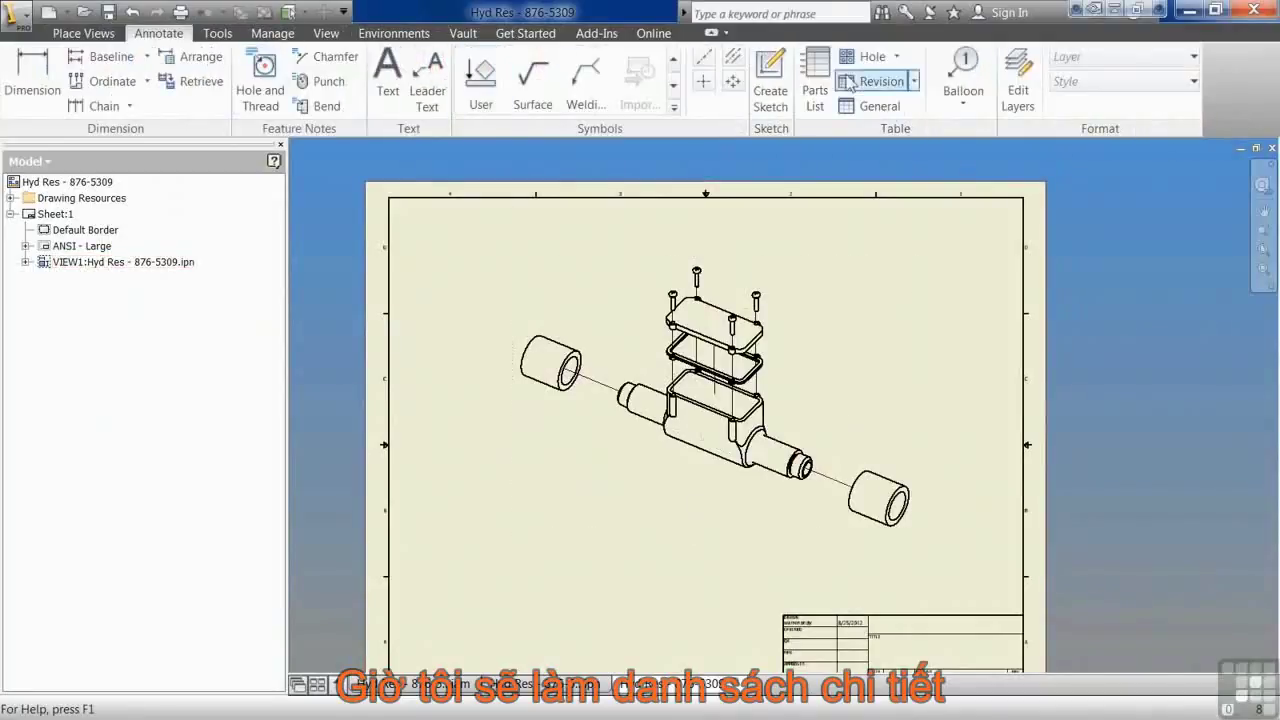
{"action": "left_click", "coordinate": [815, 80]}
{"action": "left_click", "coordinate": [988, 290]}
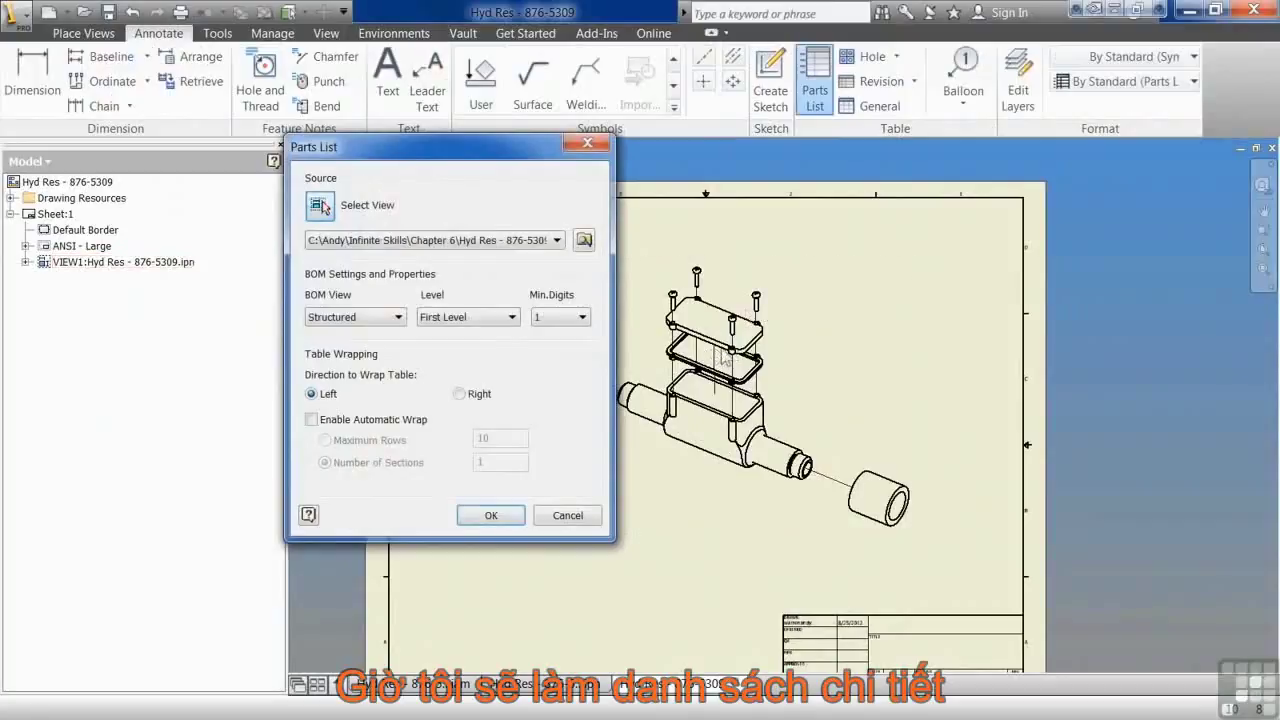
{"action": "left_click", "coordinate": [491, 515]}
{"action": "left_click", "coordinate": [505, 415]}
{"action": "left_click", "coordinate": [964, 208]}
Auto-balloon all components of the exploded view, arranging the item balloons around the assembly
{"action": "middle_click_drag", "start_coordinate": [905, 326], "coordinate": [707, 322]}
{"action": "scroll", "coordinate": [624, 264], "scroll_direction": "down", "scroll_amount": 2}
{"action": "middle_click_drag", "start_coordinate": [624, 264], "coordinate": [654, 297]}
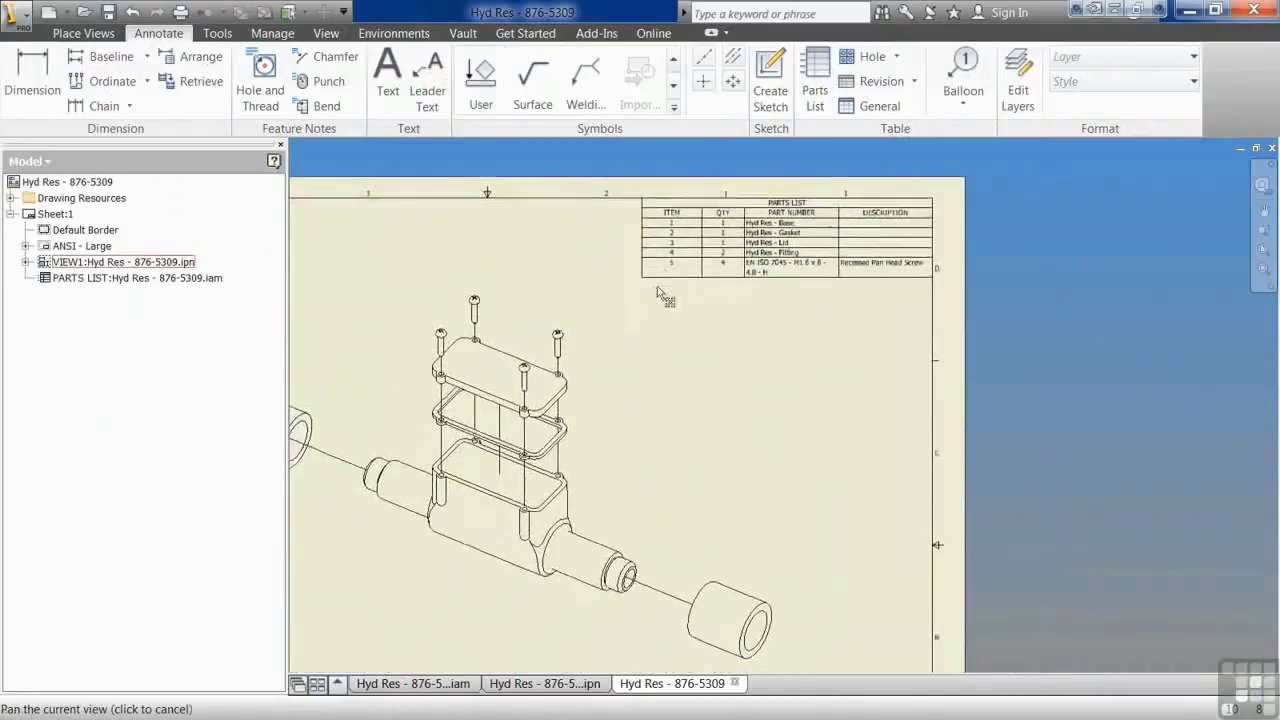
{"action": "left_click", "coordinate": [963, 95]}
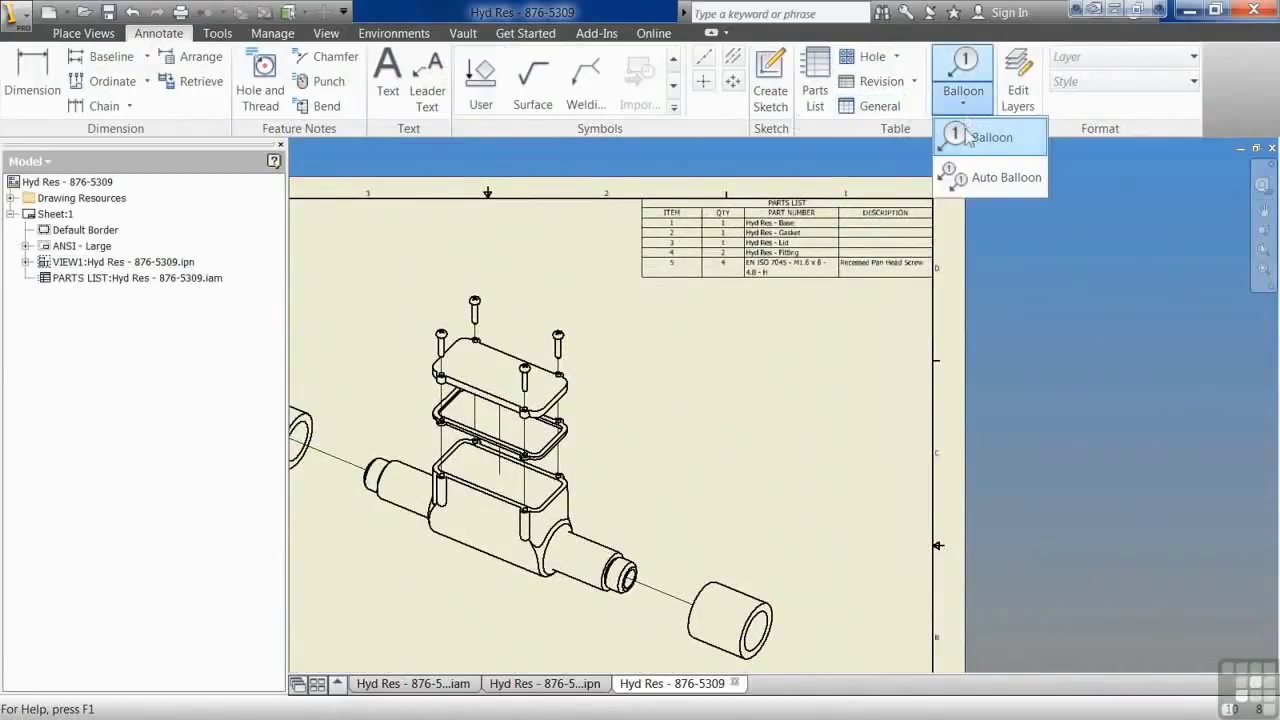
{"action": "left_click", "coordinate": [975, 177]}
{"action": "left_click", "coordinate": [603, 540]}
{"action": "scroll", "coordinate": [1080, 383], "scroll_direction": "up", "scroll_amount": 2}
{"action": "left_click_drag", "start_coordinate": [1118, 355], "coordinate": [763, 577]}
{"action": "left_click", "coordinate": [527, 232]}
{"action": "left_click", "coordinate": [527, 232]}
{"action": "left_click", "coordinate": [531, 200]}
{"action": "mouse_move", "coordinate": [965, 392]}
{"action": "middle_mouse_down"}
{"action": "mouse_move", "coordinate": [989, 393]}
{"action": "mouse_move", "coordinate": [746, 409]}
{"action": "middle_mouse_up"}
{"action": "left_click", "coordinate": [931, 397]}
{"action": "left_click", "coordinate": [532, 437]}
Change the exploded drawing view's display style to shaded
{"action": "scroll", "coordinate": [904, 509], "scroll_direction": "down", "scroll_amount": 3}
{"action": "mouse_move", "coordinate": [967, 508]}
{"action": "middle_mouse_down"}
{"action": "mouse_move", "coordinate": [922, 460]}
{"action": "mouse_move", "coordinate": [836, 499]}
{"action": "middle_mouse_up"}
{"action": "scroll", "coordinate": [800, 398], "scroll_direction": "up", "scroll_amount": 3}
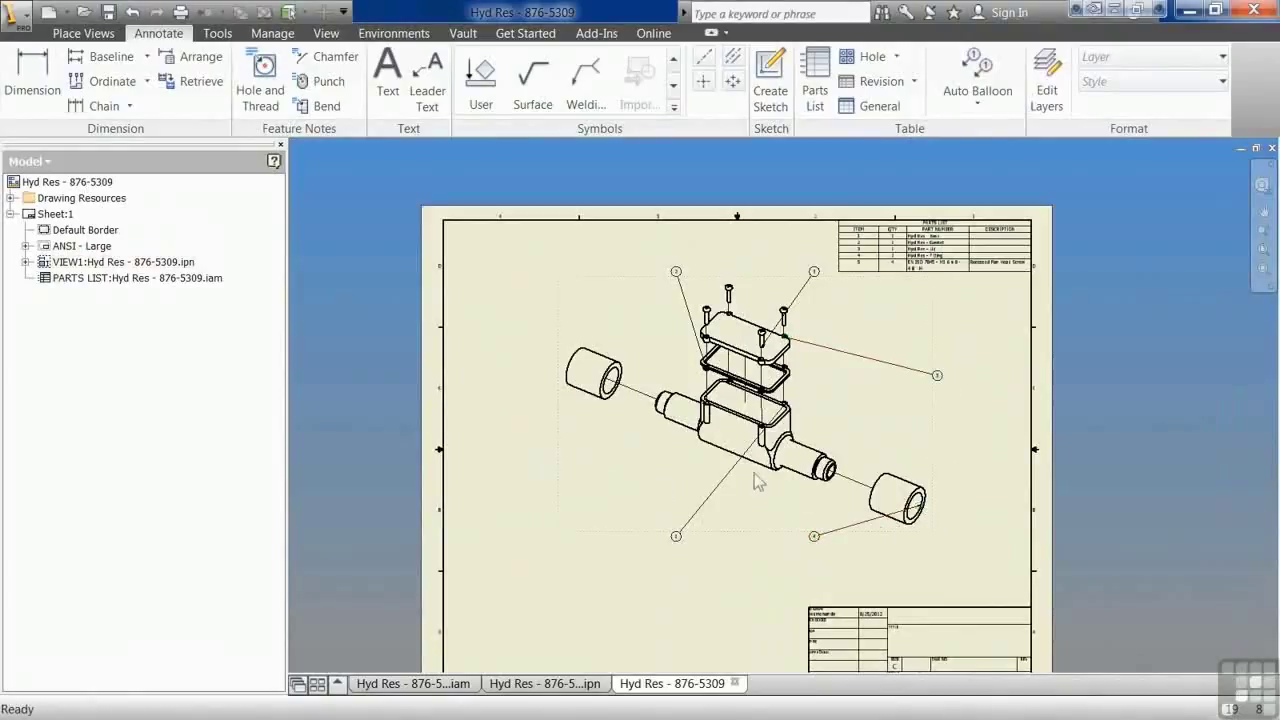
{"action": "left_click", "coordinate": [790, 521]}
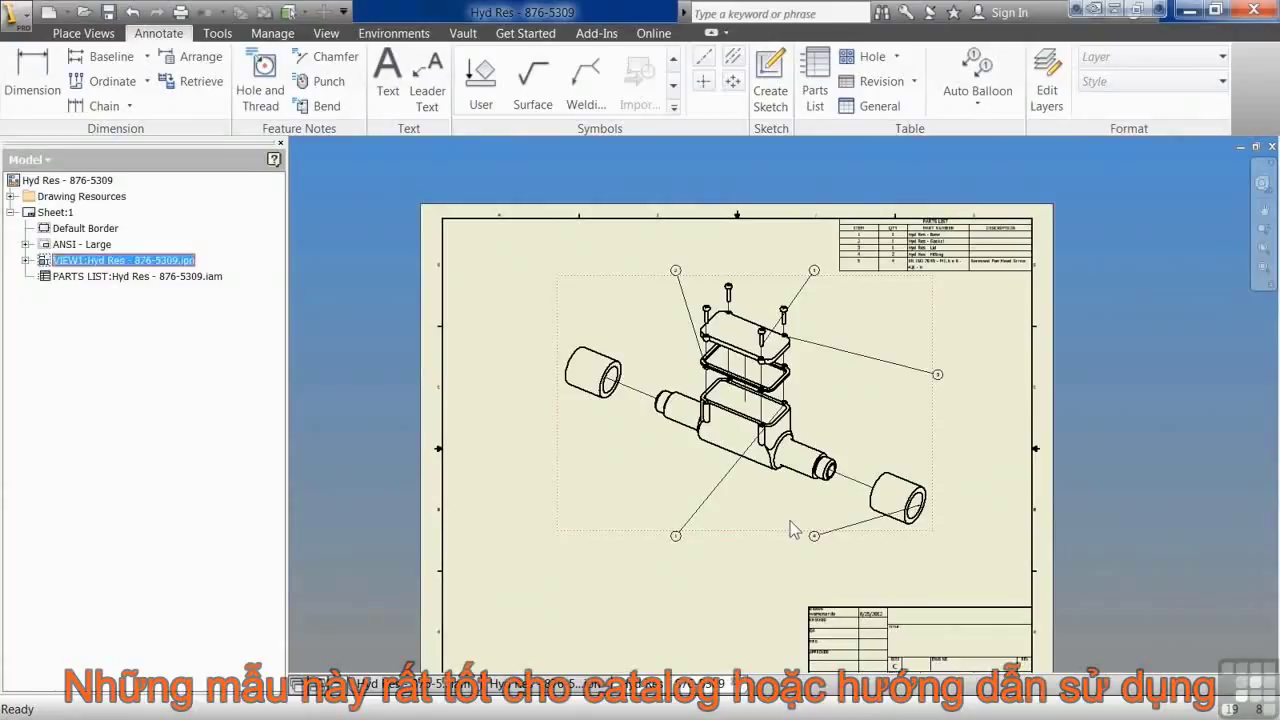
{"action": "double_click", "coordinate": [790, 521]}
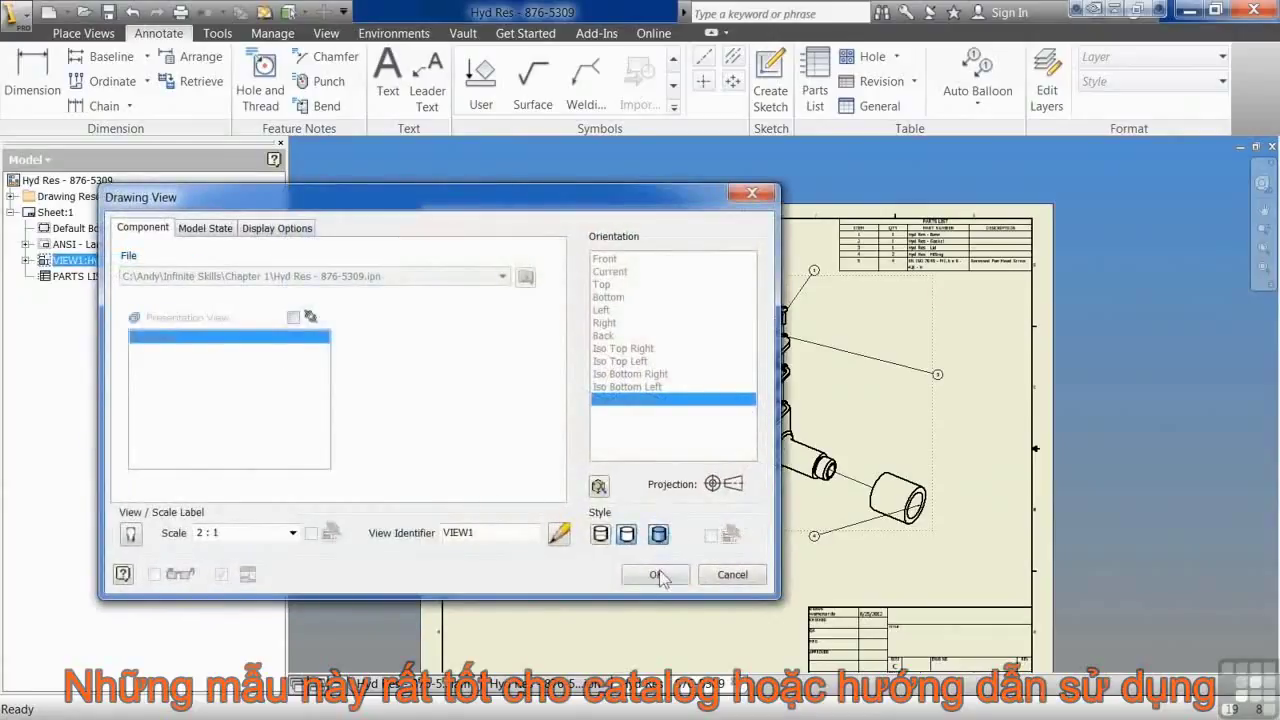
{"action": "left_click", "coordinate": [658, 568]}
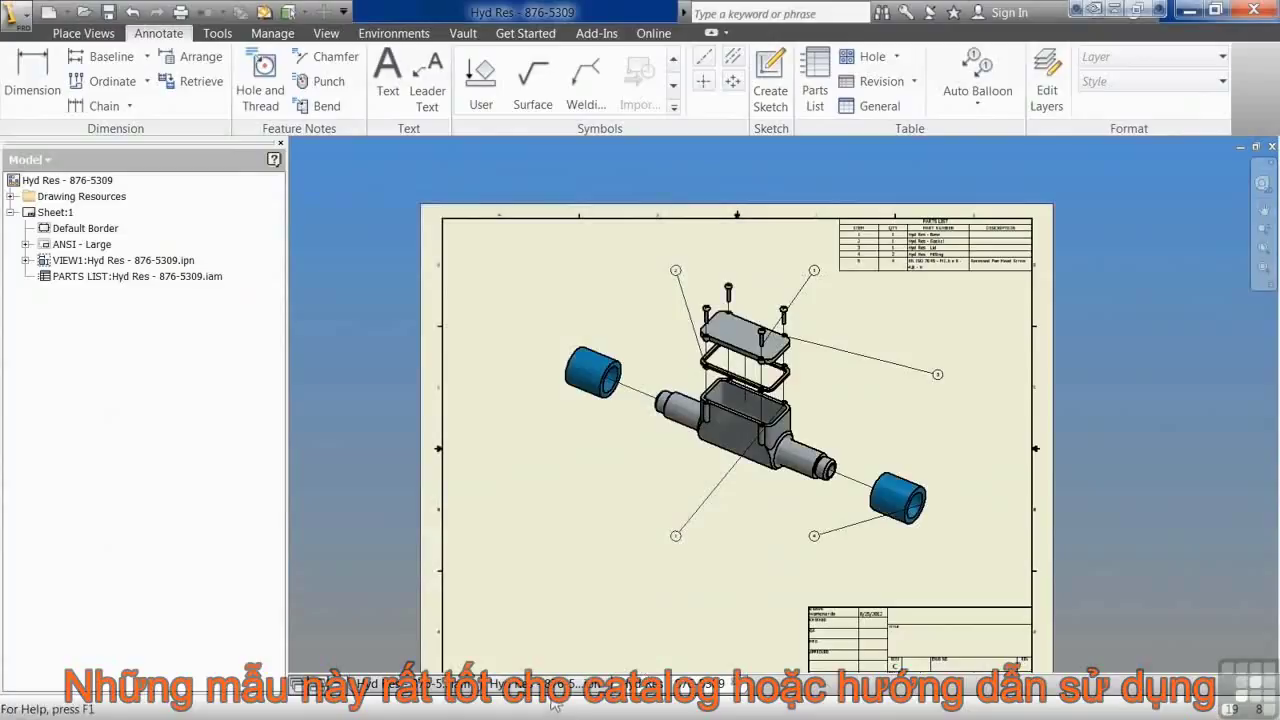
Return to the Hyd Res - 876-5309.ipn presentation document
{"action": "left_click", "coordinate": [520, 685]}
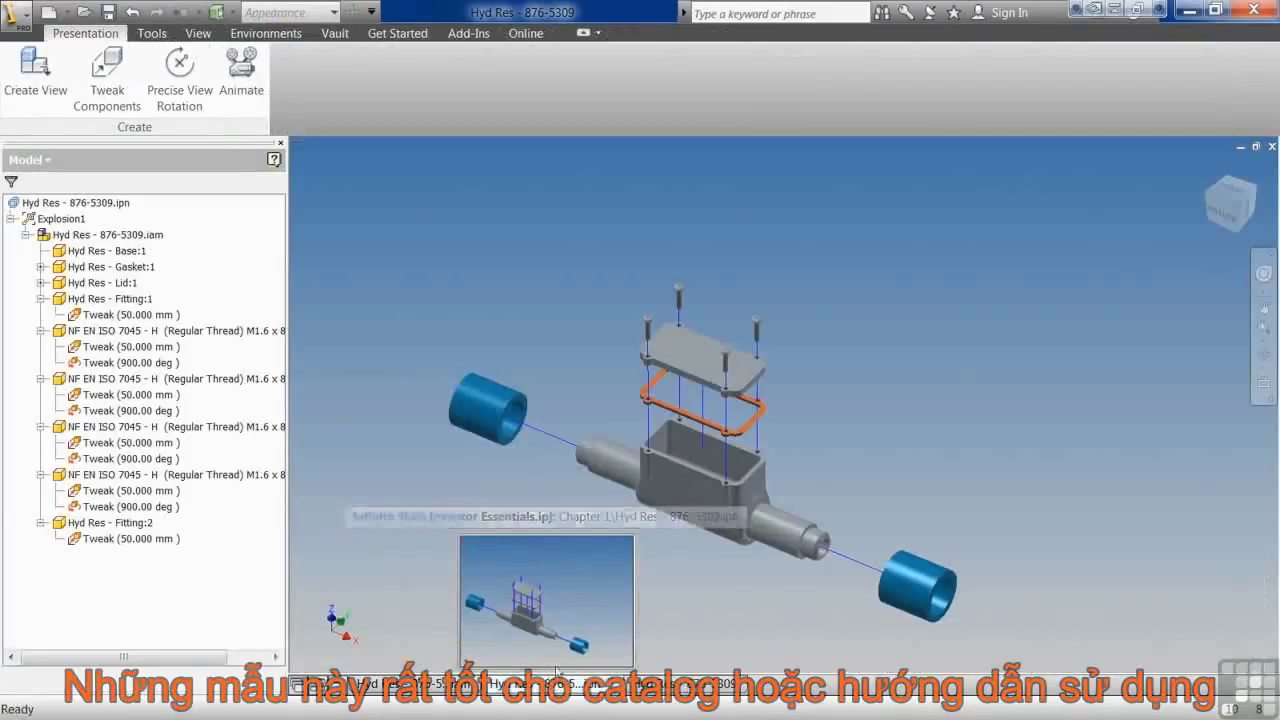